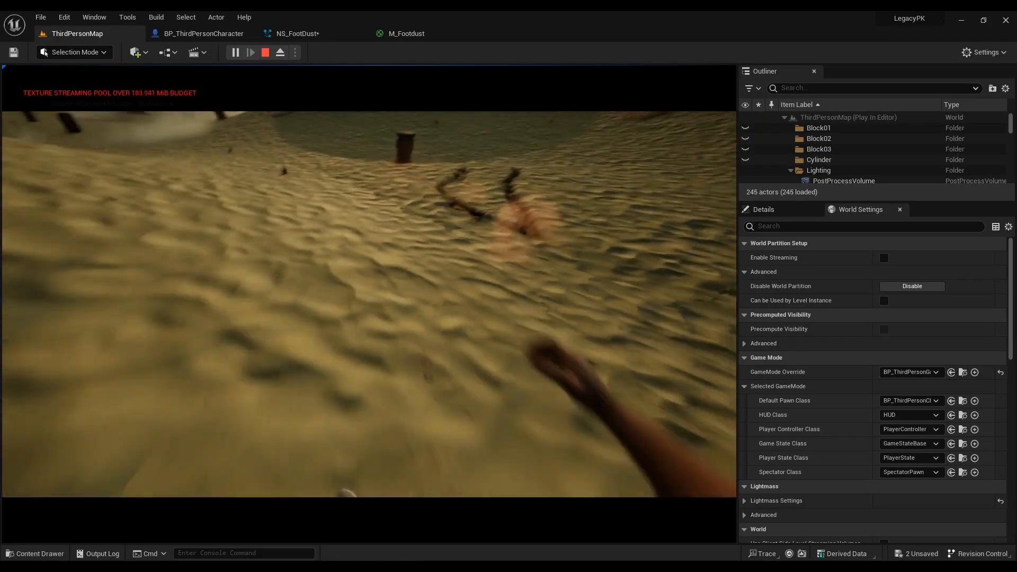
# - Run the character across the sand in the play preview to check the foot dust, and end the preview
pyautogui.press('w')
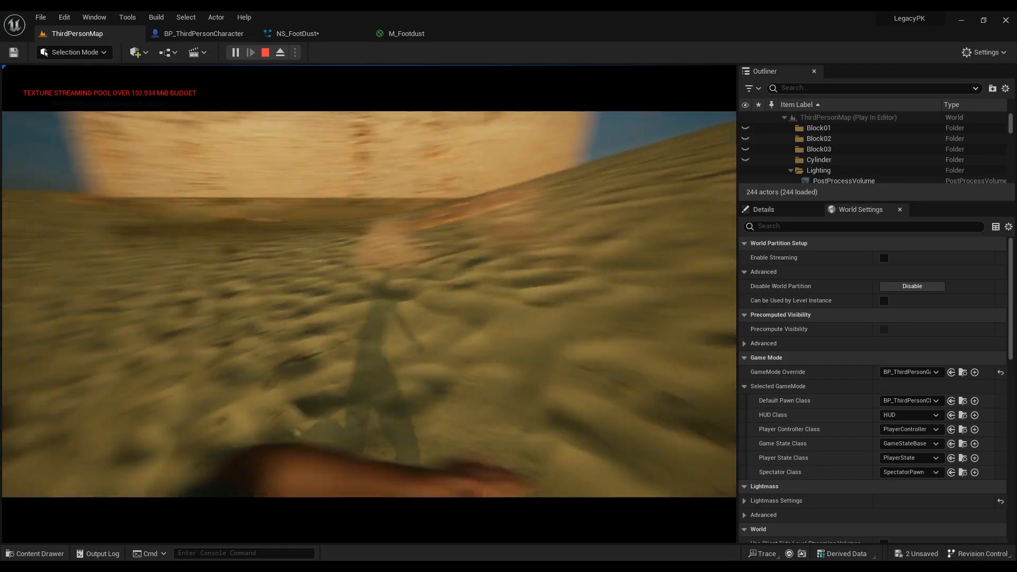
pyautogui.press('w')
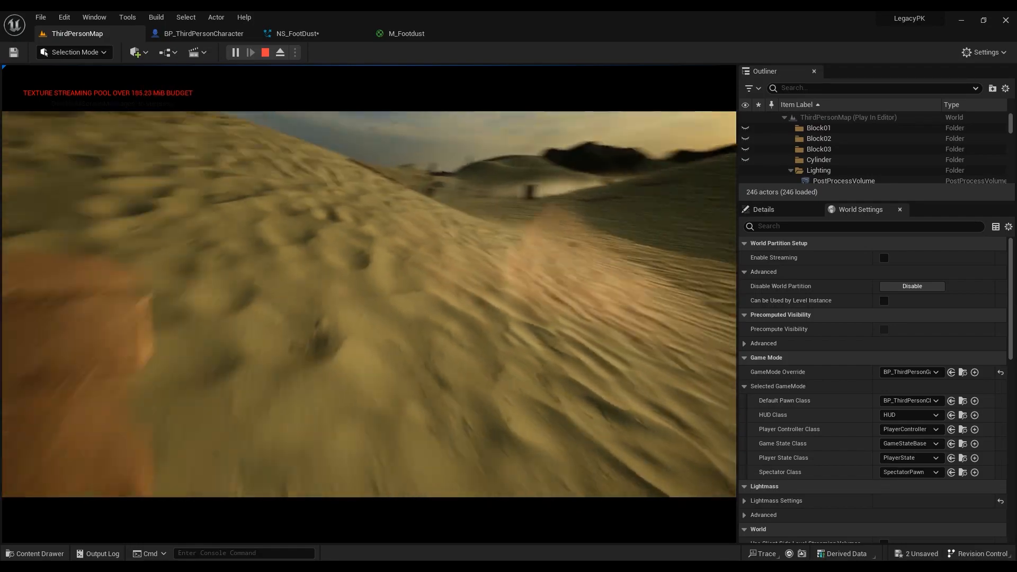
pyautogui.press('w')
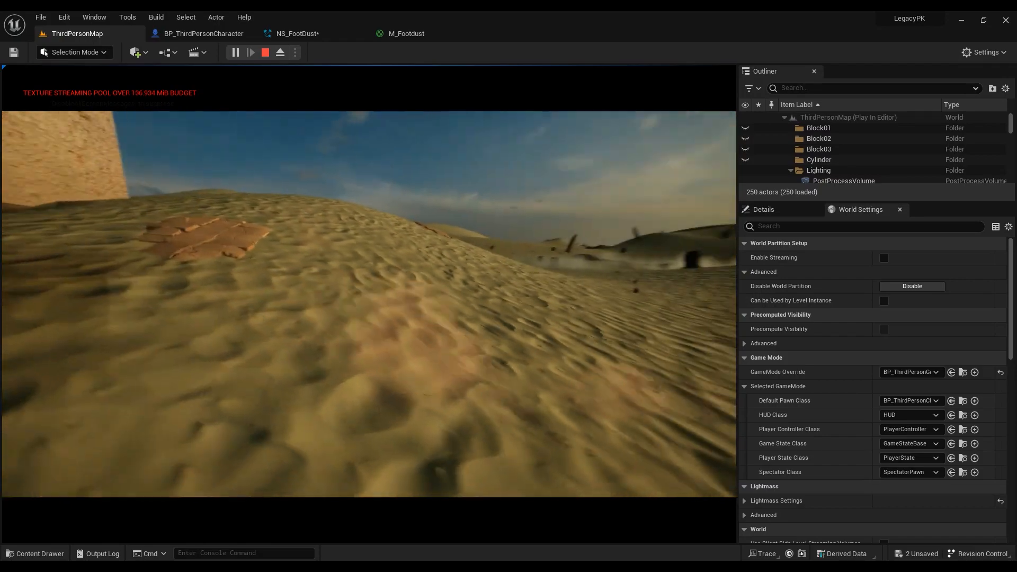
pyautogui.press('w')
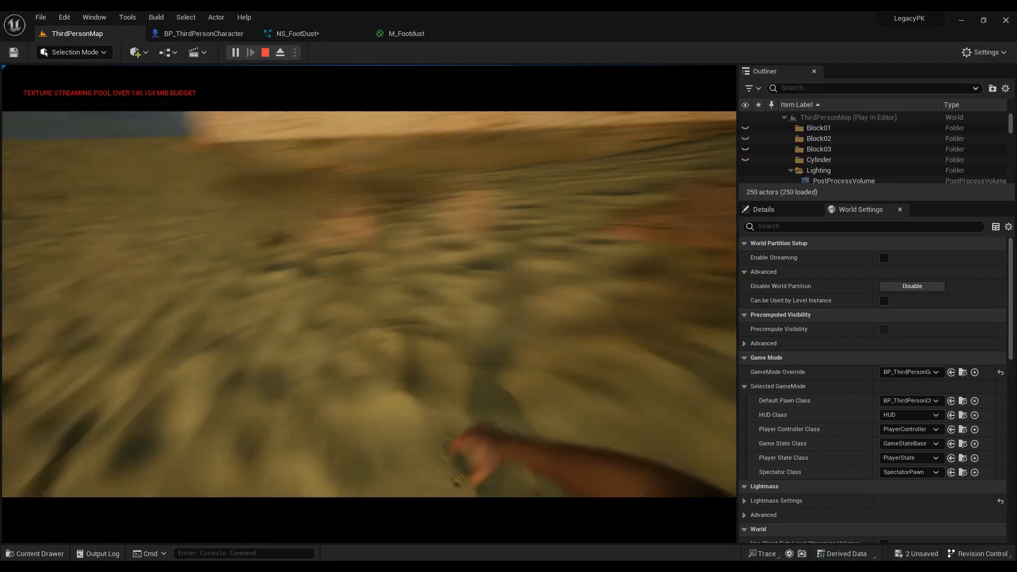
pyautogui.press('w')
pyautogui.press('Escape')
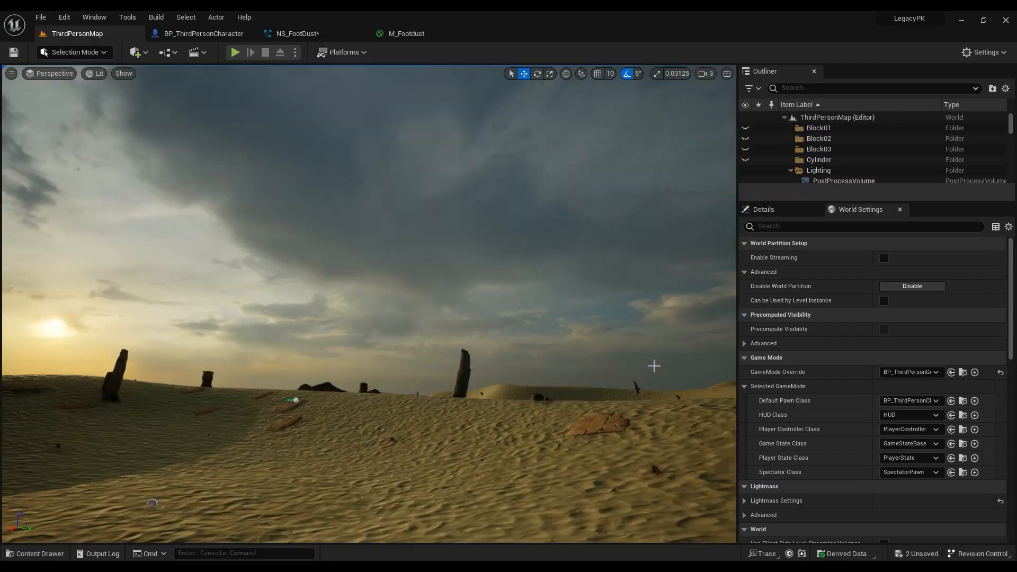
# - Examine the footprint spawning and Spawn System at Location nodes in the BP_ThirdPersonCharacter event graph
pyautogui.click(204, 34)
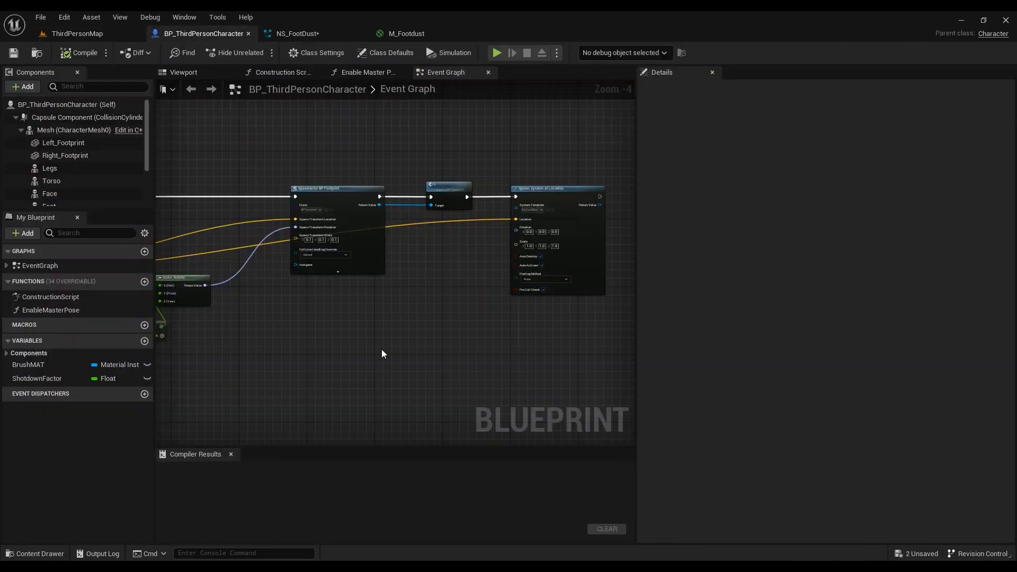
pyautogui.scroll(-2, 384, 354)
pyautogui.click(74, 33)
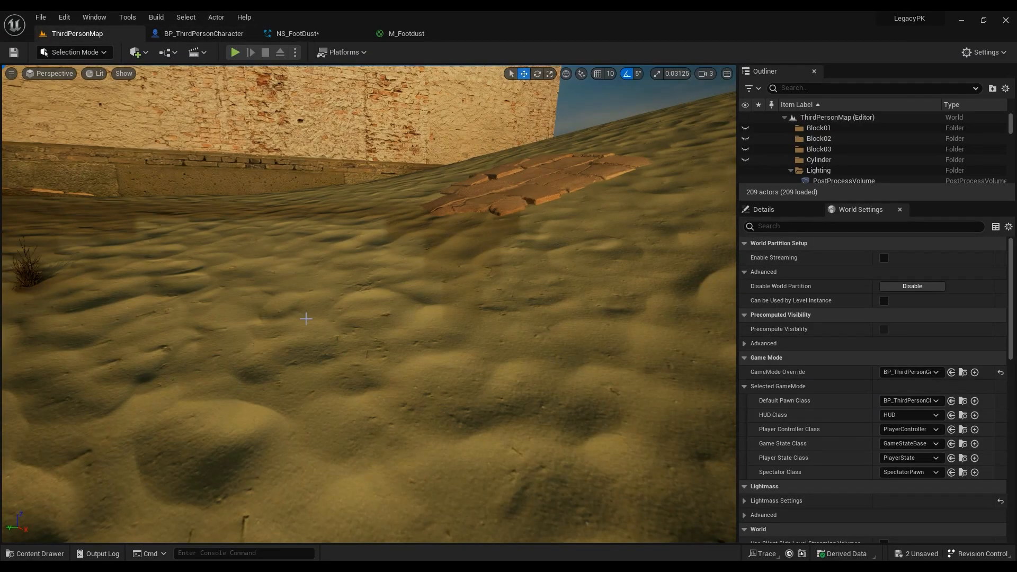
pyautogui.click(203, 33)
pyautogui.scroll(4, 345, 309)
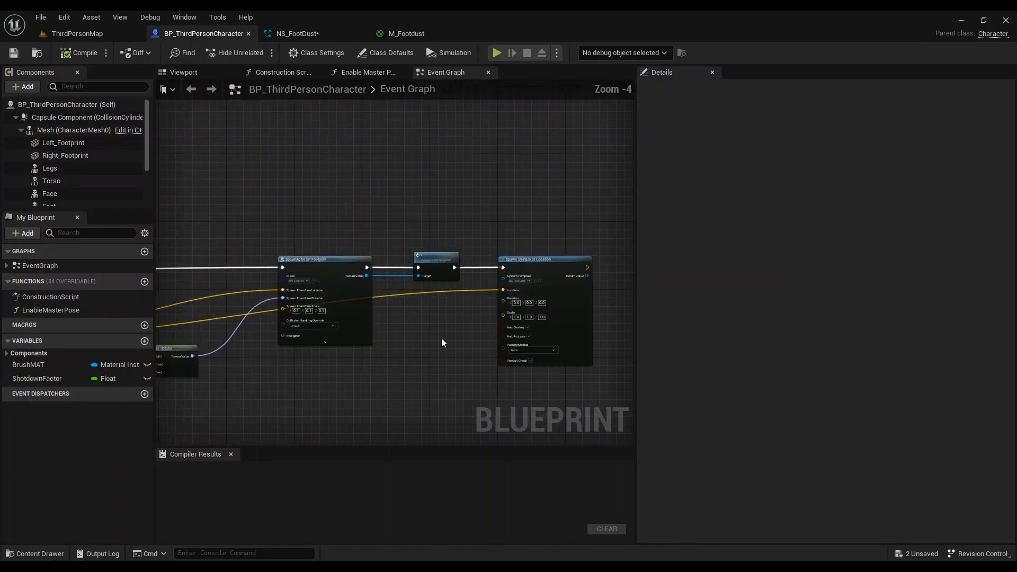
pyautogui.scroll(2, 536, 273)
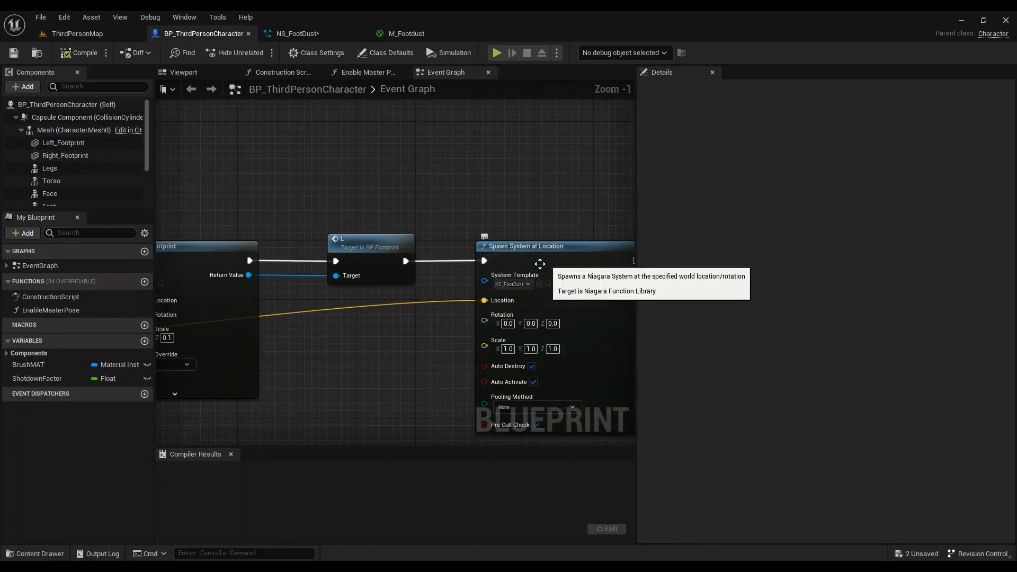
pyautogui.scroll(1, 529, 273)
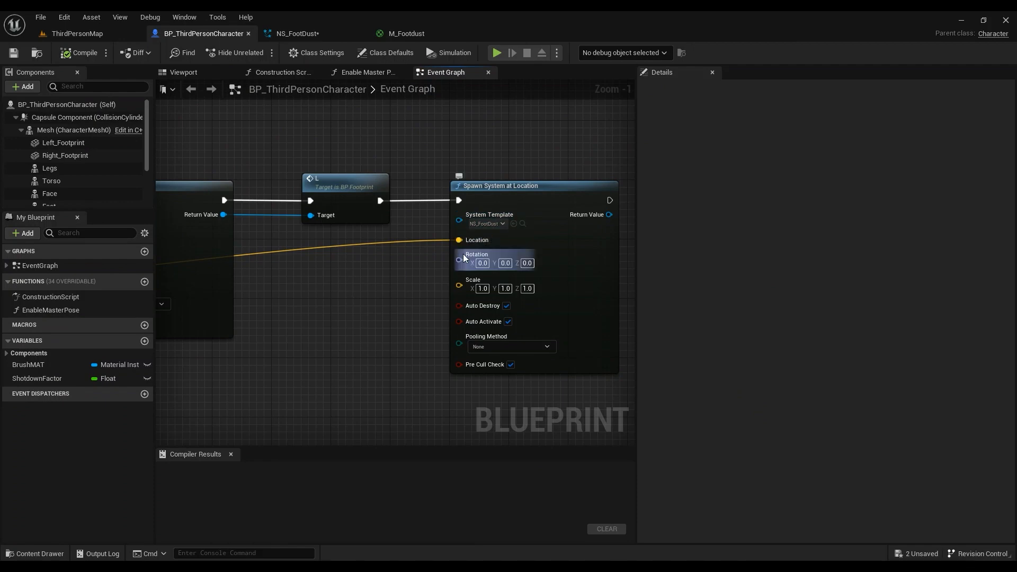
pyautogui.scroll(-5, 358, 353)
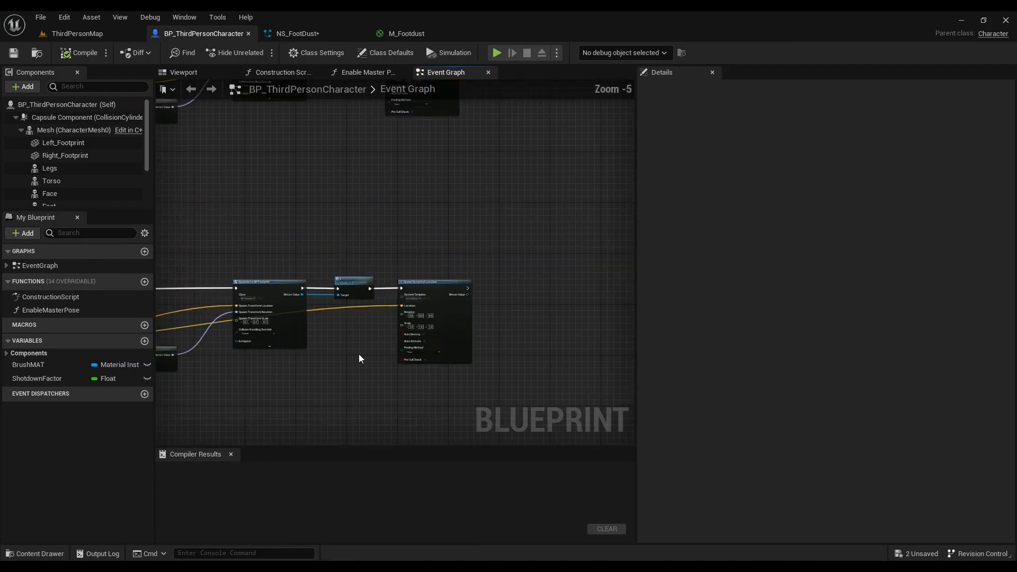
pyautogui.scroll(4, 500, 265)
pyautogui.scroll(-4, 497, 297)
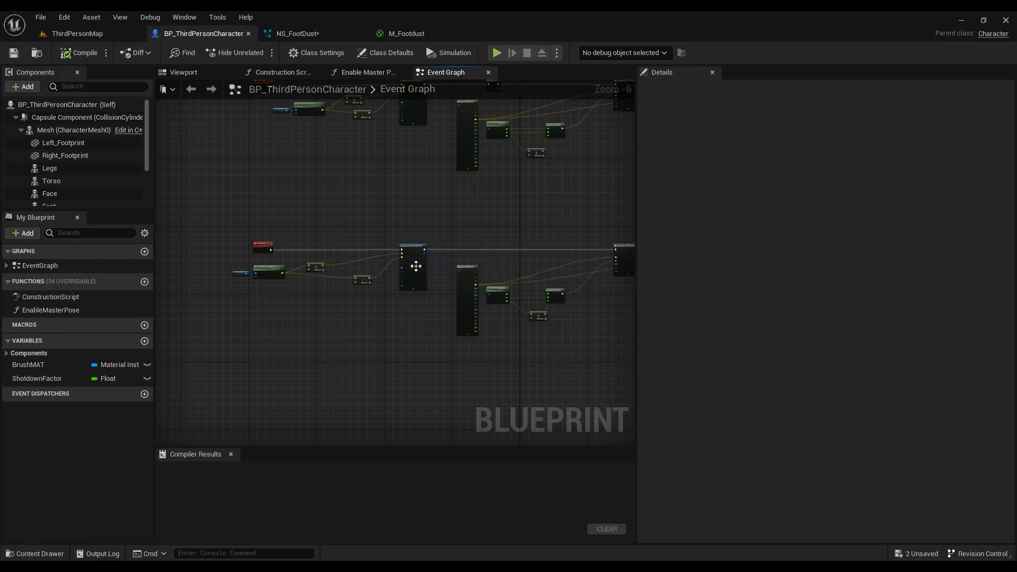
pyautogui.scroll(2, 318, 256)
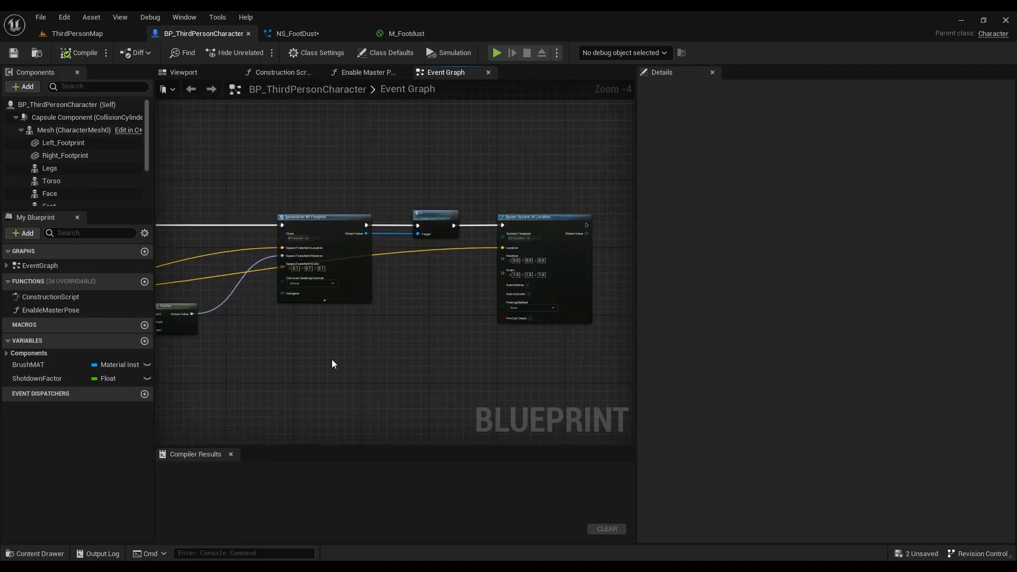
pyautogui.scroll(-3, 310, 374)
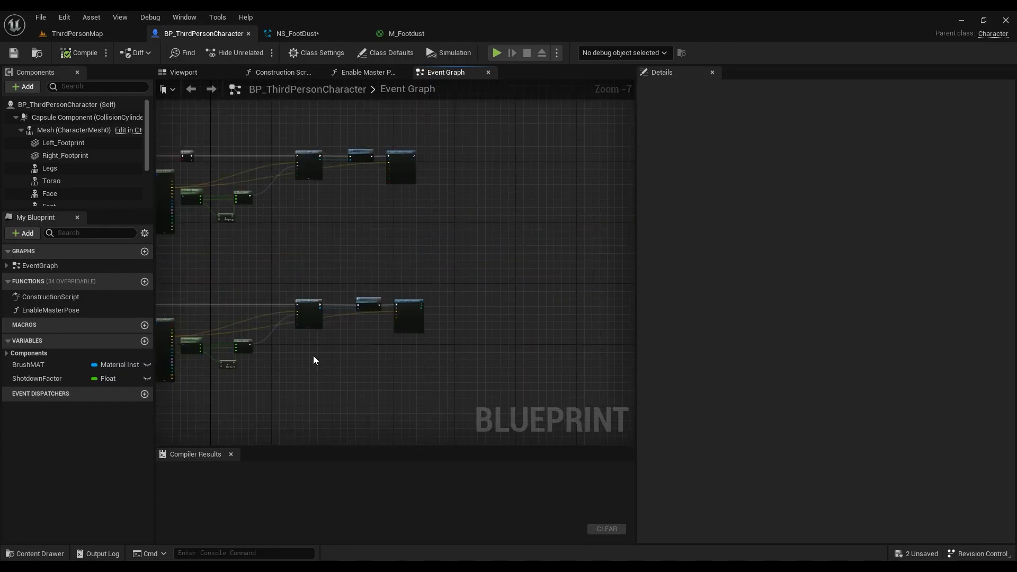
pyautogui.moveTo(301, 363)
pyautogui.mouseDown(button='right')
pyautogui.moveTo(616, 270)
pyautogui.moveTo(391, 292)
pyautogui.mouseUp(button='right')
pyautogui.scroll(1, 391, 292)
pyautogui.scroll(2, 386, 289)
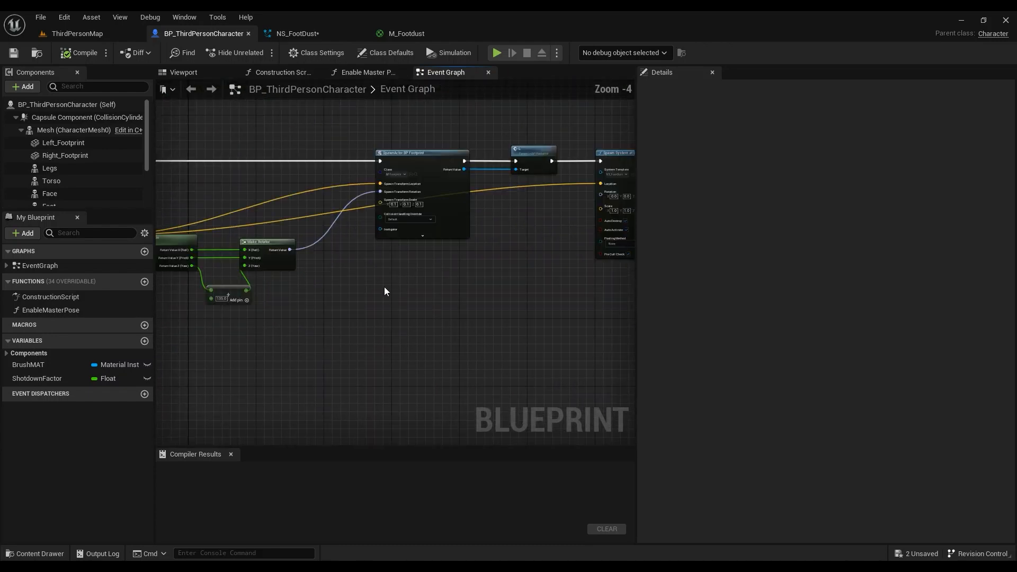
pyautogui.rightClick(384, 288)
pyautogui.write('get actor loca')
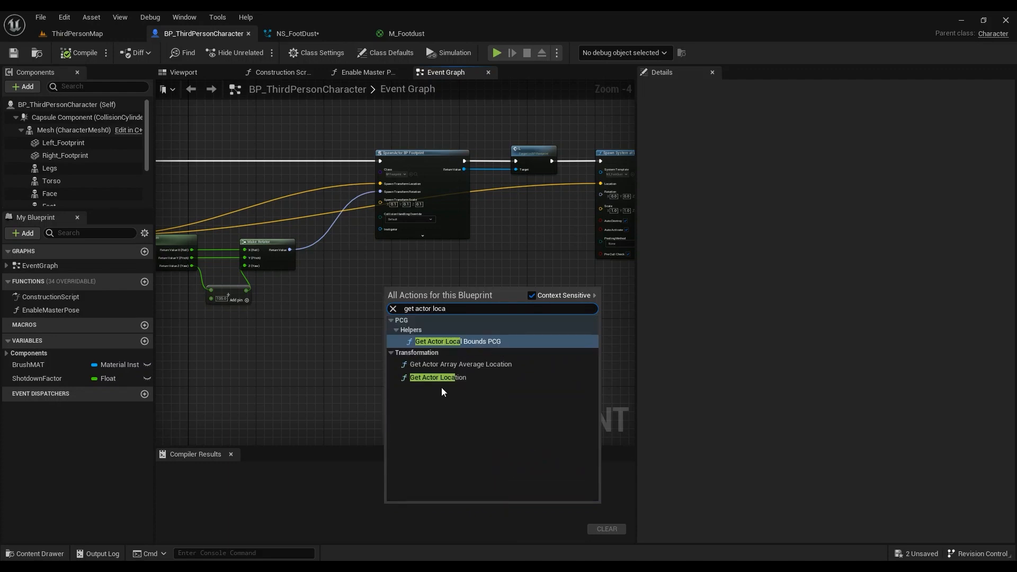
pyautogui.scroll(-4, 345, 389)
pyautogui.click(323, 309)
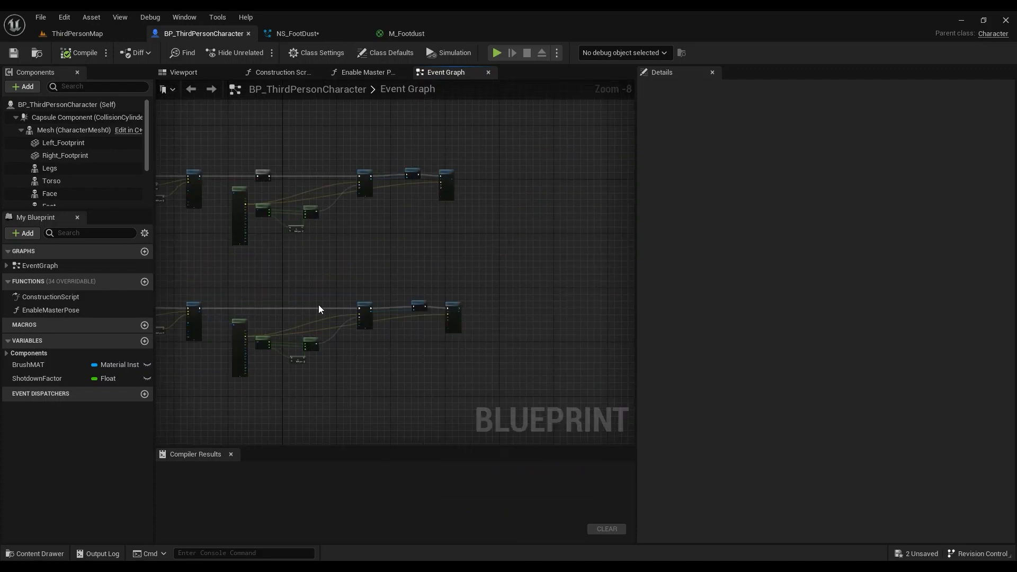
# - Add a custom event named Effect below the Movement Input group in the event graph
pyautogui.scroll(-4, 321, 308)
pyautogui.moveTo(338, 167); pyautogui.dragTo(342, 285, button='right')
pyautogui.scroll(4, 372, 227)
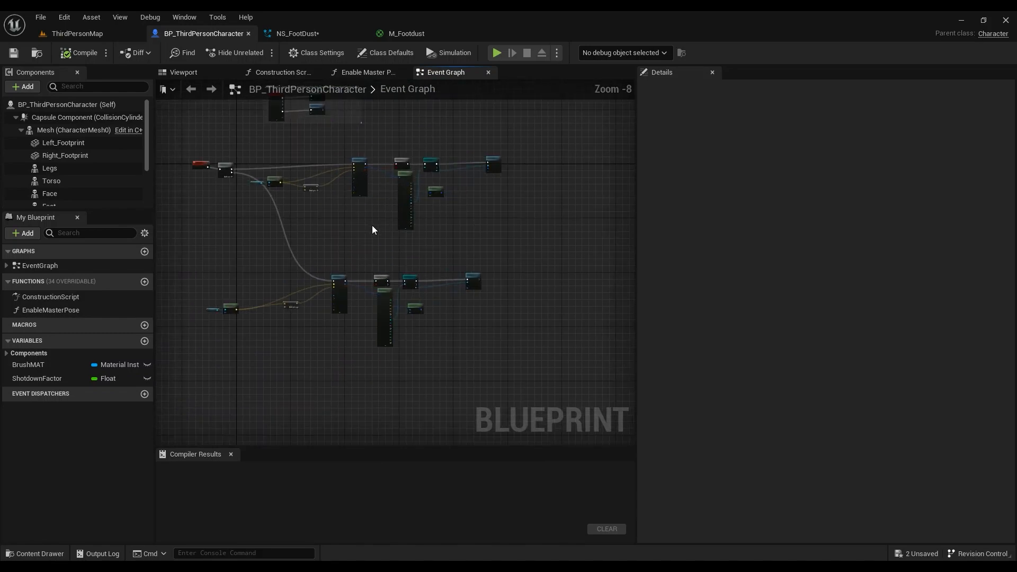
pyautogui.moveTo(322, 152)
pyautogui.mouseDown(button='right')
pyautogui.moveTo(321, 249)
pyautogui.moveTo(286, 260)
pyautogui.moveTo(263, 243)
pyautogui.mouseUp(button='right')
pyautogui.scroll(4, 301, 209)
pyautogui.scroll(-4, 309, 245)
pyautogui.scroll(4, 213, 294)
pyautogui.moveTo(565, 231); pyautogui.dragTo(618, 171, button='right')
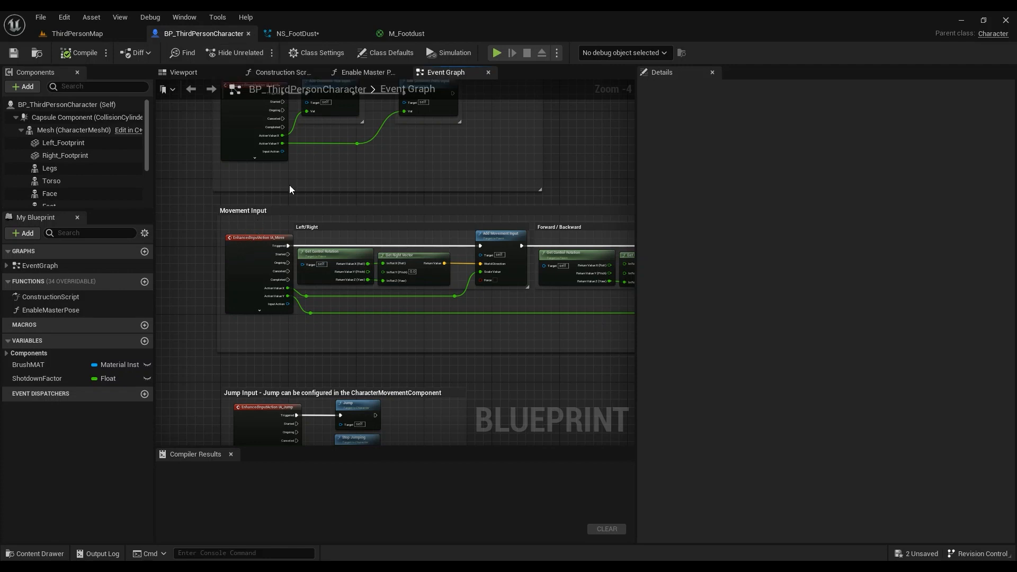
pyautogui.moveTo(596, 186); pyautogui.dragTo(274, 136, button='right')
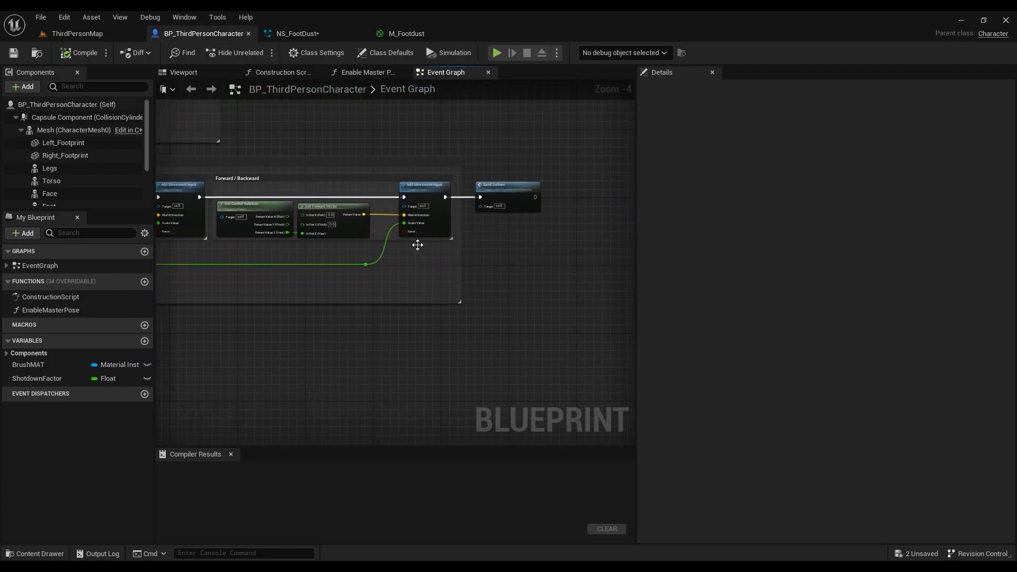
pyautogui.moveTo(344, 323); pyautogui.dragTo(451, 297, button='right')
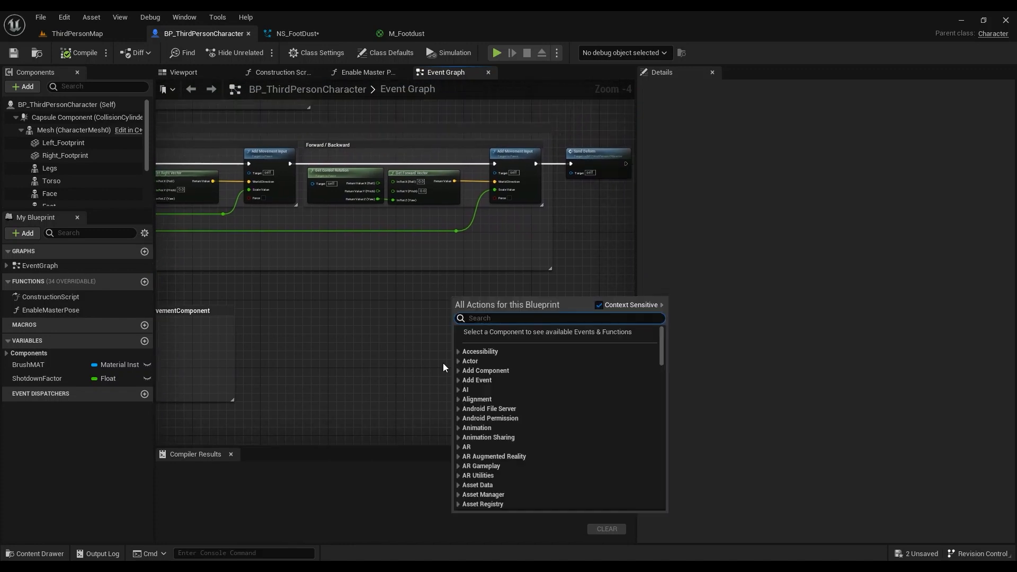
pyautogui.rightClick(451, 296)
pyautogui.write('cust')
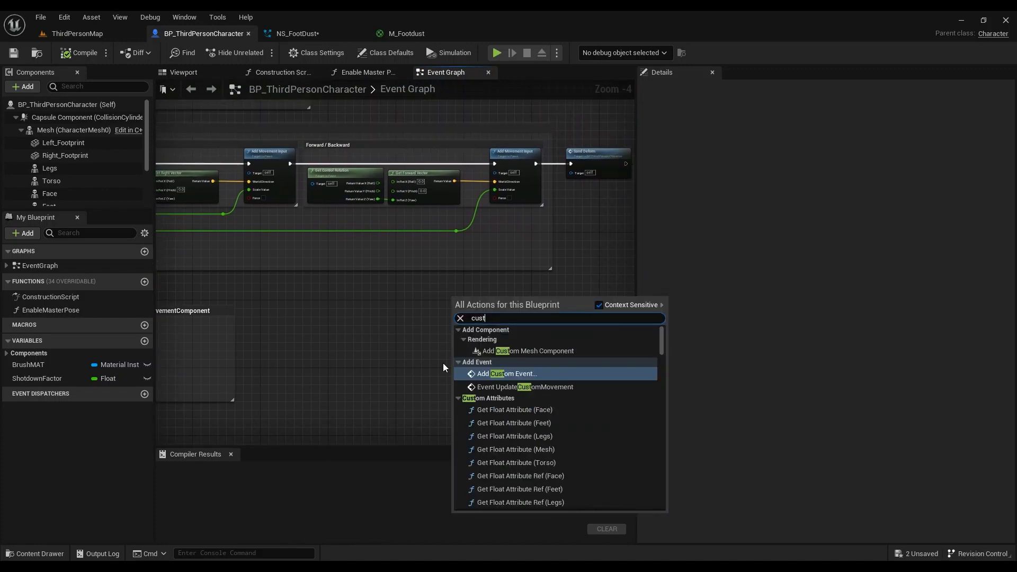
pyautogui.press('Return')
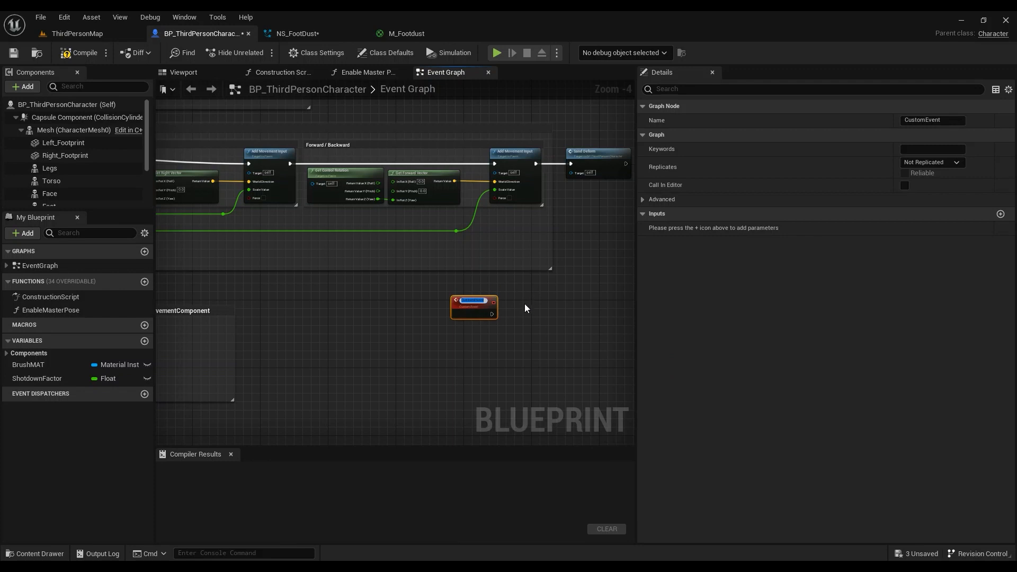
pyautogui.scroll(3, 488, 315)
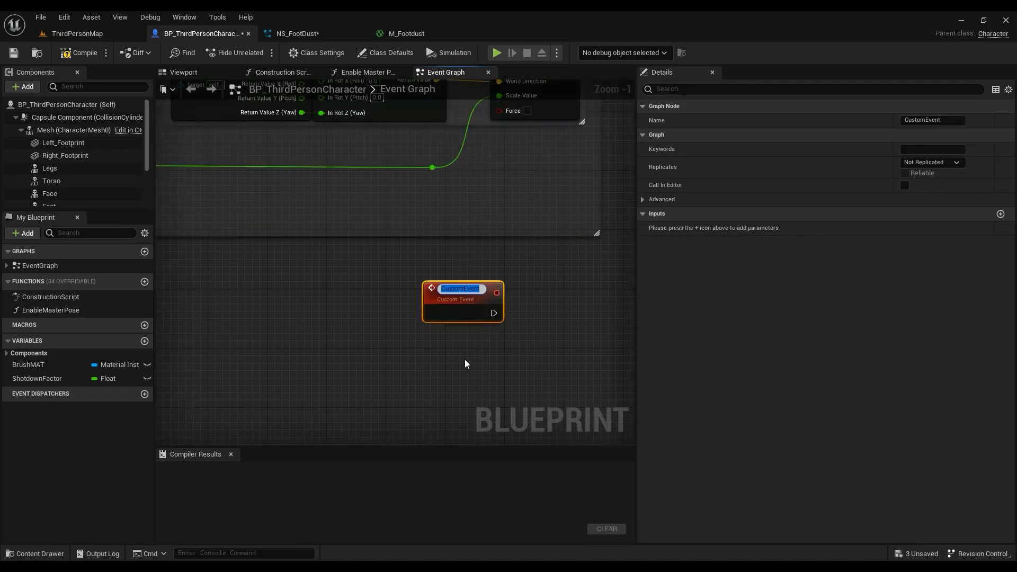
pyautogui.write('Effect')
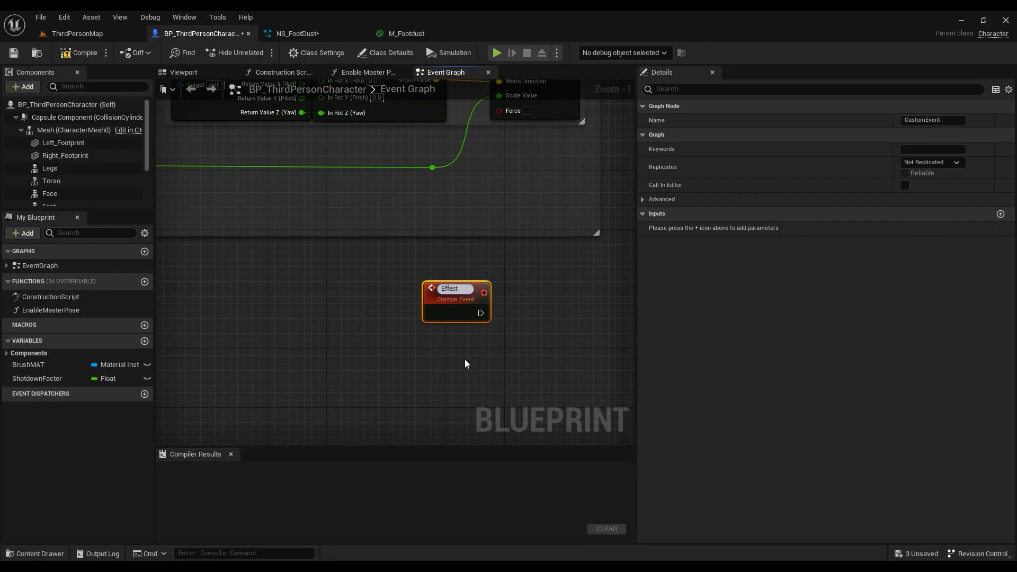
pyautogui.press('Return')
# - Add a call to the Effect event after the Sand Deform node and align it with the movement chain
pyautogui.scroll(-5, 551, 339)
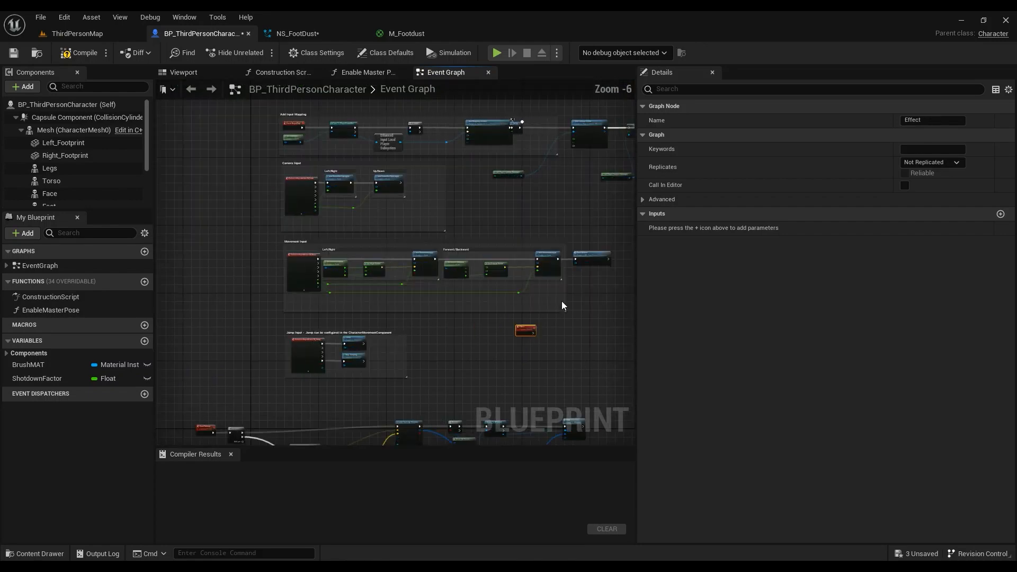
pyautogui.moveTo(584, 262); pyautogui.dragTo(445, 289, button='right')
pyautogui.scroll(4, 444, 294)
pyautogui.moveTo(511, 292); pyautogui.dragTo(463, 248, button='right')
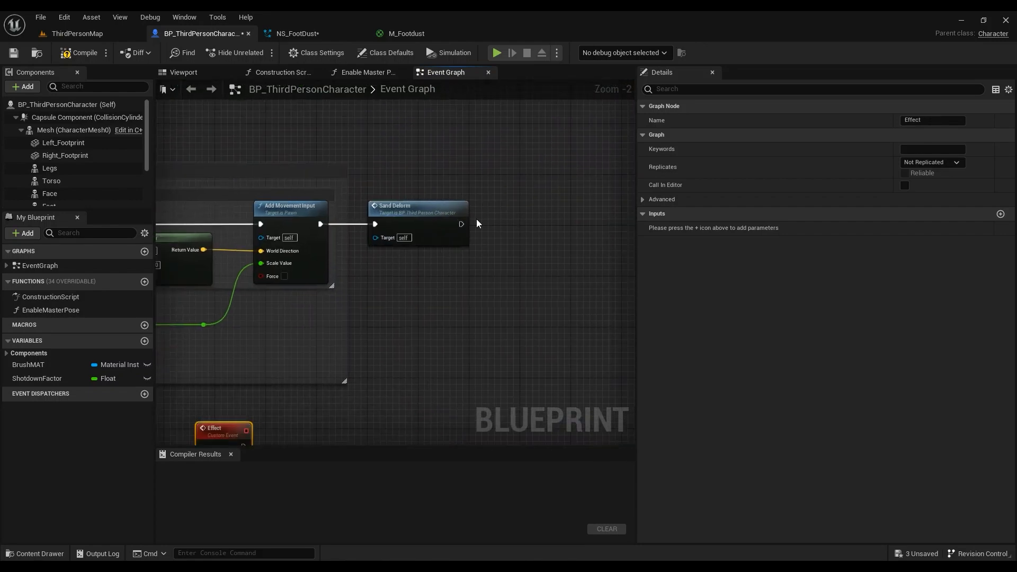
pyautogui.moveTo(460, 224); pyautogui.dragTo(485, 224)
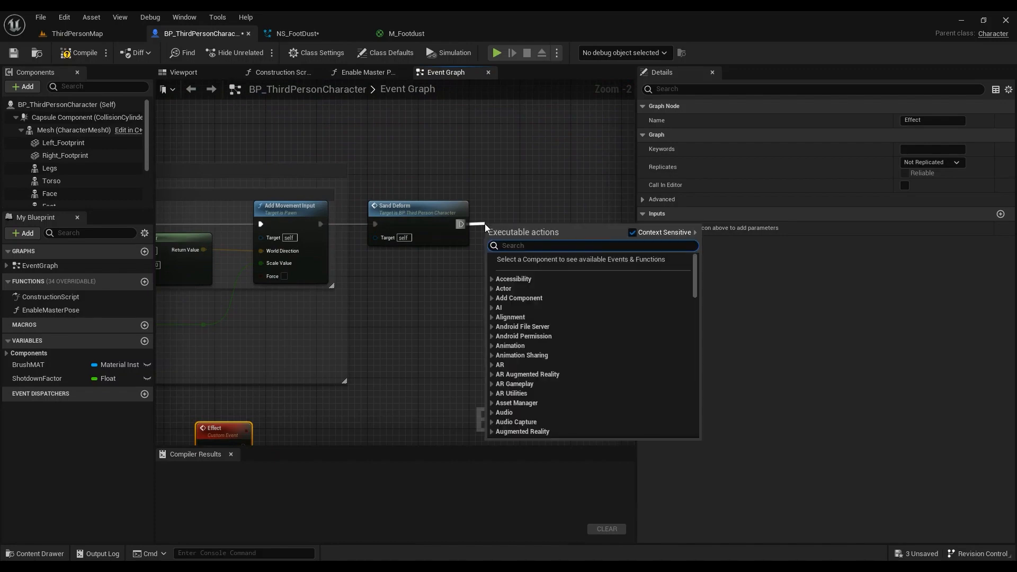
pyautogui.write('effec')
pyautogui.press('Return')
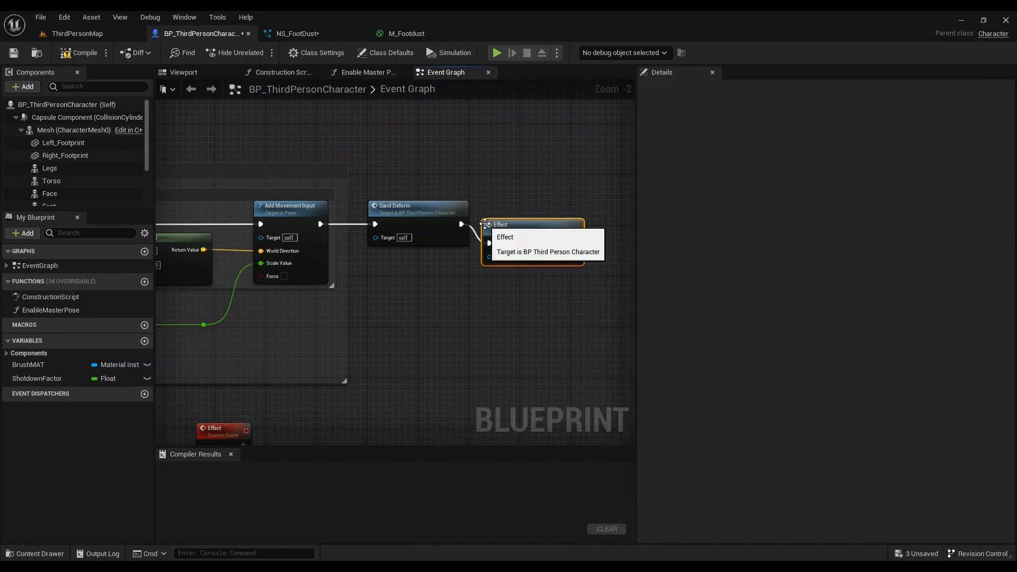
pyautogui.moveTo(538, 230); pyautogui.dragTo(552, 210)
pyautogui.moveTo(319, 383); pyautogui.dragTo(335, 284, button='right')
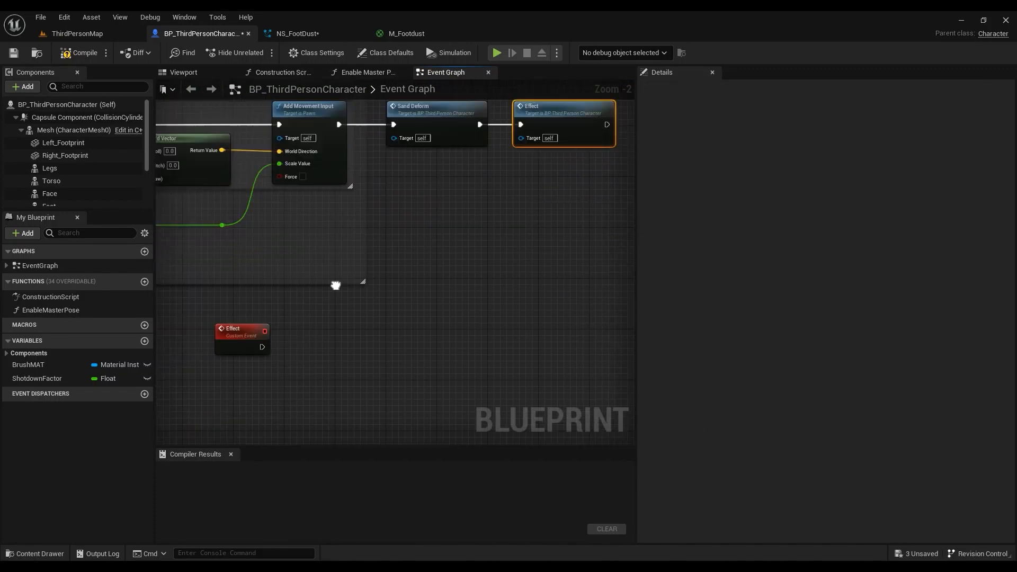
pyautogui.scroll(-6, 335, 283)
pyautogui.moveTo(380, 335); pyautogui.dragTo(397, 98, button='right')
pyautogui.scroll(4, 380, 181)
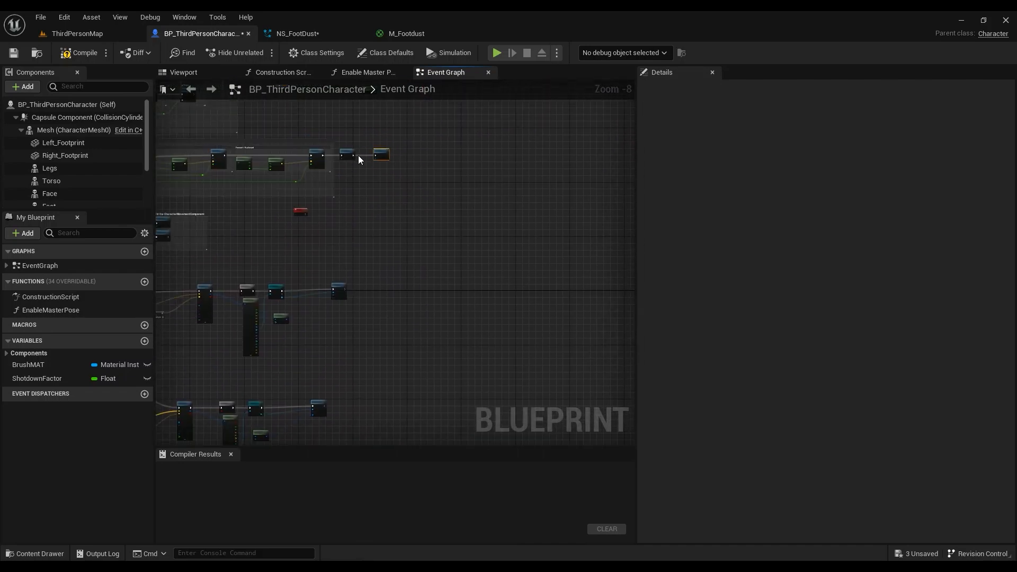
pyautogui.moveTo(326, 218); pyautogui.dragTo(345, 252, button='right')
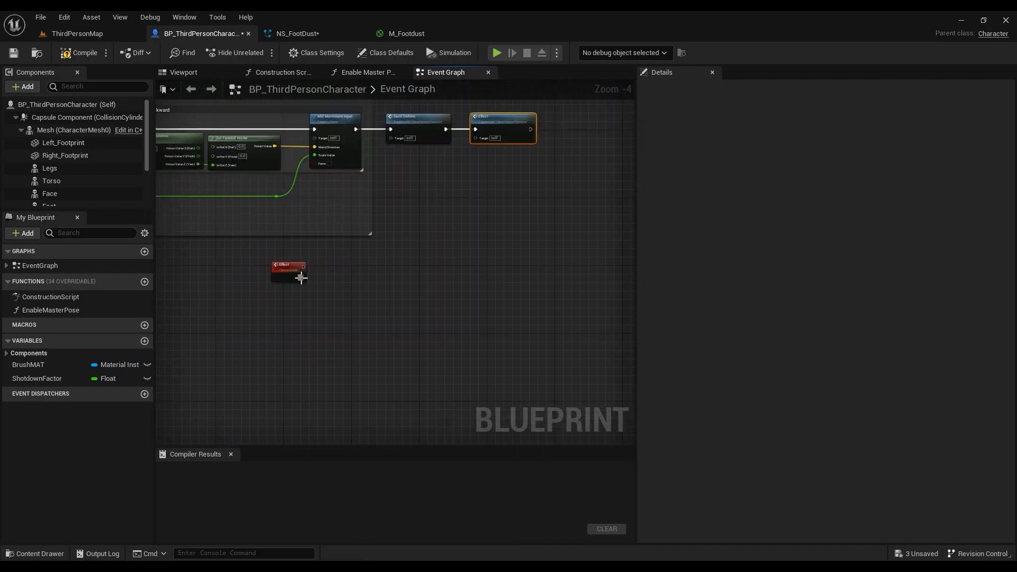
pyautogui.moveTo(301, 277); pyautogui.dragTo(323, 275)
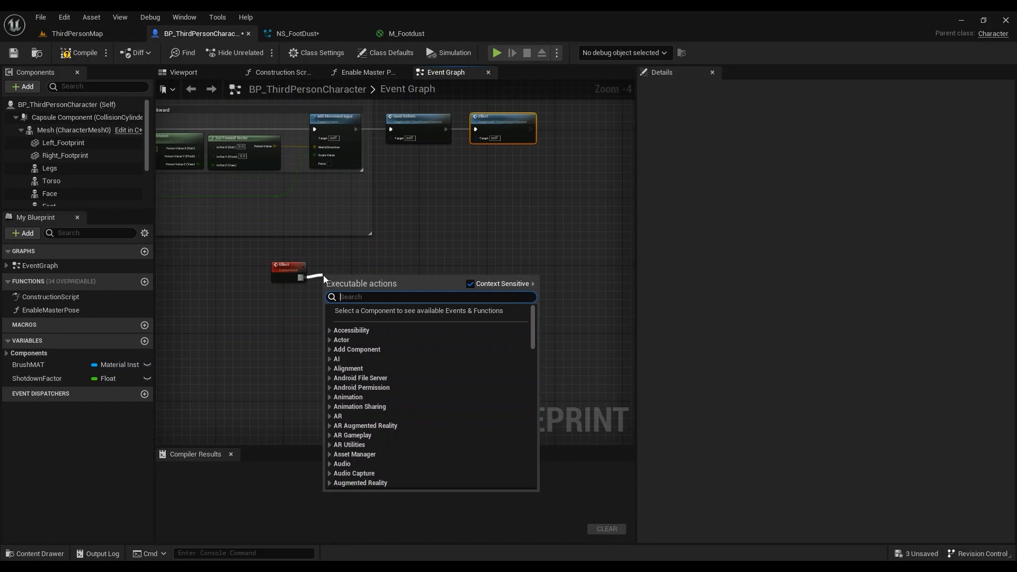
# - Insert a Delay node with a duration of 0.4 between Sand Deform and the Effect call, and space the nodes out evenly
pyautogui.moveTo(479, 138); pyautogui.dragTo(449, 216, button='right')
pyautogui.scroll(4, 449, 216)
pyautogui.moveTo(480, 205); pyautogui.dragTo(553, 205)
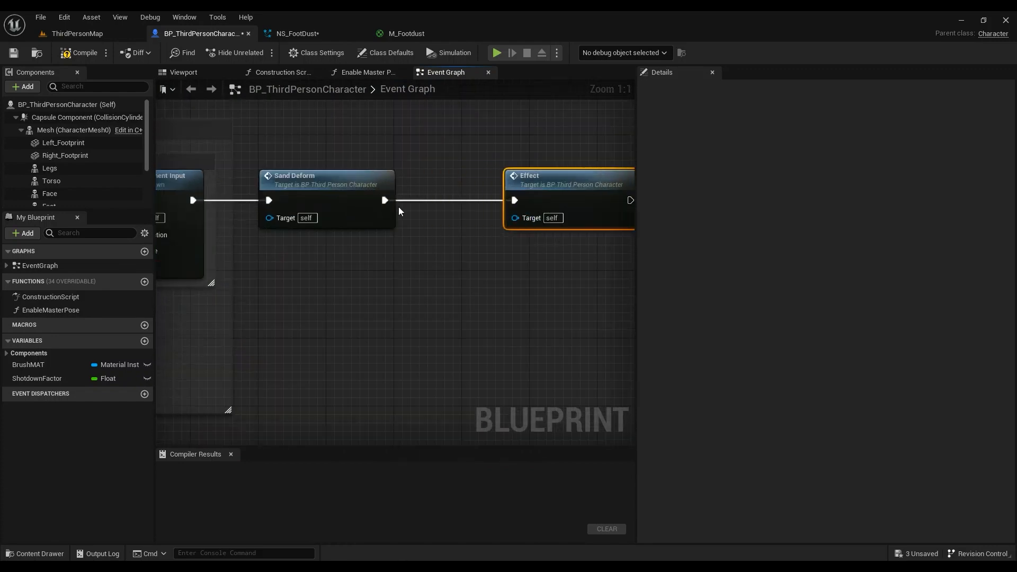
pyautogui.moveTo(385, 200); pyautogui.dragTo(430, 208)
pyautogui.write('delay')
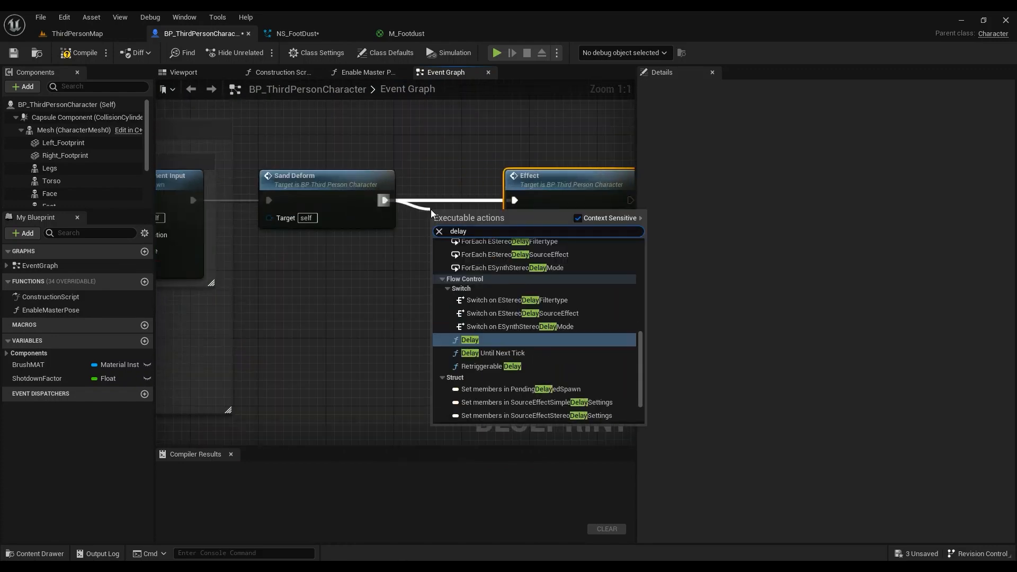
pyautogui.press('Return')
pyautogui.moveTo(459, 176); pyautogui.dragTo(355, 149, button='right')
pyautogui.moveTo(454, 154); pyautogui.dragTo(538, 158)
pyautogui.moveTo(388, 196); pyautogui.dragTo(389, 170)
pyautogui.moveTo(220, 254); pyautogui.dragTo(229, 286, button='right')
pyautogui.scroll(-3, 512, 275)
pyautogui.moveTo(487, 211); pyautogui.dragTo(493, 217)
pyautogui.scroll(3, 394, 237)
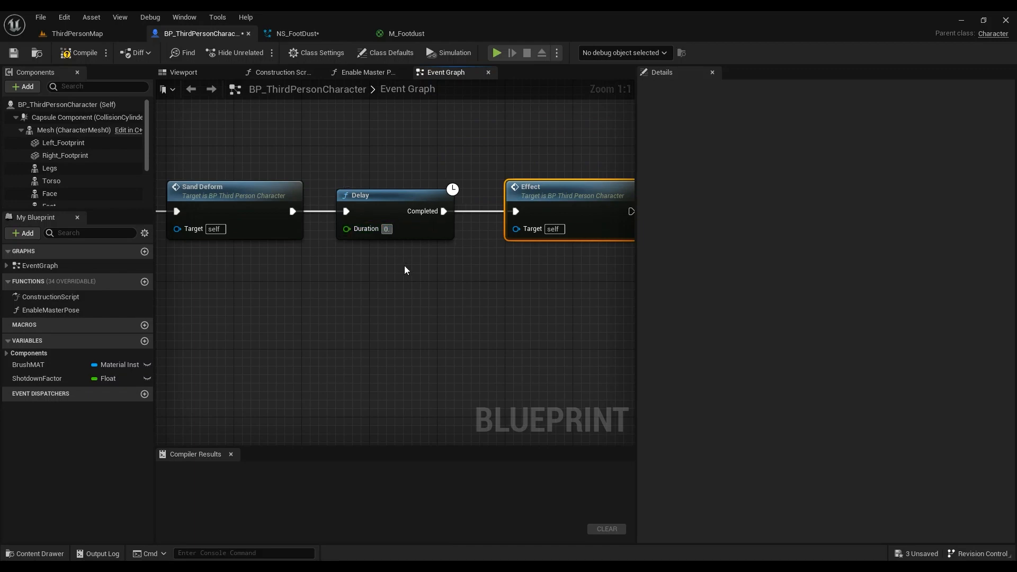
# - Copy the existing Spawn System at Location node beside the Effect event and connect it to the event's execution output
pyautogui.scroll(-3, 363, 277)
pyautogui.moveTo(331, 304); pyautogui.dragTo(468, 156, button='right')
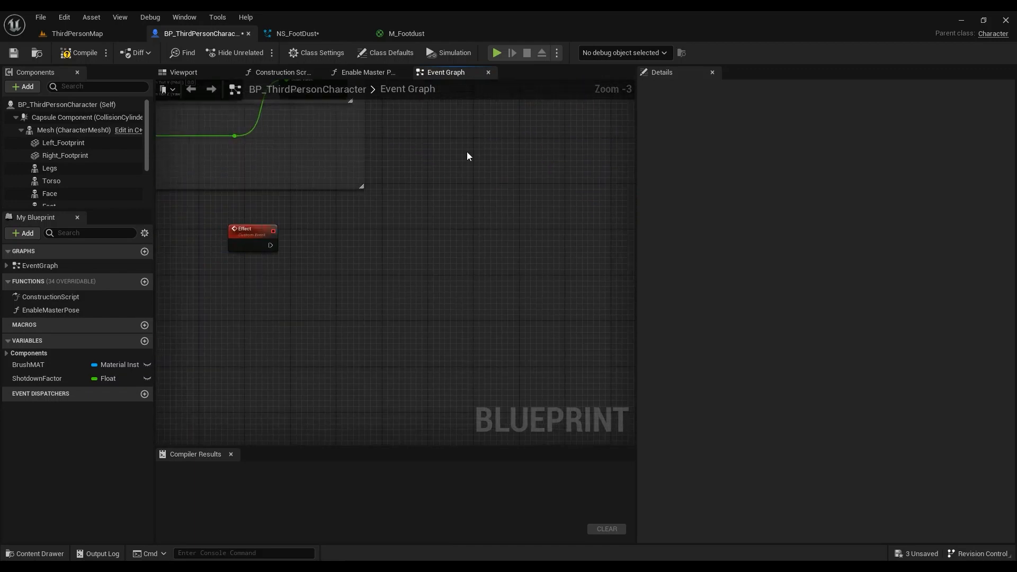
pyautogui.scroll(-6, 290, 295)
pyautogui.moveTo(297, 294); pyautogui.dragTo(339, 138, button='right')
pyautogui.moveTo(377, 339); pyautogui.dragTo(445, 119, button='right')
pyautogui.scroll(5, 377, 201)
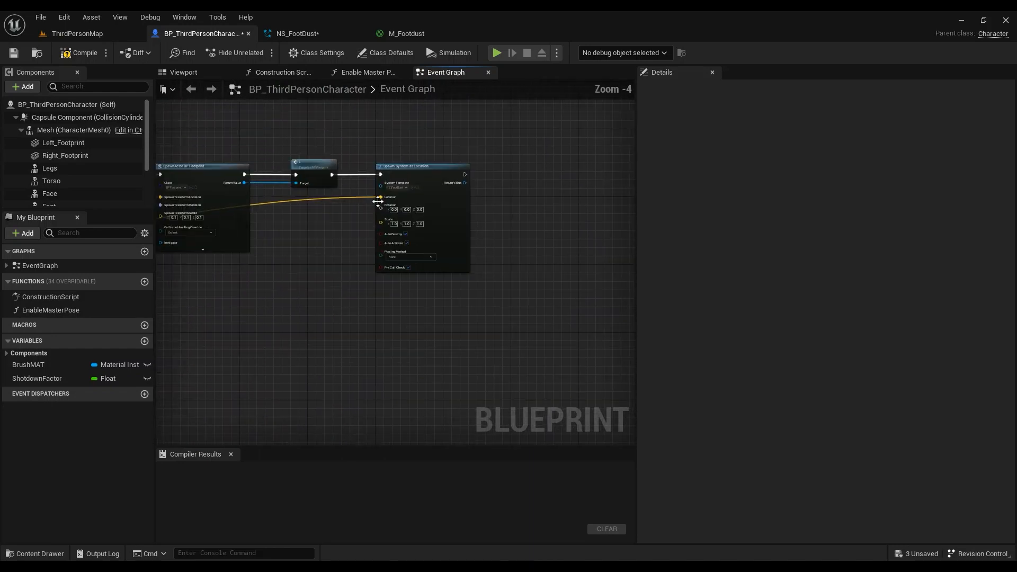
pyautogui.click(417, 173)
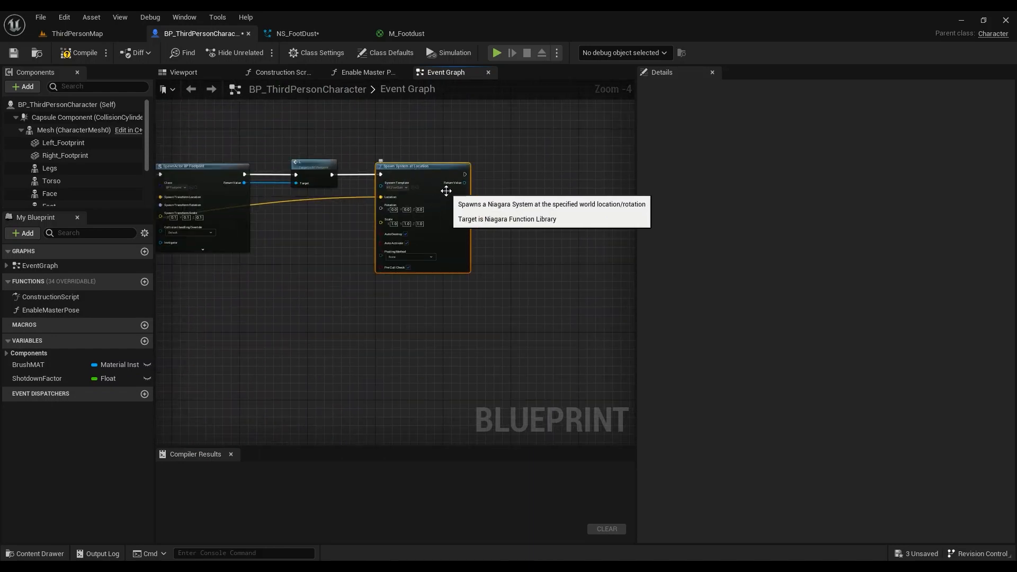
pyautogui.scroll(-6, 445, 191)
pyautogui.moveTo(513, 233); pyautogui.dragTo(307, 444, button='right')
pyautogui.scroll(8, 280, 243)
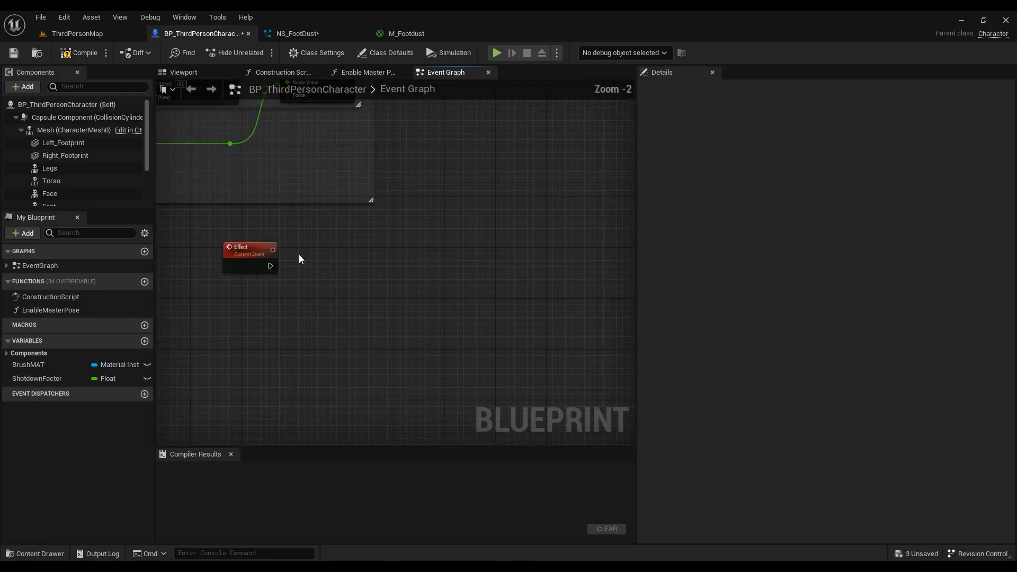
pyautogui.moveTo(299, 254); pyautogui.dragTo(315, 217, button='right')
pyautogui.hotkey('ctrl', 'v')
pyautogui.moveTo(366, 244)
pyautogui.mouseDown()
pyautogui.moveTo(368, 218)
pyautogui.moveTo(371, 227)
pyautogui.mouseUp()
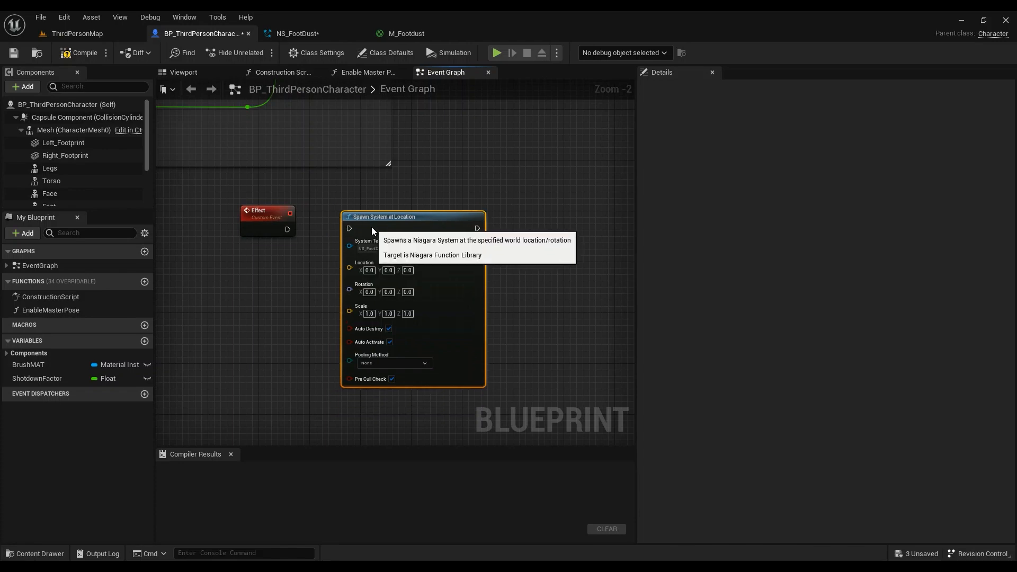
pyautogui.moveTo(287, 228); pyautogui.dragTo(349, 228)
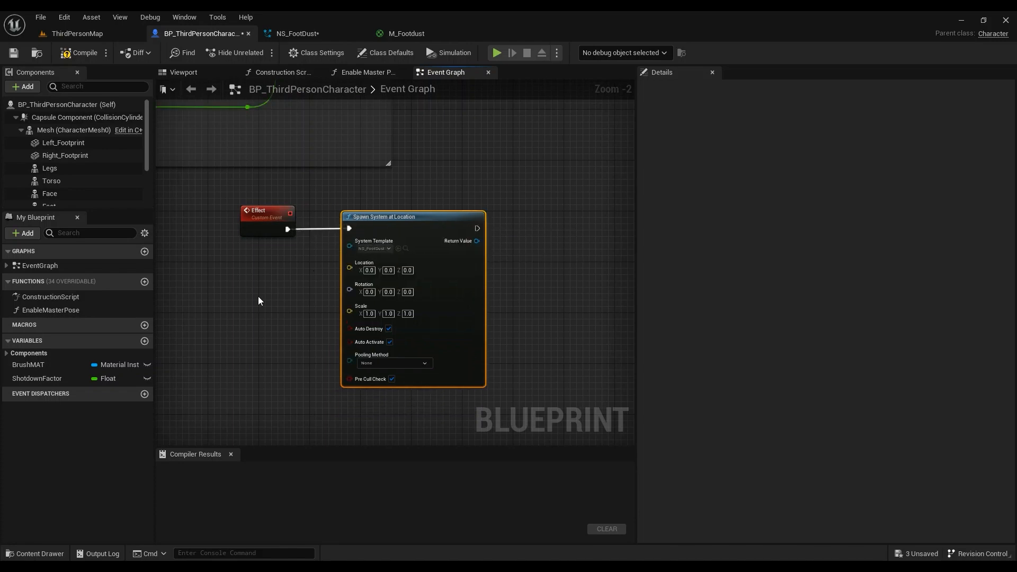
pyautogui.rightClick(258, 300)
pyautogui.write('spawn system a')
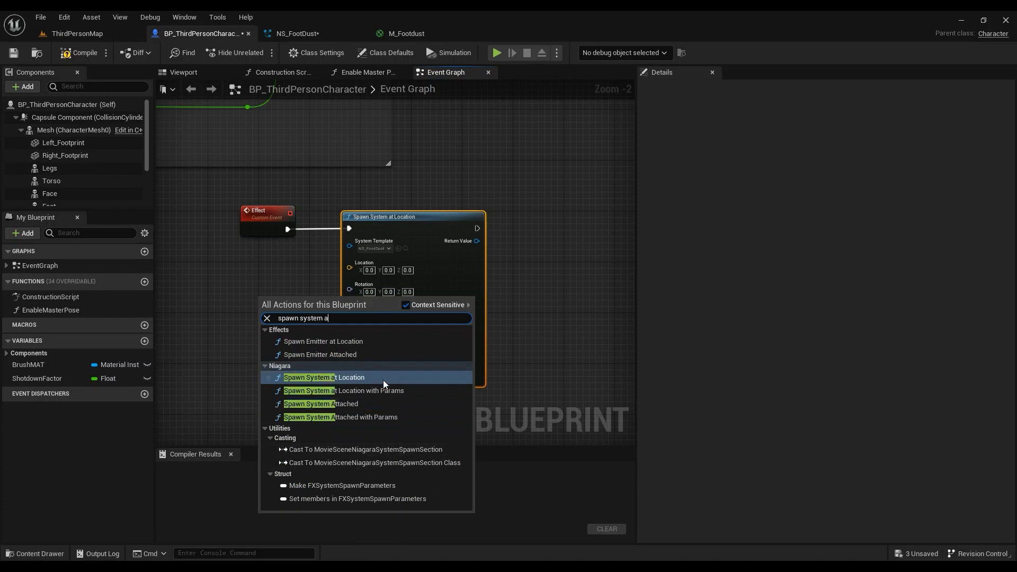
pyautogui.click(344, 402)
pyautogui.moveTo(274, 288); pyautogui.dragTo(322, 169, button='right')
pyautogui.moveTo(528, 192); pyautogui.dragTo(405, 239, button='right')
pyautogui.moveTo(257, 246); pyautogui.dragTo(524, 182)
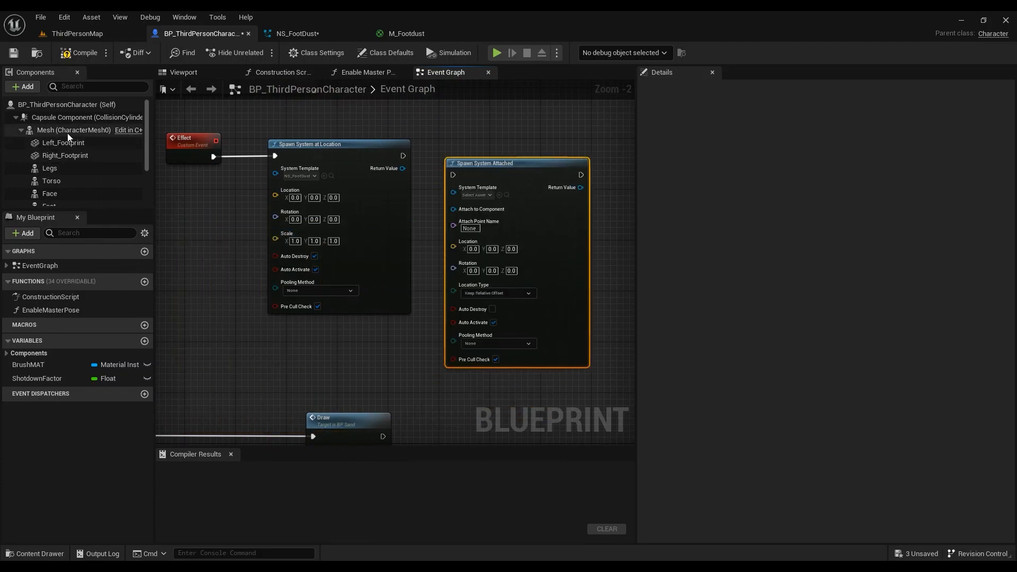
pyautogui.moveTo(53, 132); pyautogui.dragTo(449, 208)
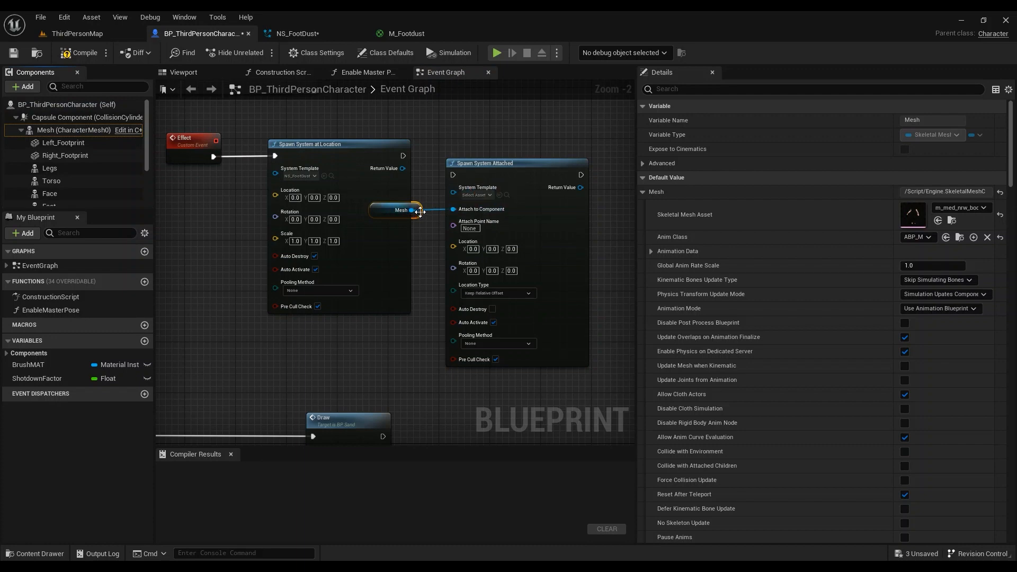
pyautogui.keyDown('shift'); pyautogui.click(452, 159); pyautogui.keyUp('shift')
pyautogui.press('Delete')
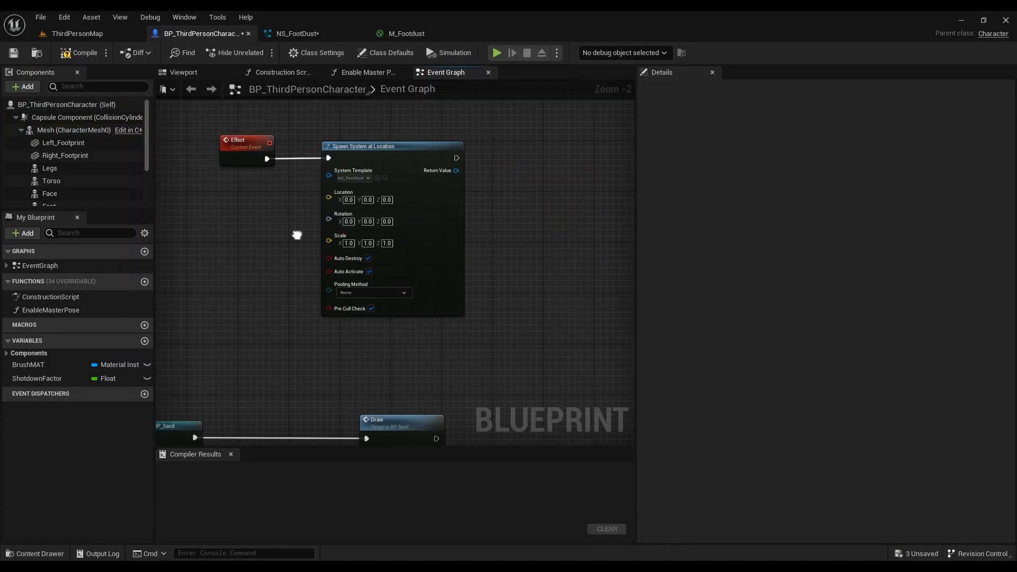
# - Add a Get Actor Location node and feed its return value into the Location input of the Effect event's Spawn System at Location
pyautogui.rightClick(198, 232)
pyautogui.write('get actor loca')
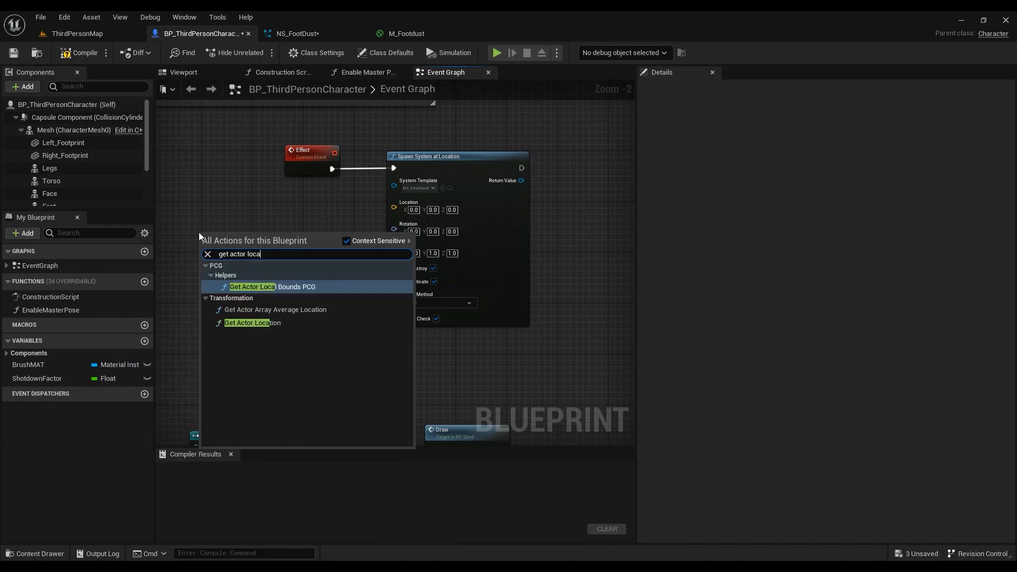
pyautogui.click(284, 323)
pyautogui.scroll(2, 292, 236)
pyautogui.moveTo(279, 256); pyautogui.dragTo(430, 197)
pyautogui.moveTo(238, 231); pyautogui.dragTo(332, 180)
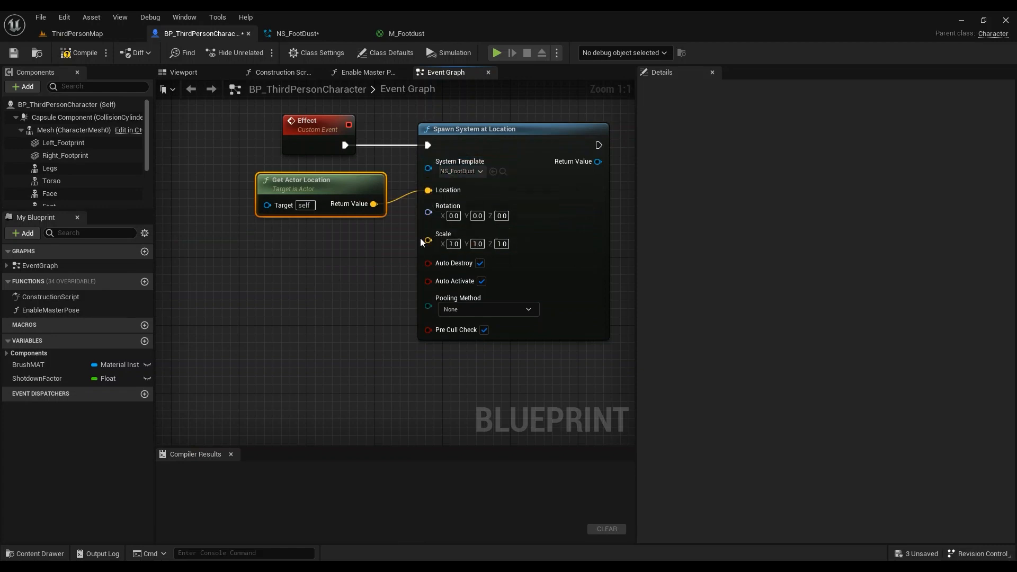
# - Delete the Delay node and the Effect call that follow Sand Deform in the movement chain
pyautogui.scroll(-2, 381, 259)
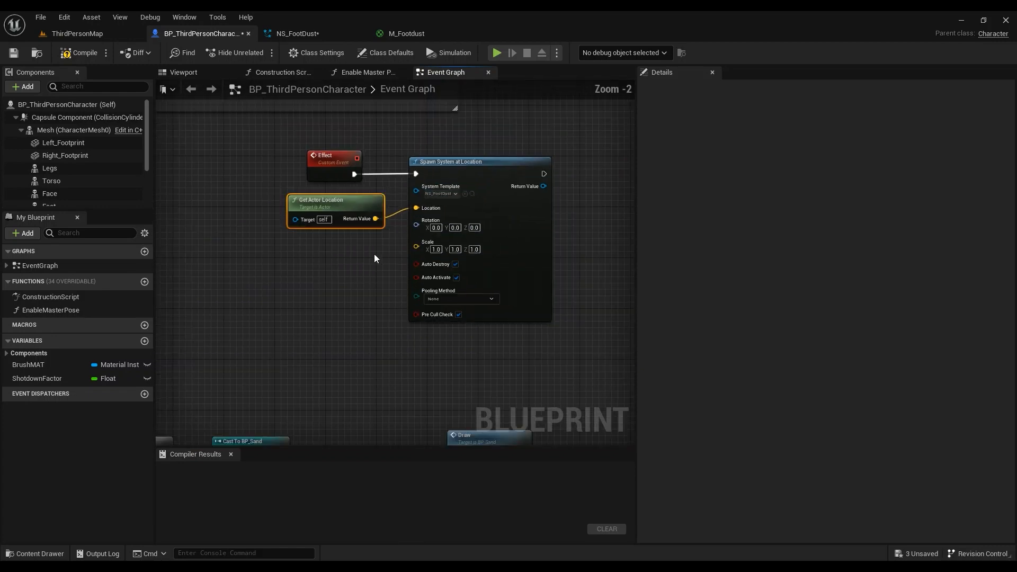
pyautogui.scroll(-3, 491, 169)
pyautogui.scroll(4, 408, 225)
pyautogui.moveTo(354, 318); pyautogui.dragTo(538, 134, button='right')
pyautogui.scroll(-4, 355, 252)
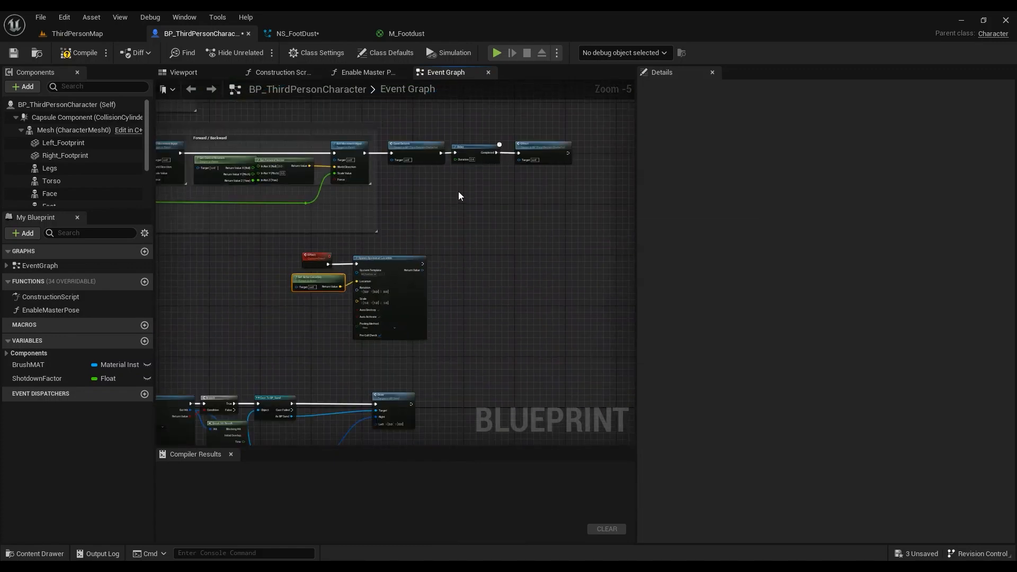
pyautogui.scroll(3, 491, 177)
pyautogui.moveTo(535, 174); pyautogui.dragTo(461, 269, button='right')
pyautogui.moveTo(555, 172); pyautogui.dragTo(415, 266)
pyautogui.click(415, 266)
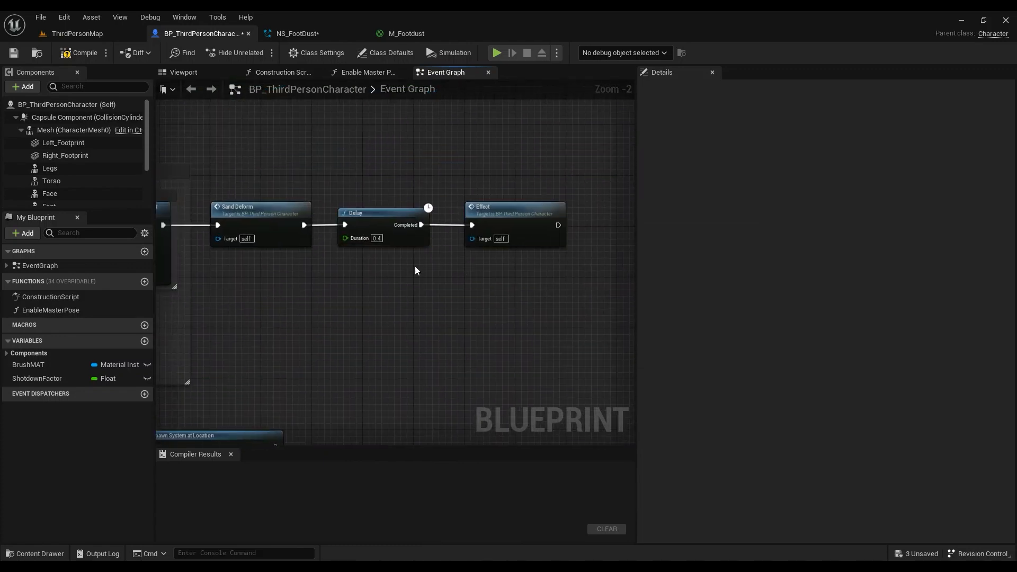
pyautogui.click(418, 246)
pyautogui.press('Delete')
pyautogui.moveTo(543, 183); pyautogui.dragTo(449, 271)
pyautogui.press('Delete')
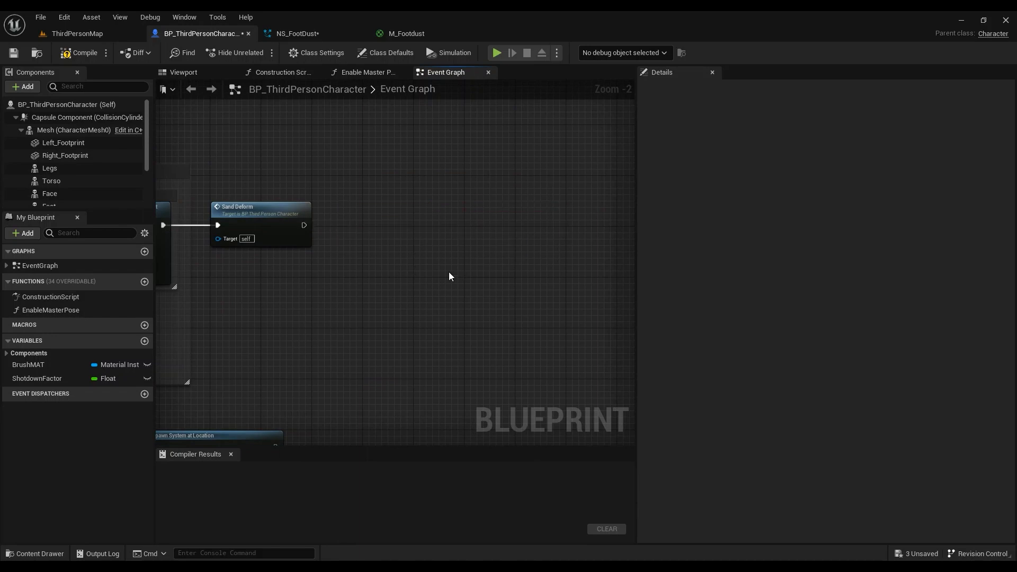
# - Delete the Effect custom event together with its spawn and location nodes, and compile the Blueprint
pyautogui.moveTo(449, 271); pyautogui.dragTo(565, 204, button='right')
pyautogui.scroll(-1, 567, 221)
pyautogui.moveTo(566, 222); pyautogui.dragTo(376, 307)
pyautogui.press('Delete')
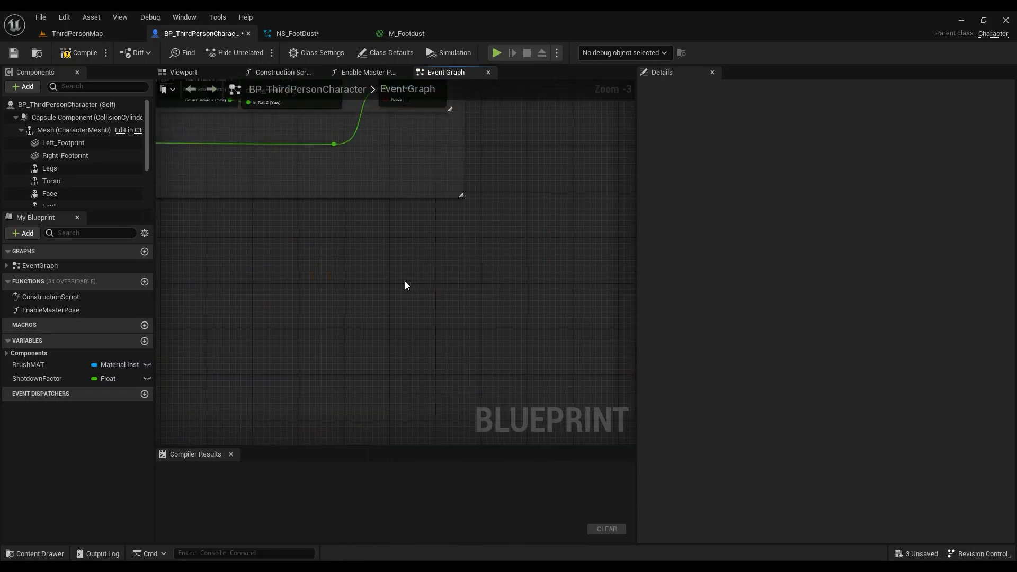
pyautogui.scroll(-2, 404, 286)
pyautogui.click(97, 56)
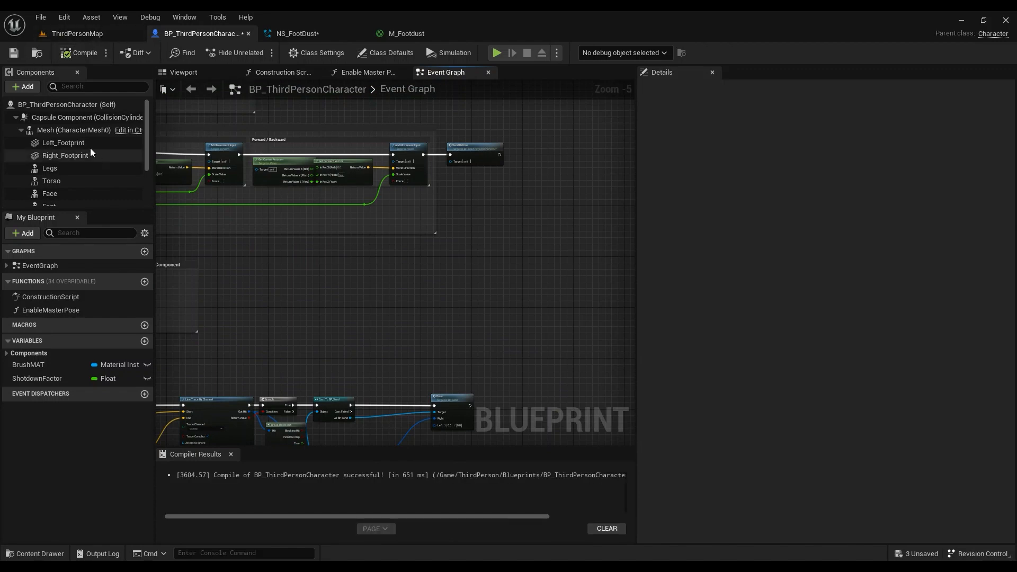
# - Locate the Mesh component's Anim Class asset in the project content and open the ABP_Manny animation blueprint
pyautogui.click(68, 130)
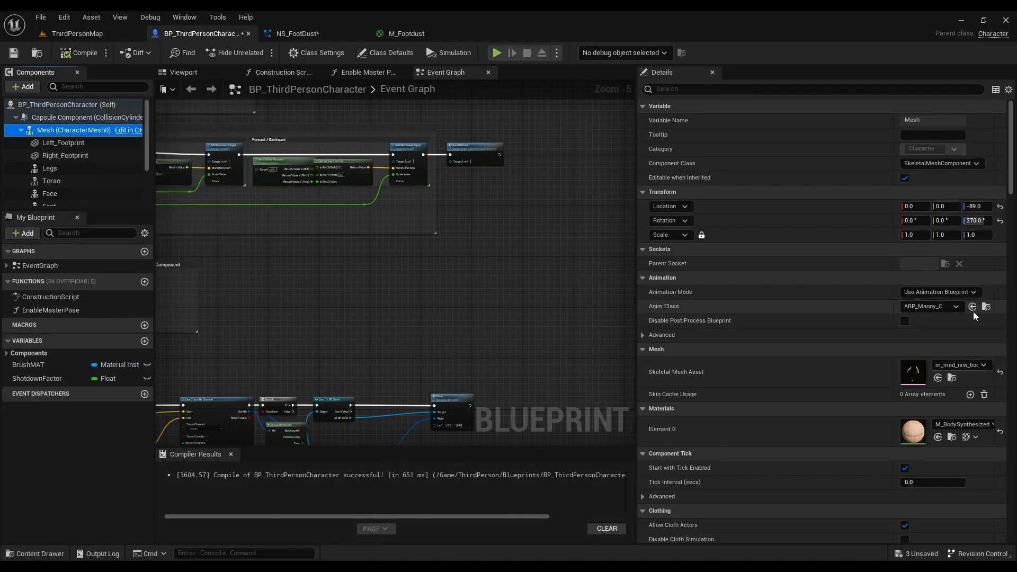
pyautogui.click(985, 306)
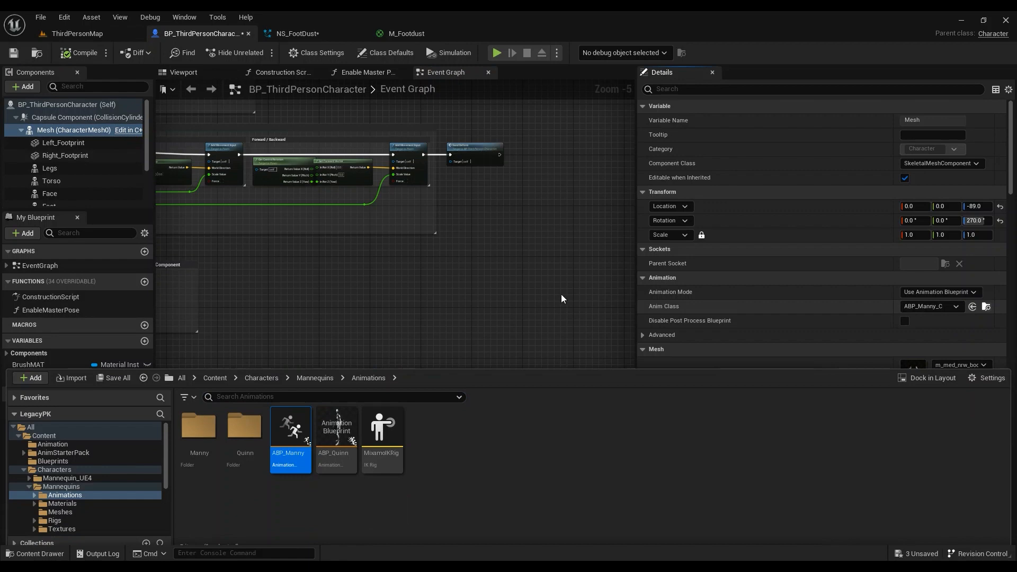
pyautogui.doubleClick(302, 410)
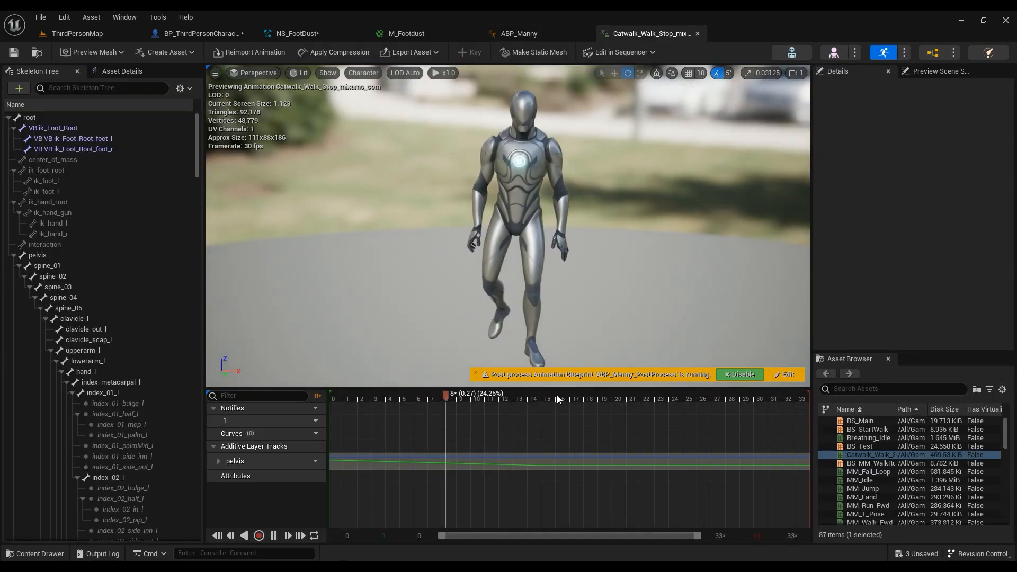
# - Find and open the Fast_Run_Anim animation, and scrub through the run cycle to check the foot contacts
pyautogui.moveTo(555, 399); pyautogui.dragTo(526, 399)
pyautogui.click(854, 388)
pyautogui.write('fast')
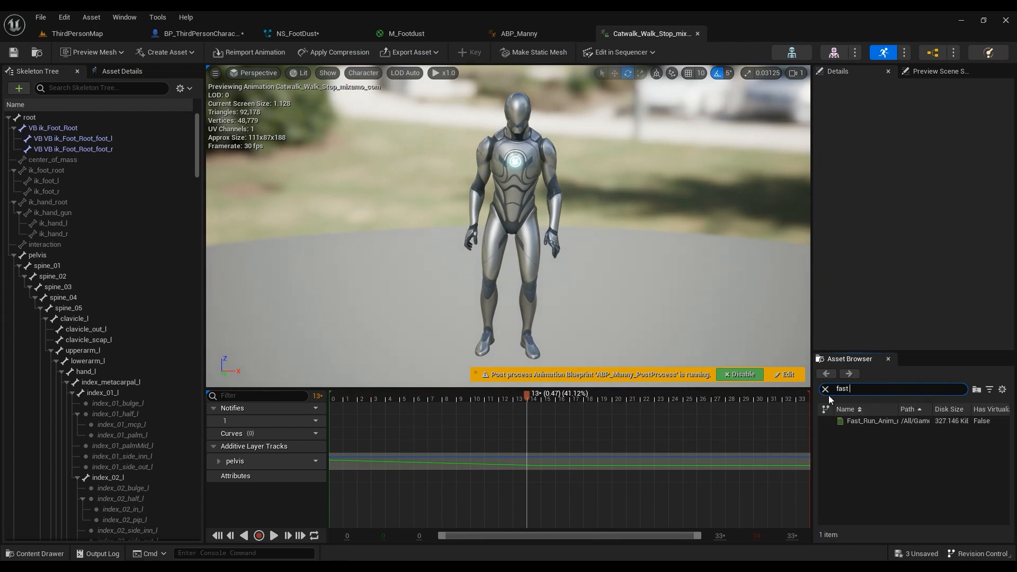
pyautogui.doubleClick(882, 421)
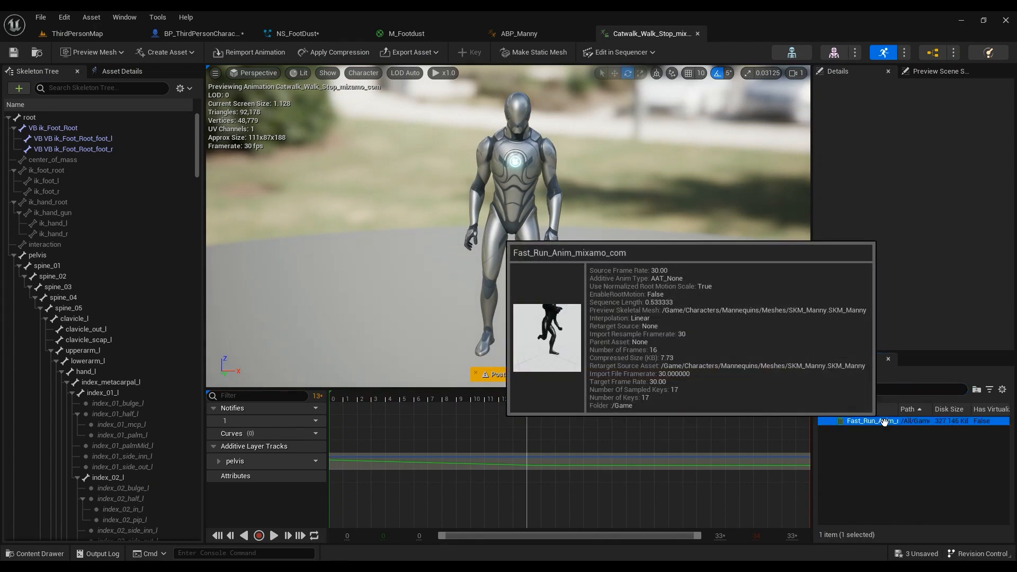
pyautogui.moveTo(465, 396); pyautogui.dragTo(723, 396)
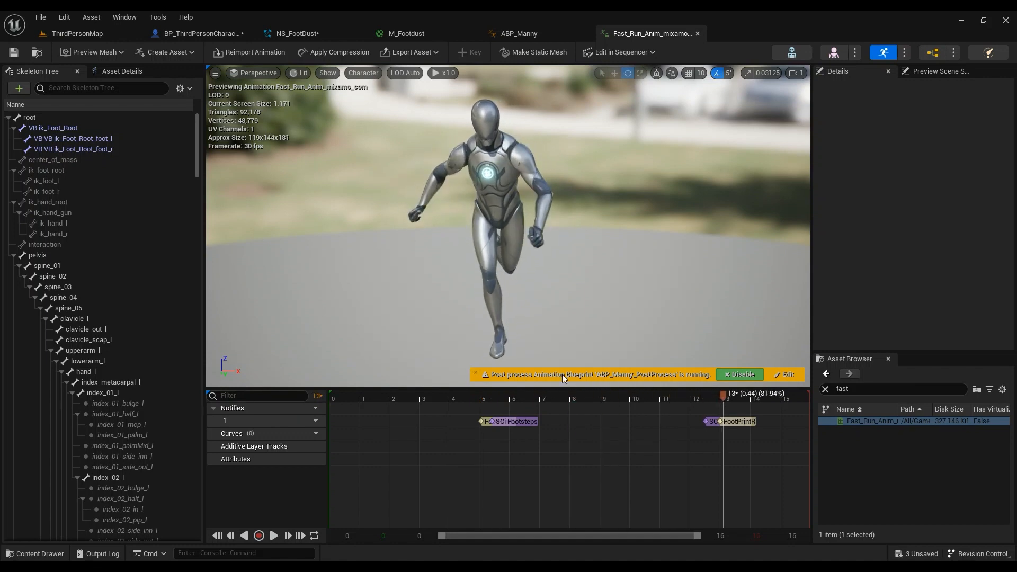
pyautogui.click(687, 398)
pyautogui.rightClick(691, 420)
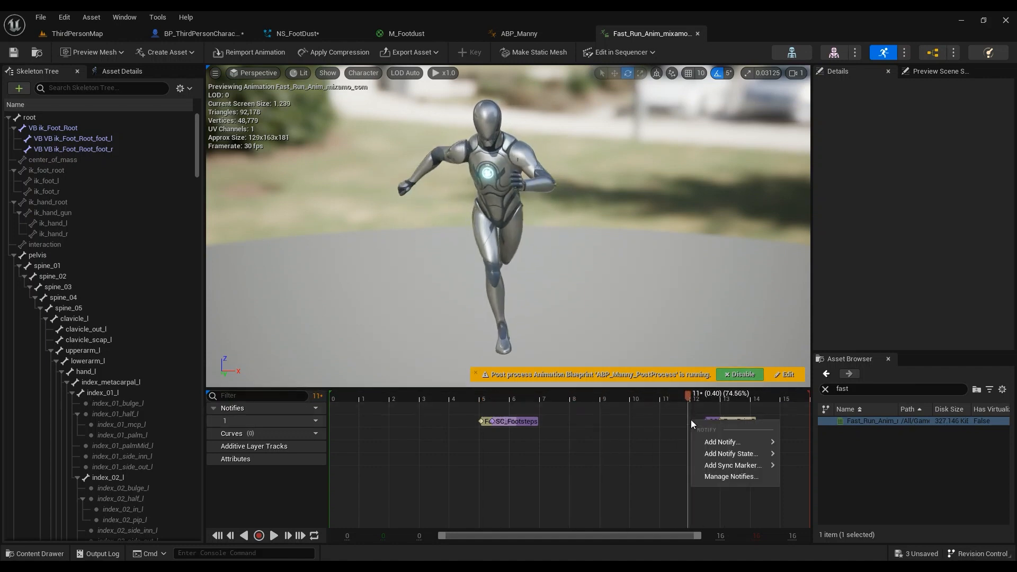
pyautogui.moveTo(722, 442)
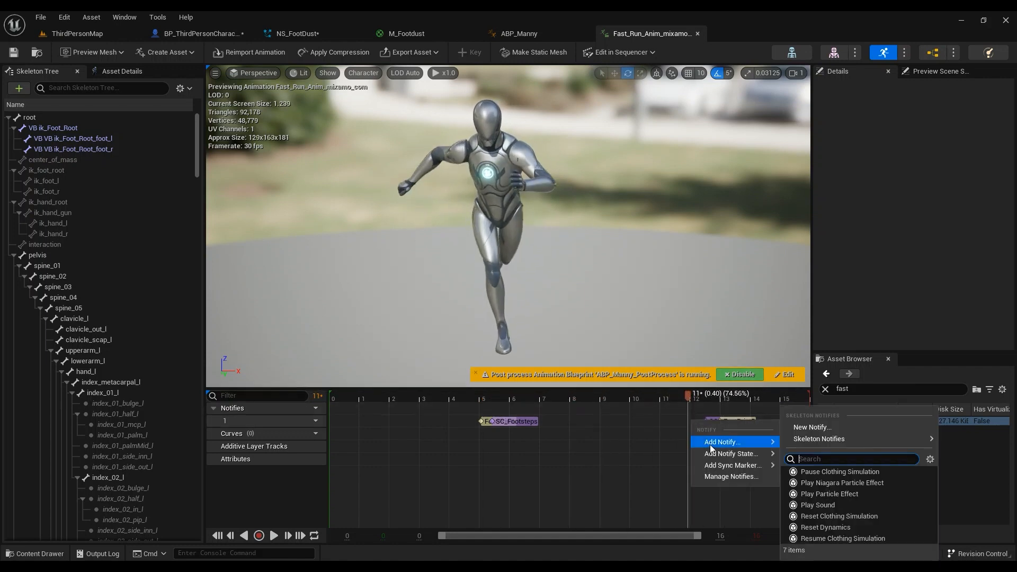
pyautogui.click(829, 426)
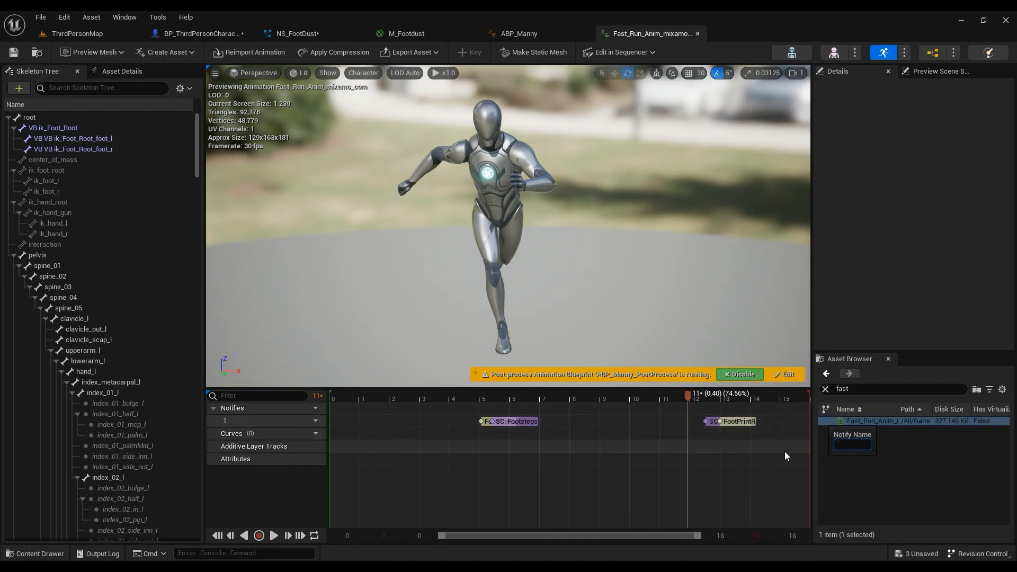
# - Examine the footprint and SC_Footsteps notifies of the run animation against the frames where each foot lands
pyautogui.moveTo(696, 400); pyautogui.dragTo(724, 393)
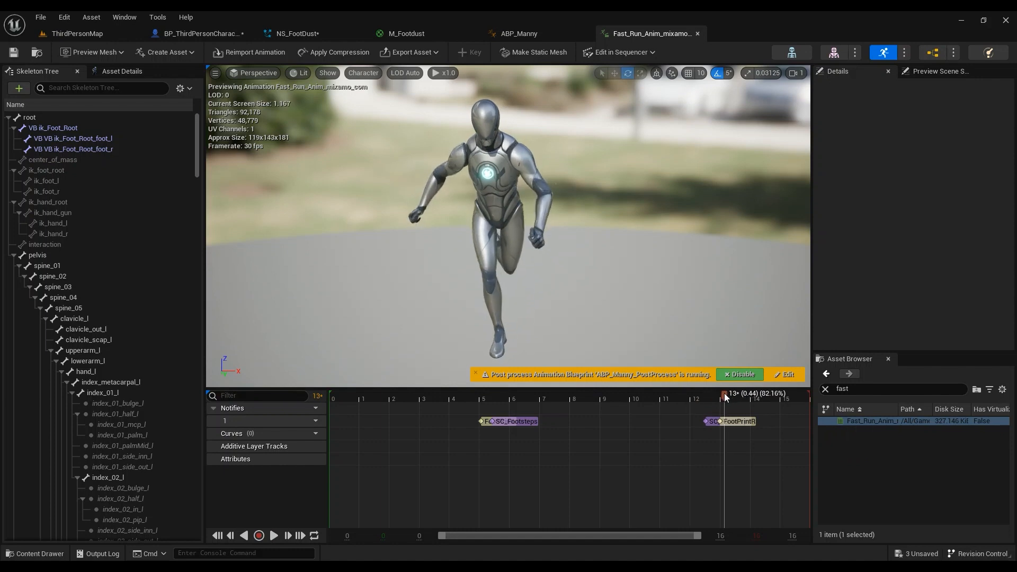
pyautogui.moveTo(696, 539); pyautogui.dragTo(663, 537)
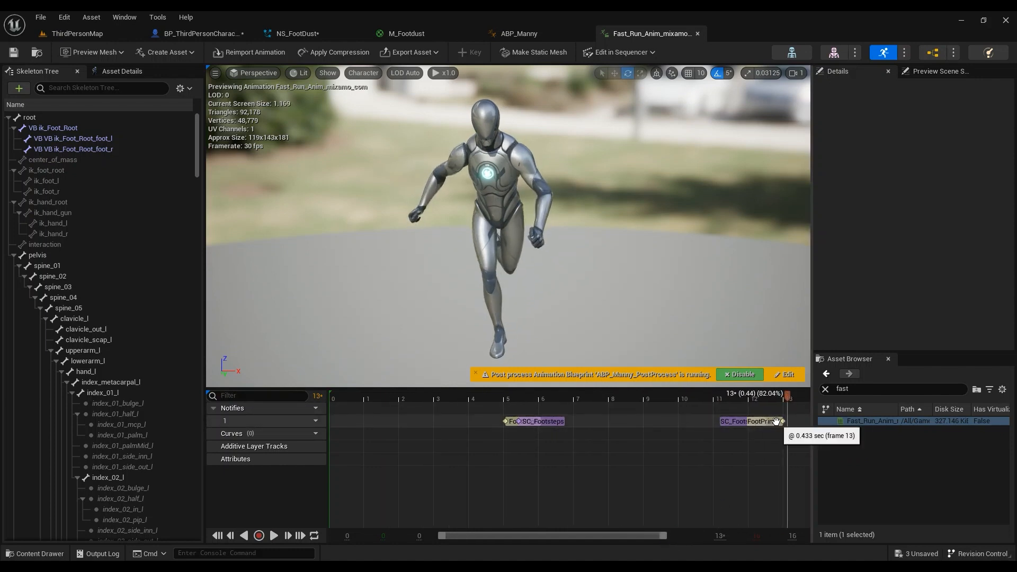
pyautogui.moveTo(787, 396); pyautogui.dragTo(520, 396)
pyautogui.click(511, 422)
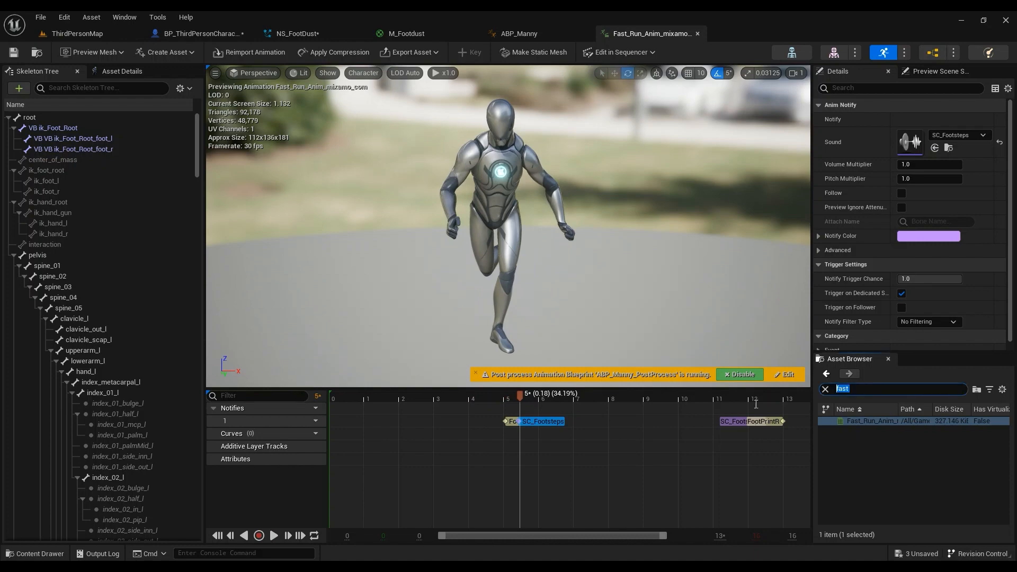
# - Find and open the first Female_Start_Walking animation and scrub it to about frame 13 to check the foot contact
pyautogui.write('walk')
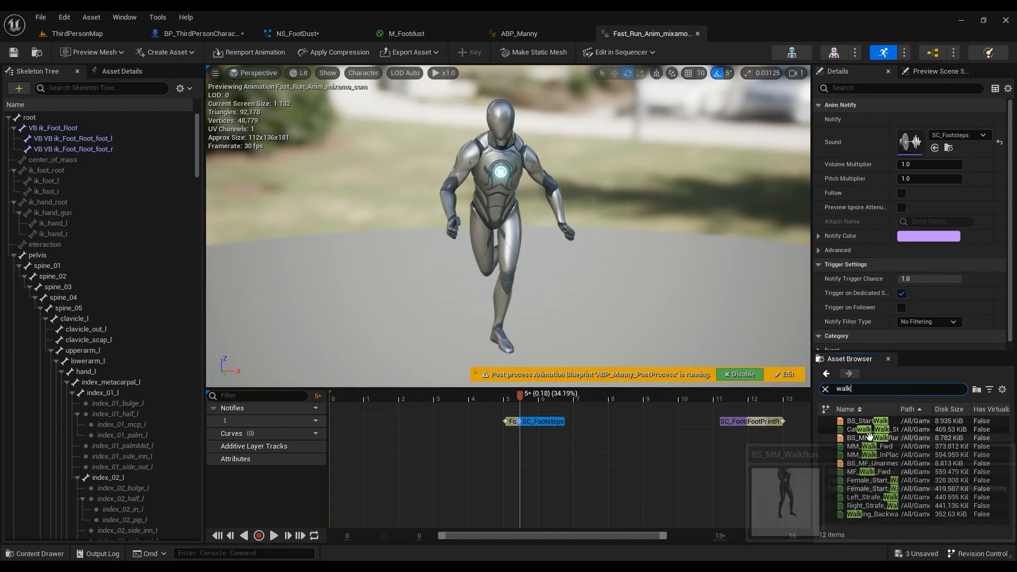
pyautogui.doubleClick(879, 480)
pyautogui.moveTo(478, 398); pyautogui.dragTo(678, 399)
pyautogui.moveTo(595, 348); pyautogui.dragTo(668, 387, button='right')
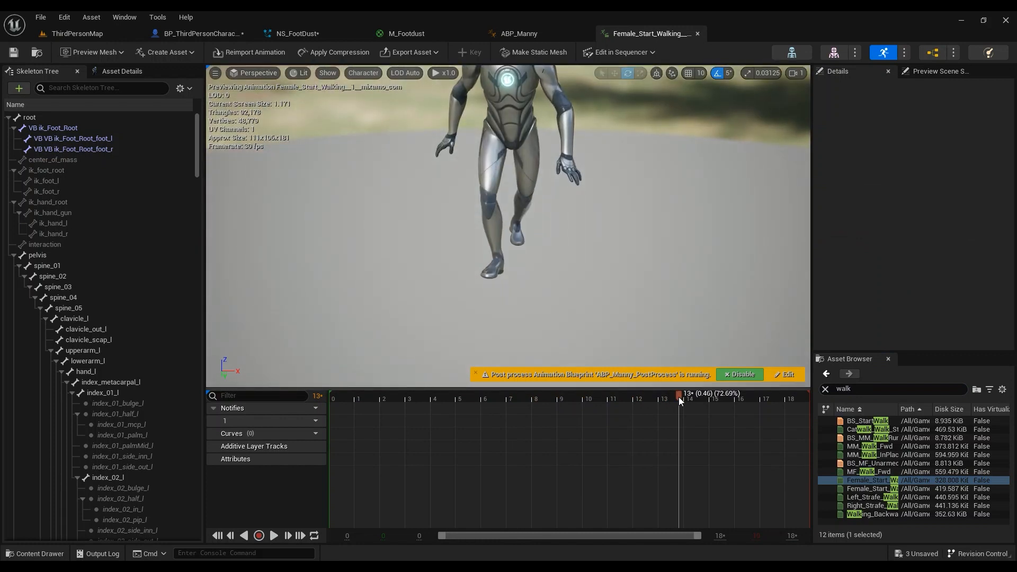
# - Add a FootPrintR skeleton notify at about frame 16 of the walking animation, where the foot lands, and save the animation
pyautogui.moveTo(678, 398); pyautogui.dragTo(738, 395)
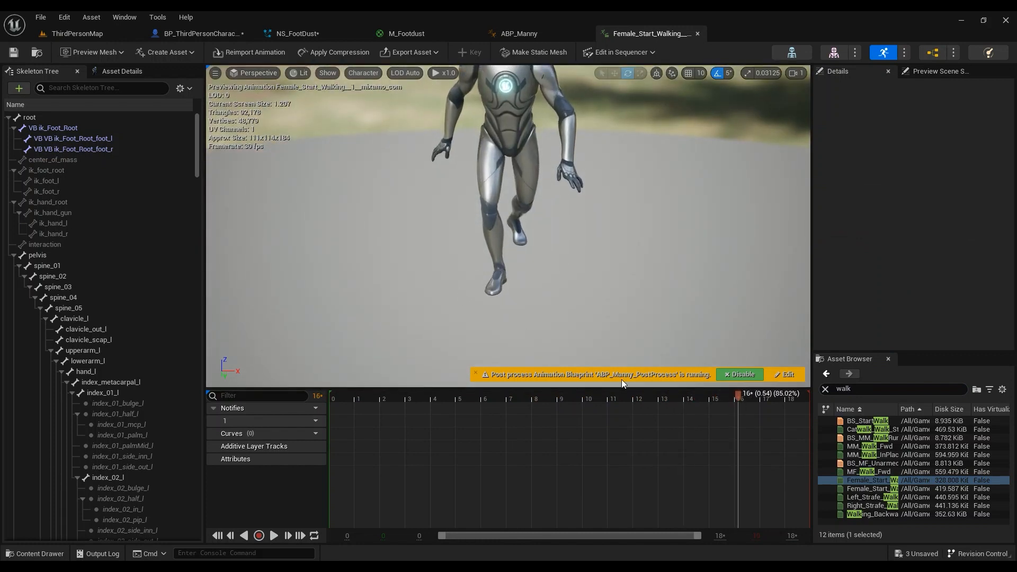
pyautogui.rightClick(742, 421)
pyautogui.moveTo(767, 438)
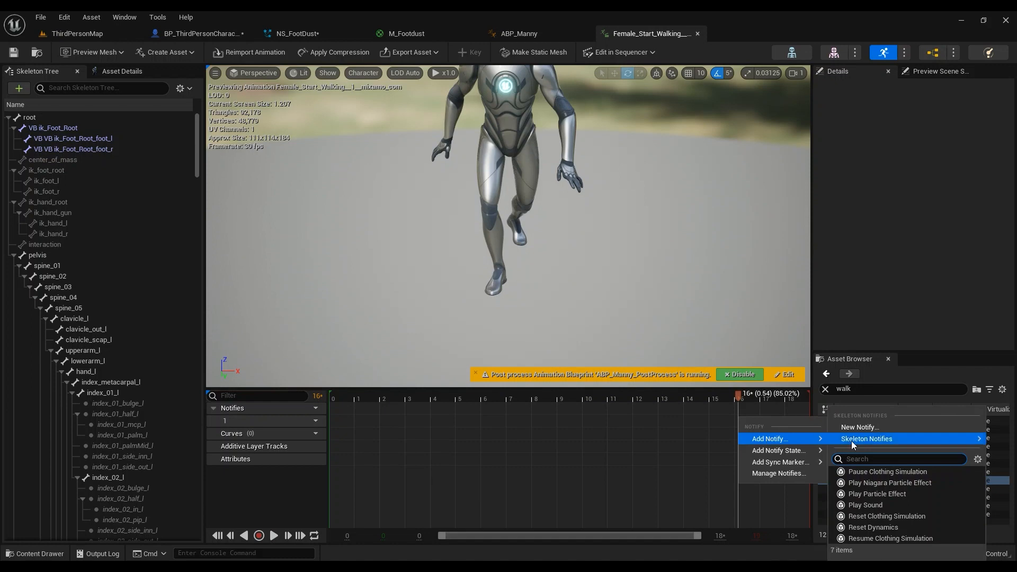
pyautogui.moveTo(851, 441)
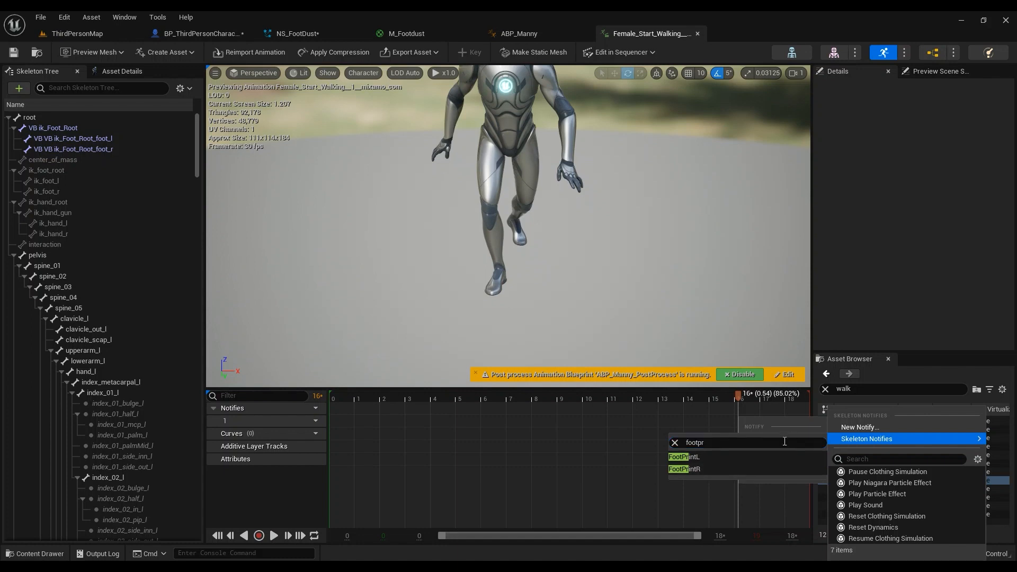
pyautogui.click(697, 468)
pyautogui.moveTo(745, 399)
pyautogui.mouseDown()
pyautogui.moveTo(796, 396)
pyautogui.moveTo(743, 398)
pyautogui.mouseUp()
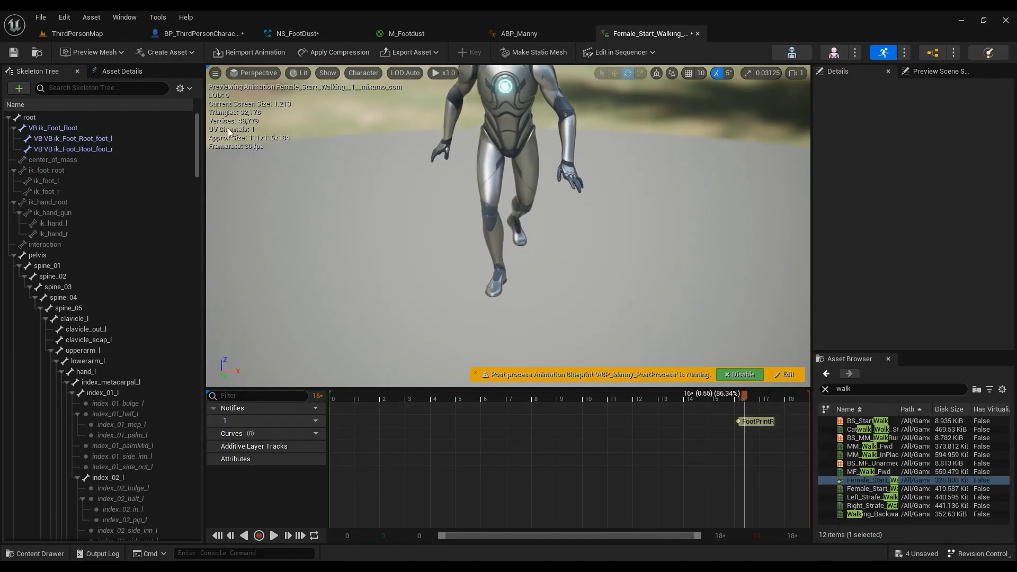
pyautogui.click(16, 54)
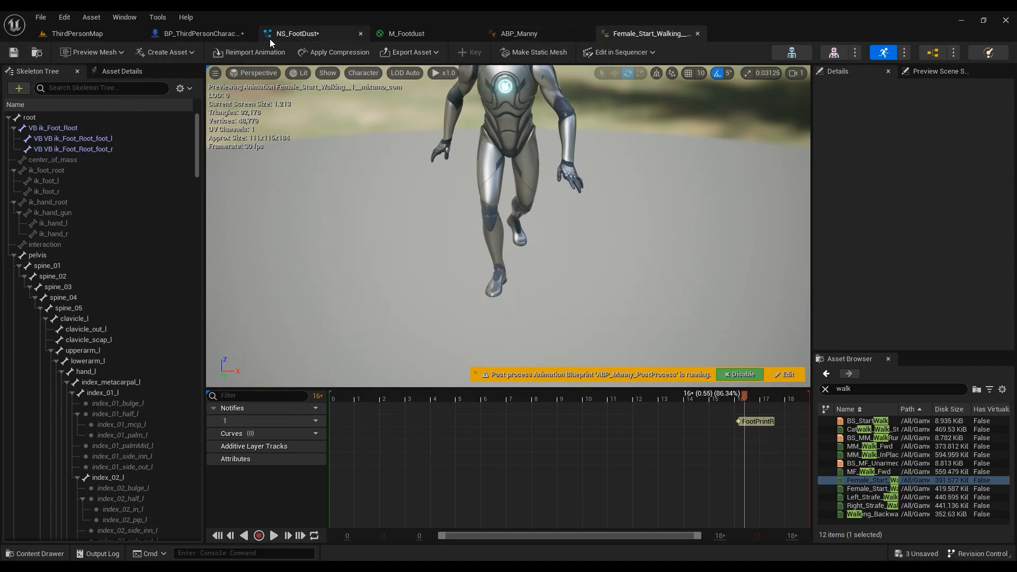
# - Open the Event Graph of ABP_Manny and locate the AnimNotify_FootPrintL and AnimNotify_FootPrintR nodes
pyautogui.click(189, 33)
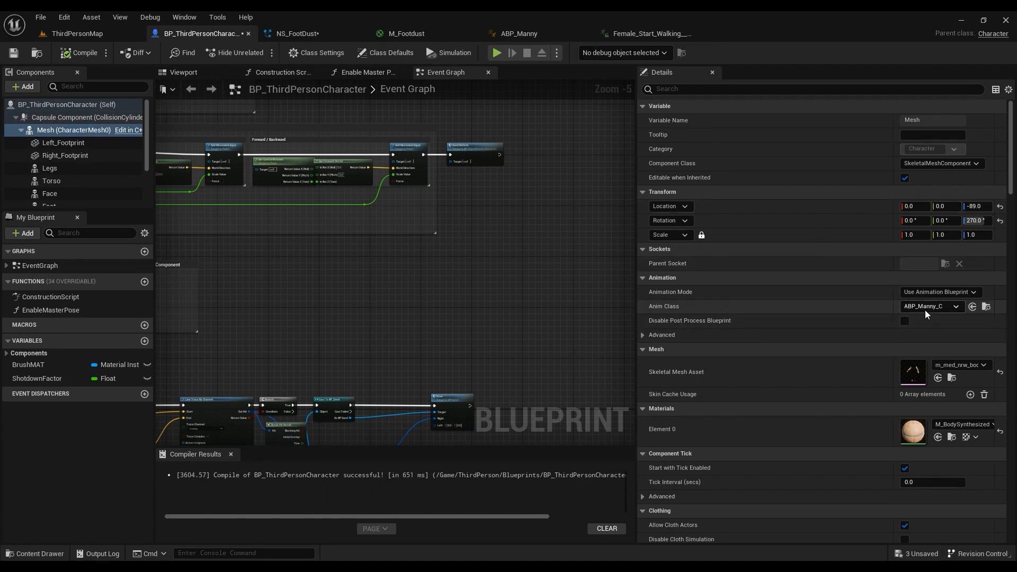
pyautogui.click(516, 33)
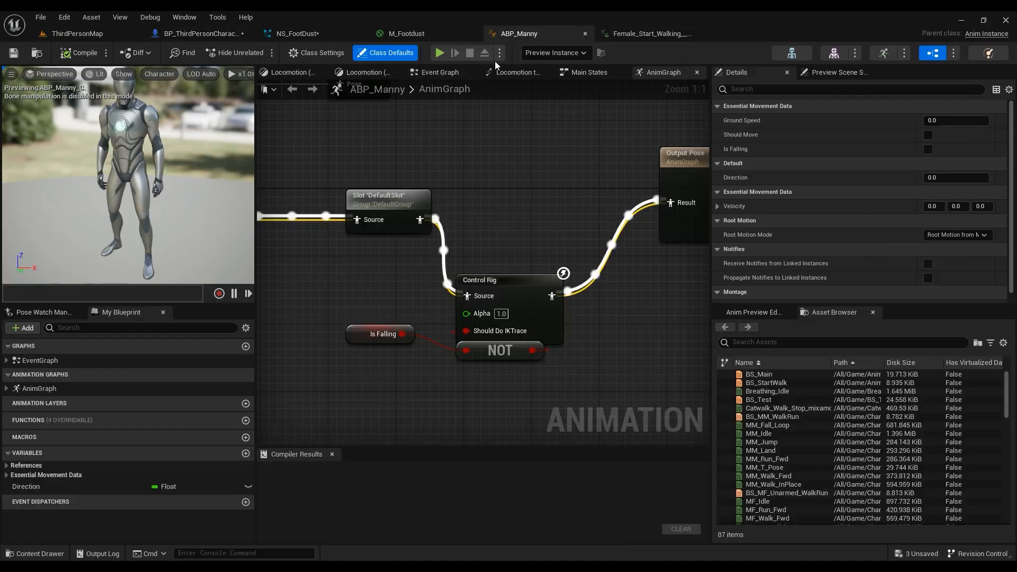
pyautogui.click(433, 72)
pyautogui.scroll(-9, 384, 249)
pyautogui.moveTo(461, 345); pyautogui.dragTo(547, 222, button='right')
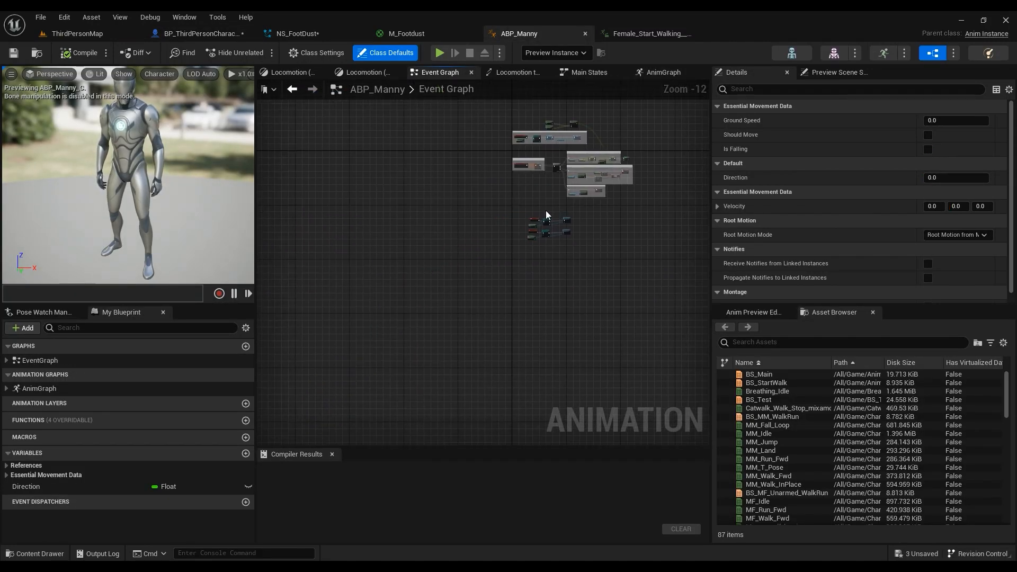
pyautogui.scroll(8, 553, 234)
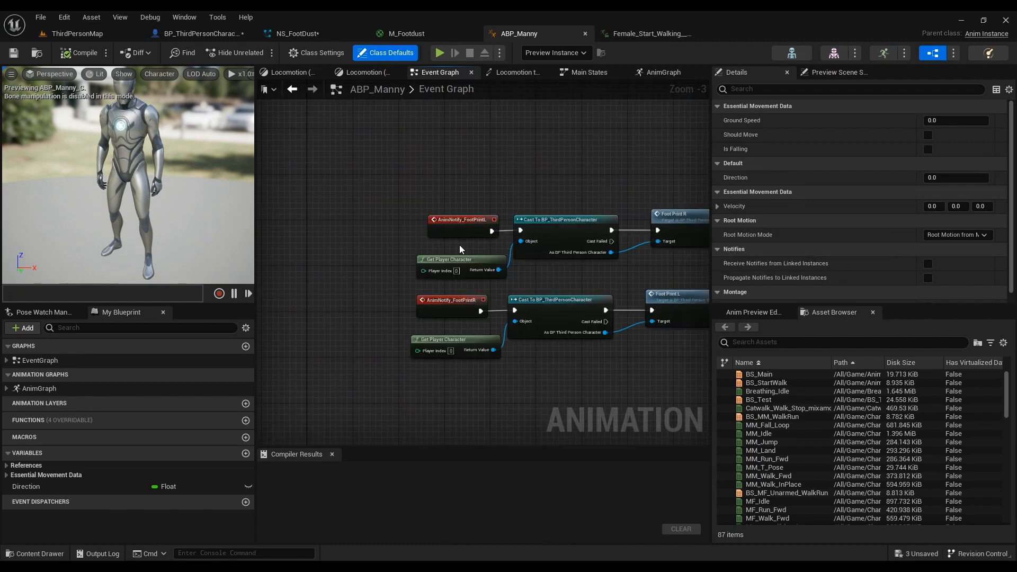
pyautogui.moveTo(453, 379); pyautogui.dragTo(408, 352, button='right')
pyautogui.rightClick(408, 351)
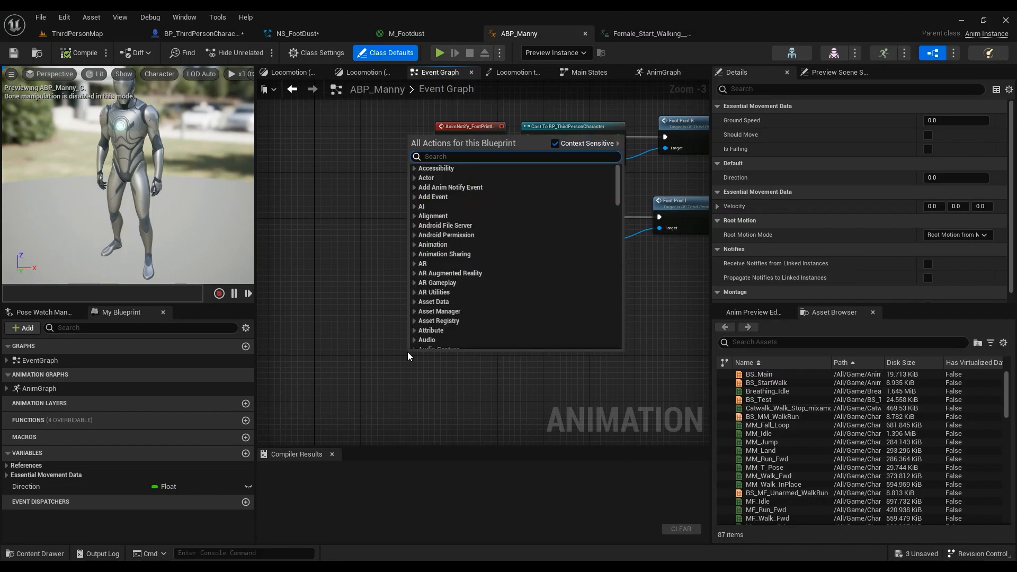
pyautogui.write('footprin')
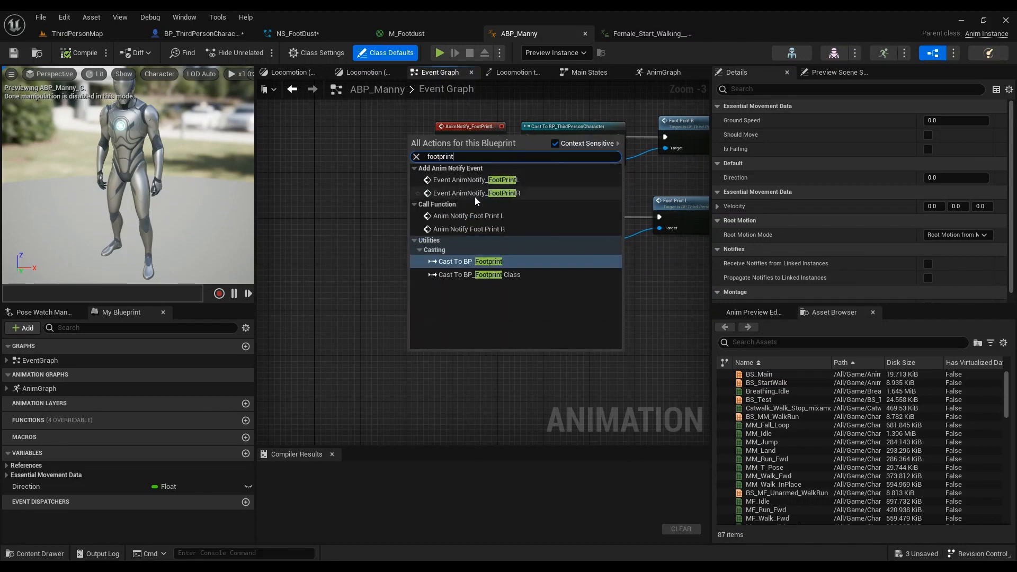
pyautogui.write('t')
pyautogui.press('Escape')
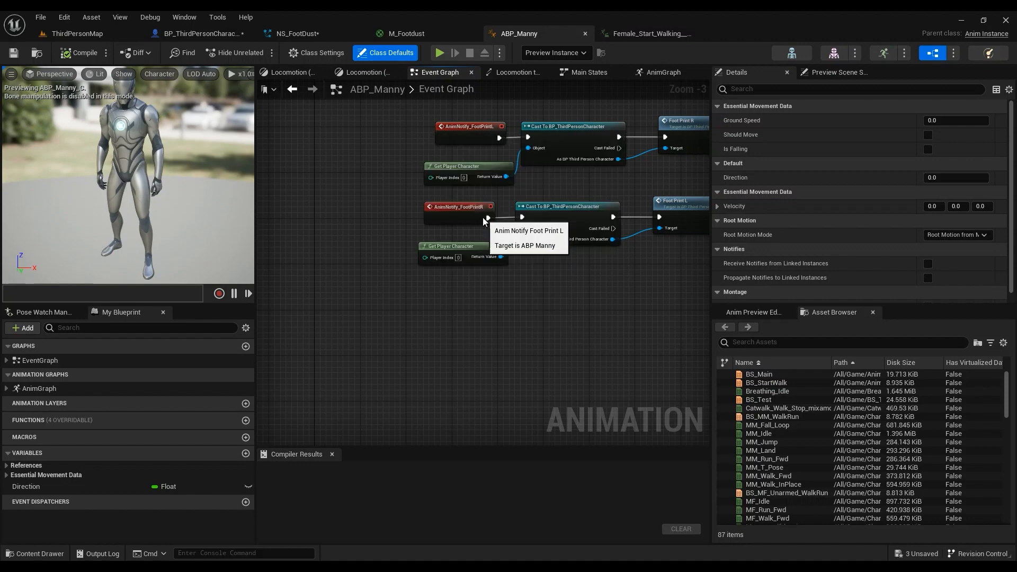
pyautogui.press('Delete')
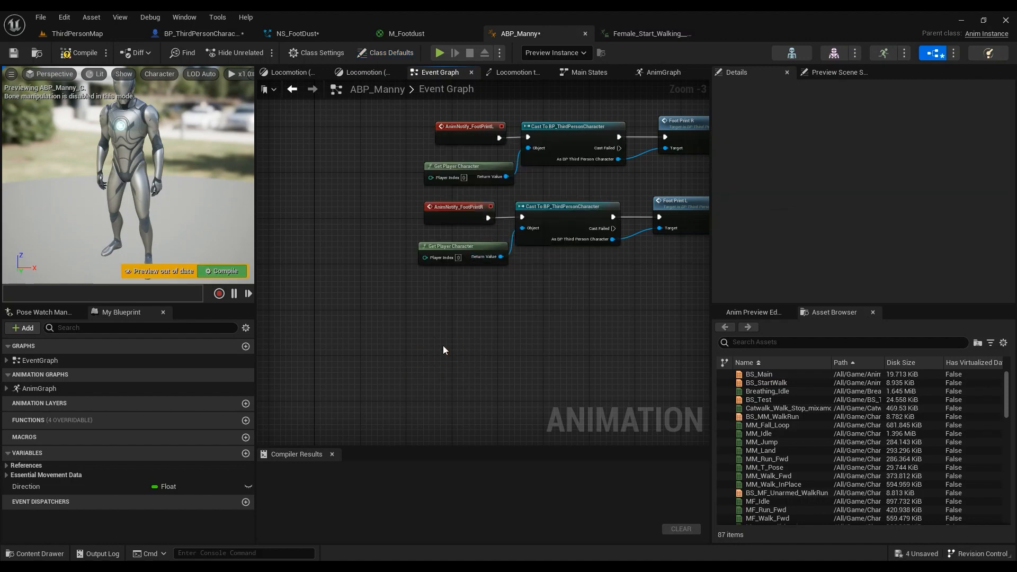
# - Search the graph actions for the footprint notifies and choose the Event AnimNotify_FootPrintL entry
pyautogui.rightClick(443, 345)
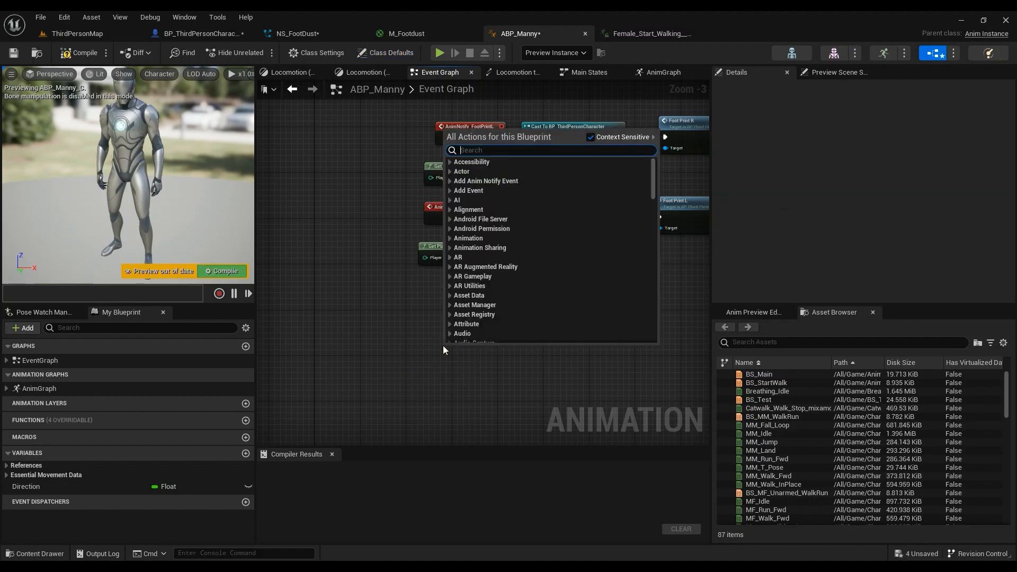
pyautogui.write('footpr')
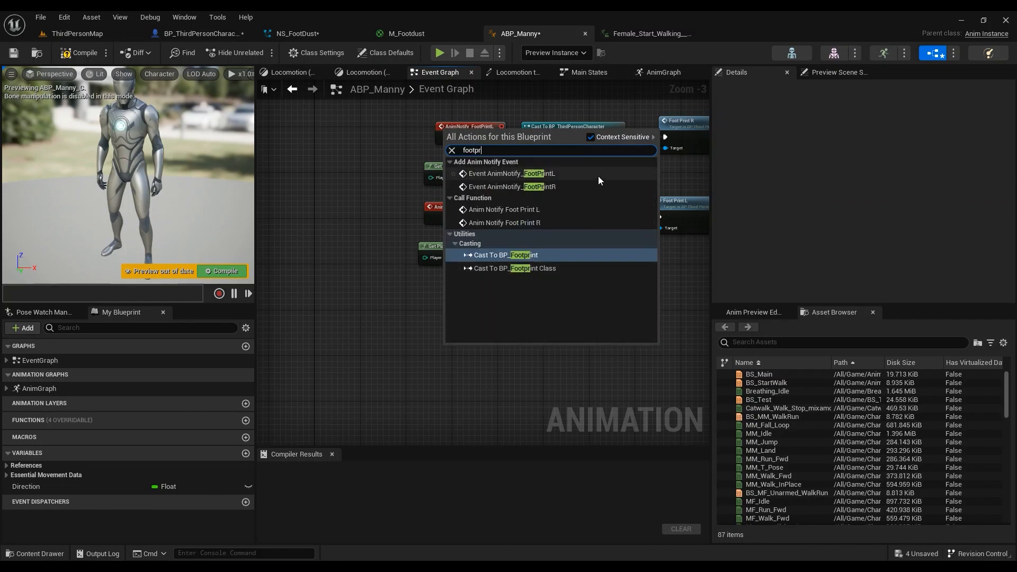
pyautogui.click(545, 175)
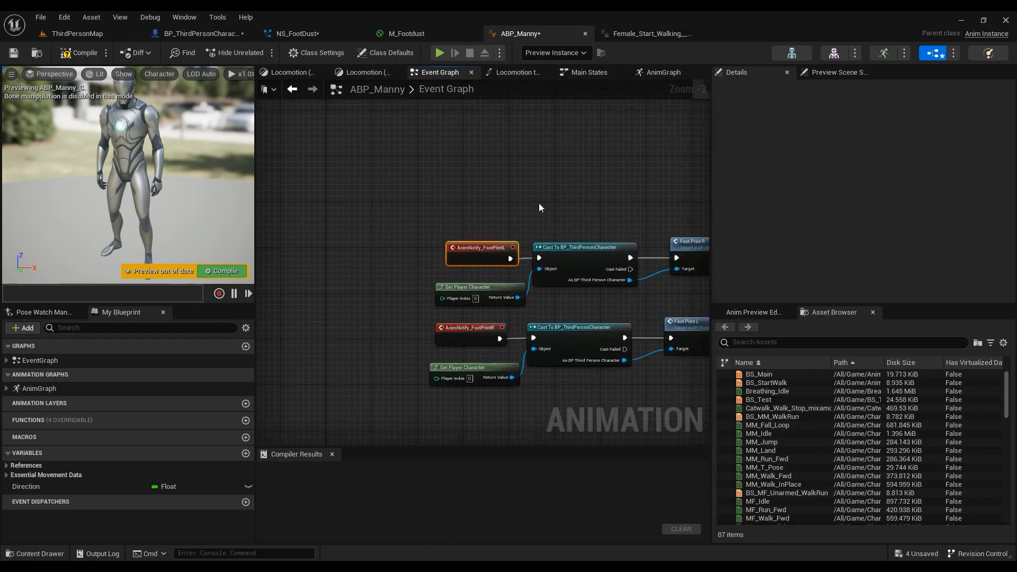
# - Check the walking animation at about frame 15, and examine how the ABP_Manny footprint notify events lead to the Foot Print calls
pyautogui.click(628, 37)
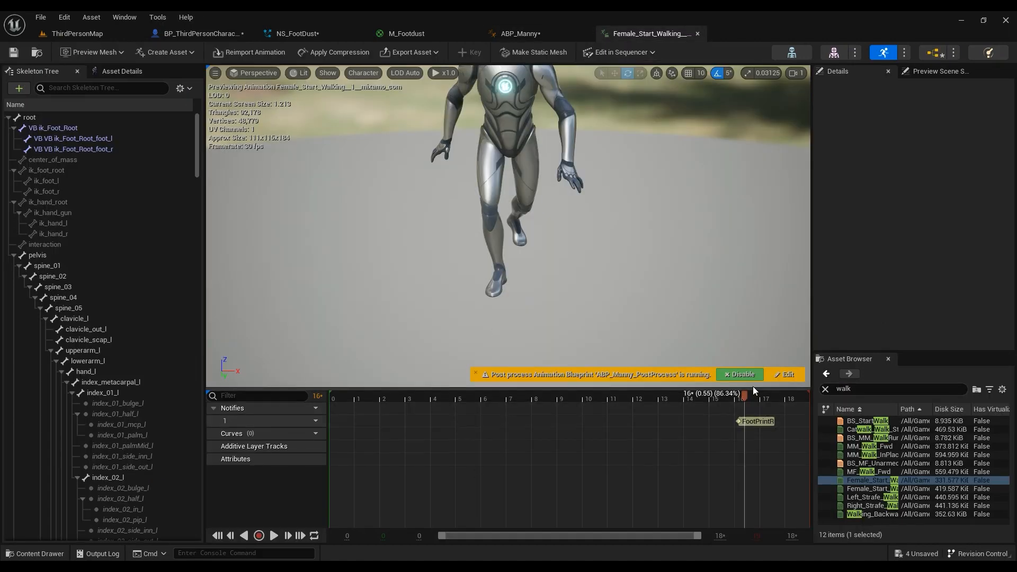
pyautogui.click(724, 398)
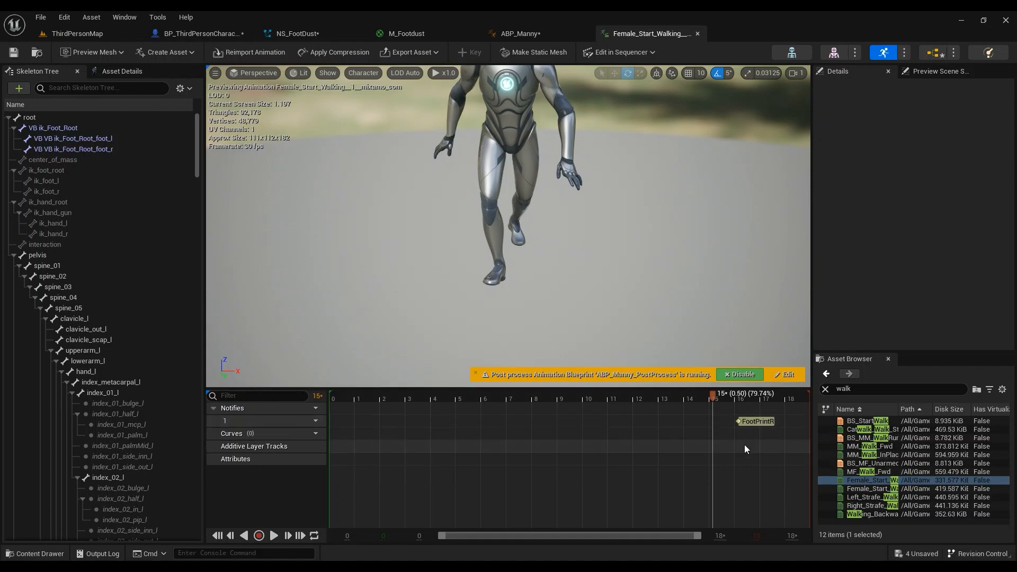
pyautogui.click(507, 32)
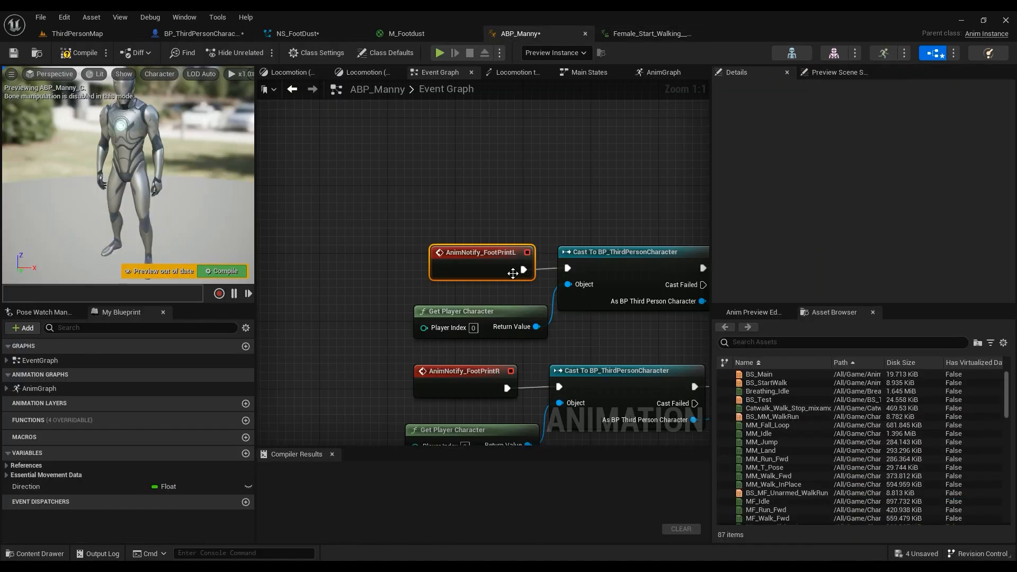
pyautogui.scroll(-2, 513, 273)
pyautogui.moveTo(589, 219); pyautogui.dragTo(468, 175, button='right')
pyautogui.scroll(-2, 443, 247)
pyautogui.scroll(3, 513, 240)
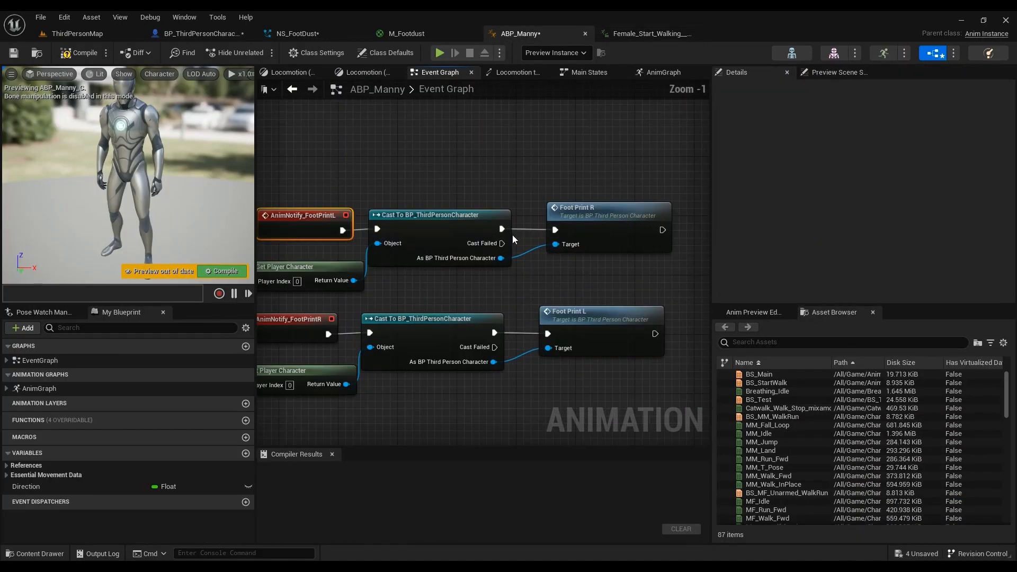
pyautogui.scroll(-2, 543, 245)
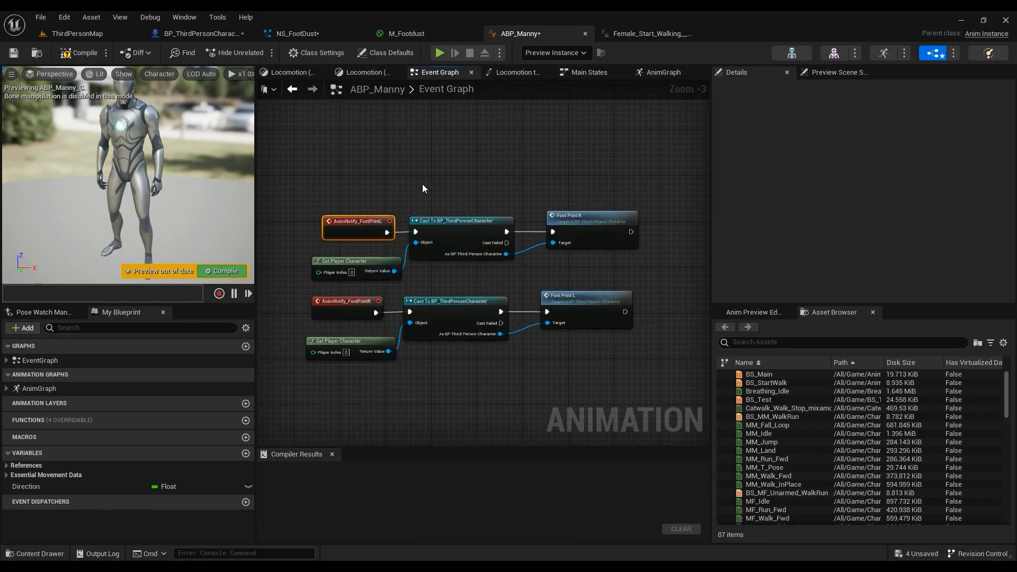
# - Try adding a Cast To BP_ThirdPersonCharacter from AnimNotify_FootPrintL and a separate Get Player Character node
pyautogui.moveTo(387, 234); pyautogui.dragTo(434, 169)
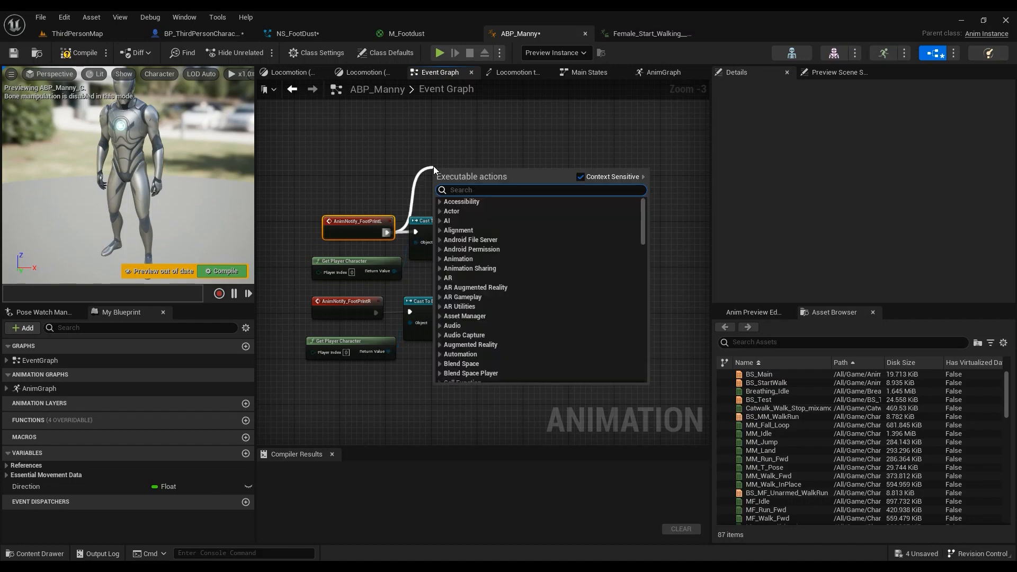
pyautogui.write('thirdper')
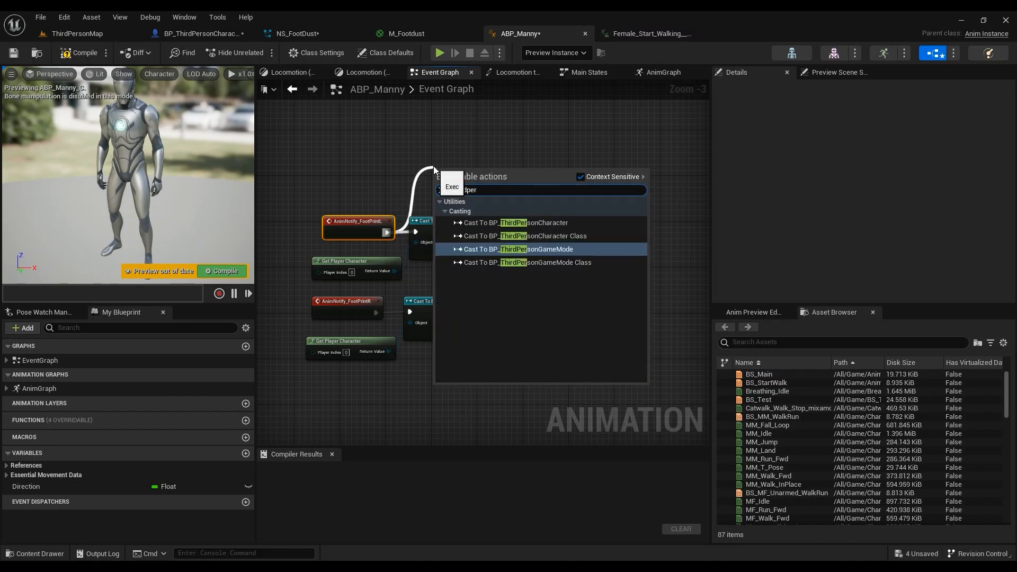
pyautogui.click(545, 223)
pyautogui.moveTo(356, 150); pyautogui.dragTo(395, 125, button='right')
pyautogui.rightClick(395, 125)
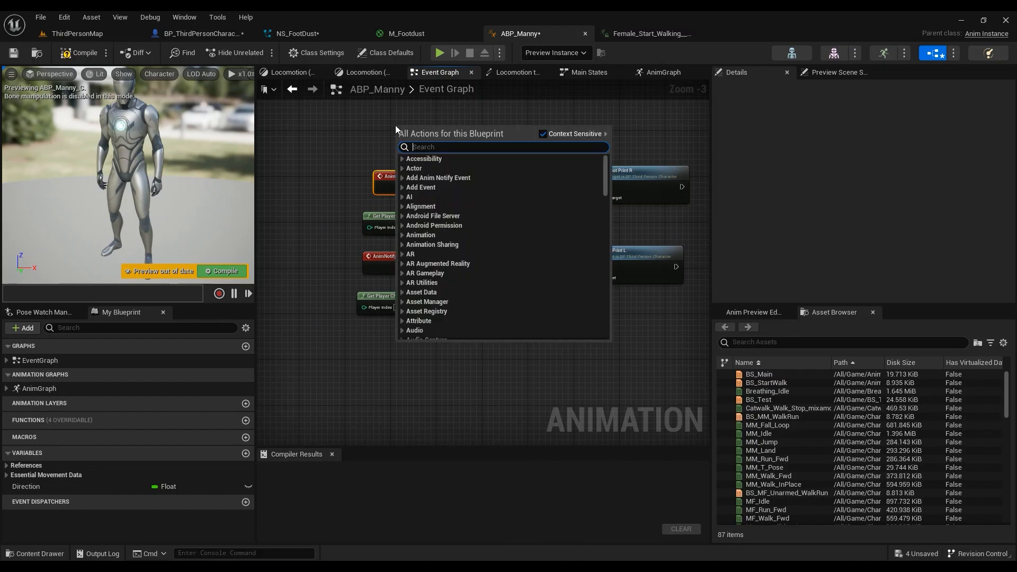
pyautogui.write('getplayer')
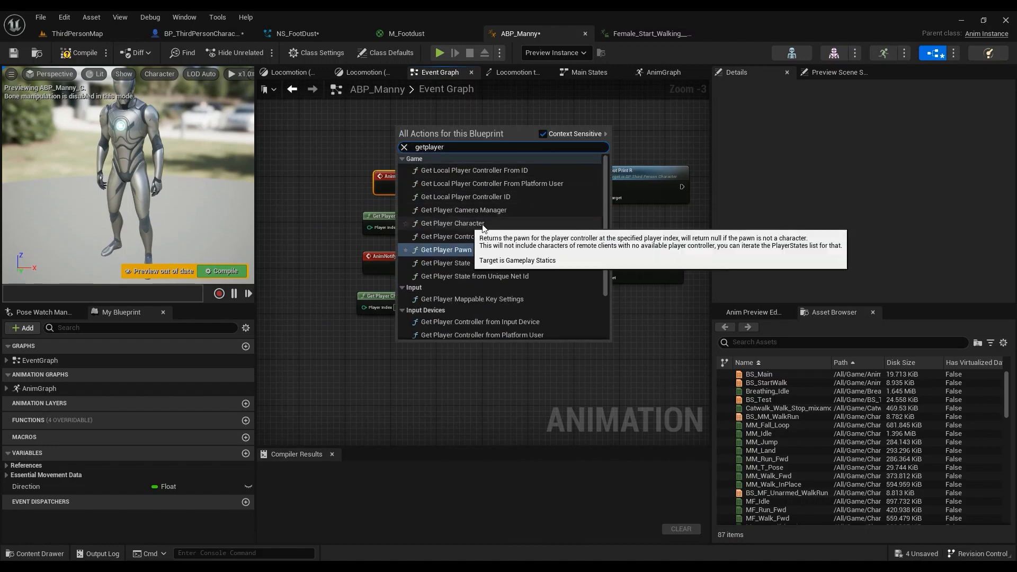
pyautogui.click(453, 223)
pyautogui.scroll(3, 475, 198)
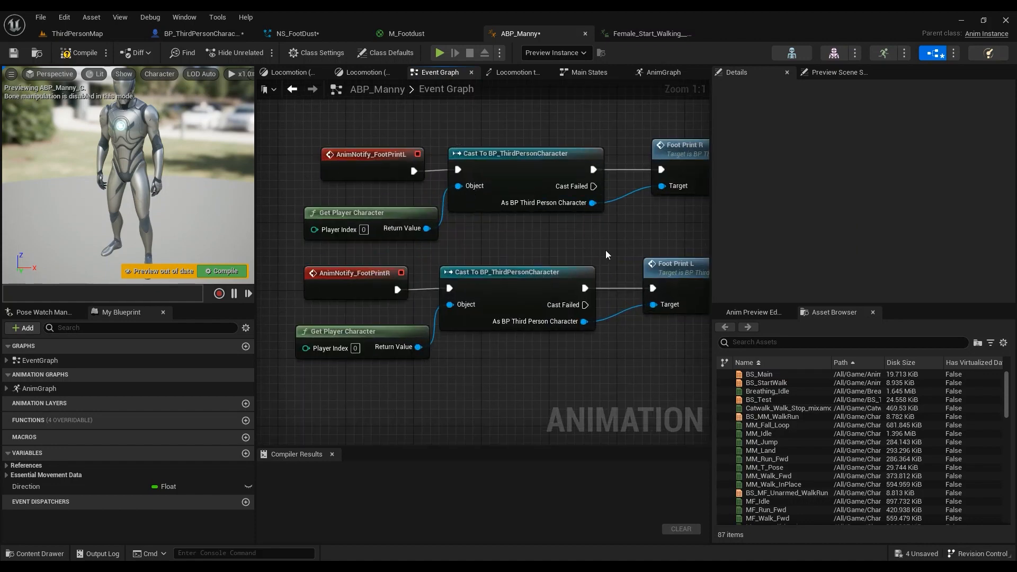
# - Open the FootPrintR custom event in BP_ThirdPersonCharacter from its Foot Print R call node
pyautogui.scroll(-2, 607, 255)
pyautogui.moveTo(637, 223); pyautogui.dragTo(446, 248, button='right')
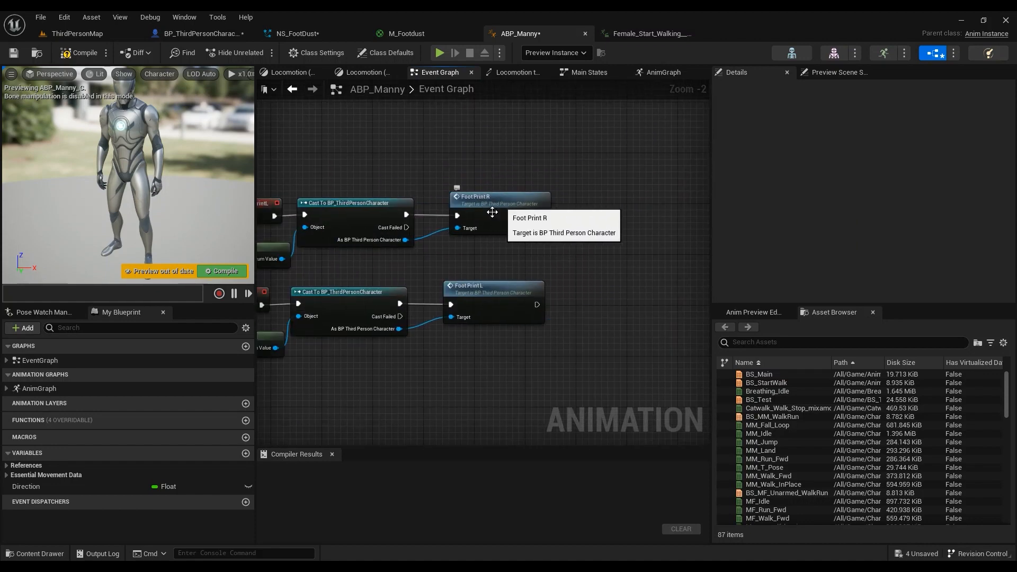
pyautogui.doubleClick(492, 212)
pyautogui.moveTo(530, 273); pyautogui.dragTo(390, 210, button='right')
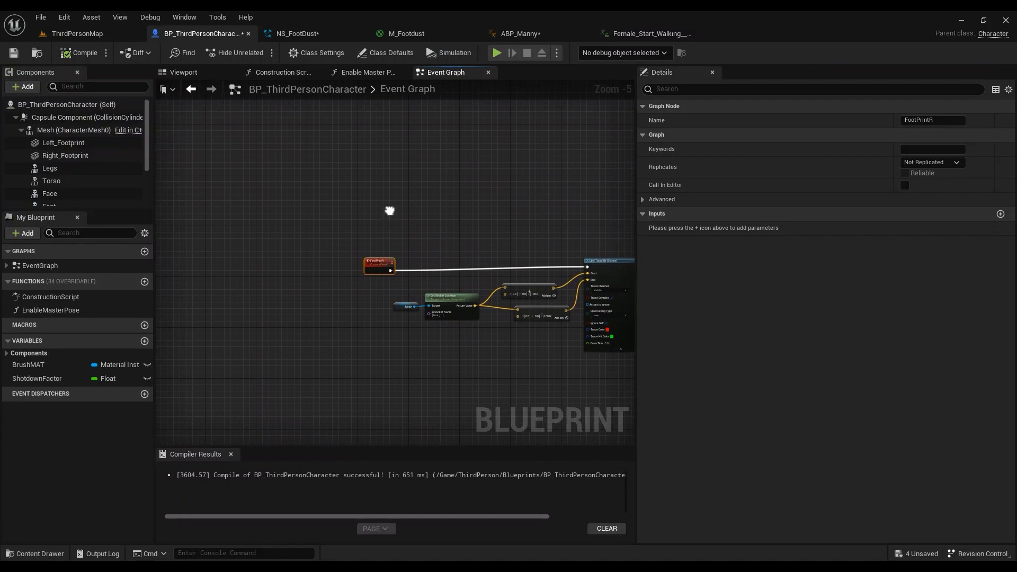
# - Add a custom event named JJJJ above FootPrintR in BP_ThirdPersonCharacter and compile the blueprint
pyautogui.rightClick(389, 211)
pyautogui.write('cust')
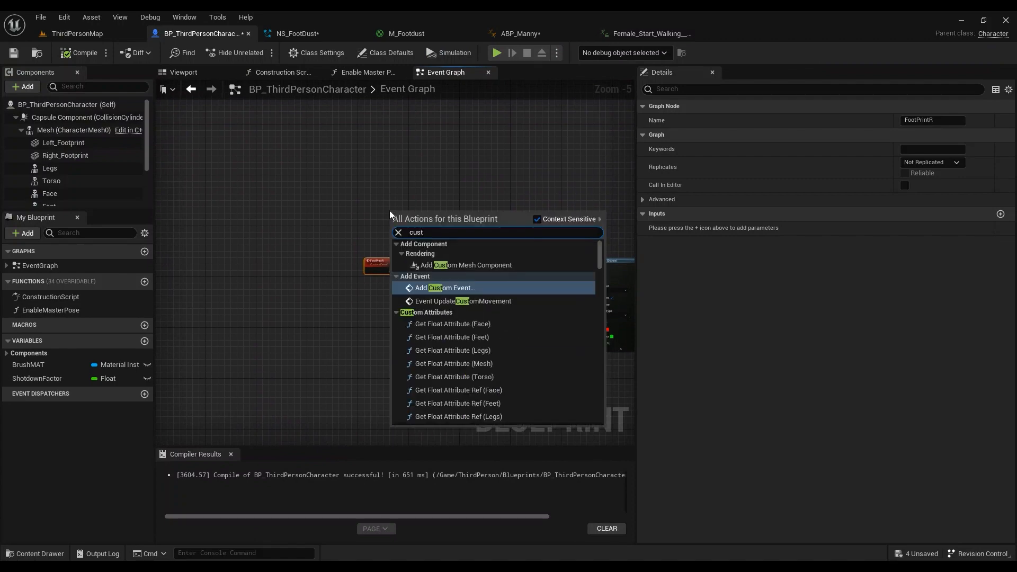
pyautogui.press('Return')
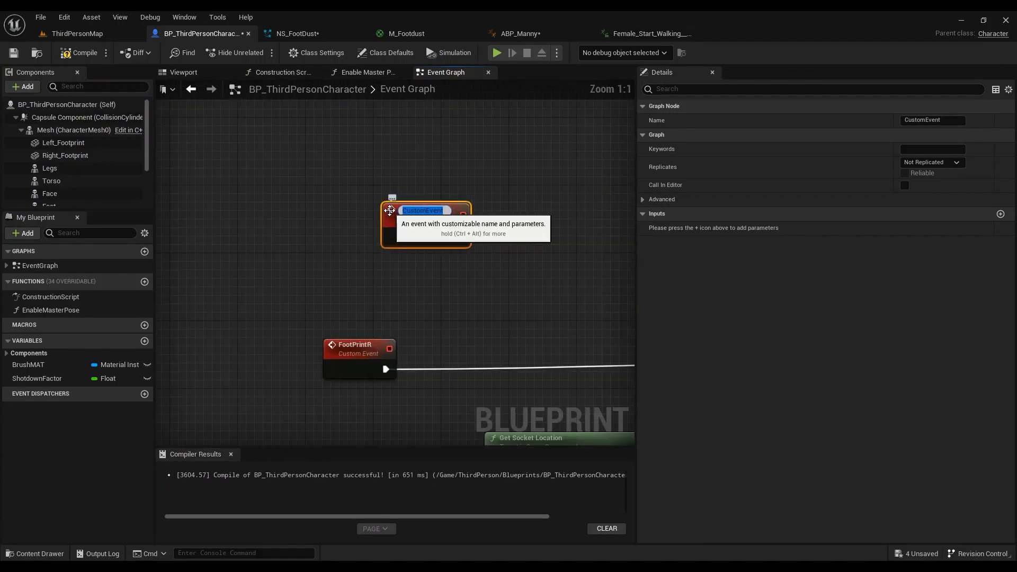
pyautogui.write('JJJJ')
pyautogui.press('Return')
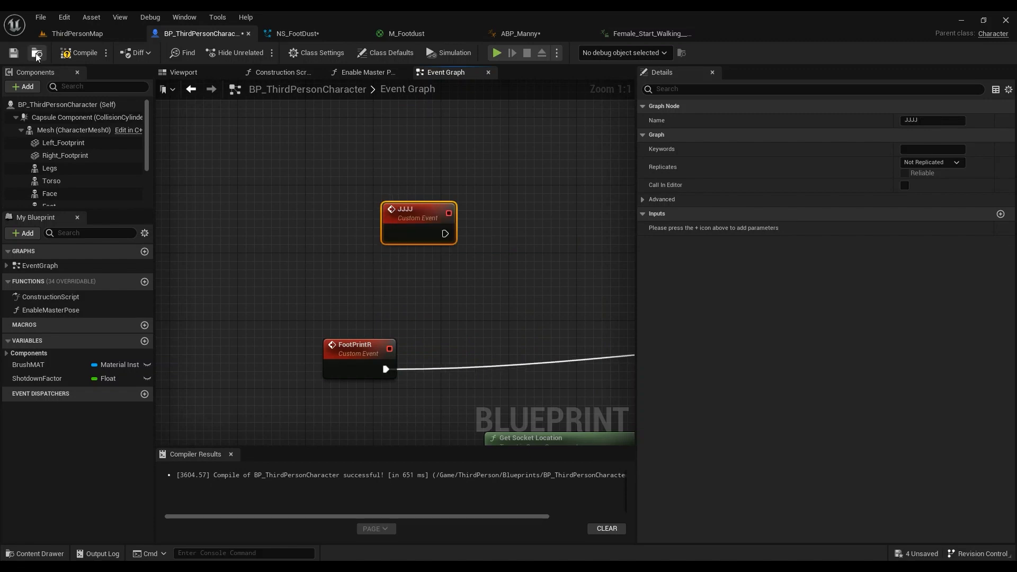
pyautogui.click(100, 59)
# - In ABP_Manny, add a JJJJ call from the As BP Third Person Character output of the AnimNotify_FootPrintL cast
pyautogui.click(551, 35)
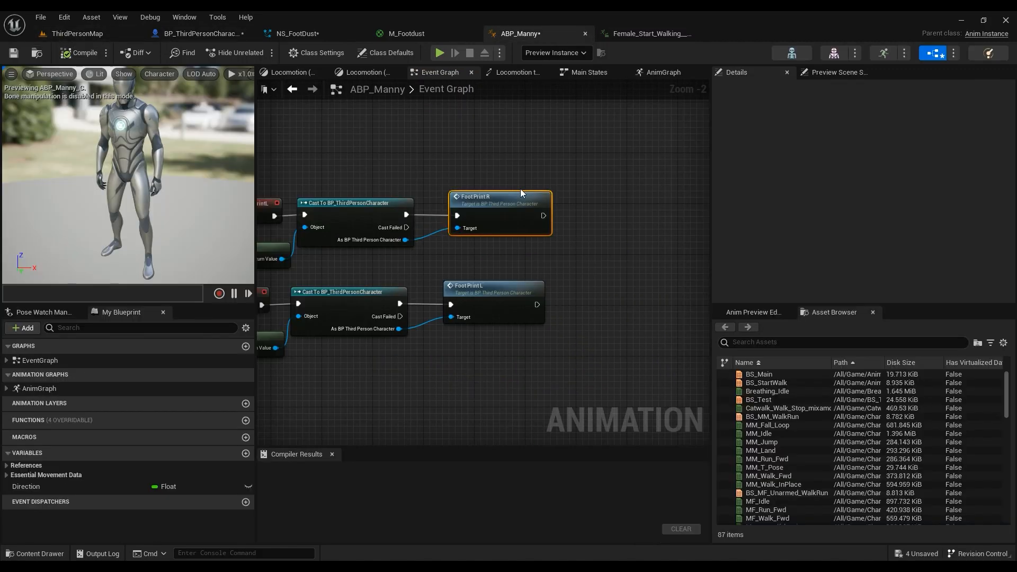
pyautogui.scroll(2, 513, 211)
pyautogui.click(528, 195)
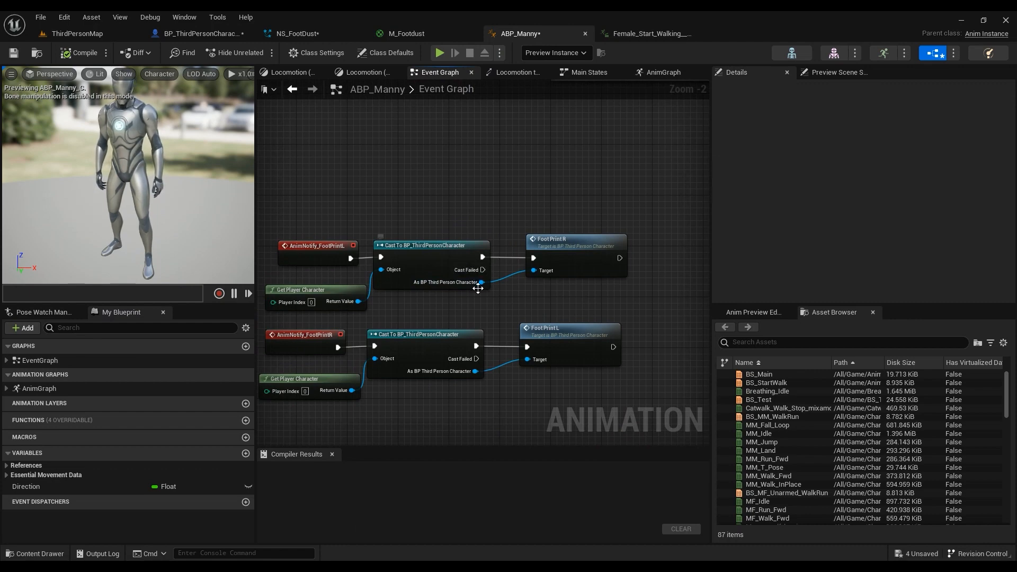
pyautogui.moveTo(478, 286); pyautogui.dragTo(542, 205)
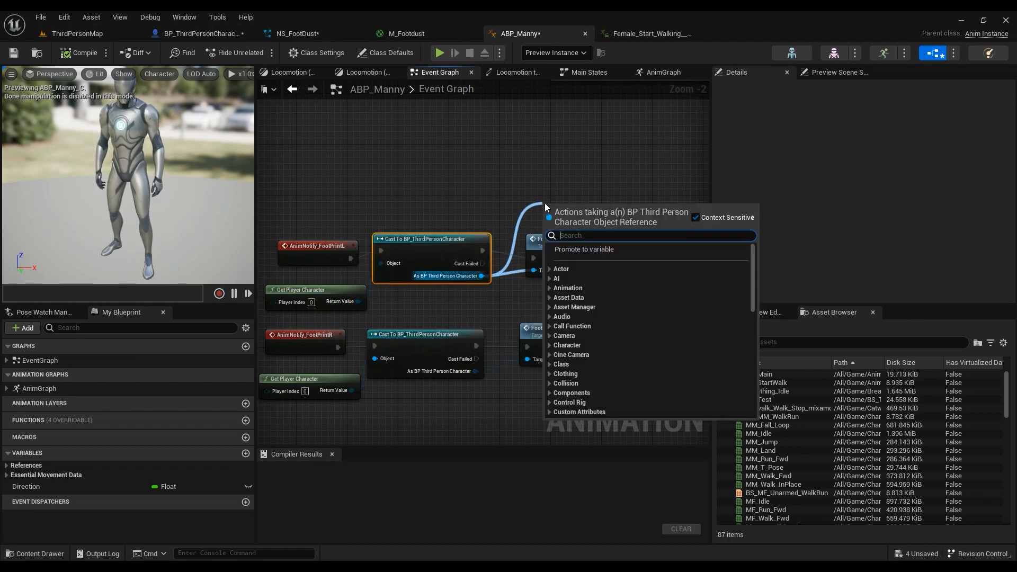
pyautogui.write('jjj')
pyautogui.click(589, 259)
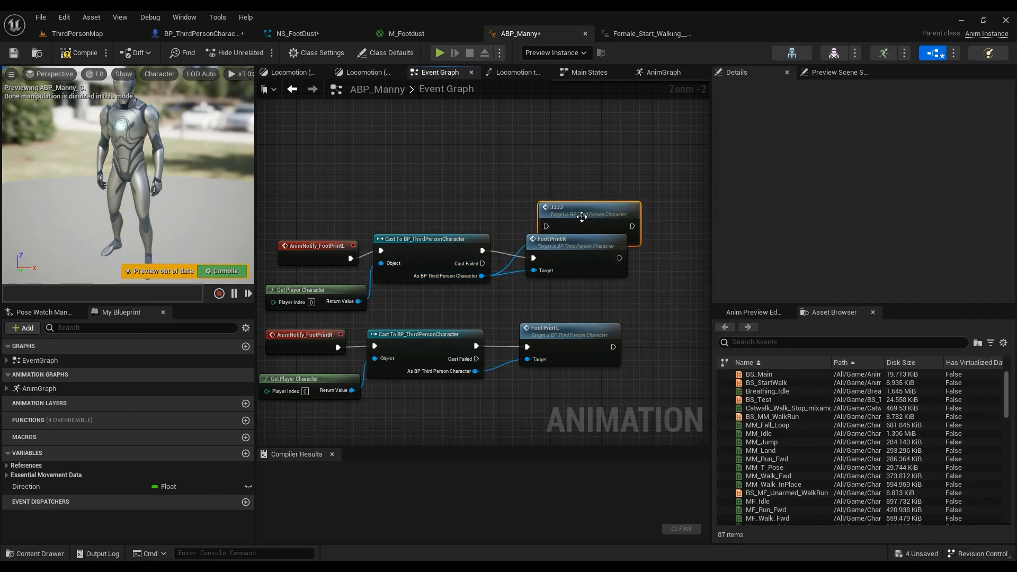
# - Delete the JJJJ call node and align the AnimNotify_FootPrintL cast node with the Foot Print R call
pyautogui.moveTo(633, 226); pyautogui.dragTo(614, 181)
pyautogui.press('Delete')
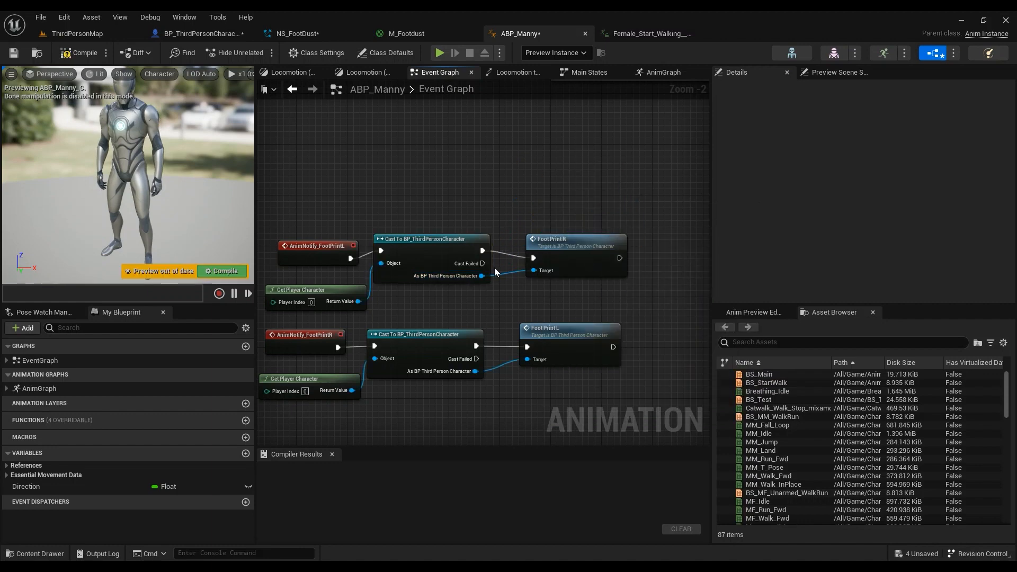
pyautogui.moveTo(481, 275); pyautogui.dragTo(582, 308)
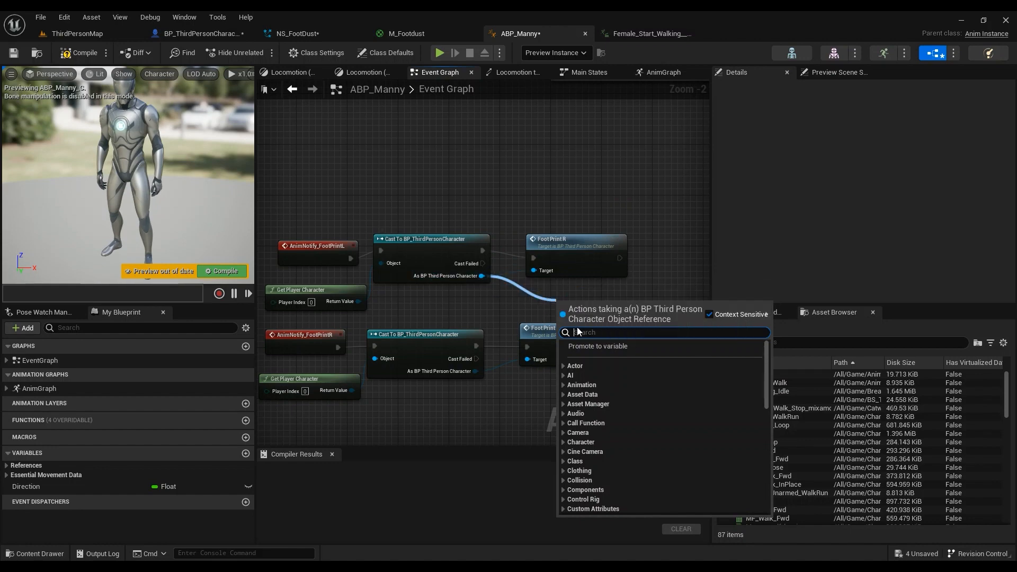
pyautogui.click(640, 295)
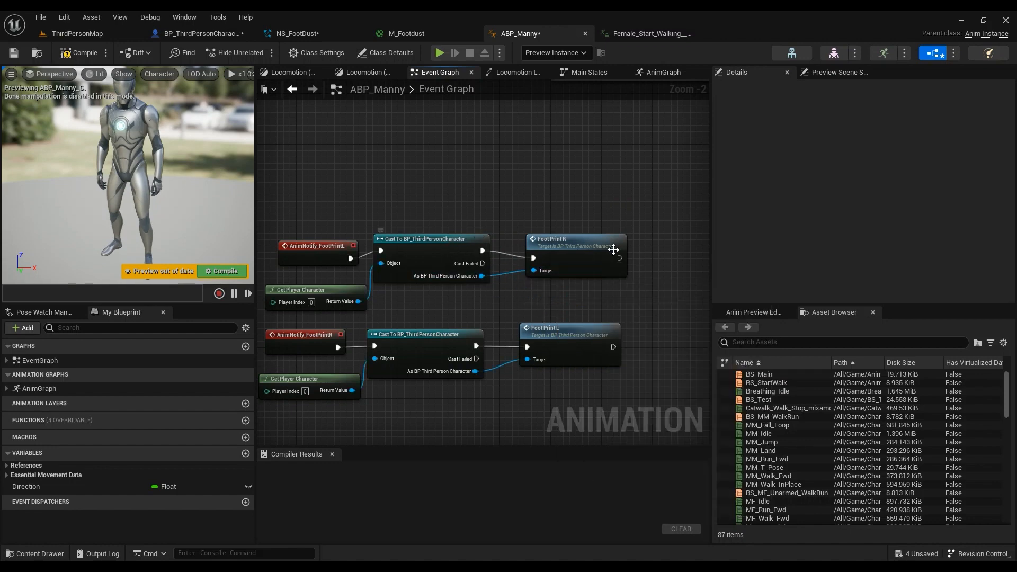
pyautogui.moveTo(447, 249); pyautogui.dragTo(439, 256)
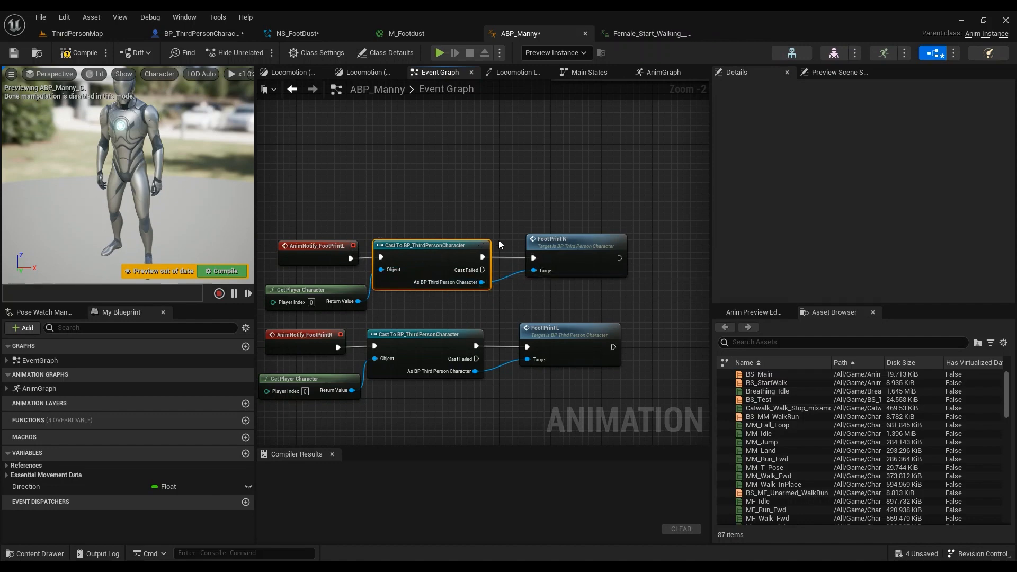
# - Open the FootPrintR custom event from its call node and align it beneath the JJJJ event
pyautogui.doubleClick(575, 259)
pyautogui.scroll(-4, 535, 277)
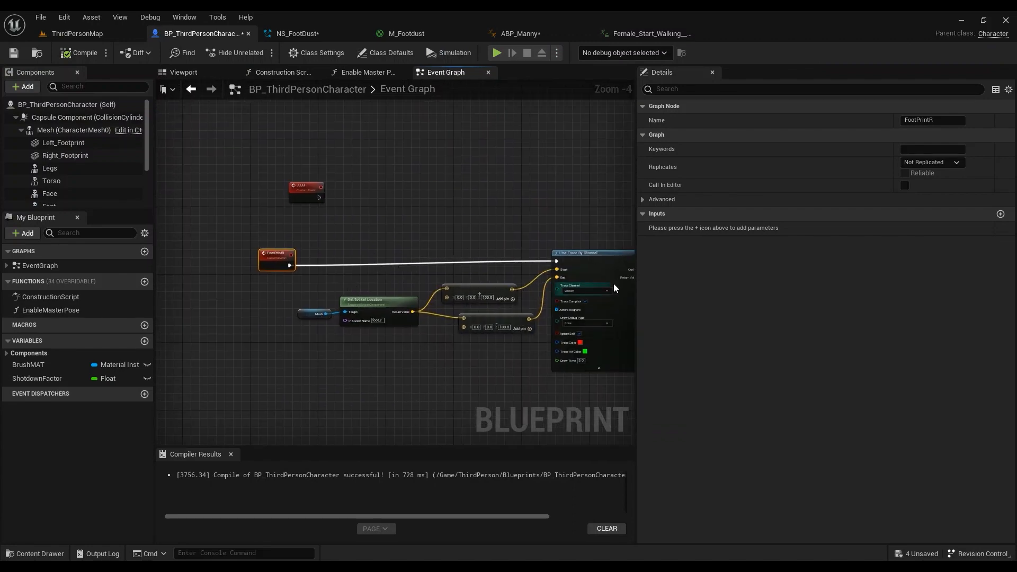
pyautogui.moveTo(277, 259); pyautogui.dragTo(309, 260)
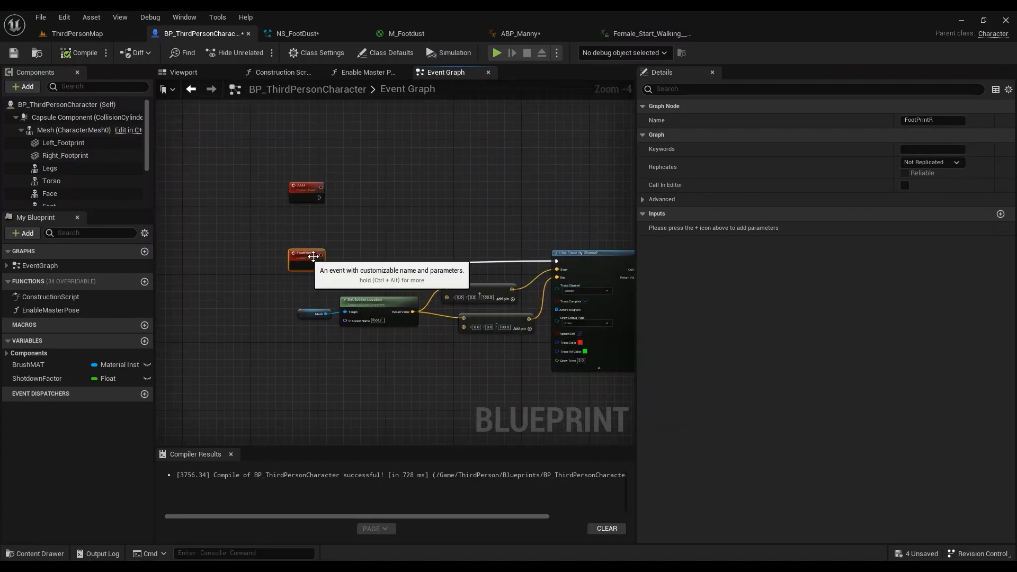
pyautogui.moveTo(366, 236); pyautogui.dragTo(348, 244, button='right')
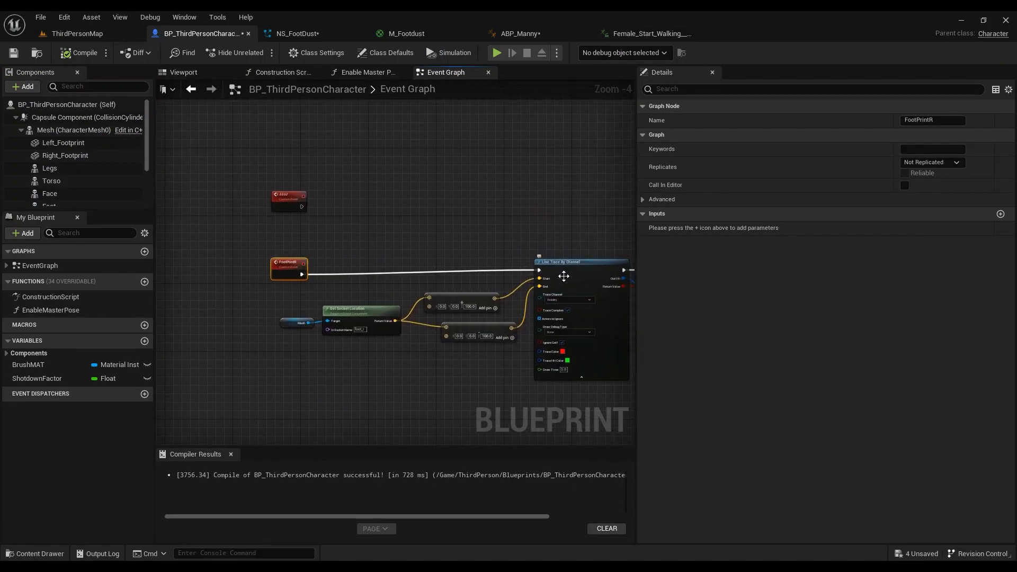
# - Try adding a new Line Trace By Channel node from the FootPrintR event's execution output
pyautogui.scroll(3, 564, 276)
pyautogui.moveTo(556, 227); pyautogui.dragTo(440, 183, button='right')
pyautogui.scroll(-3, 423, 225)
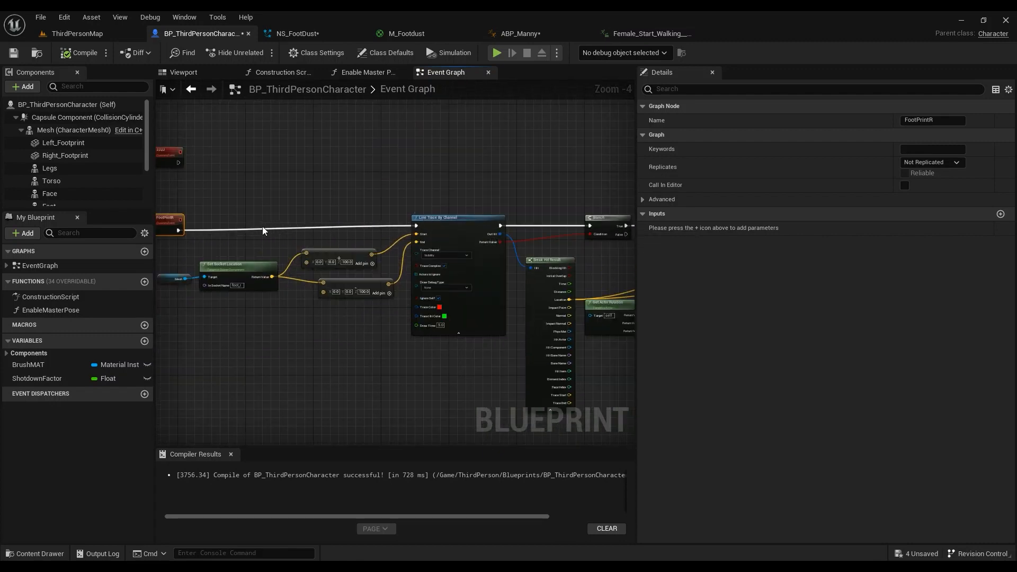
pyautogui.scroll(3, 417, 249)
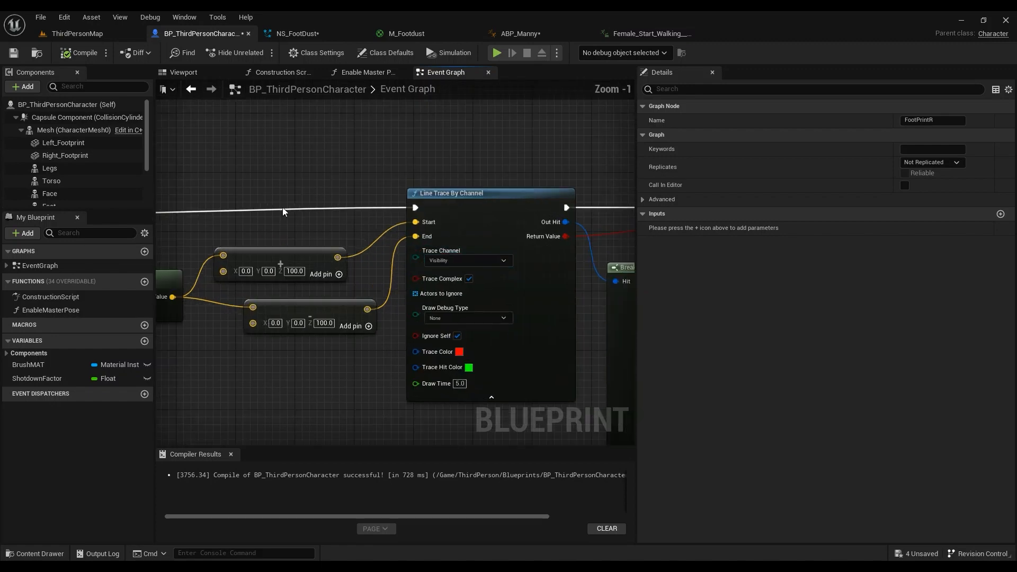
pyautogui.scroll(-3, 282, 207)
pyautogui.moveTo(279, 191); pyautogui.dragTo(455, 233, button='right')
pyautogui.moveTo(304, 260); pyautogui.dragTo(380, 228)
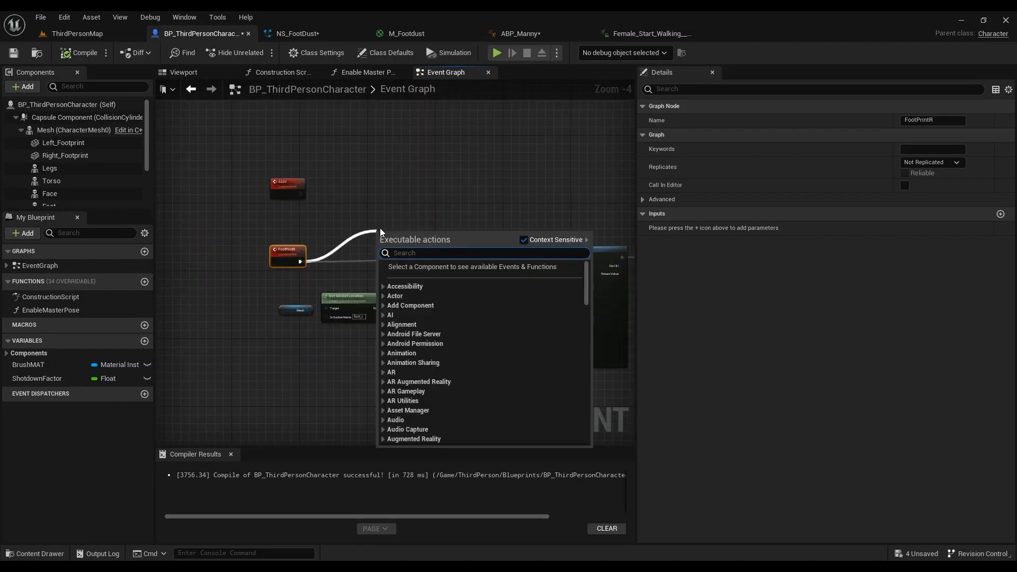
pyautogui.write('linetrac')
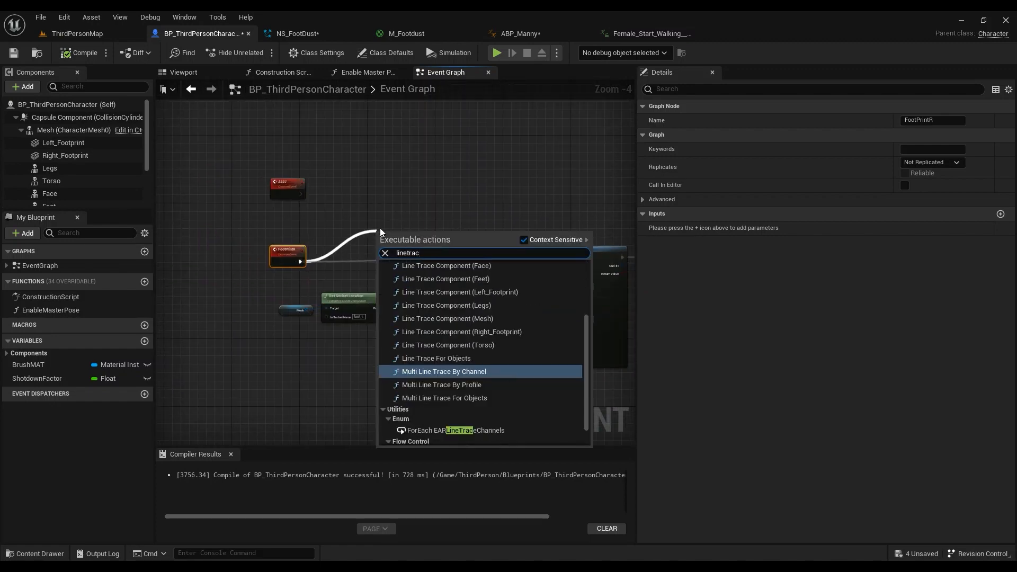
pyautogui.scroll(2, 455, 339)
pyautogui.scroll(2, 482, 313)
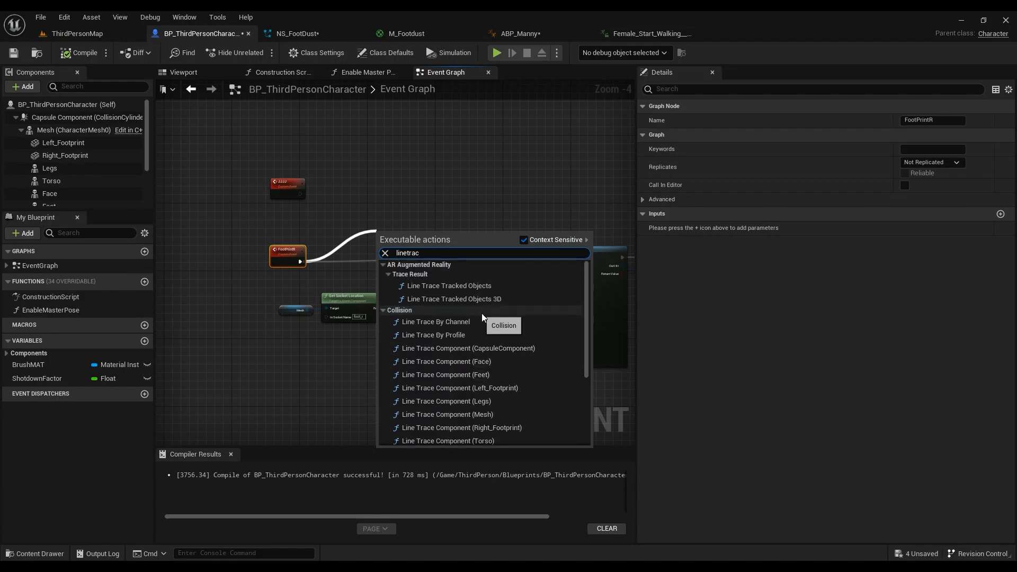
pyautogui.click(457, 321)
# - Examine the Get Socket Location setup and socket names used by the FootPrintR and FootPrintL events
pyautogui.moveTo(369, 285); pyautogui.dragTo(441, 244, button='right')
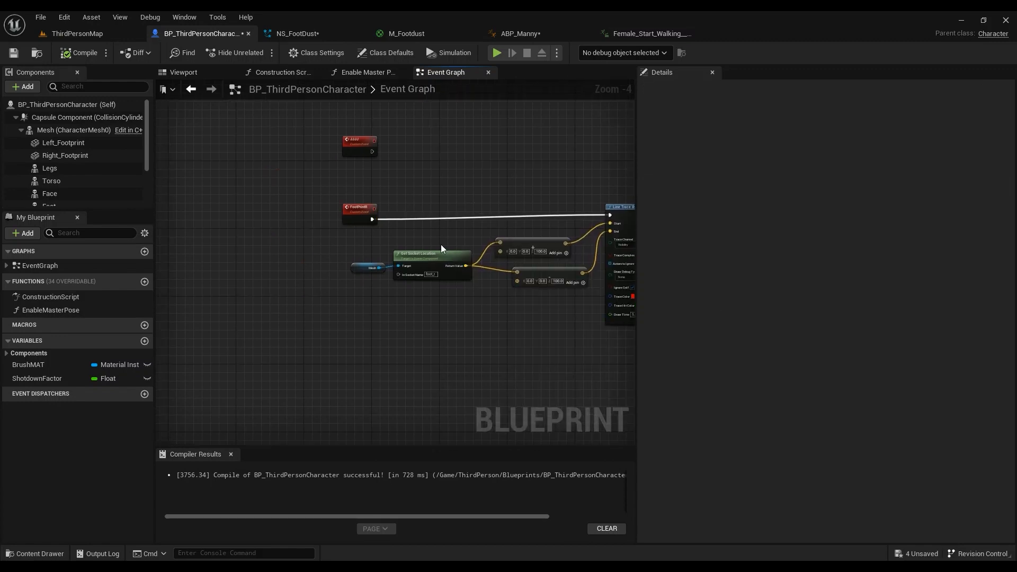
pyautogui.scroll(3, 410, 272)
pyautogui.scroll(-5, 418, 300)
pyautogui.scroll(4, 391, 271)
pyautogui.scroll(1, 390, 271)
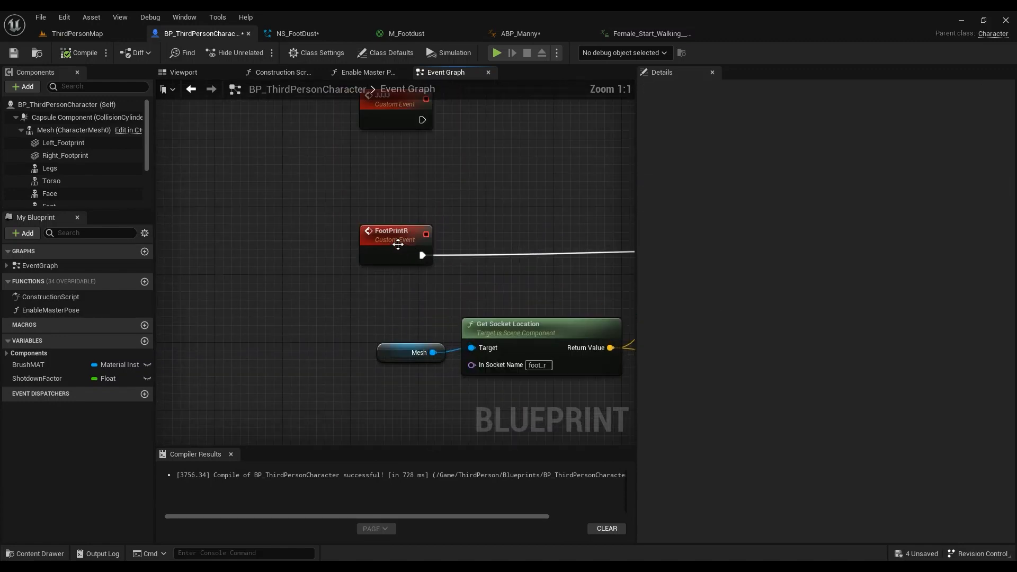
pyautogui.scroll(-4, 400, 286)
pyautogui.scroll(4, 435, 273)
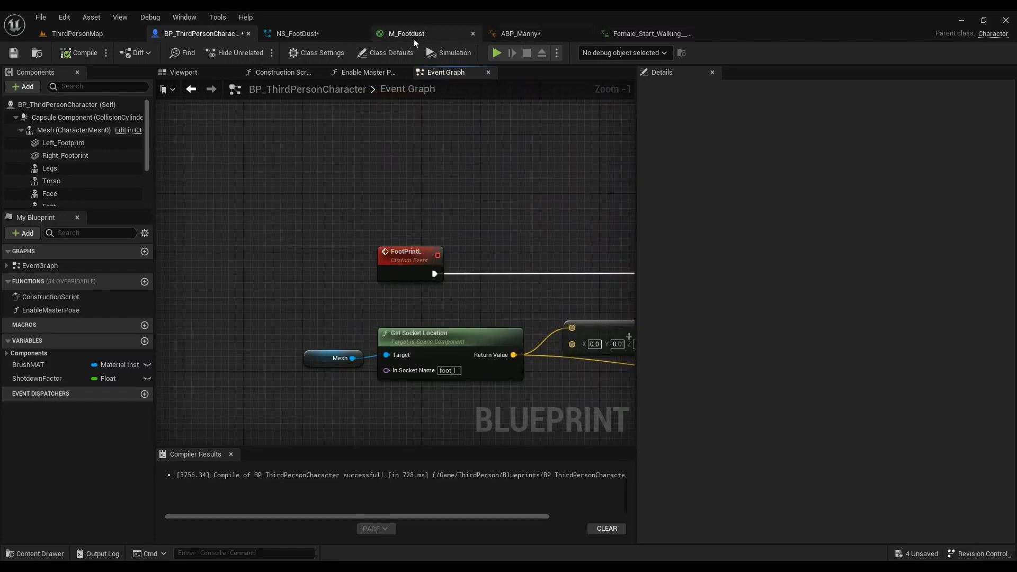
# - Review the footprint notify events in ABP_Manny and scrub the Female_Start_Walking animation past its FootPrintR notify
pyautogui.click(520, 34)
pyautogui.moveTo(367, 245); pyautogui.dragTo(518, 216, button='right')
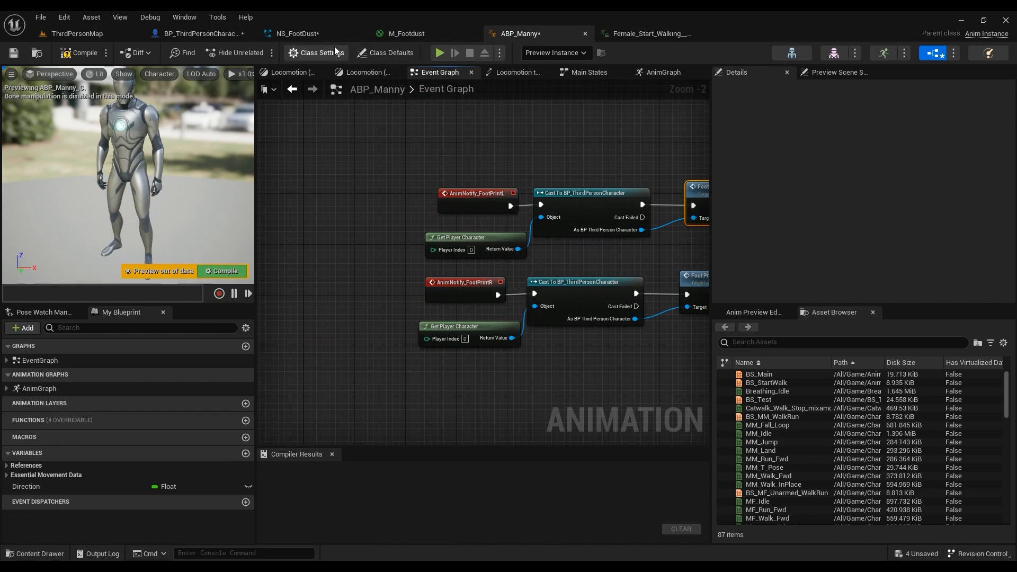
pyautogui.click(651, 33)
pyautogui.moveTo(755, 405); pyautogui.dragTo(804, 396)
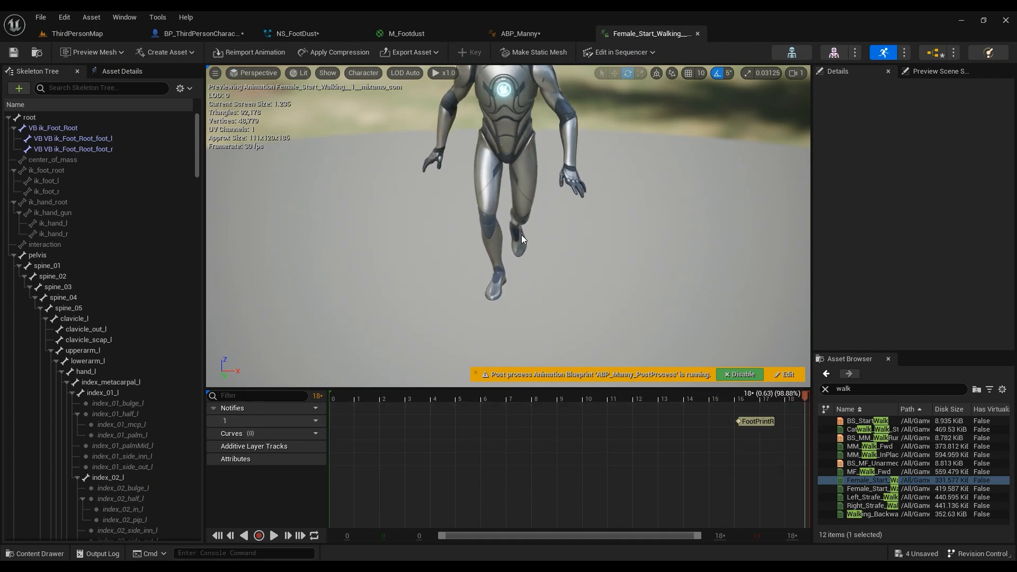
pyautogui.scroll(2, 519, 239)
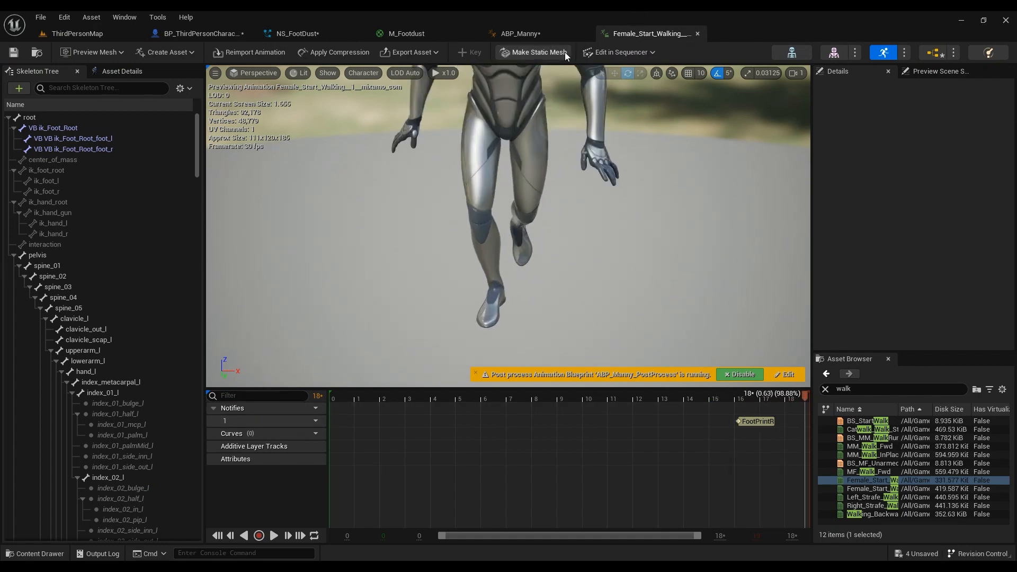
# - In BP_ThirdPersonCharacter, examine how FootPrintL's socket location feeds the Start and End of its Line Trace By Channel
pyautogui.click(199, 33)
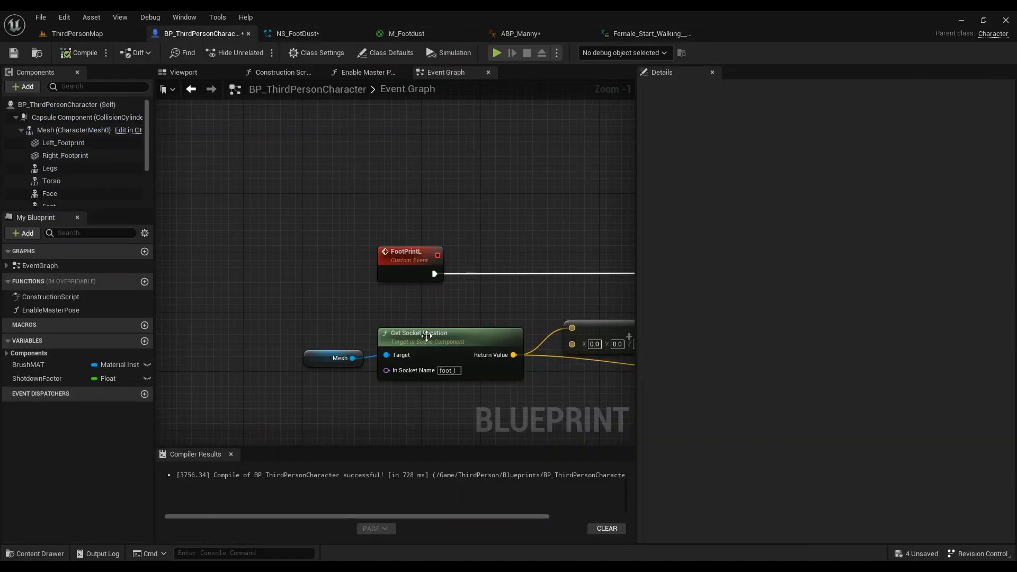
pyautogui.scroll(-4, 426, 336)
pyautogui.moveTo(488, 286); pyautogui.dragTo(402, 249, button='right')
pyautogui.scroll(2, 406, 275)
pyautogui.moveTo(628, 284); pyautogui.dragTo(426, 268, button='right')
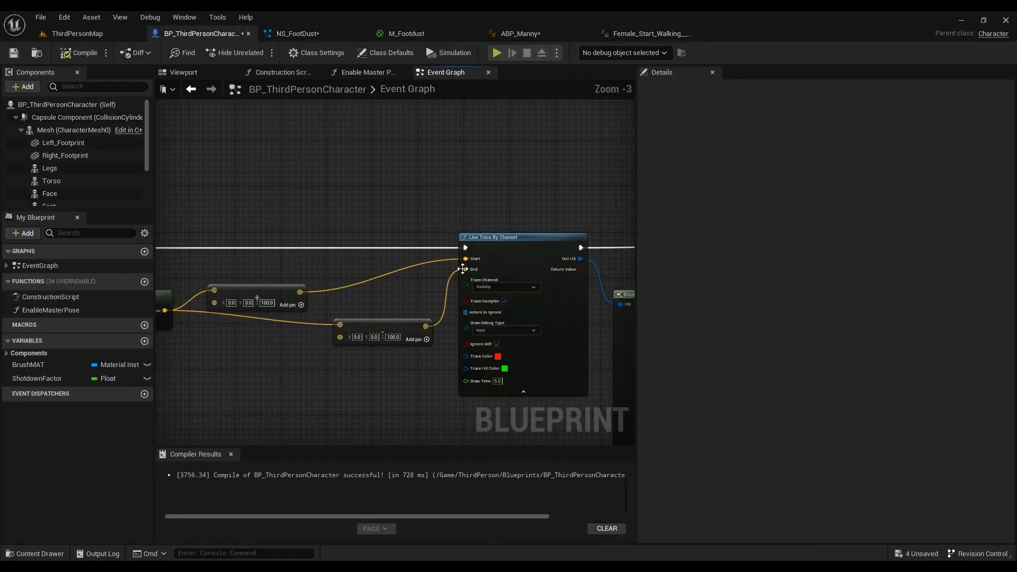
pyautogui.scroll(3, 463, 269)
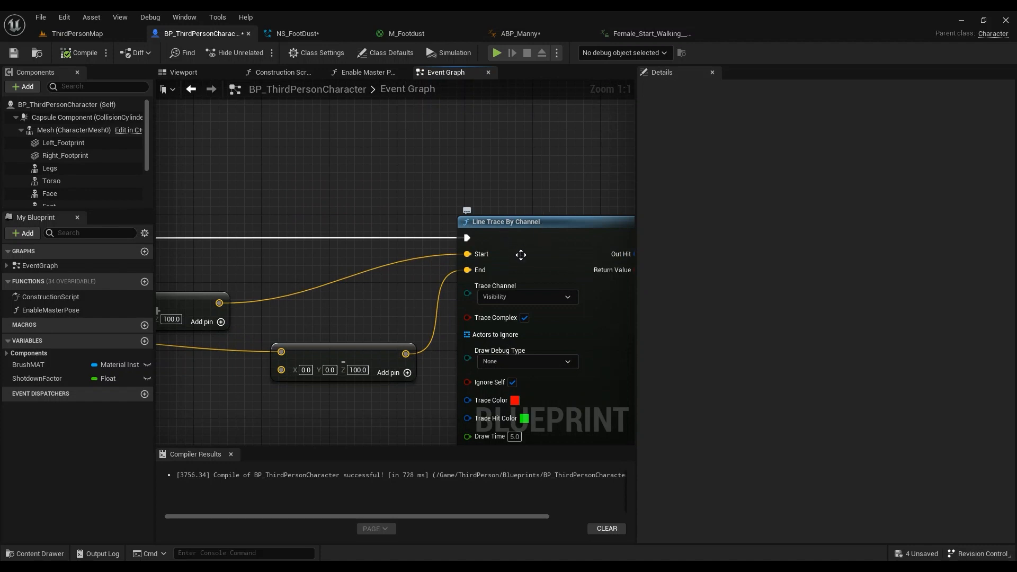
pyautogui.moveTo(228, 324)
pyautogui.mouseDown(button='right')
pyautogui.moveTo(614, 213)
pyautogui.moveTo(627, 221)
pyautogui.mouseUp(button='right')
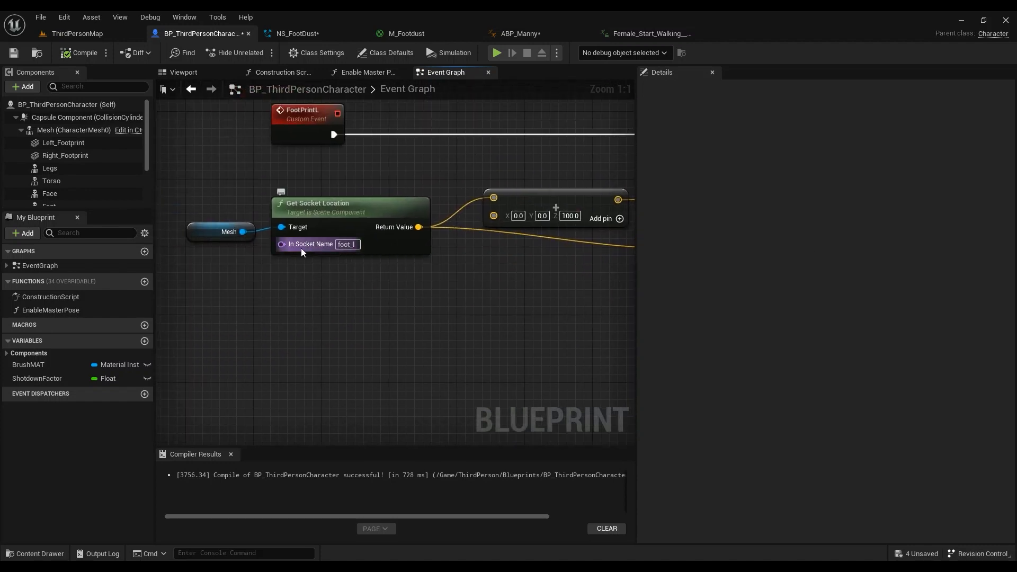
# - Add a Mesh reference with a Get Socket Location node below the existing foot_l socket node
pyautogui.moveTo(46, 128); pyautogui.dragTo(300, 316)
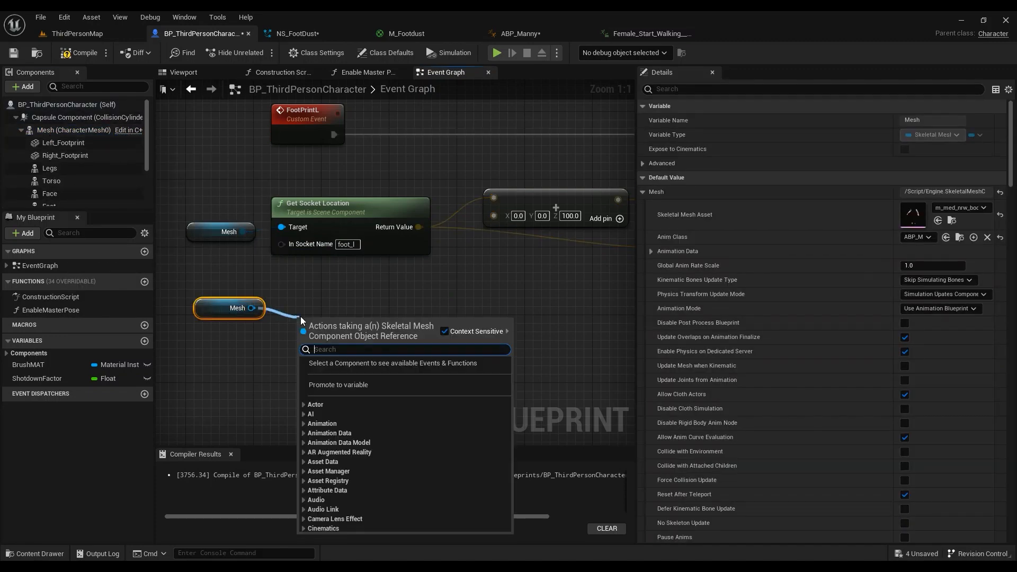
pyautogui.write('get socke')
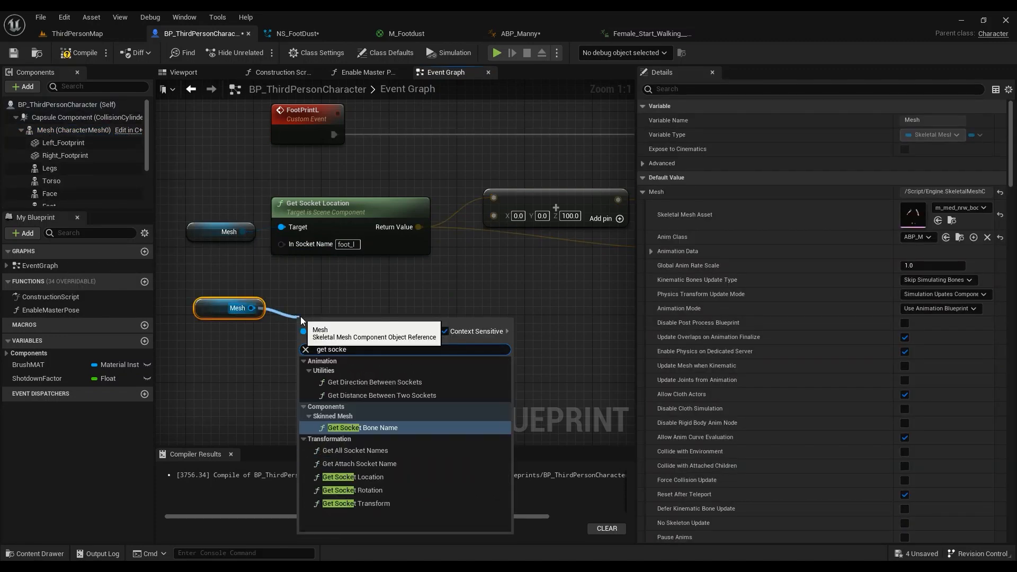
pyautogui.click(361, 479)
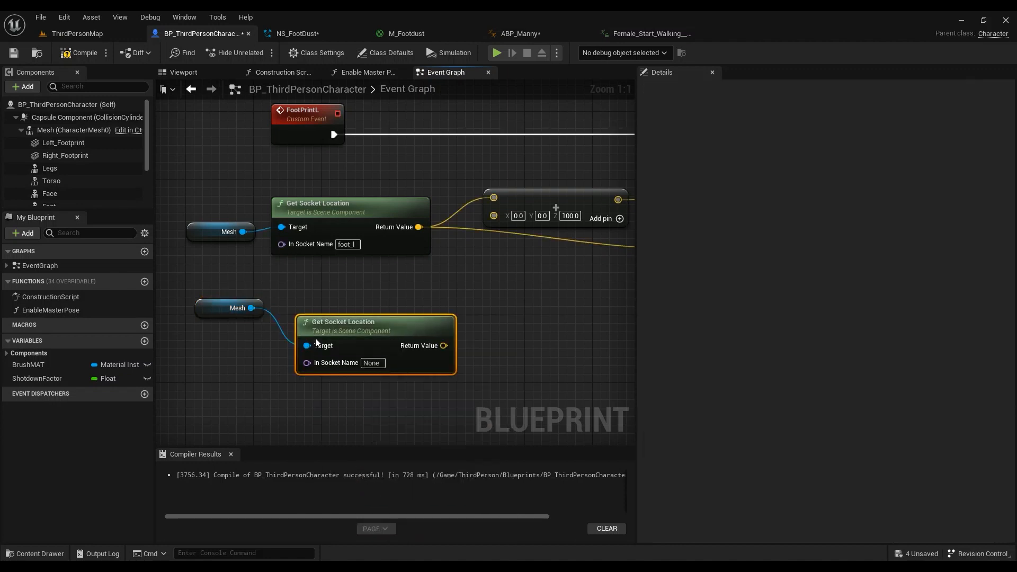
pyautogui.moveTo(315, 338); pyautogui.dragTo(340, 298)
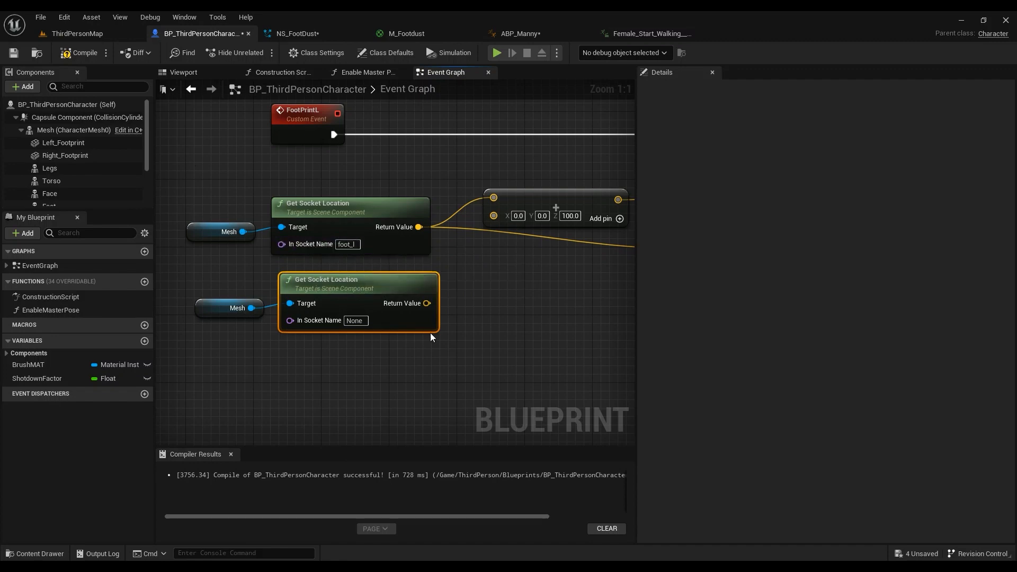
# - Open the Mesh component's m_med_nrw_body skeletal mesh, search its skeleton for foot, and show the available actions for the foot_l bone
pyautogui.click(65, 132)
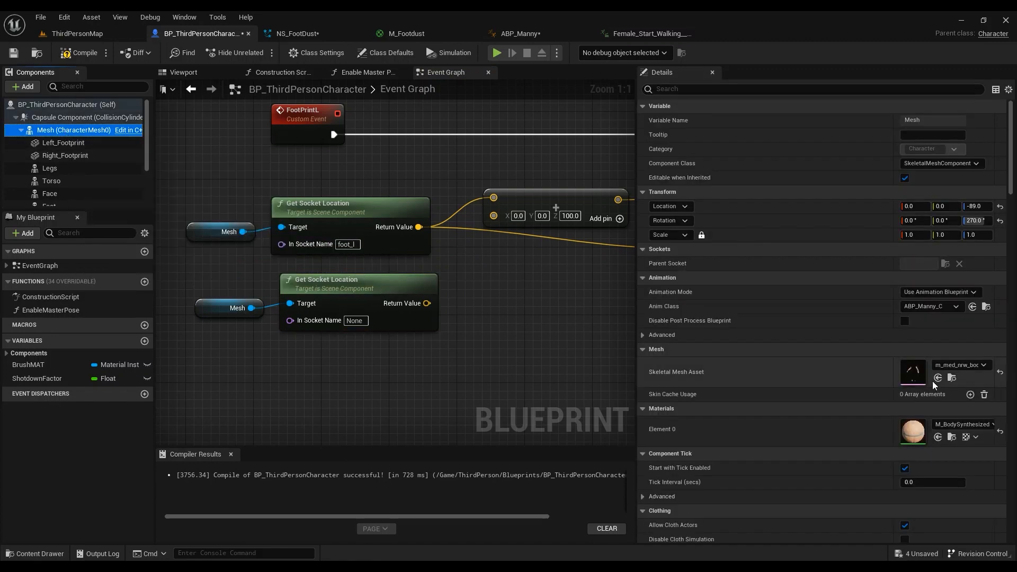
pyautogui.doubleClick(913, 373)
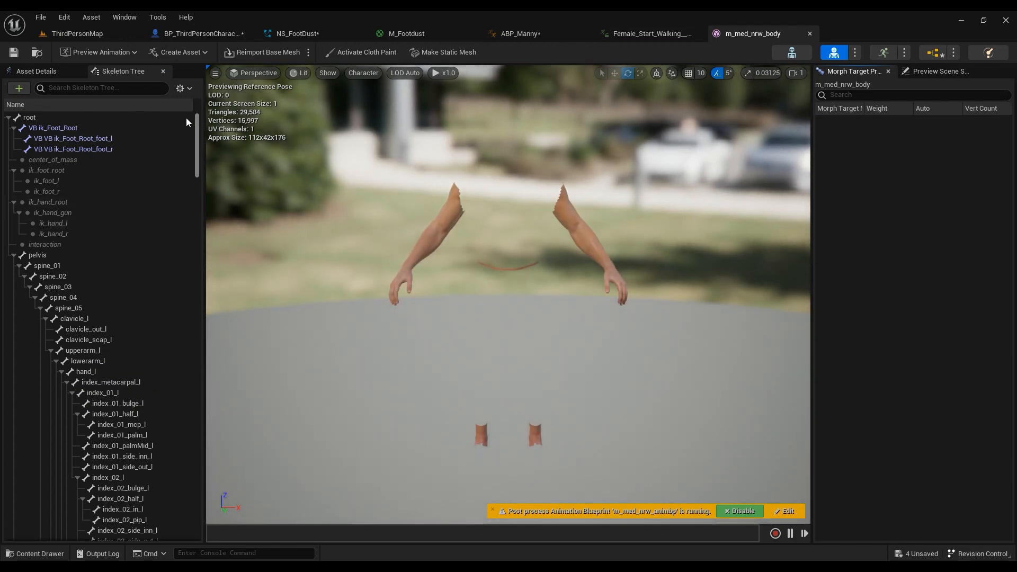
pyautogui.click(119, 87)
pyautogui.write('foot')
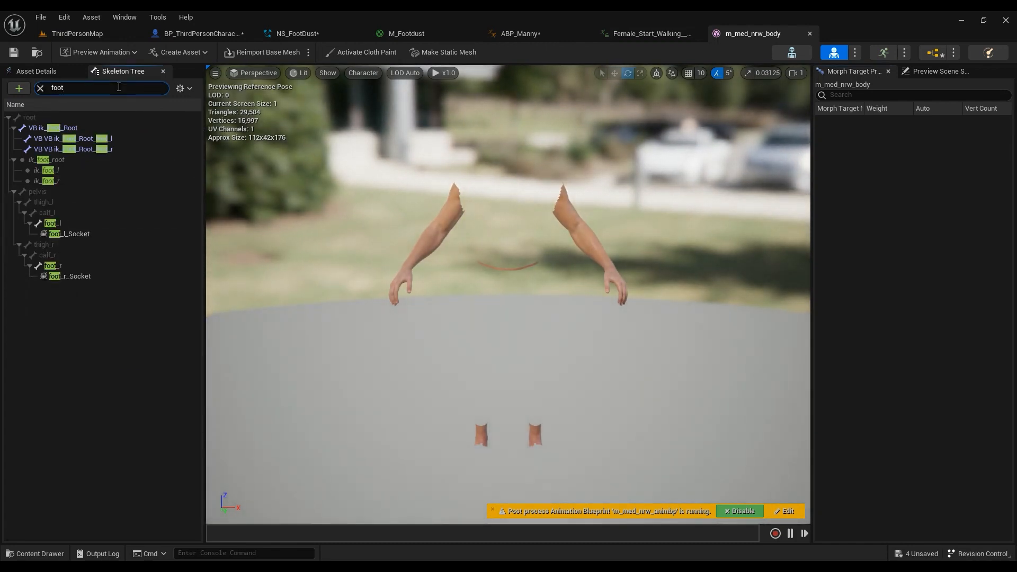
pyautogui.click(62, 223)
pyautogui.rightClick(61, 223)
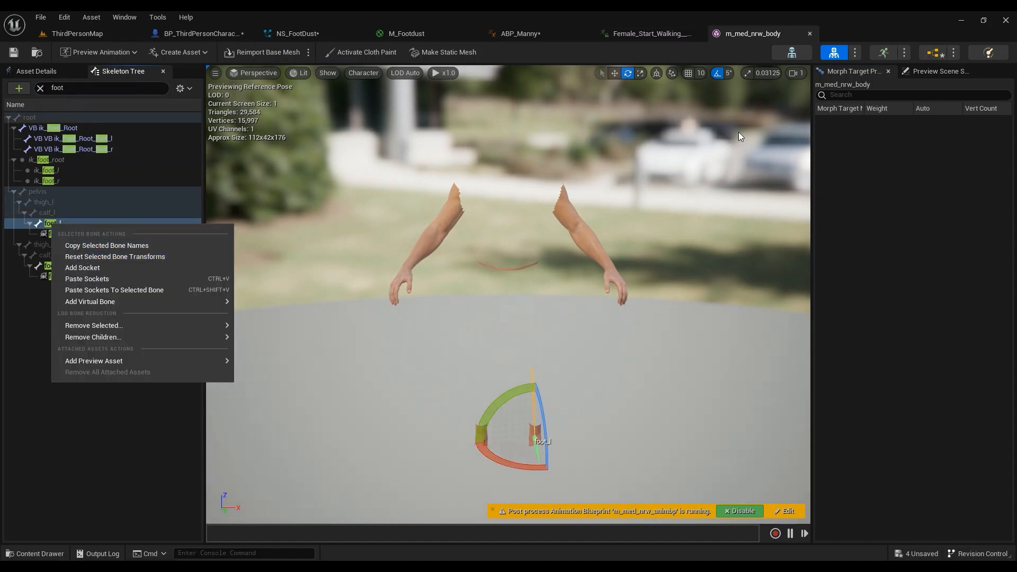
# - In BP_ThirdPersonCharacter, try a vector Add node with Z 100 from FootPrintL's foot_l socket location, and delete it
pyautogui.click(199, 33)
pyautogui.click(339, 245)
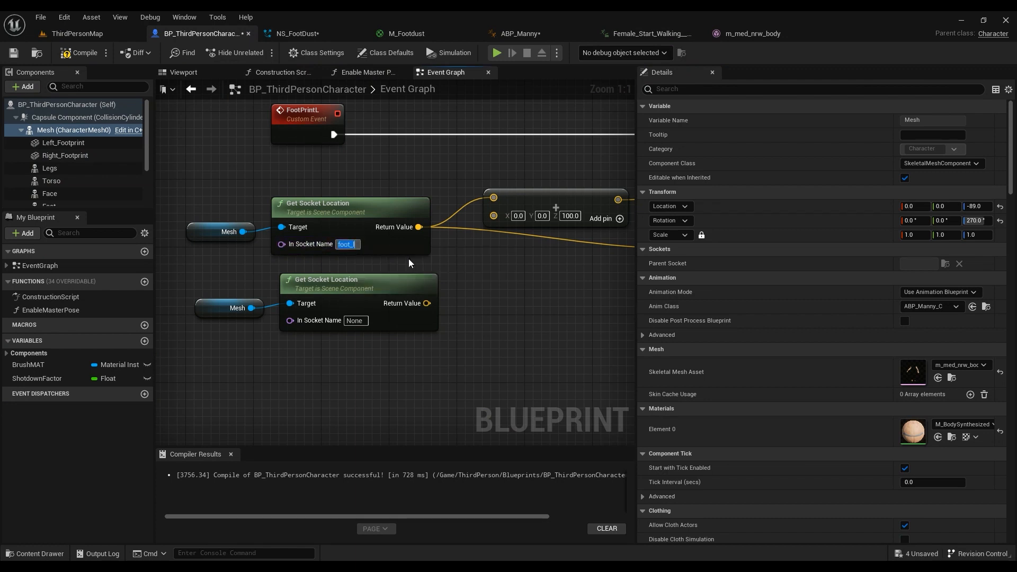
pyautogui.scroll(-1, 503, 271)
pyautogui.moveTo(503, 271); pyautogui.dragTo(408, 268, button='right')
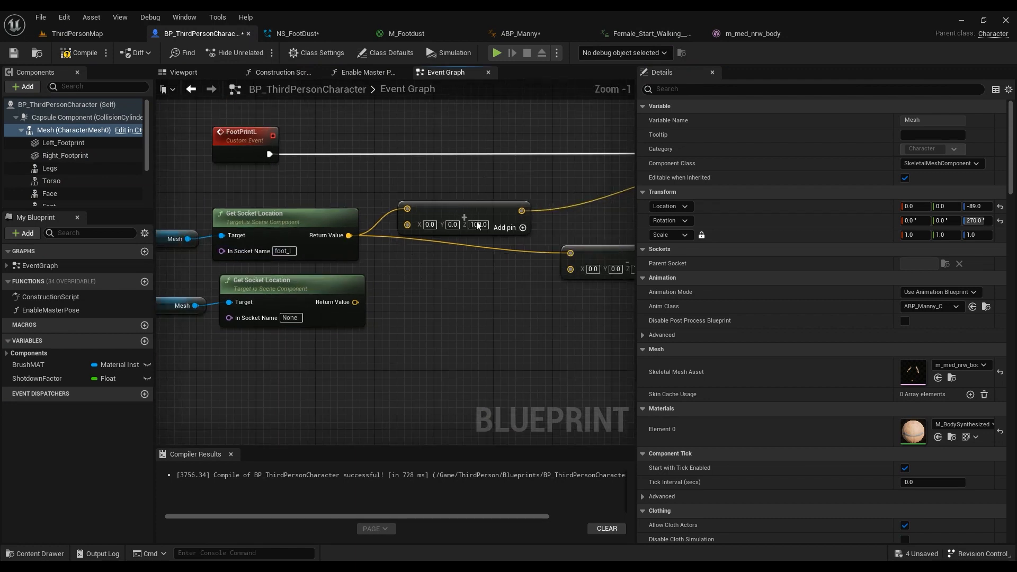
pyautogui.scroll(1, 476, 221)
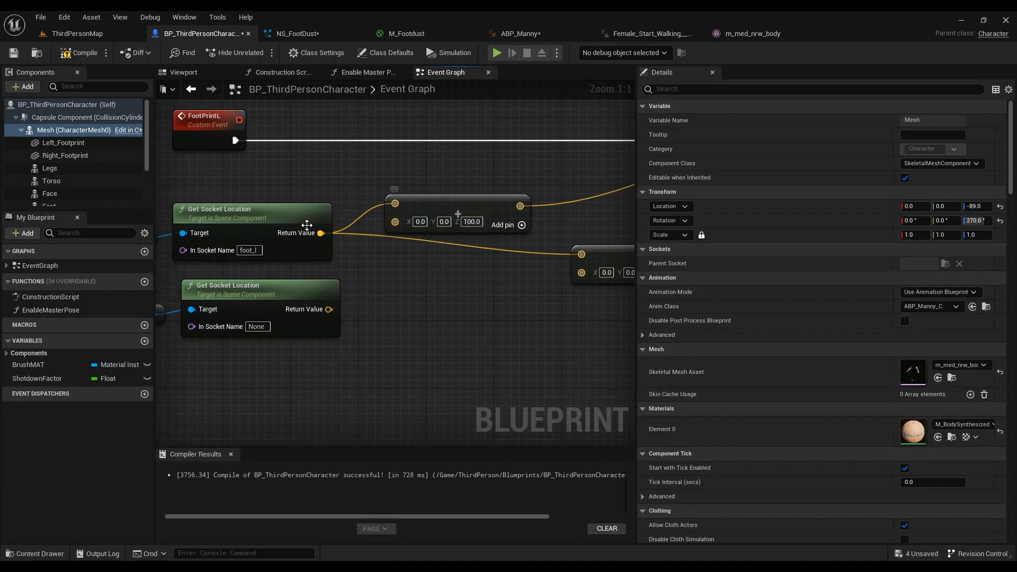
pyautogui.moveTo(320, 233); pyautogui.dragTo(374, 263)
pyautogui.click(418, 389)
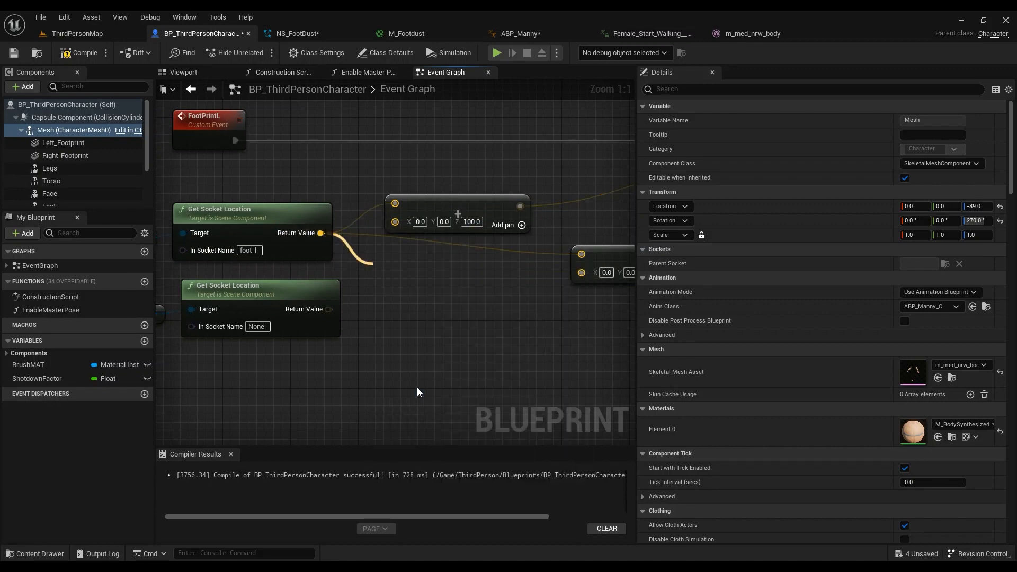
pyautogui.click(450, 290)
pyautogui.write('10')
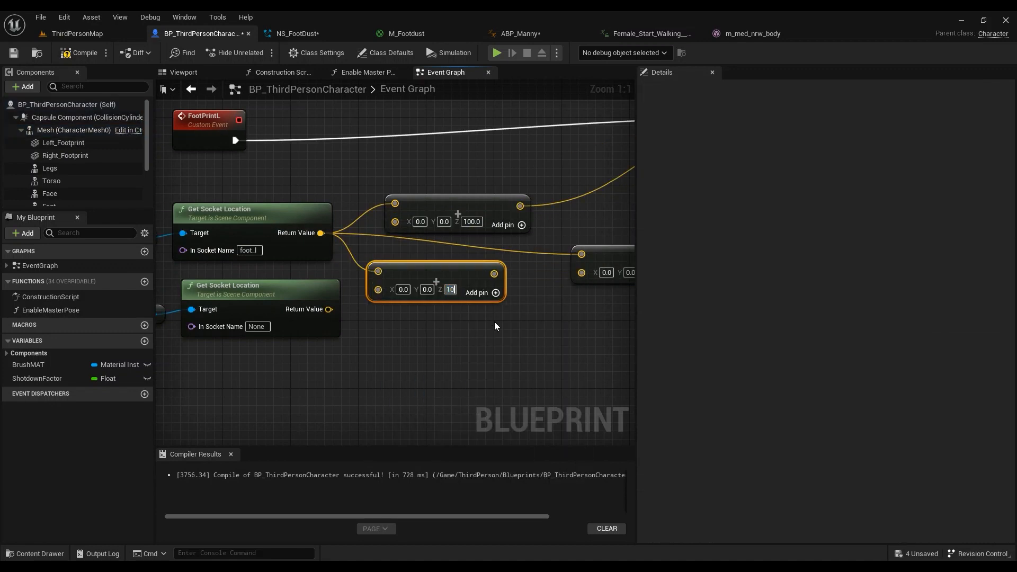
pyautogui.write('0')
pyautogui.press('Return')
pyautogui.moveTo(549, 311); pyautogui.dragTo(459, 357, button='right')
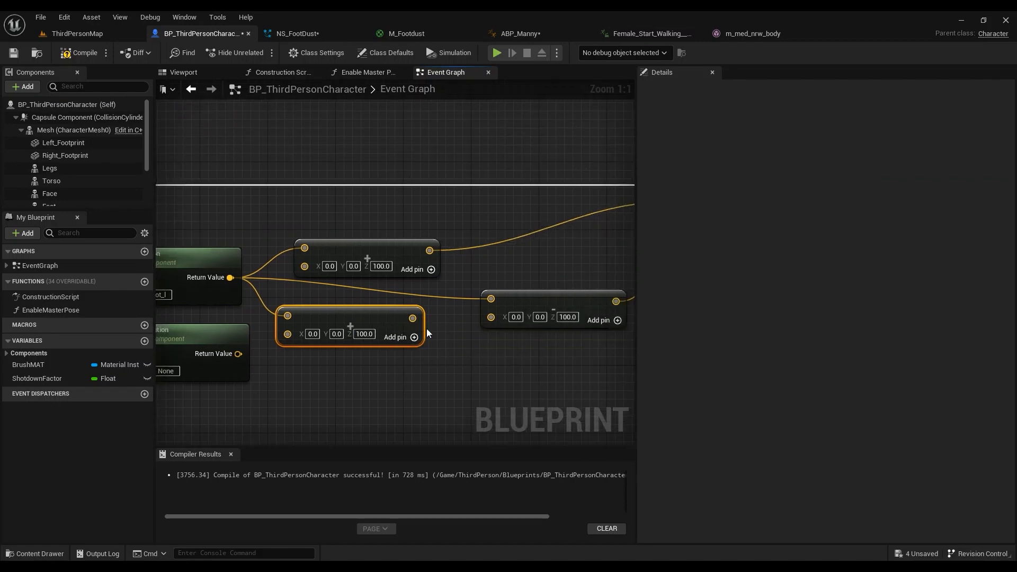
pyautogui.moveTo(418, 319)
pyautogui.mouseDown(button='right')
pyautogui.moveTo(320, 366)
pyautogui.moveTo(424, 293)
pyautogui.moveTo(457, 322)
pyautogui.mouseUp(button='right')
pyautogui.press('Delete')
# - Try a vector Subtract node with Z 100 from the foot_l socket location, and delete it
pyautogui.moveTo(215, 256); pyautogui.dragTo(283, 309)
pyautogui.write('subtr')
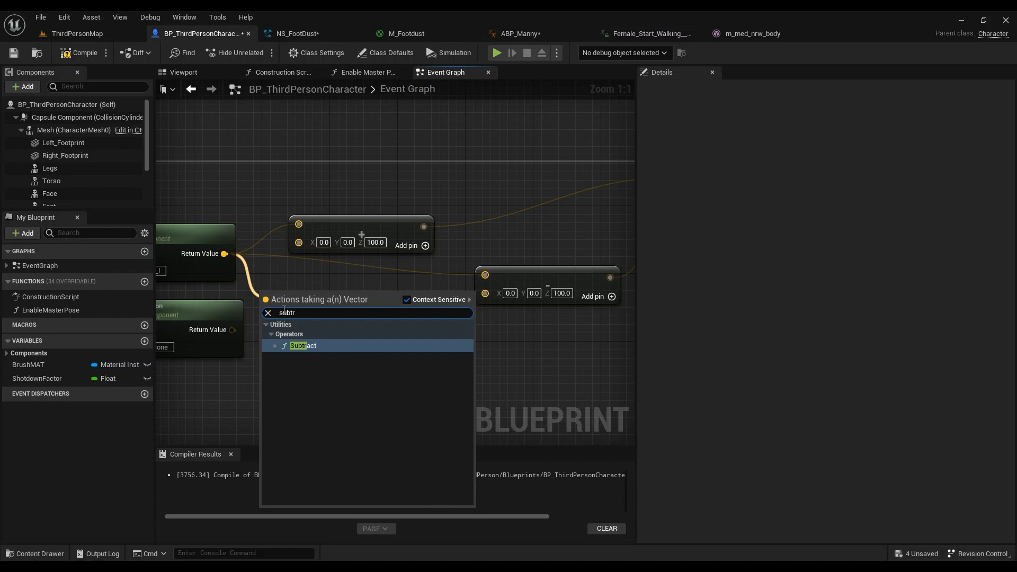
pyautogui.press('Return')
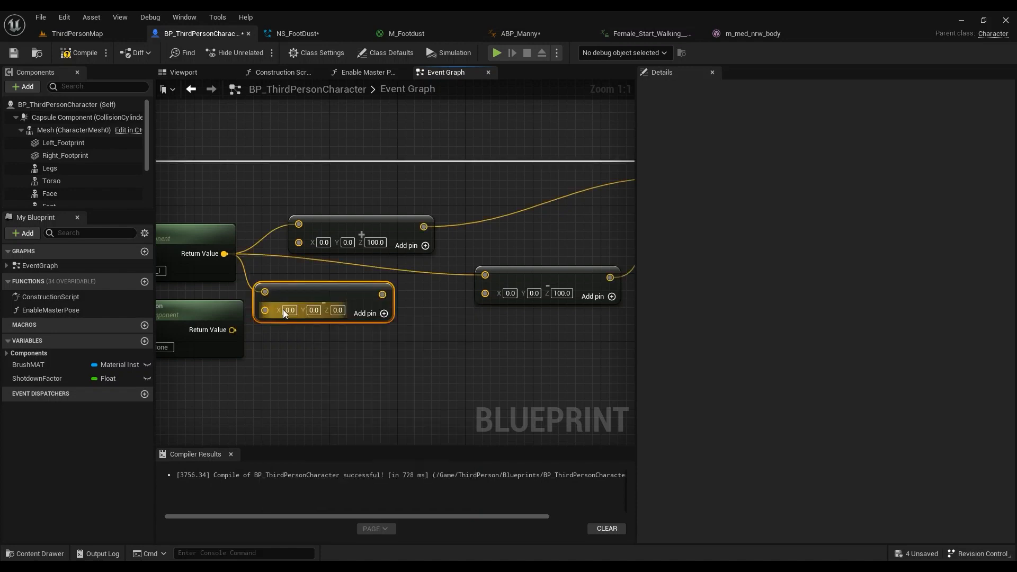
pyautogui.click(337, 309)
pyautogui.write('100')
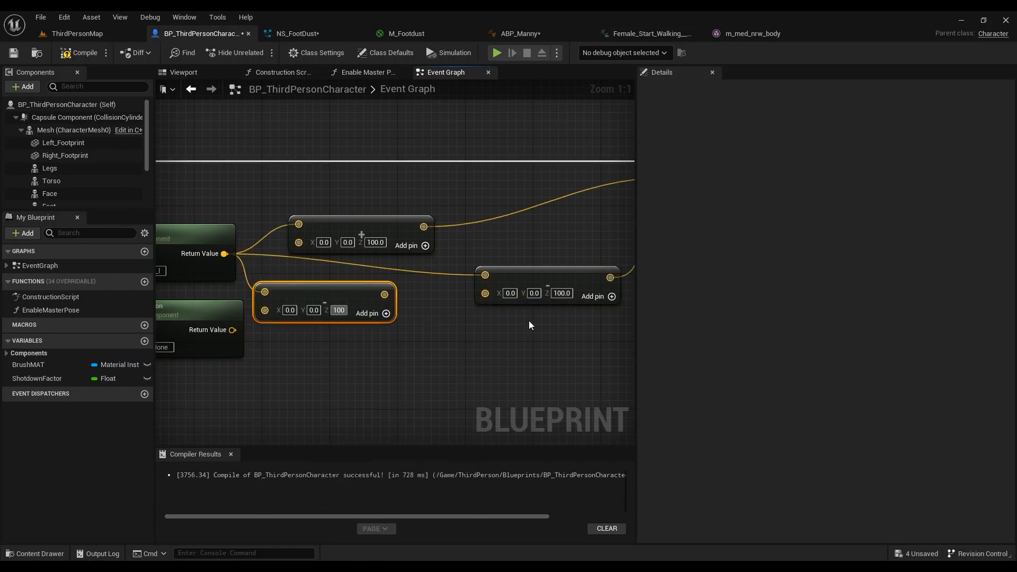
pyautogui.press('Return')
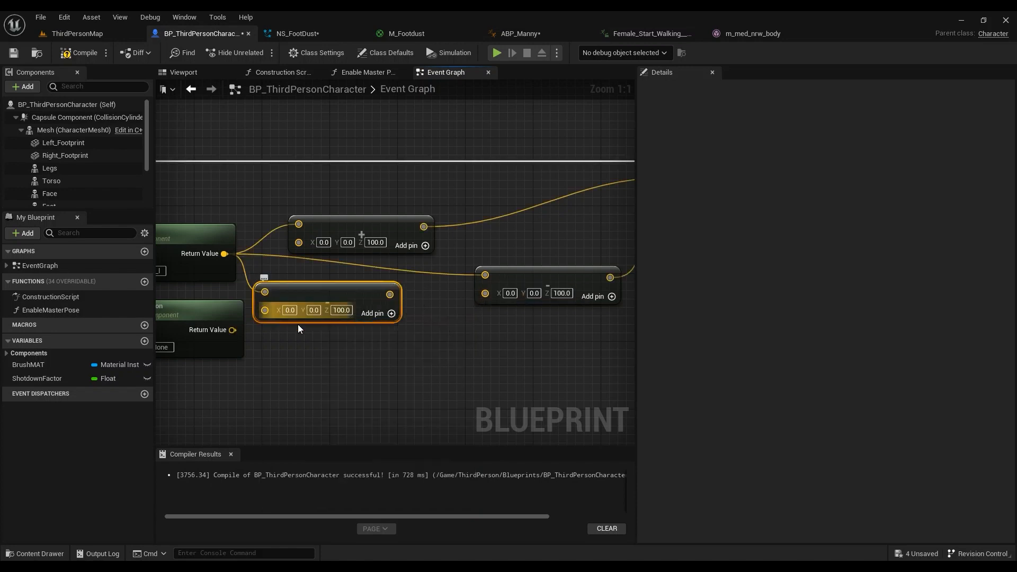
pyautogui.press('Delete')
# - Delete the extra Mesh reference and the Get Socket Location node that has no socket name
pyautogui.moveTo(297, 324); pyautogui.dragTo(457, 317, button='right')
pyautogui.scroll(-1, 443, 341)
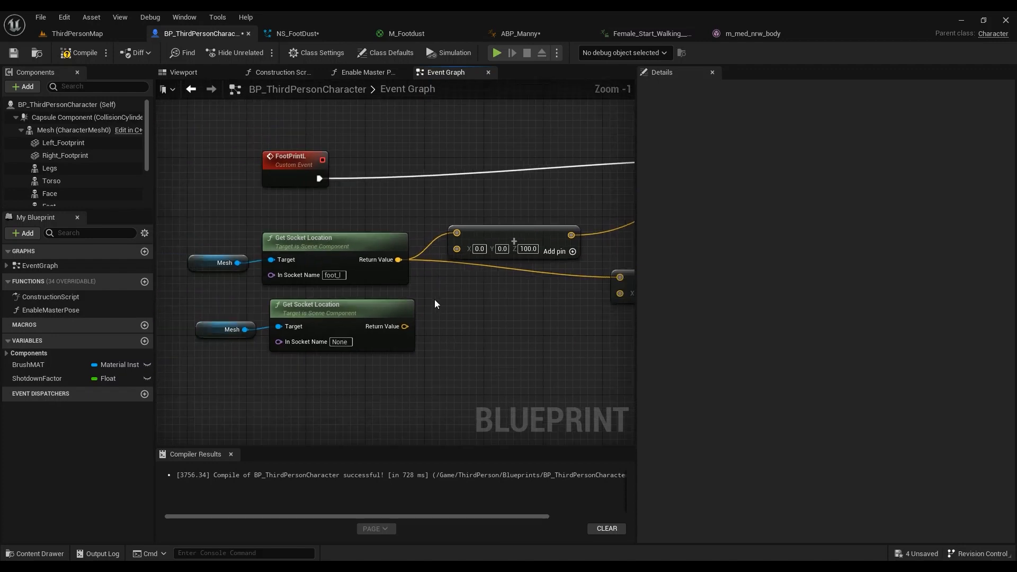
pyautogui.moveTo(434, 300); pyautogui.dragTo(195, 373)
pyautogui.press('Delete')
# - Examine the settings of FootPrintL's Line Trace By Channel node, including Trace Complex
pyautogui.moveTo(509, 345); pyautogui.dragTo(332, 339, button='right')
pyautogui.scroll(-2, 345, 343)
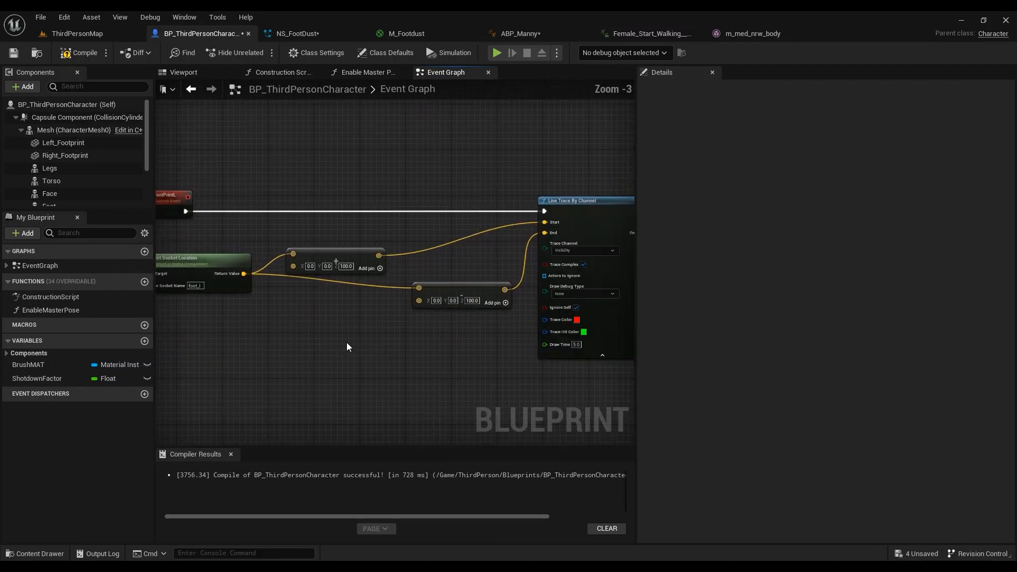
pyautogui.moveTo(488, 320); pyautogui.dragTo(354, 317, button='right')
pyautogui.scroll(3, 476, 218)
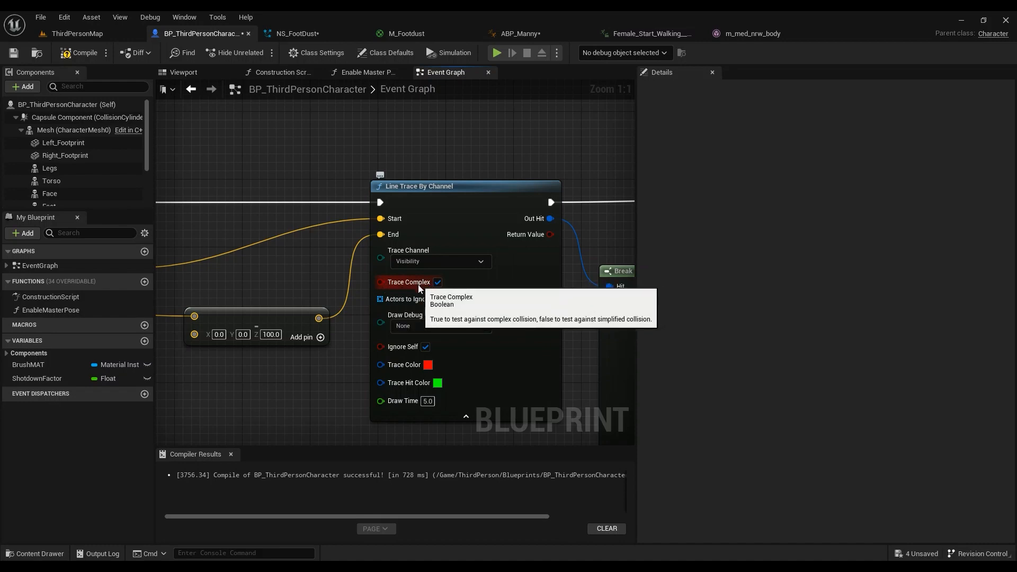
# - Follow the trace's Break Hit Result to the SpawnActor BP Footprint, L and Spawn System at Location nodes and examine them
pyautogui.moveTo(606, 303); pyautogui.dragTo(278, 324, button='right')
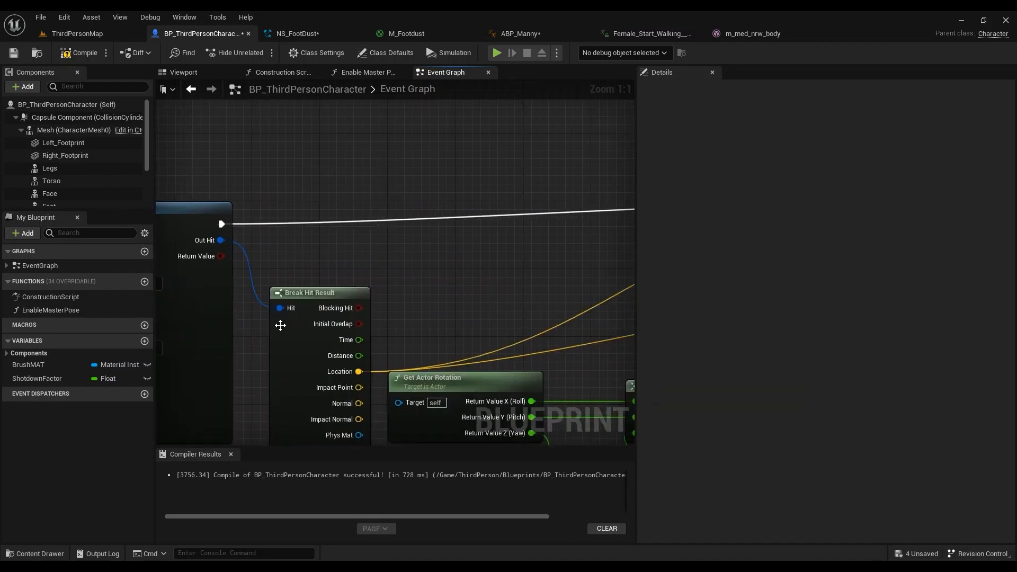
pyautogui.scroll(-2, 278, 324)
pyautogui.moveTo(299, 277); pyautogui.dragTo(333, 250, button='right')
pyautogui.scroll(-4, 333, 250)
pyautogui.moveTo(432, 247); pyautogui.dragTo(279, 256, button='right')
pyautogui.scroll(4, 481, 255)
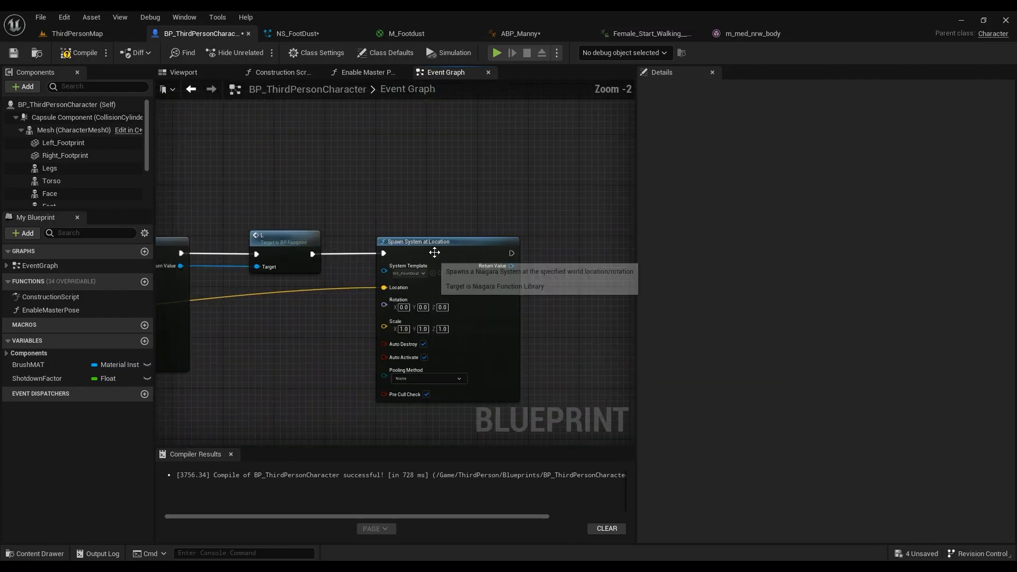
pyautogui.moveTo(298, 187); pyautogui.dragTo(554, 201, button='right')
pyautogui.scroll(-2, 555, 200)
pyautogui.moveTo(339, 227)
pyautogui.mouseDown(button='right')
pyautogui.moveTo(560, 211)
pyautogui.moveTo(317, 230)
pyautogui.mouseUp(button='right')
pyautogui.scroll(4, 346, 265)
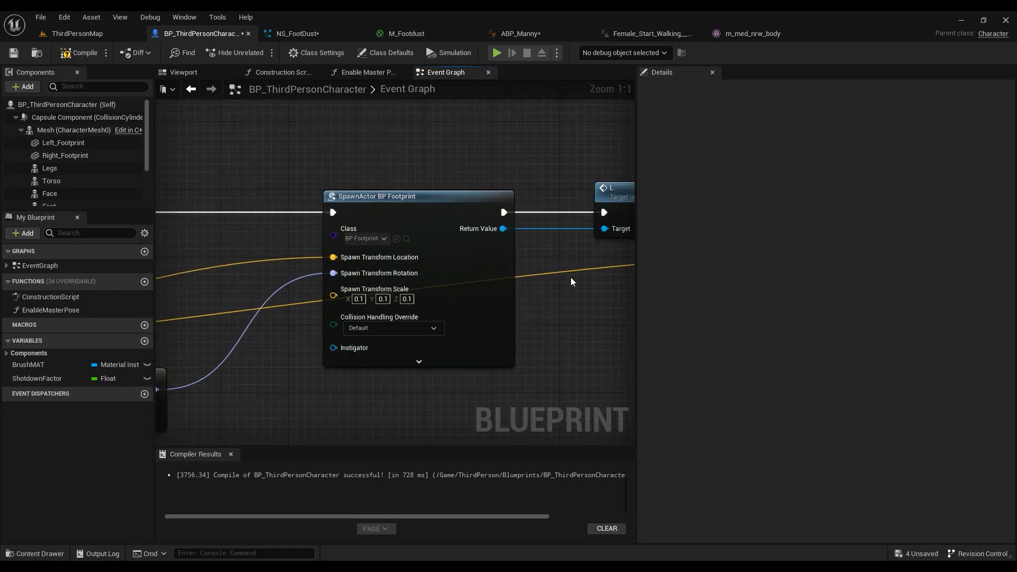
pyautogui.scroll(-3, 575, 278)
pyautogui.moveTo(354, 263); pyautogui.dragTo(224, 260, button='right')
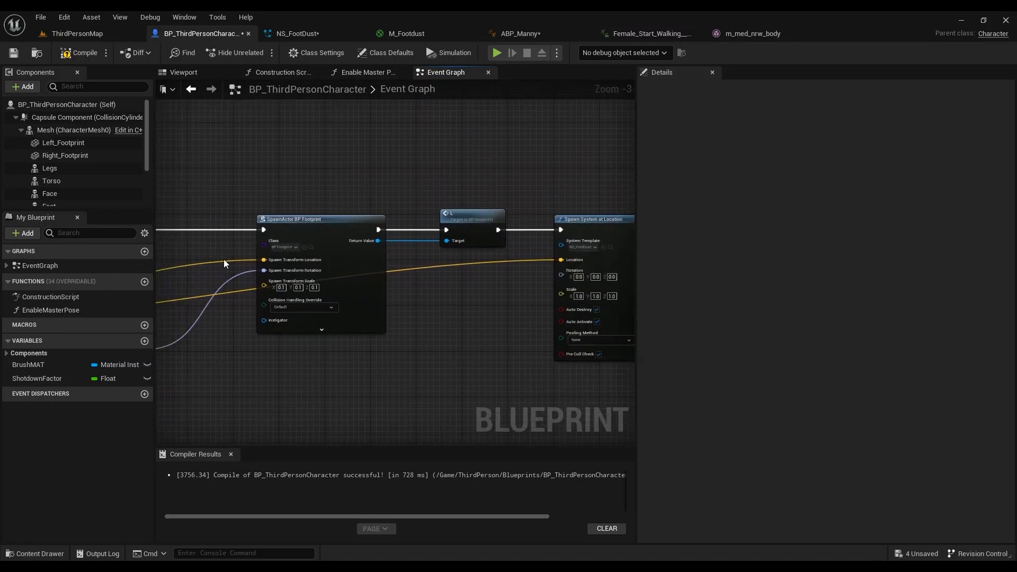
# - Highlight the SpawnActor BP Footprint and L nodes, and inspect the Spawn System at Location node after them
pyautogui.moveTo(209, 154); pyautogui.dragTo(415, 370)
pyautogui.keyDown('shift'); pyautogui.click(472, 228); pyautogui.keyUp('shift')
pyautogui.moveTo(522, 270); pyautogui.dragTo(259, 292, button='right')
pyautogui.click(268, 315)
# - Search the actions available from the Line Trace's execution output for spawn system nodes, and dismiss the list
pyautogui.scroll(3, 309, 269)
pyautogui.scroll(-3, 280, 307)
pyautogui.moveTo(217, 319); pyautogui.dragTo(530, 278, button='right')
pyautogui.scroll(3, 364, 247)
pyautogui.moveTo(326, 218); pyautogui.dragTo(402, 215)
pyautogui.write('spawn')
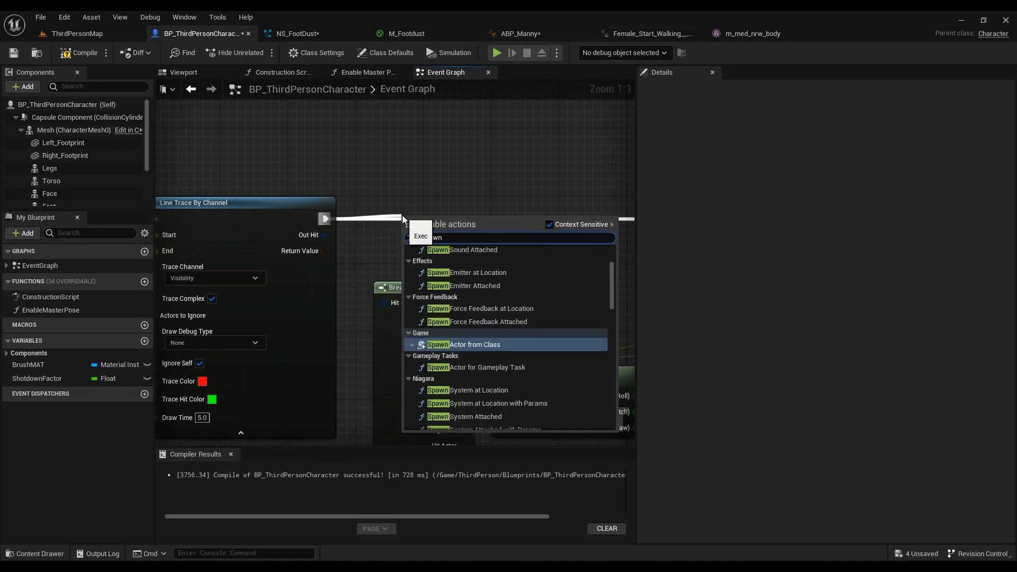
pyautogui.write(' syste')
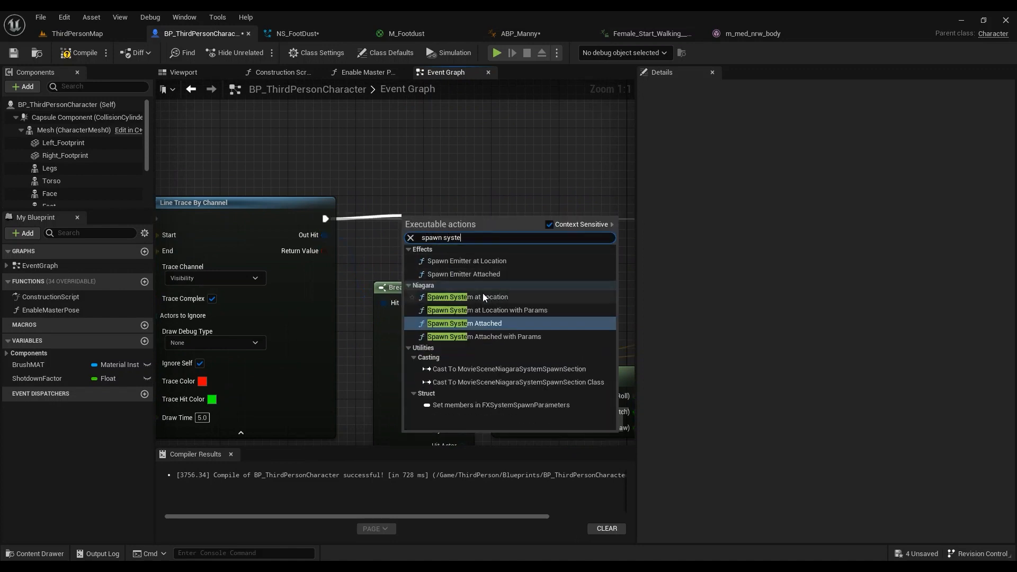
pyautogui.click(451, 196)
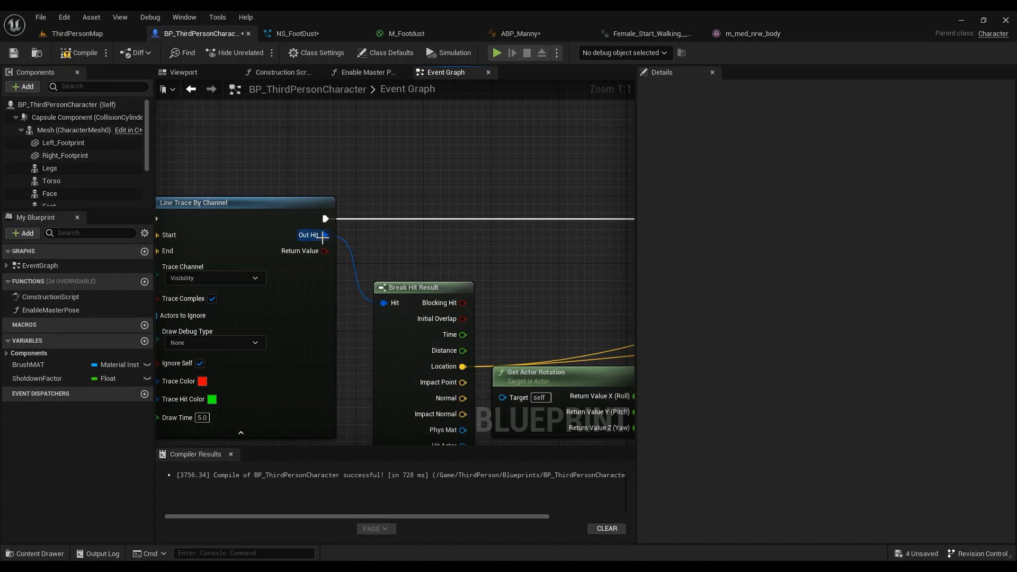
# - Try a second Break Hit Result node from the Line Trace's Out Hit, expand its outputs, and delete it
pyautogui.moveTo(325, 235); pyautogui.dragTo(430, 238)
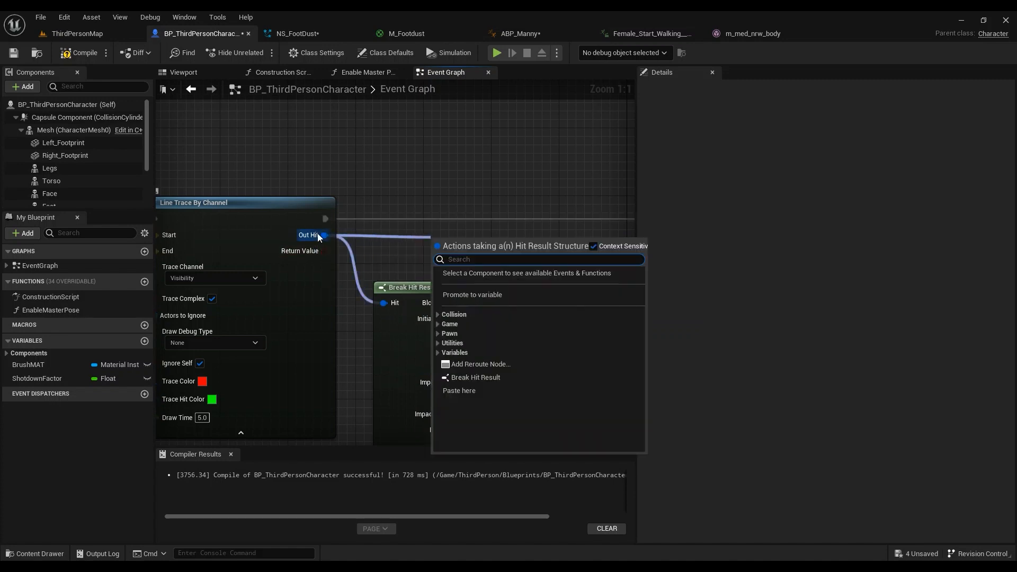
pyautogui.click(487, 380)
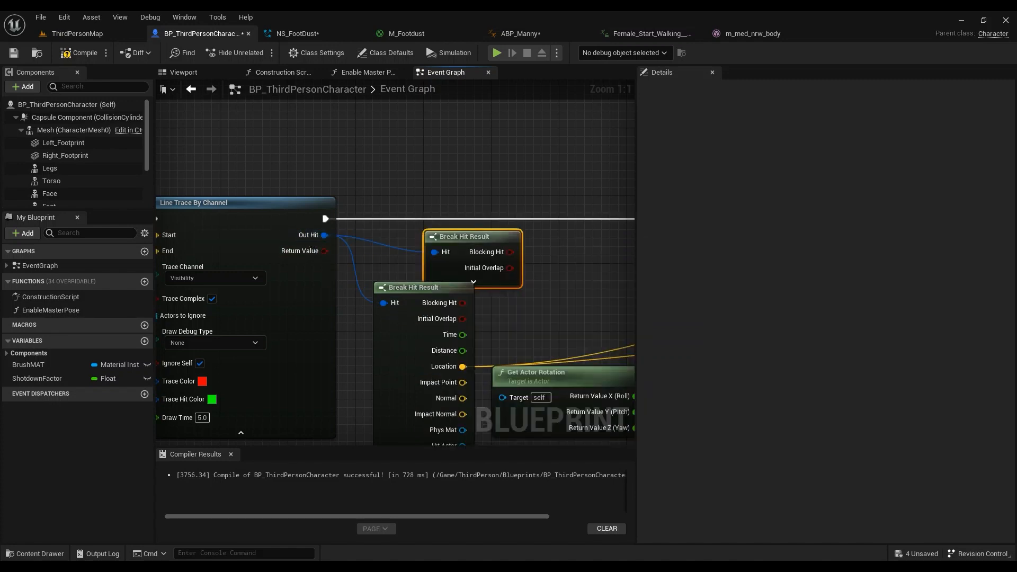
pyautogui.moveTo(481, 313); pyautogui.dragTo(346, 288, button='right')
pyautogui.moveTo(340, 215); pyautogui.dragTo(398, 163)
pyautogui.click(399, 207)
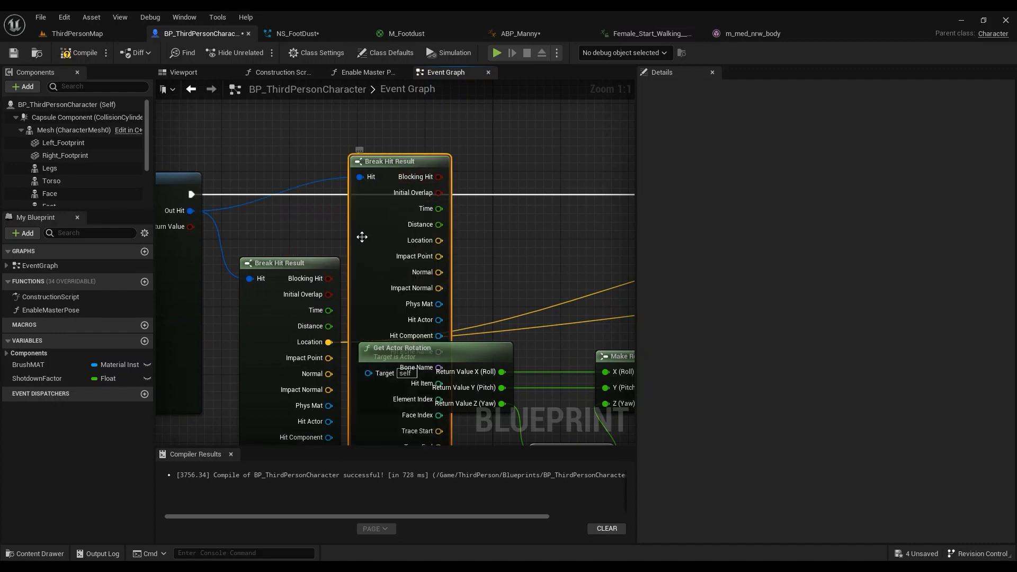
pyautogui.press('Delete')
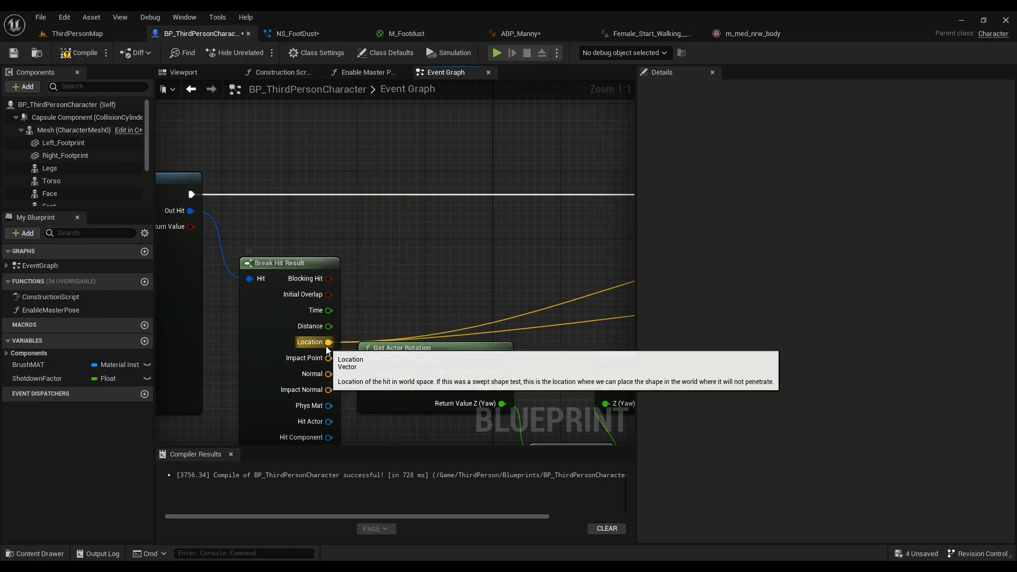
# - Trace how Break Hit Result's Location feeds SpawnActor BP Footprint and the Location of Spawn System at Location
pyautogui.moveTo(359, 325); pyautogui.dragTo(380, 254, button='right')
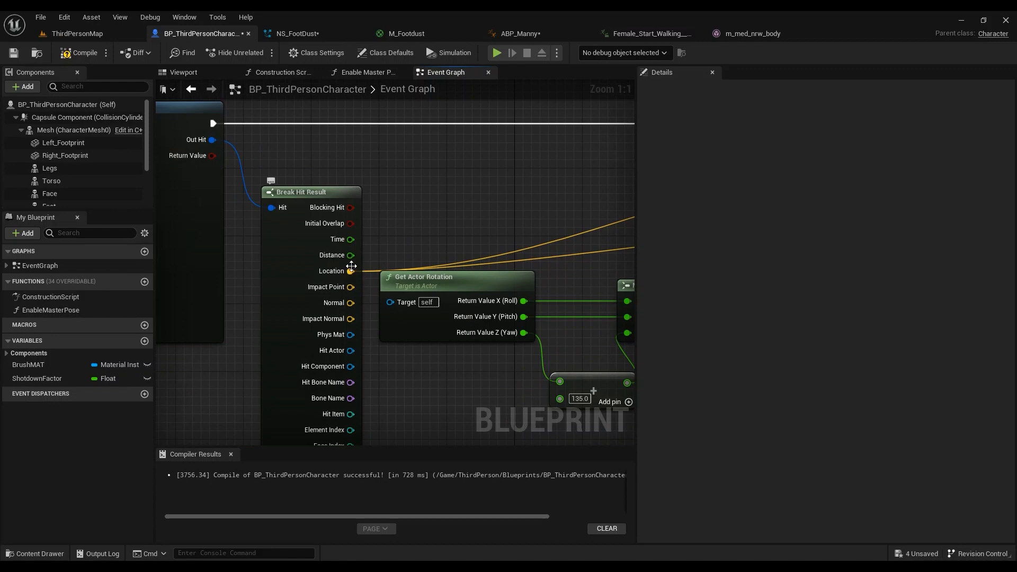
pyautogui.scroll(-2, 410, 241)
pyautogui.moveTo(429, 218); pyautogui.dragTo(271, 237, button='right')
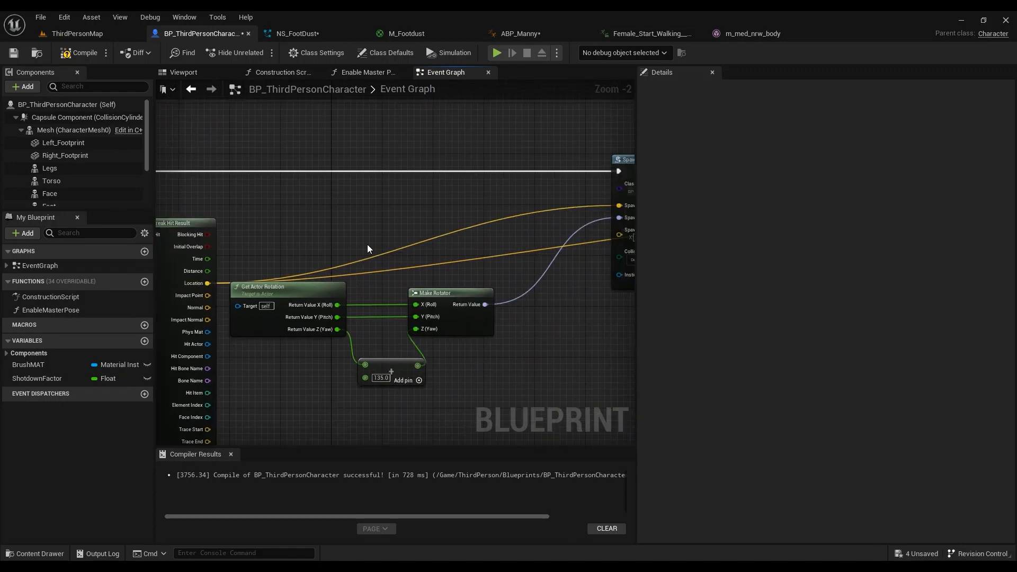
pyautogui.moveTo(367, 244); pyautogui.dragTo(157, 265, button='right')
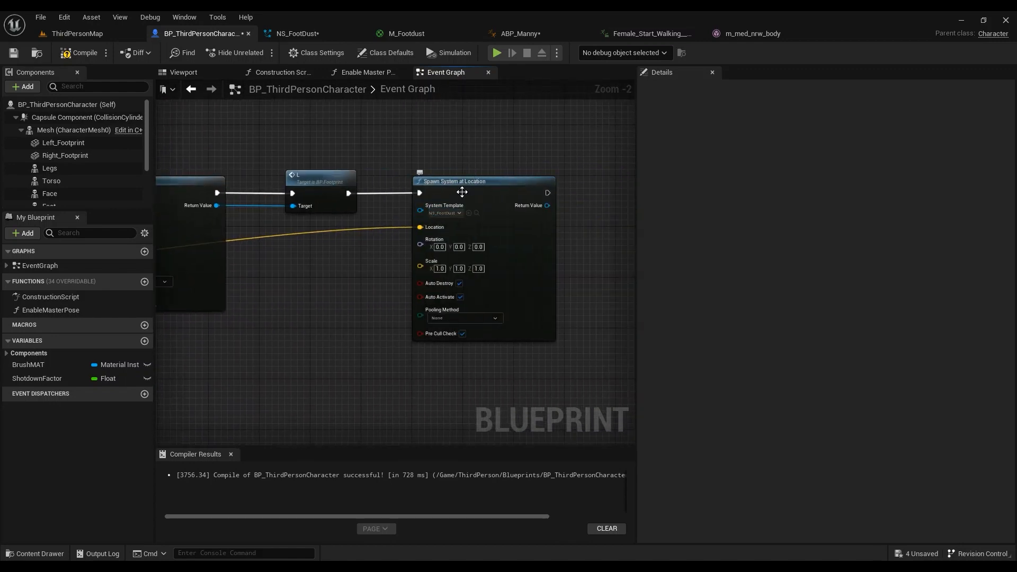
pyautogui.moveTo(277, 307); pyautogui.dragTo(631, 250, button='right')
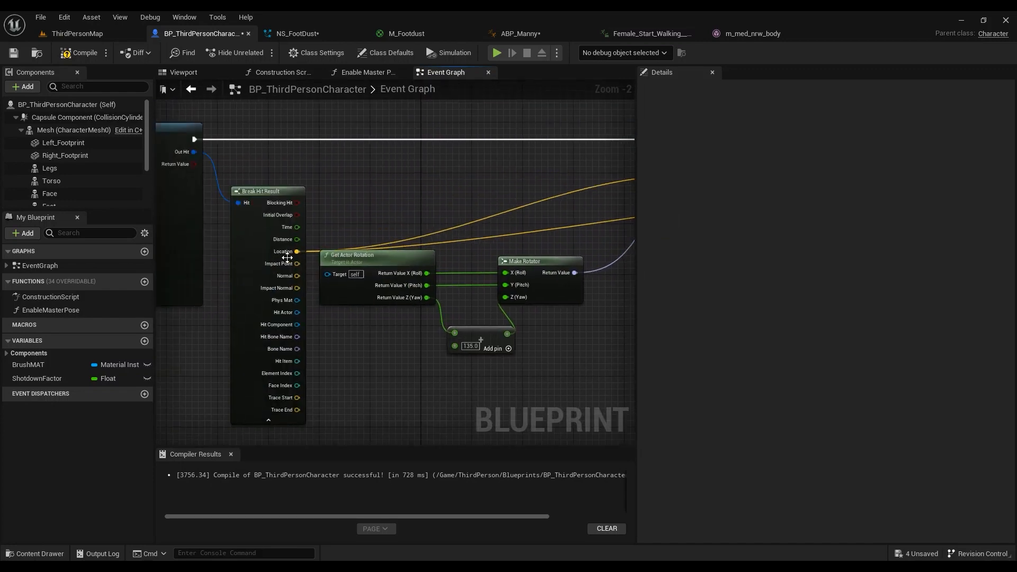
pyautogui.moveTo(508, 218); pyautogui.dragTo(157, 222, button='right')
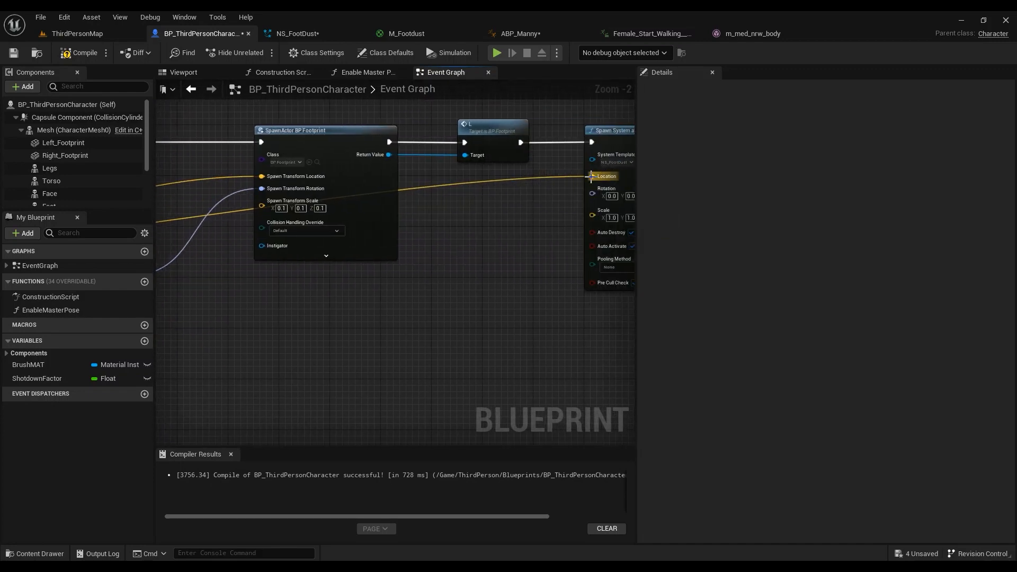
pyautogui.moveTo(209, 200); pyautogui.dragTo(636, 212, button='right')
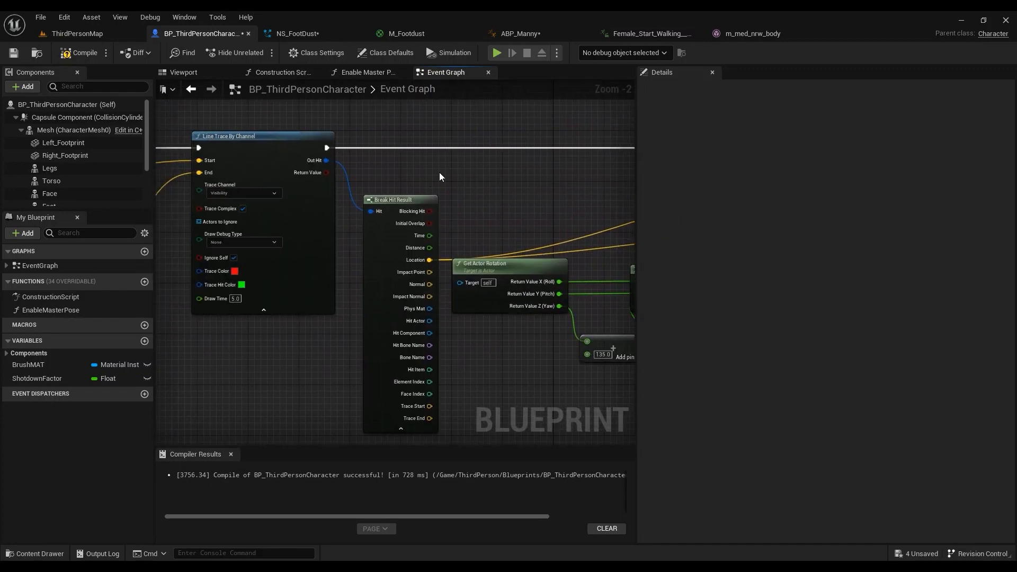
# - Add a Get Surface Type node from the Line Trace's Out Hit, and feed its result into a Switch on EPhysicalSurface
pyautogui.moveTo(508, 181); pyautogui.dragTo(421, 180, button='right')
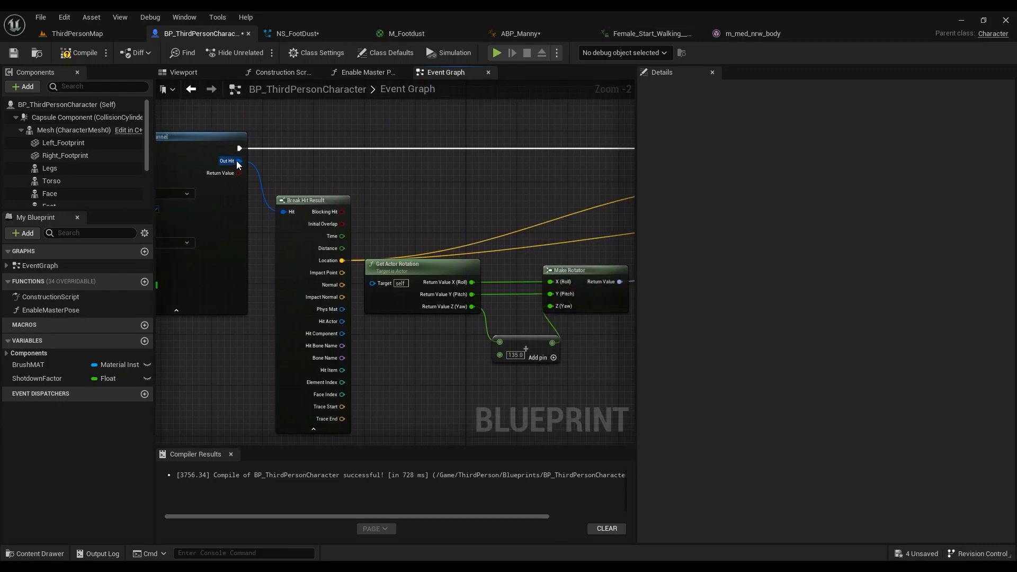
pyautogui.moveTo(237, 162); pyautogui.dragTo(380, 176)
pyautogui.write('get sur')
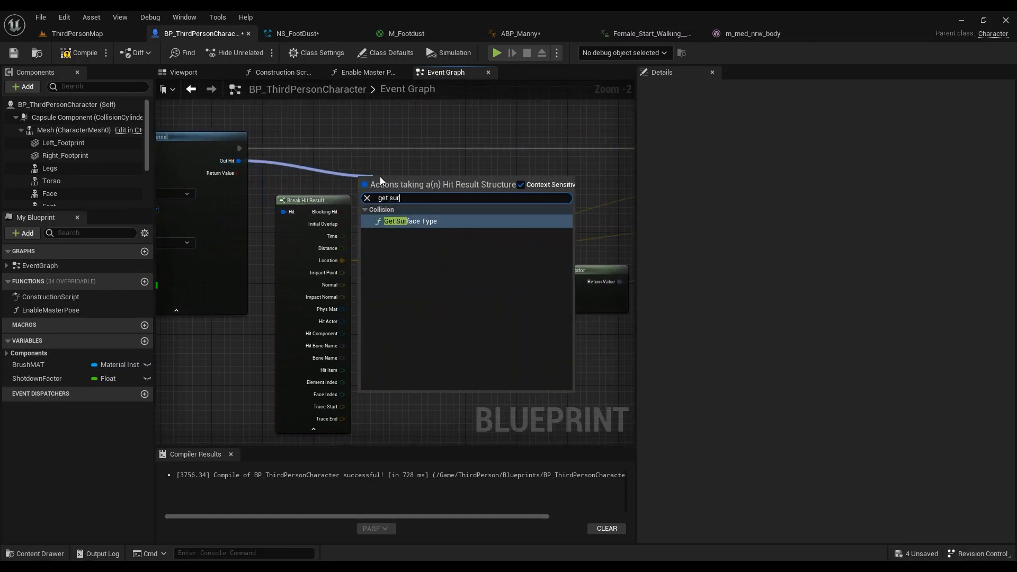
pyautogui.press('Return')
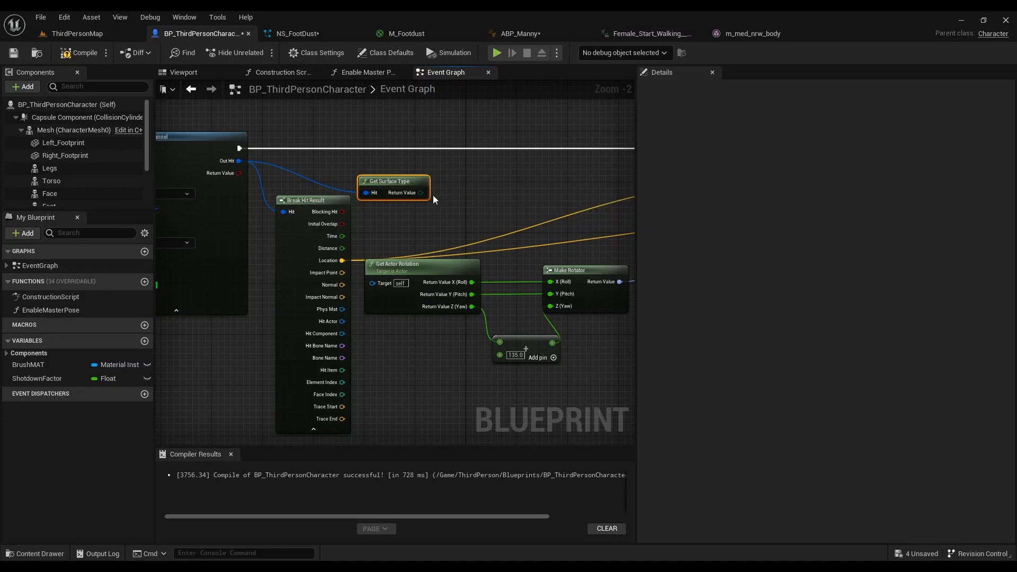
pyautogui.moveTo(420, 193); pyautogui.dragTo(446, 189)
pyautogui.write('sw')
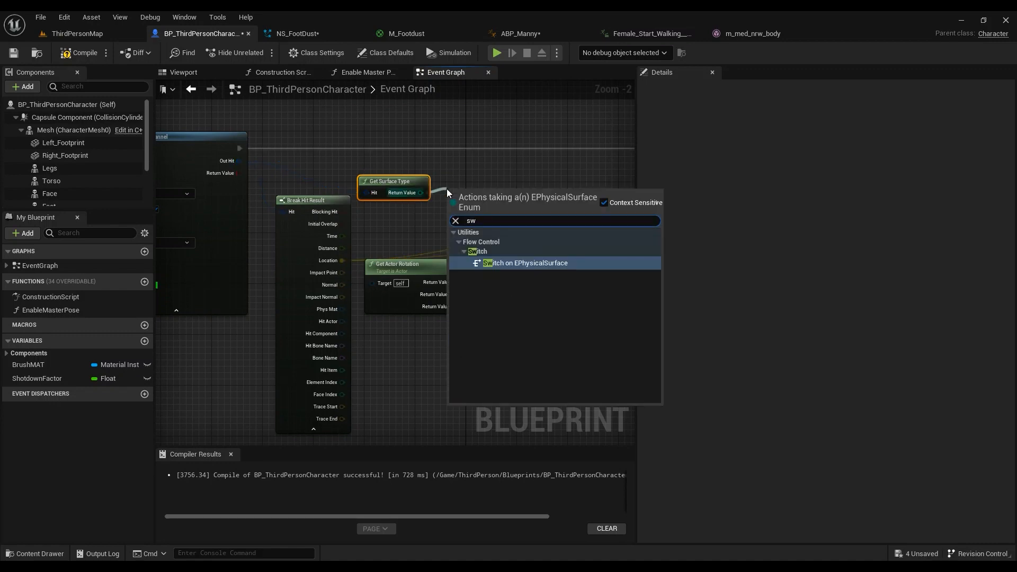
pyautogui.click(541, 263)
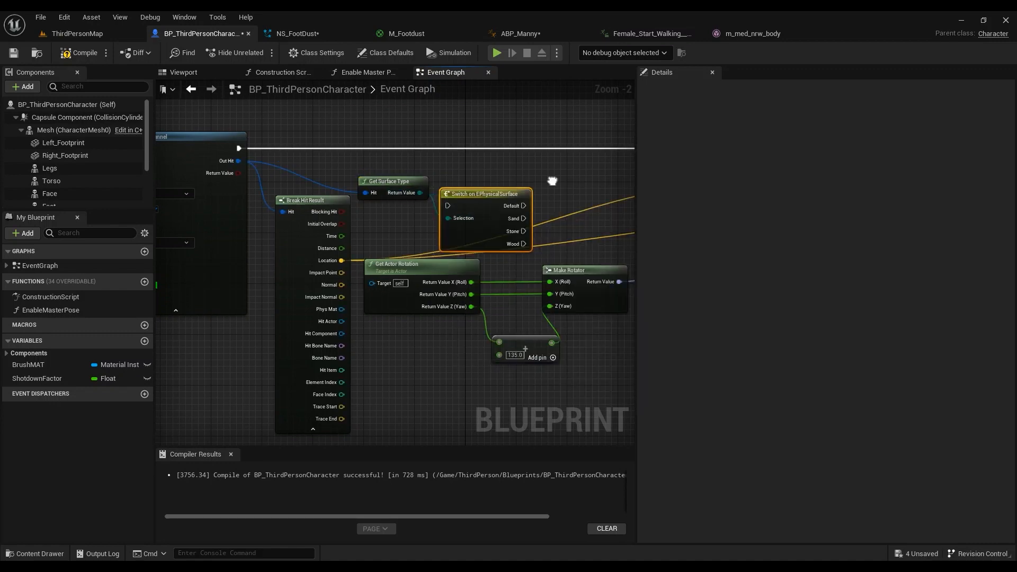
# - Move the Switch on EPhysicalSurface node onto the execution line between the Line Trace and SpawnActor BP Footprint
pyautogui.moveTo(482, 195); pyautogui.dragTo(318, 248, button='right')
pyautogui.moveTo(318, 247); pyautogui.dragTo(336, 192)
pyautogui.scroll(2, 386, 216)
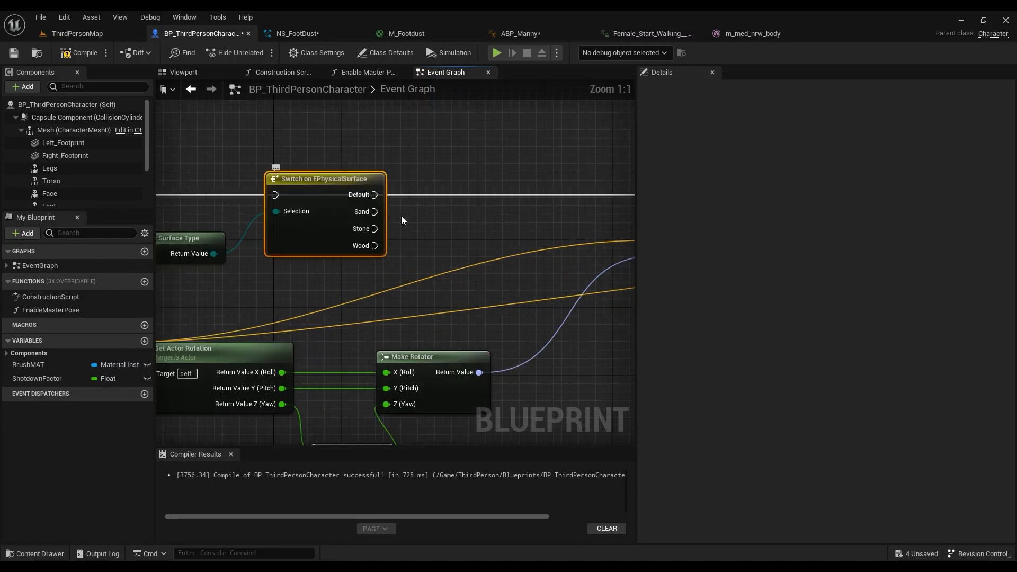
# - Examine the execution chain from Switch on EPhysicalSurface through SpawnActor BP Footprint and L to Spawn System at Location
pyautogui.scroll(-3, 499, 227)
pyautogui.moveTo(499, 225); pyautogui.dragTo(299, 236, button='right')
pyautogui.scroll(3, 518, 239)
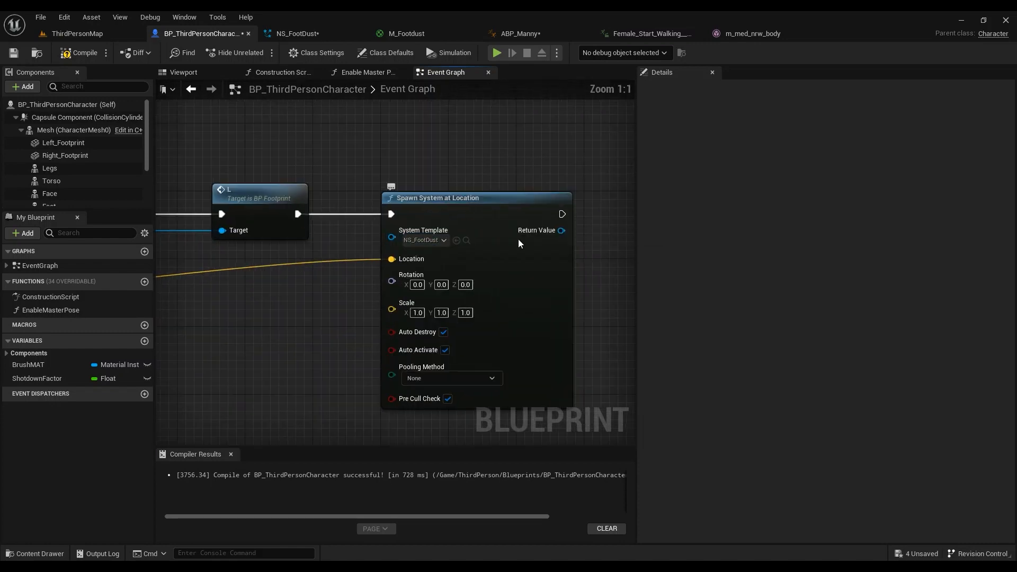
pyautogui.moveTo(434, 253); pyautogui.dragTo(675, 244, button='right')
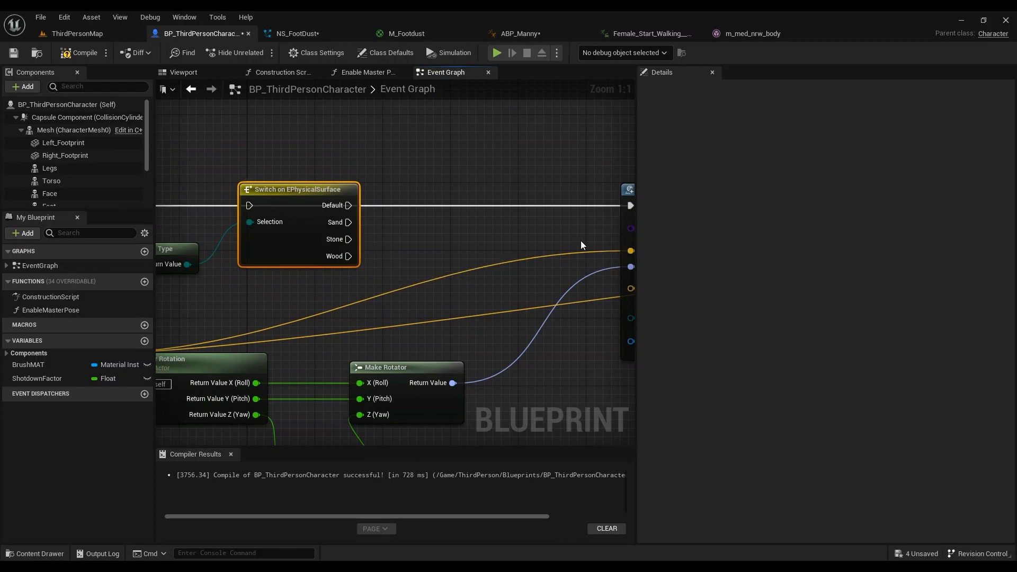
pyautogui.moveTo(585, 245); pyautogui.dragTo(201, 218, button='right')
pyautogui.moveTo(575, 226); pyautogui.dragTo(538, 224, button='right')
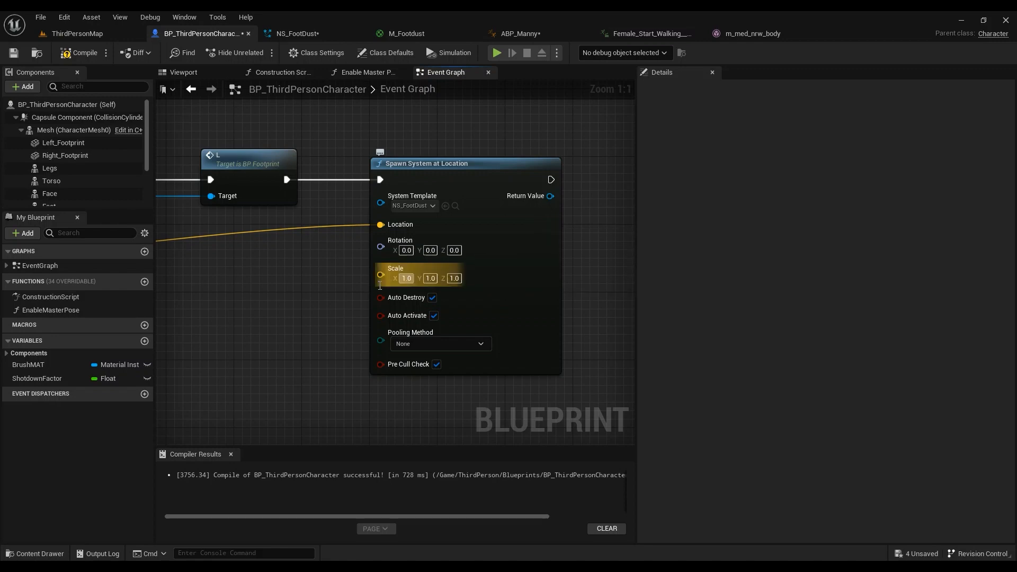
pyautogui.moveTo(243, 308); pyautogui.dragTo(516, 308, button='right')
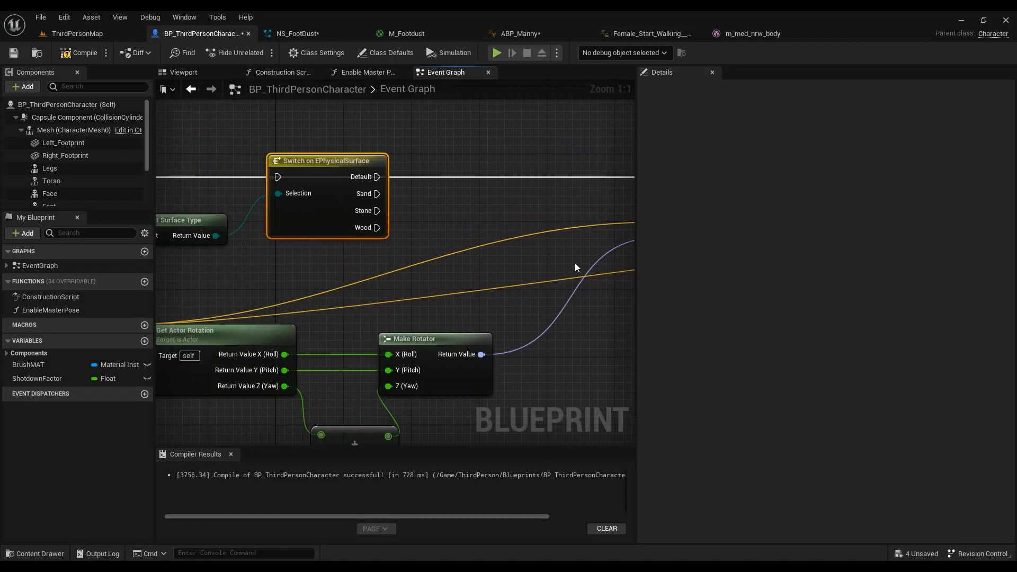
pyautogui.moveTo(574, 262); pyautogui.dragTo(175, 296, button='right')
pyautogui.scroll(-2, 315, 256)
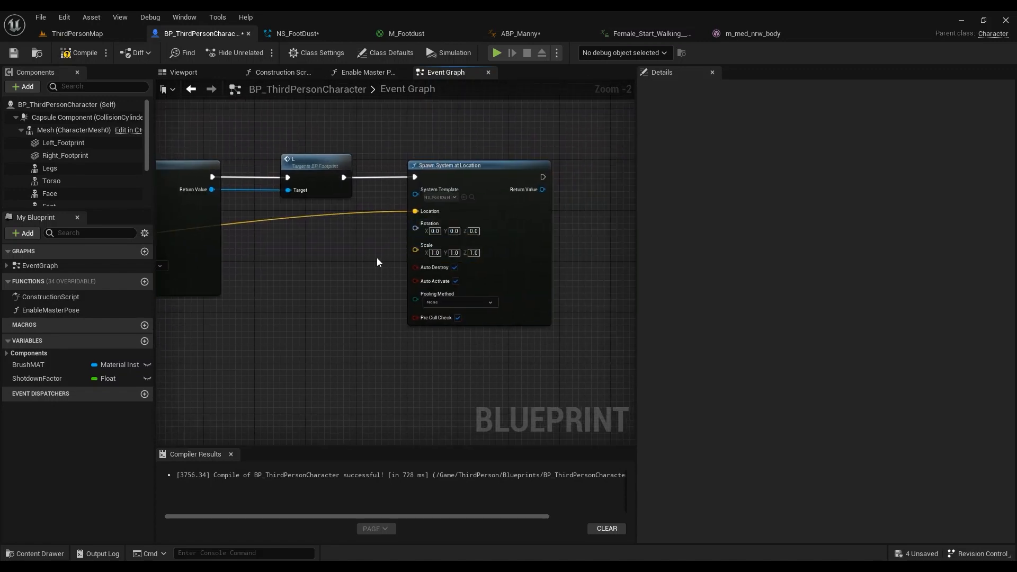
pyautogui.moveTo(291, 278); pyautogui.dragTo(631, 298, button='right')
pyautogui.moveTo(256, 210); pyautogui.dragTo(389, 213, button='right')
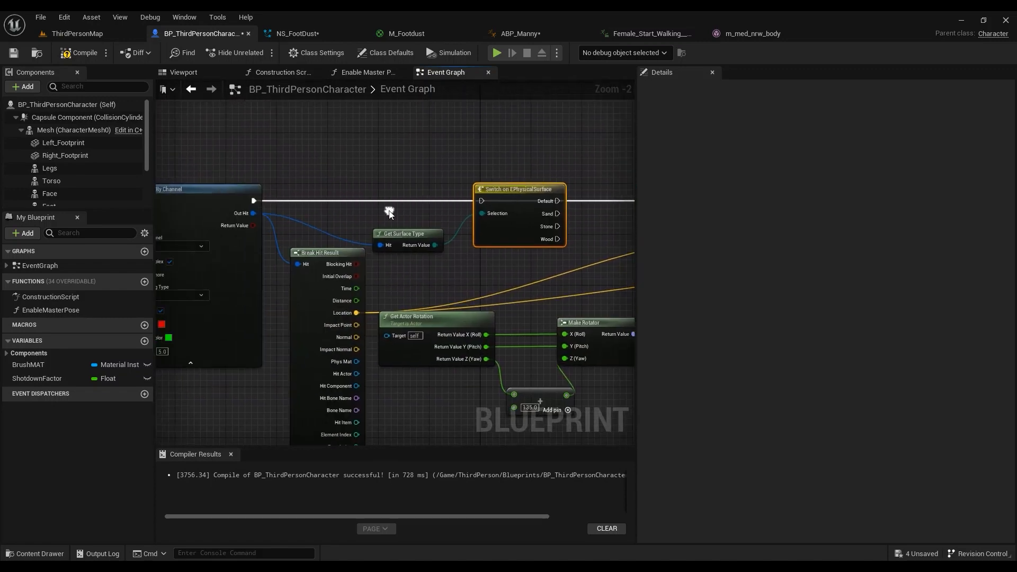
pyautogui.scroll(2, 428, 262)
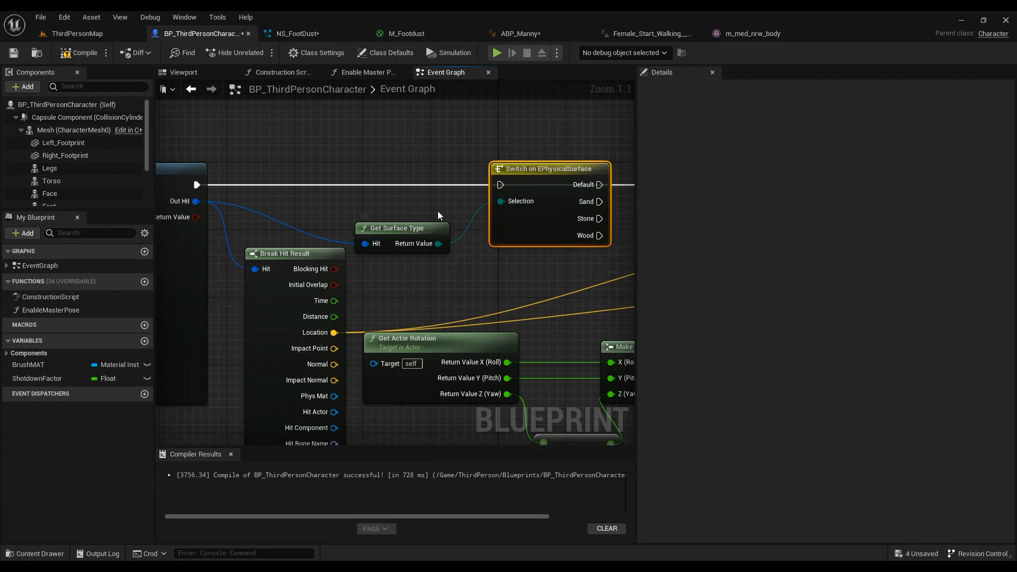
# - Inspect the Physical Surface types under the Physics category of the Project Settings, and close the settings
pyautogui.click(72, 16)
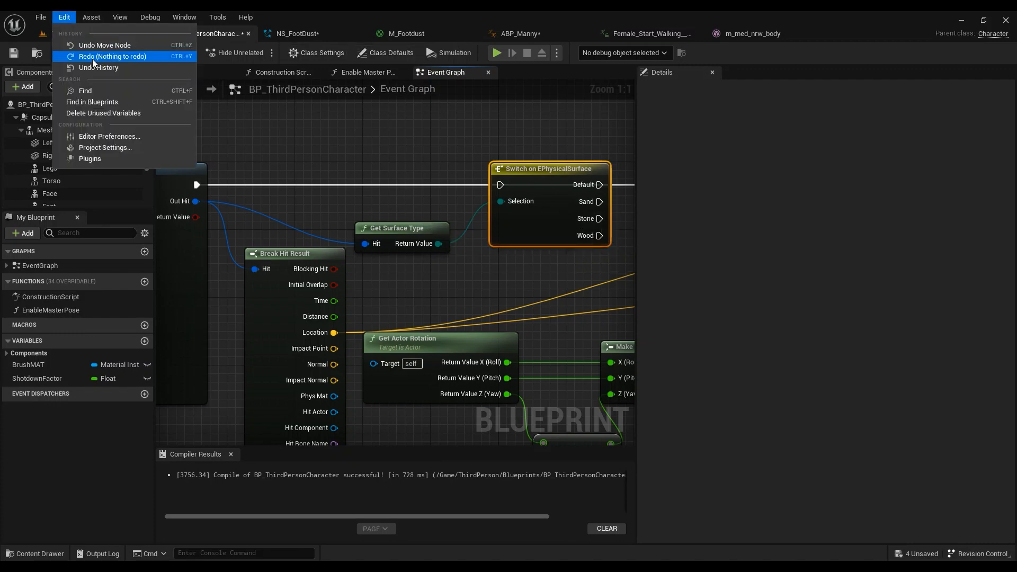
pyautogui.click(101, 147)
pyautogui.scroll(-10, 60, 252)
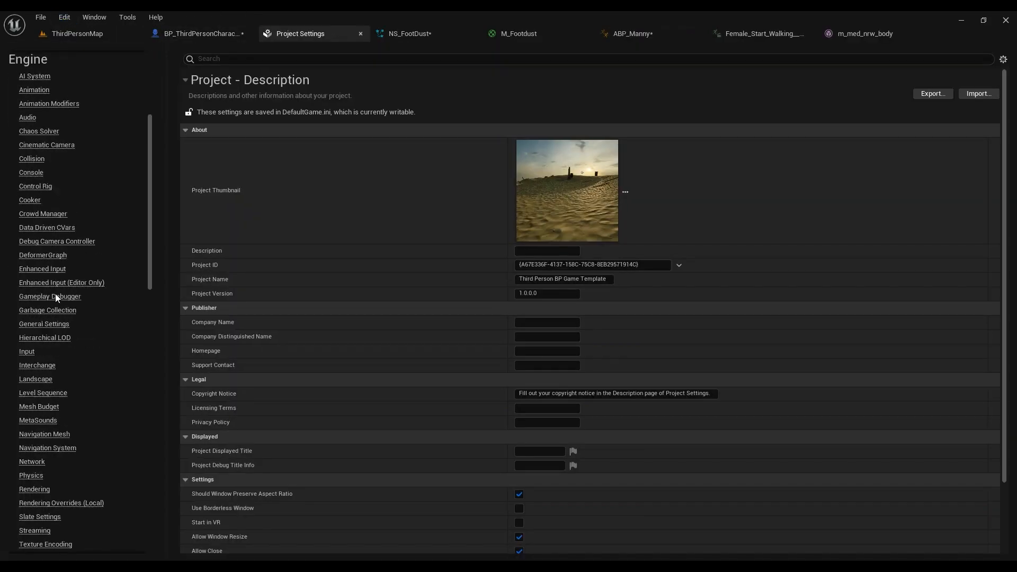
pyautogui.click(30, 391)
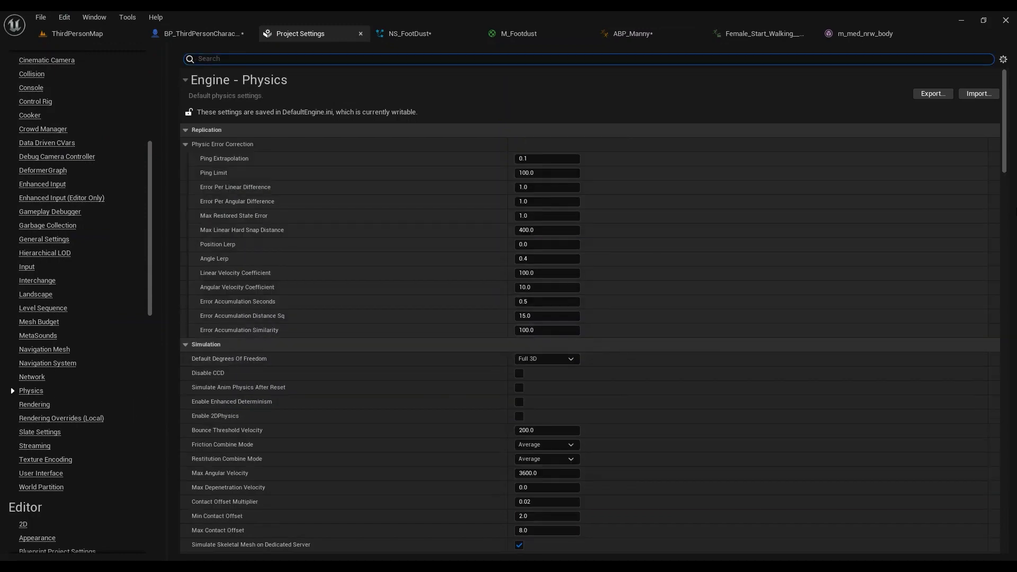
pyautogui.moveTo(1004, 126); pyautogui.dragTo(994, 381)
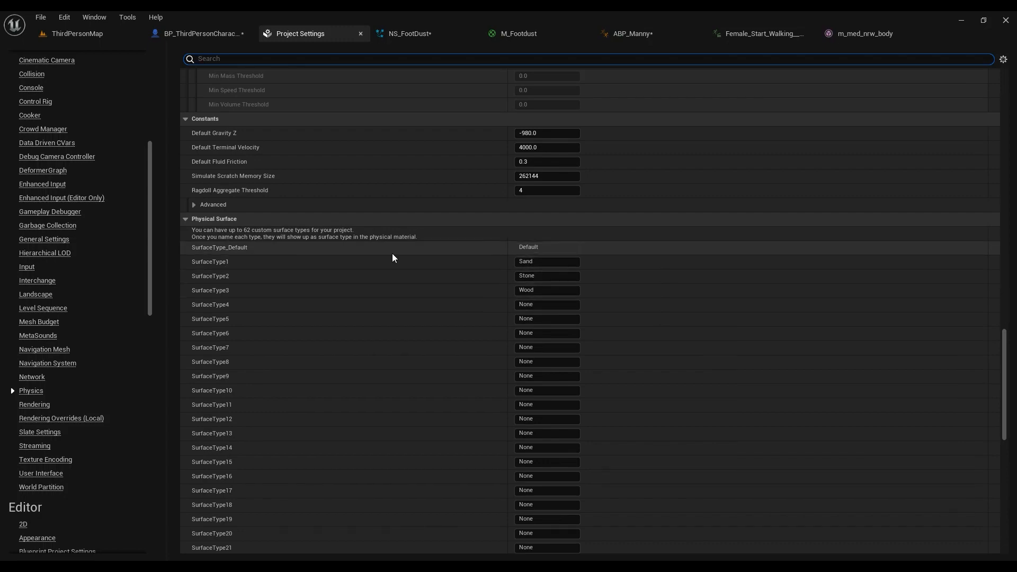
pyautogui.click(361, 34)
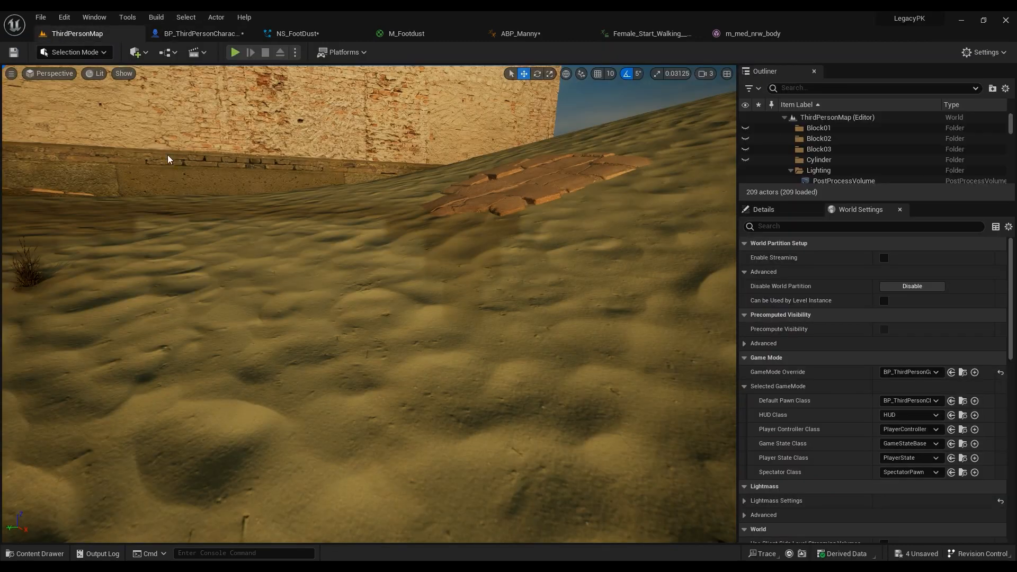
# - Open the project's Materials folder and look up the Physical Material option among the Physics assets that can be created
pyautogui.click(37, 553)
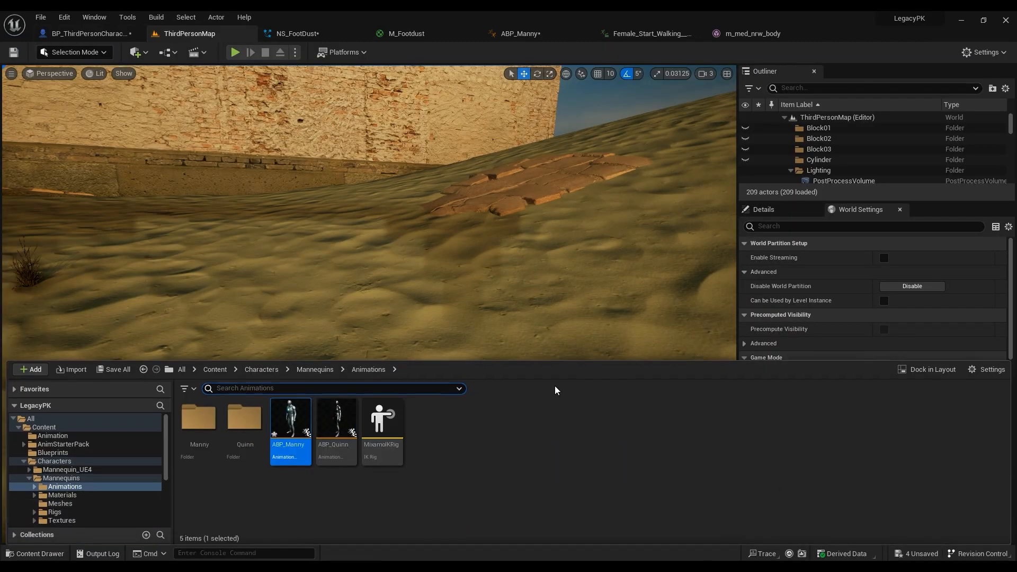
pyautogui.click(215, 370)
pyautogui.click(502, 425)
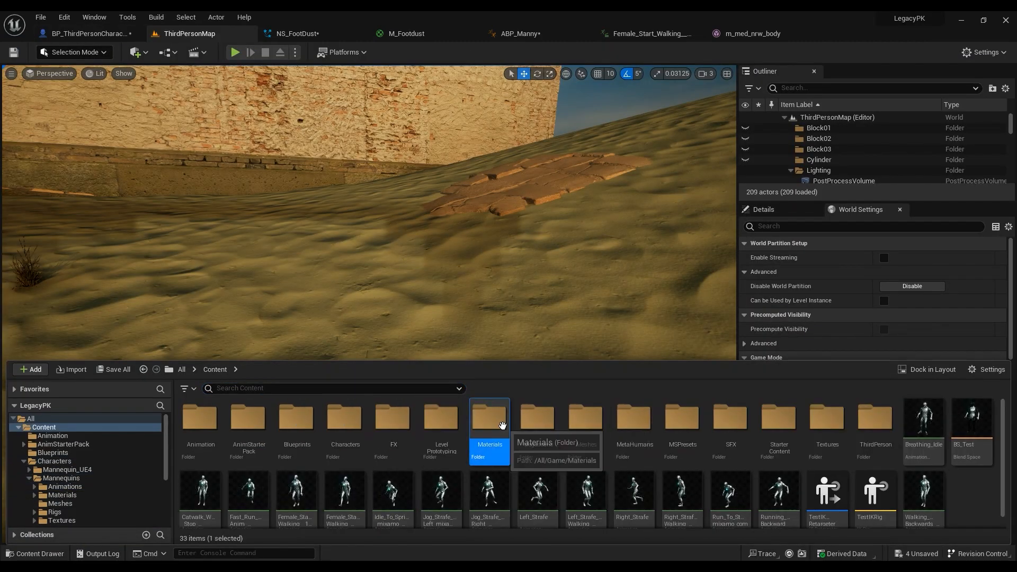
pyautogui.doubleClick(502, 425)
pyautogui.rightClick(419, 501)
pyautogui.moveTo(443, 453)
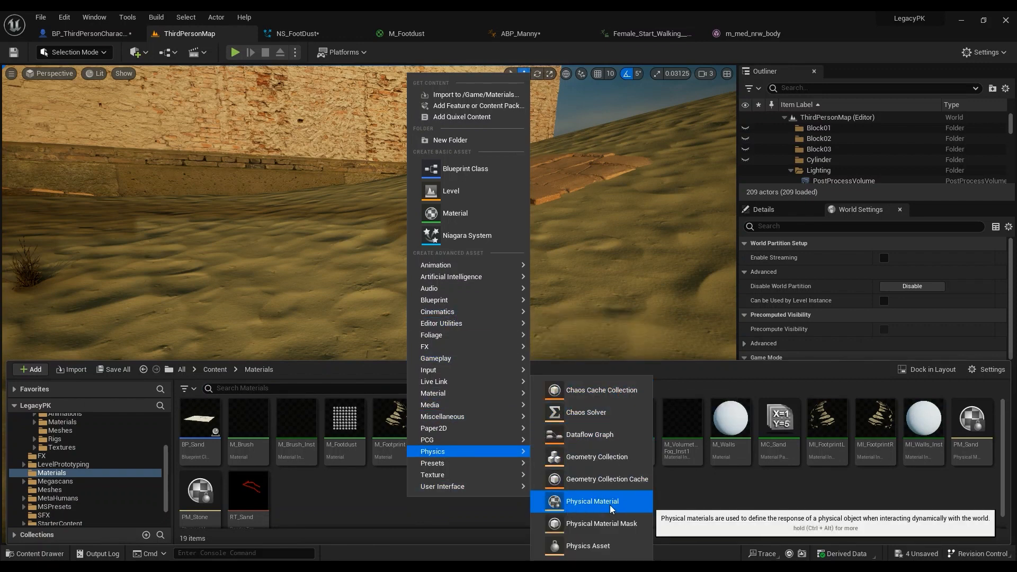
pyautogui.click(707, 501)
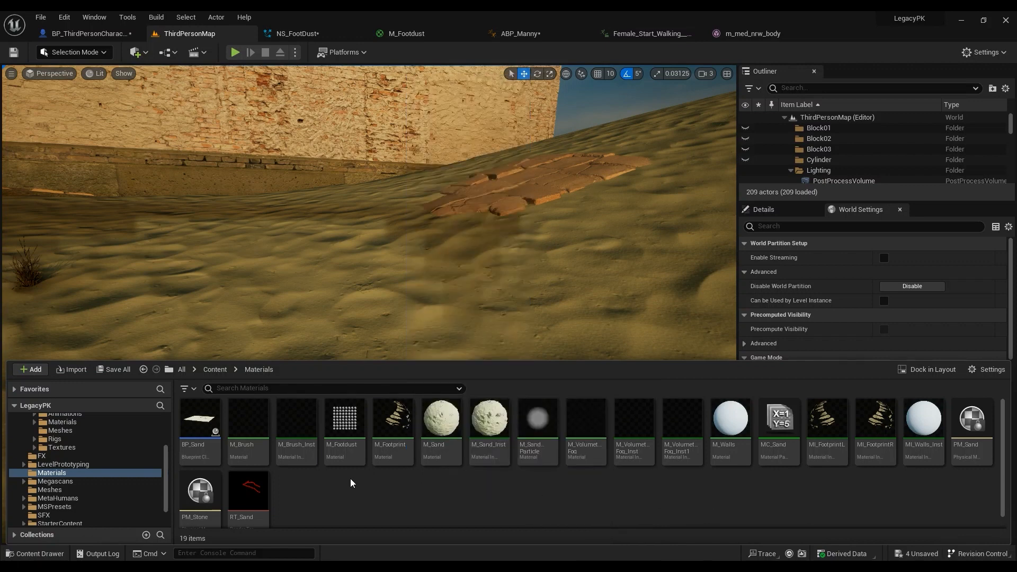
# - Try to create a physical material of class PhysicalMaterial in the Materials folder, and cancel the class choice
pyautogui.scroll(-1, 350, 482)
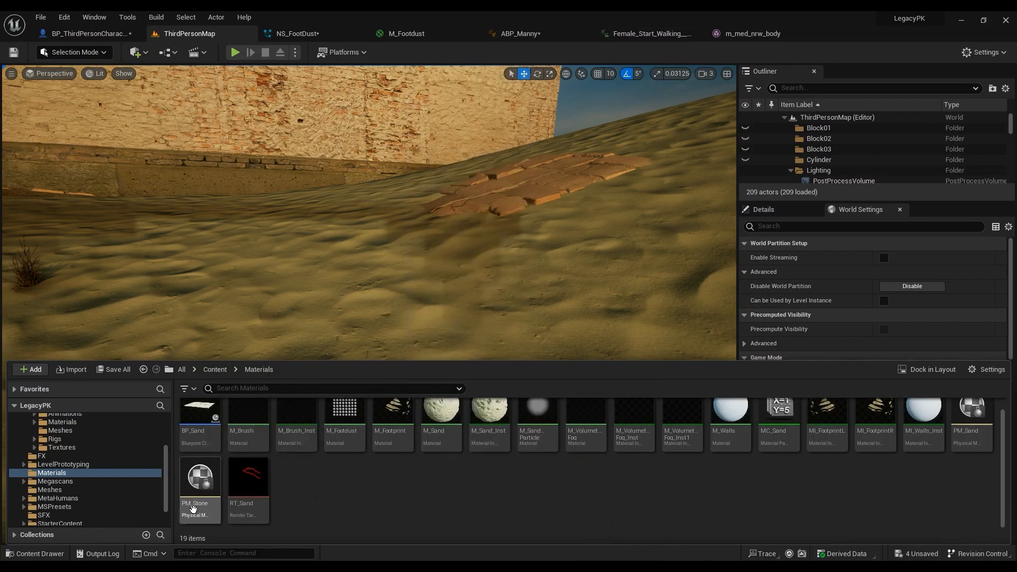
pyautogui.rightClick(342, 493)
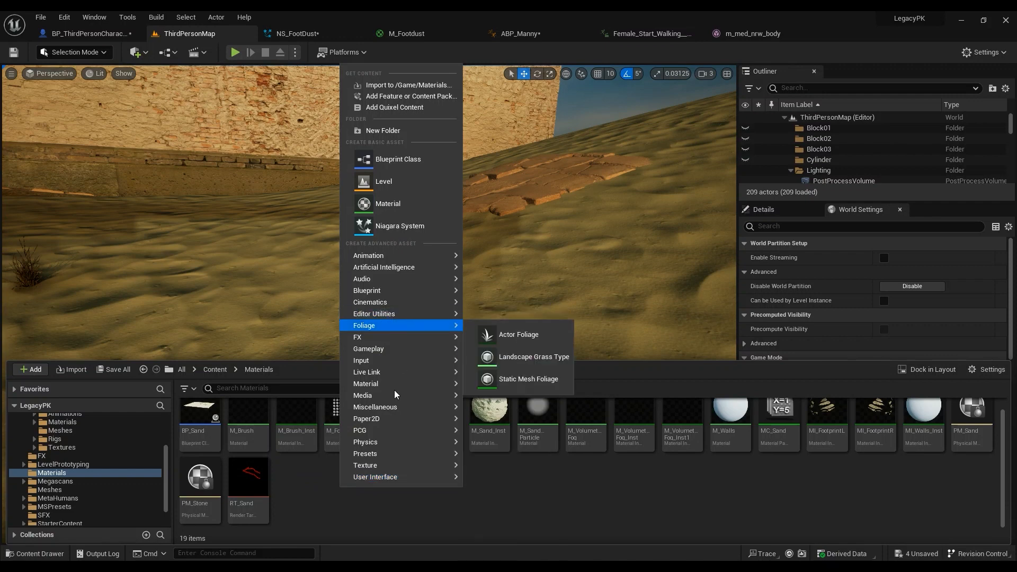
pyautogui.moveTo(402, 441)
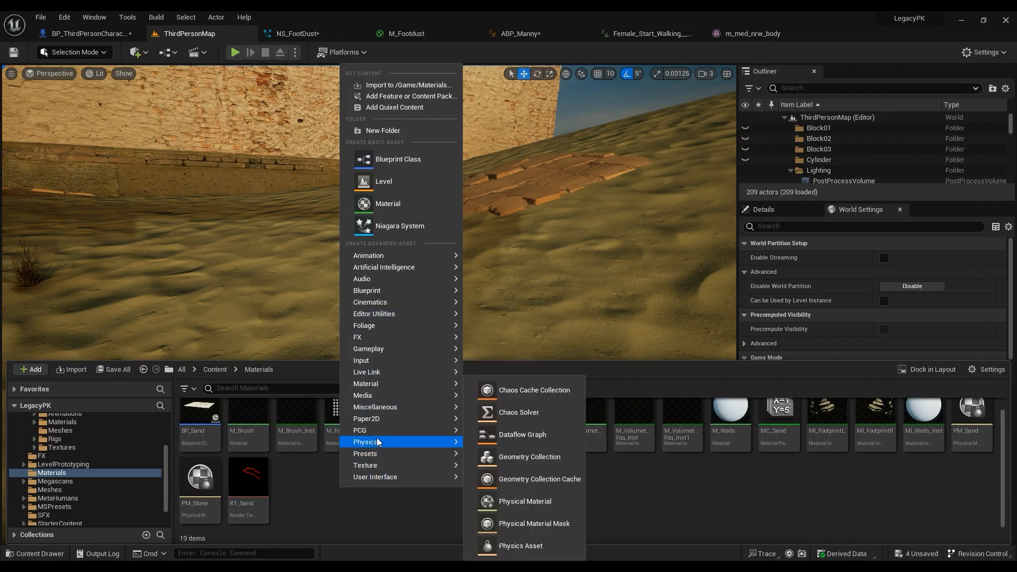
pyautogui.click(535, 503)
pyautogui.click(386, 214)
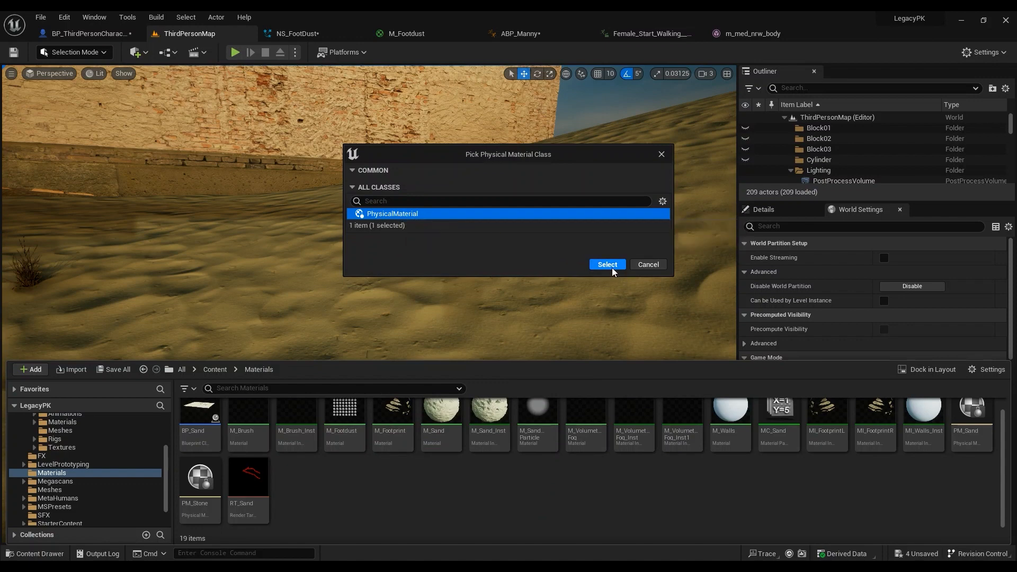
pyautogui.click(647, 265)
# - Open the PM_Stone physical material and choose Stone as its Surface Type
pyautogui.click(194, 480)
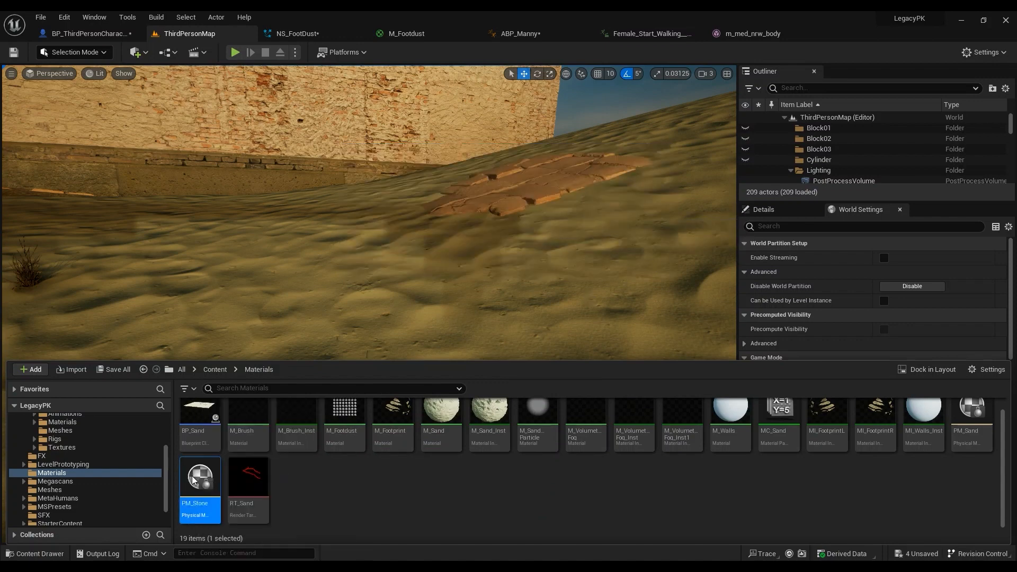
pyautogui.doubleClick(193, 480)
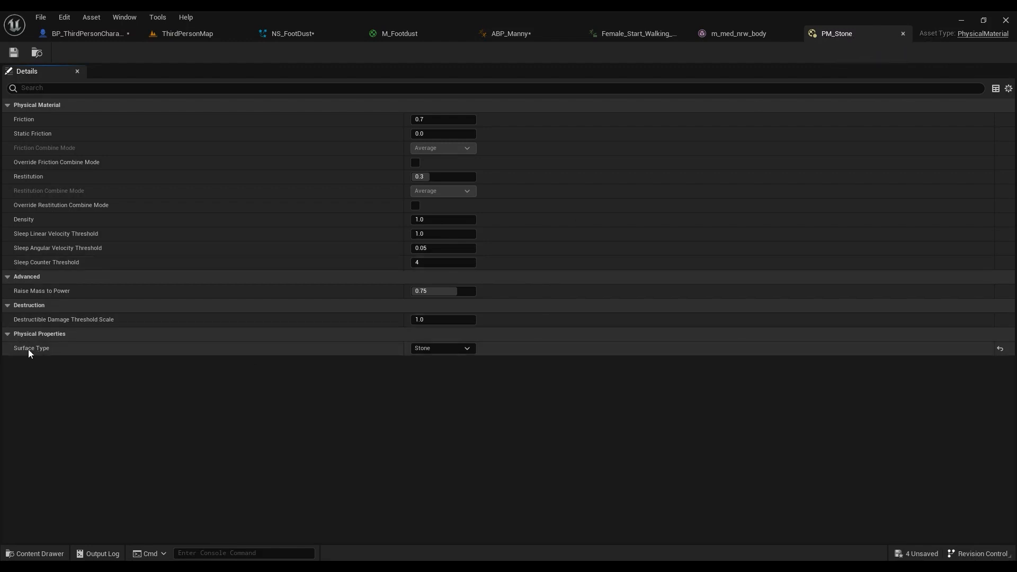
pyautogui.click(456, 347)
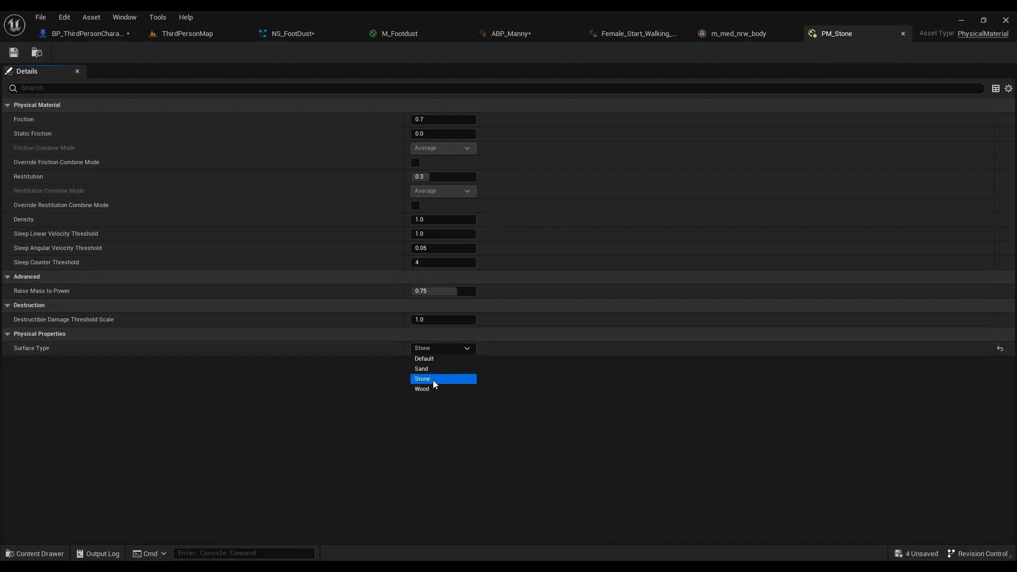
pyautogui.click(434, 379)
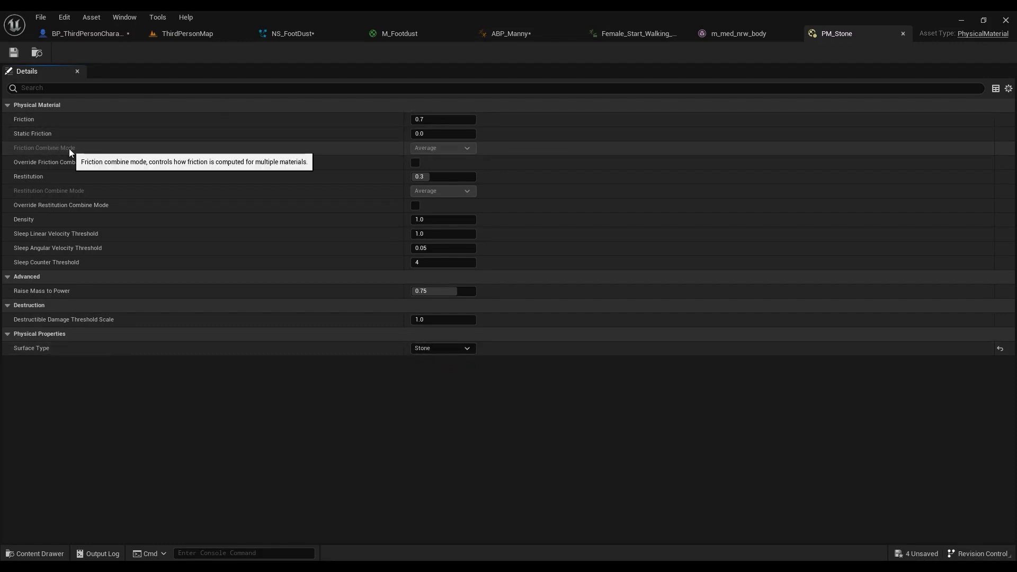
# - Close the PM_Stone and m_med_nrw_body editors, and return to the BP_ThirdPersonCharacter blueprint
pyautogui.click(903, 33)
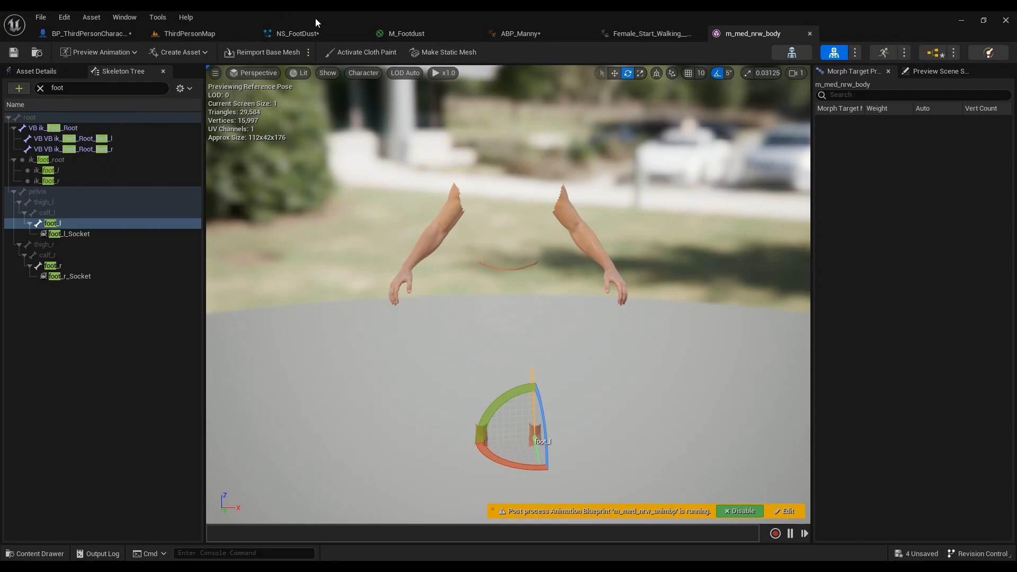
pyautogui.click(809, 33)
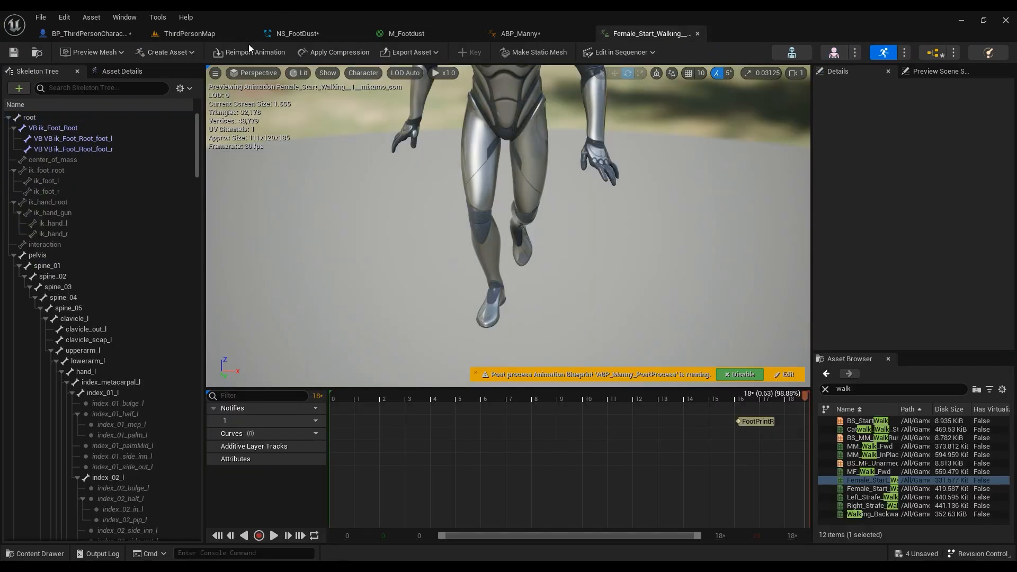
pyautogui.click(105, 33)
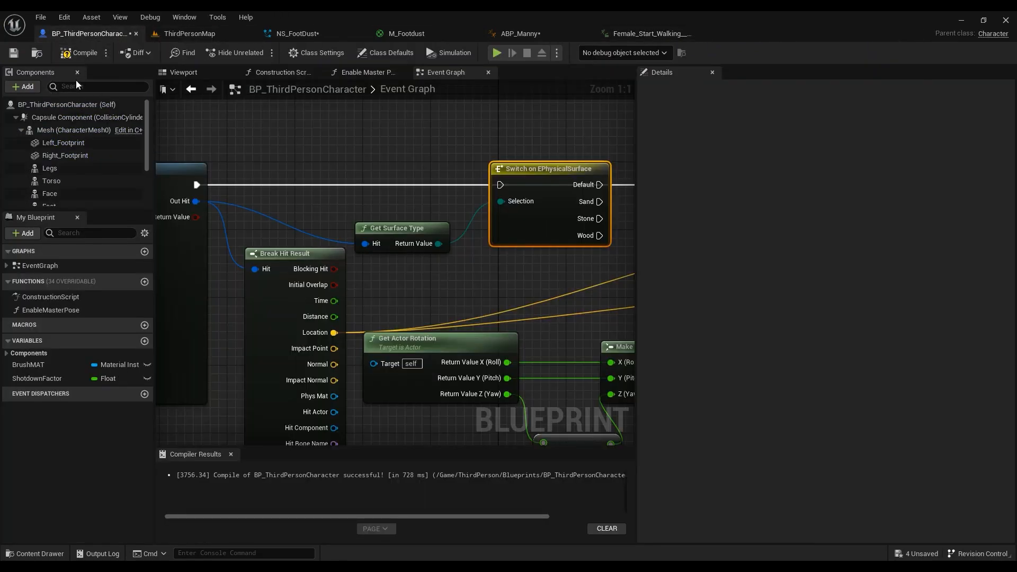
# - Select the sand landscape in ThirdPersonMap and open the material assigned as its Landscape Material
pyautogui.click(189, 33)
pyautogui.click(233, 232)
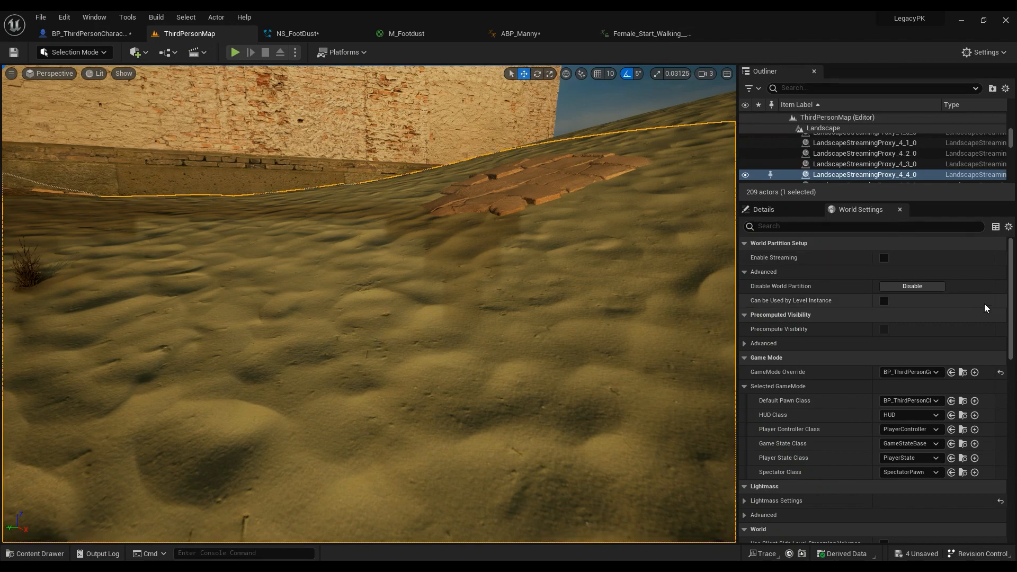
pyautogui.click(795, 212)
pyautogui.scroll(-3, 943, 418)
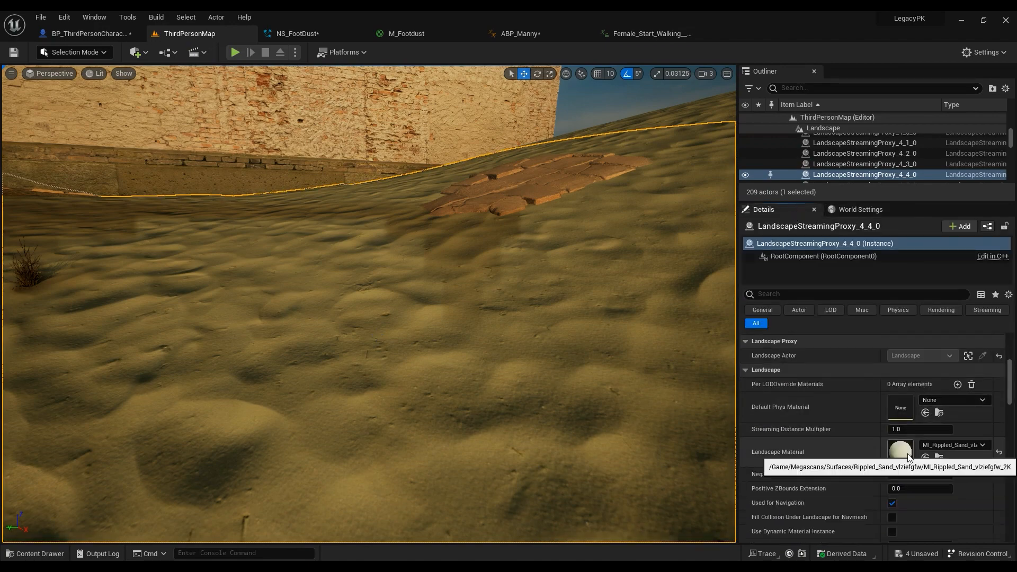
pyautogui.doubleClick(906, 454)
# - Check the Phys Material assignment and its available choices in the rippled sand material instance, and close its editor
pyautogui.scroll(-5, 967, 319)
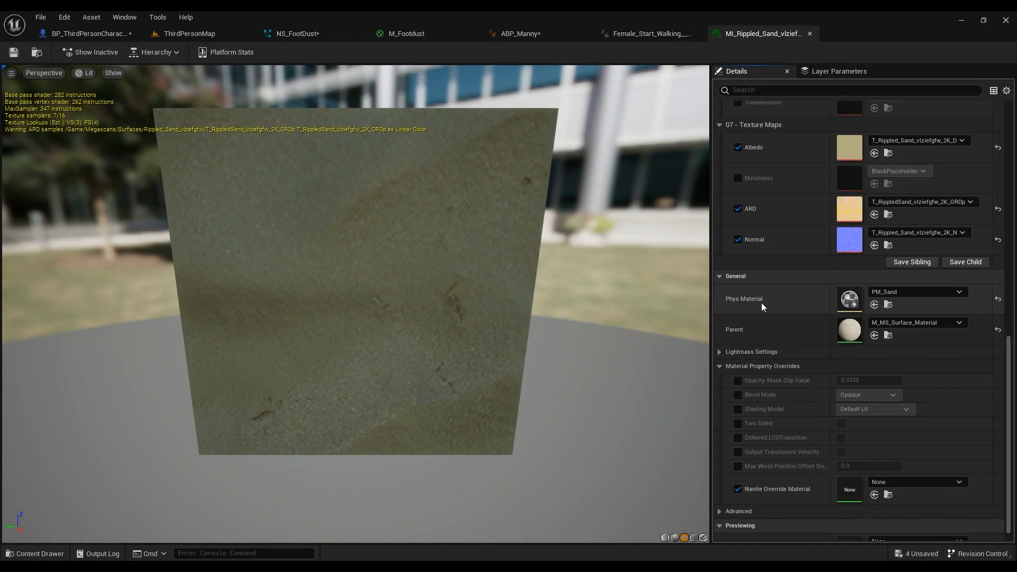
pyautogui.click(894, 293)
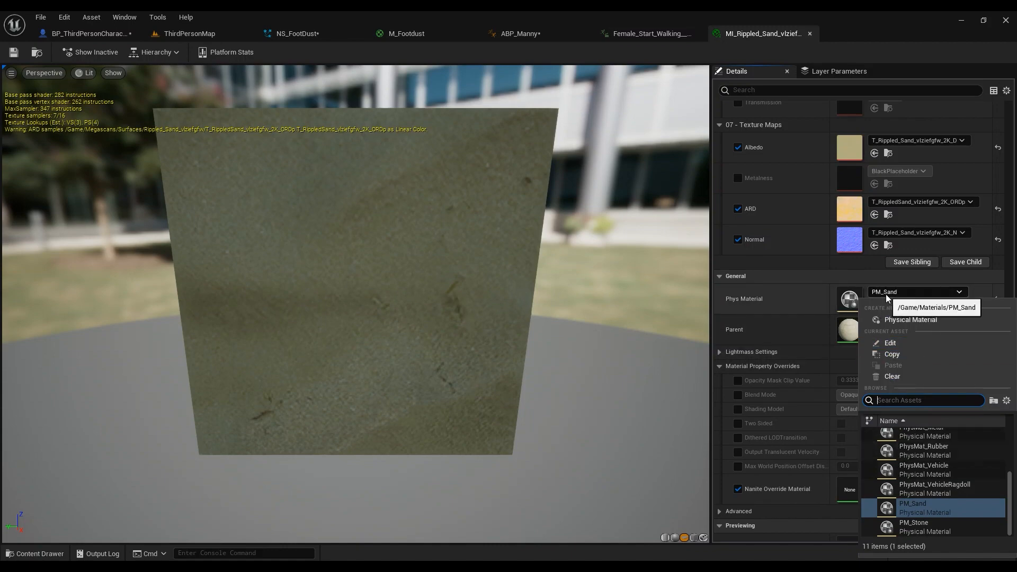
pyautogui.click(810, 33)
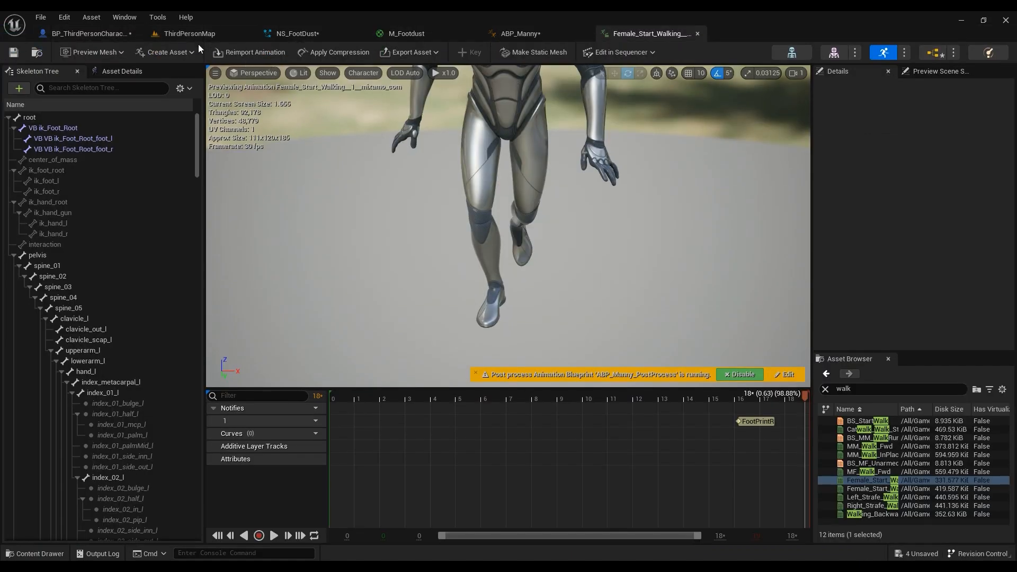
# - Return to the BP_ThirdPersonCharacter event graph and delete the Get Surface Type and Switch on EPhysicalSurface nodes
pyautogui.click(183, 33)
pyautogui.click(178, 34)
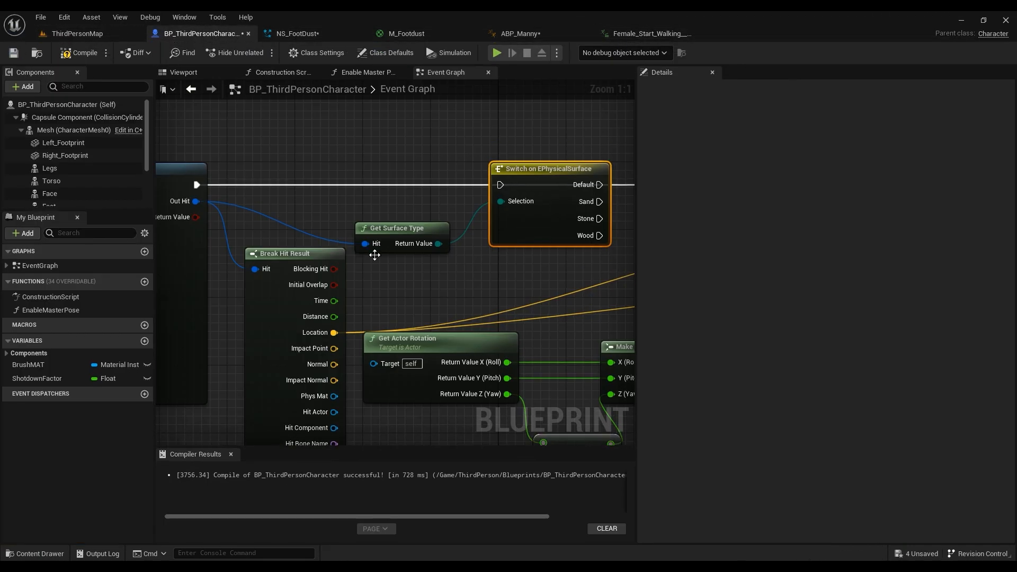
pyautogui.scroll(-4, 374, 255)
pyautogui.moveTo(439, 268); pyautogui.dragTo(329, 252, button='right')
pyautogui.moveTo(412, 167); pyautogui.dragTo(258, 244)
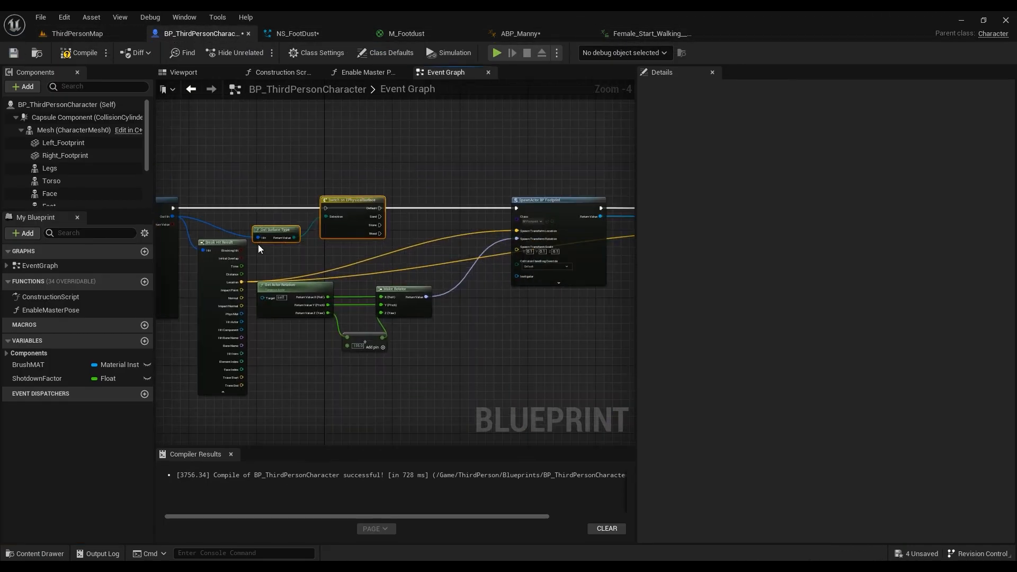
pyautogui.press('Delete')
# - Examine the Spawn System at Location node that uses NS_FootDust at the end of the footprint event
pyautogui.moveTo(457, 238); pyautogui.dragTo(165, 222, button='right')
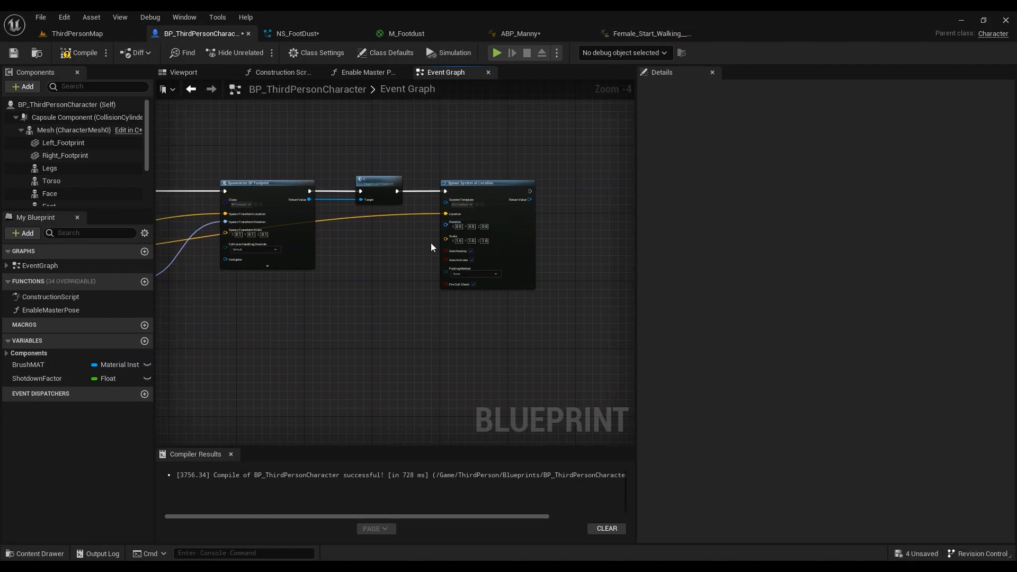
pyautogui.scroll(4, 429, 246)
pyautogui.scroll(-3, 410, 266)
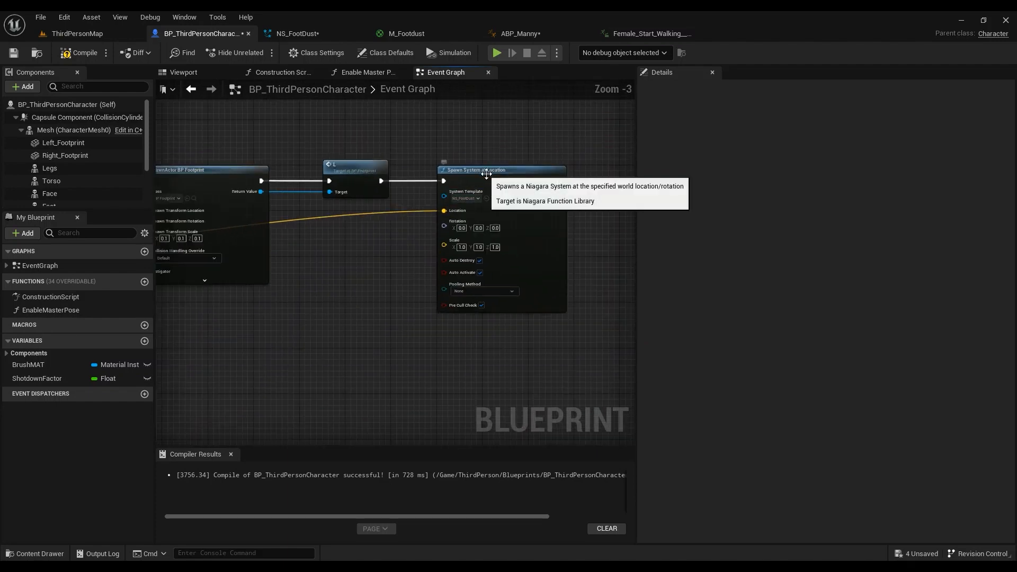
pyautogui.scroll(3, 467, 201)
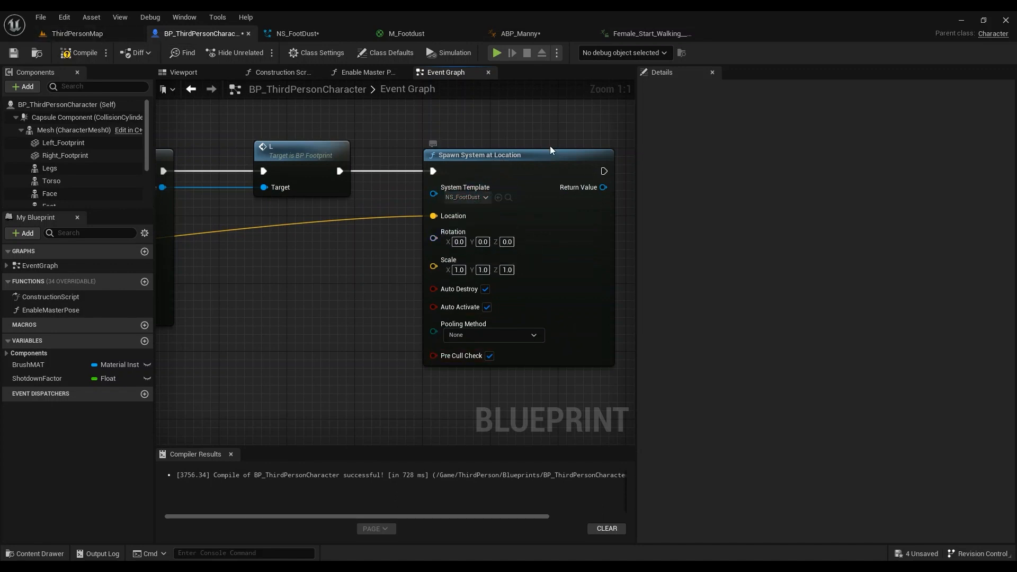
# - Switch to ThirdPersonMap and bring up the project's Materials folder
pyautogui.click(47, 33)
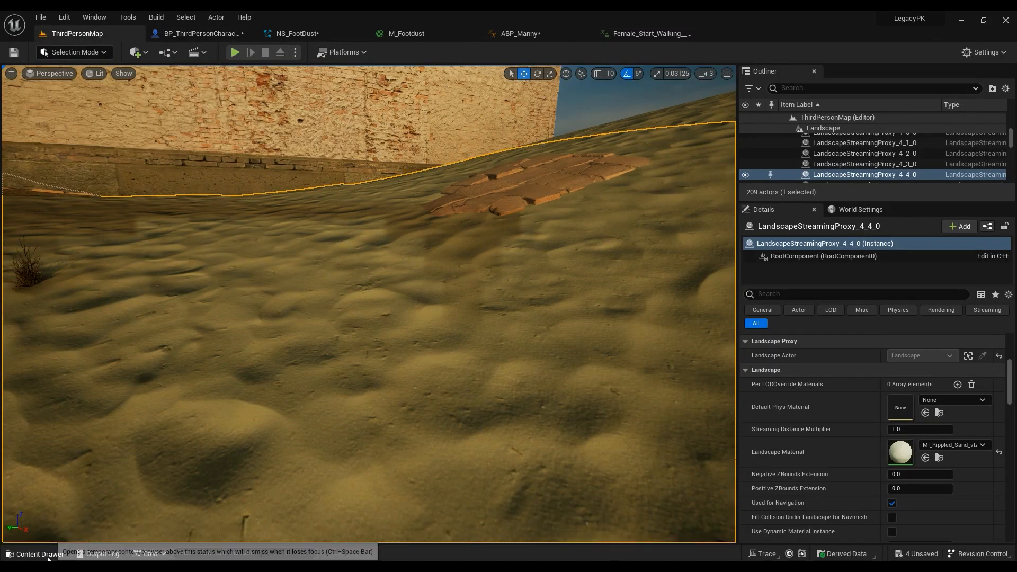
pyautogui.click(35, 553)
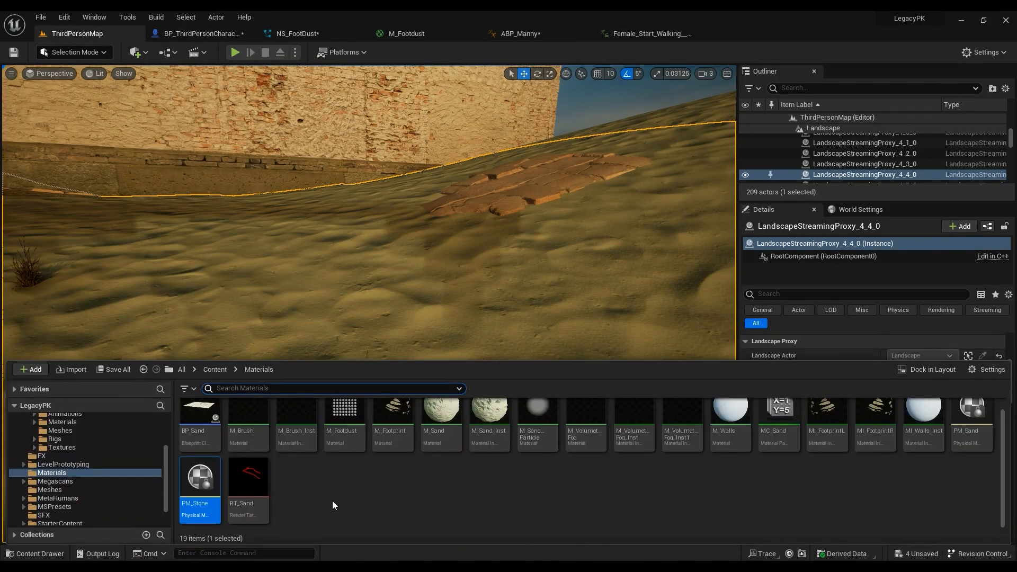
pyautogui.rightClick(300, 499)
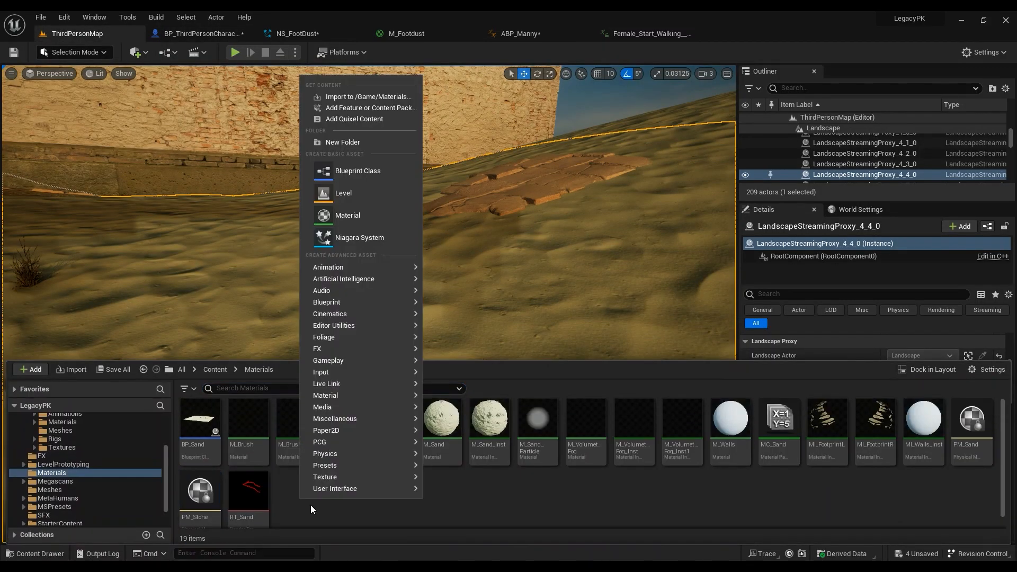
pyautogui.click(345, 216)
pyautogui.press('Return')
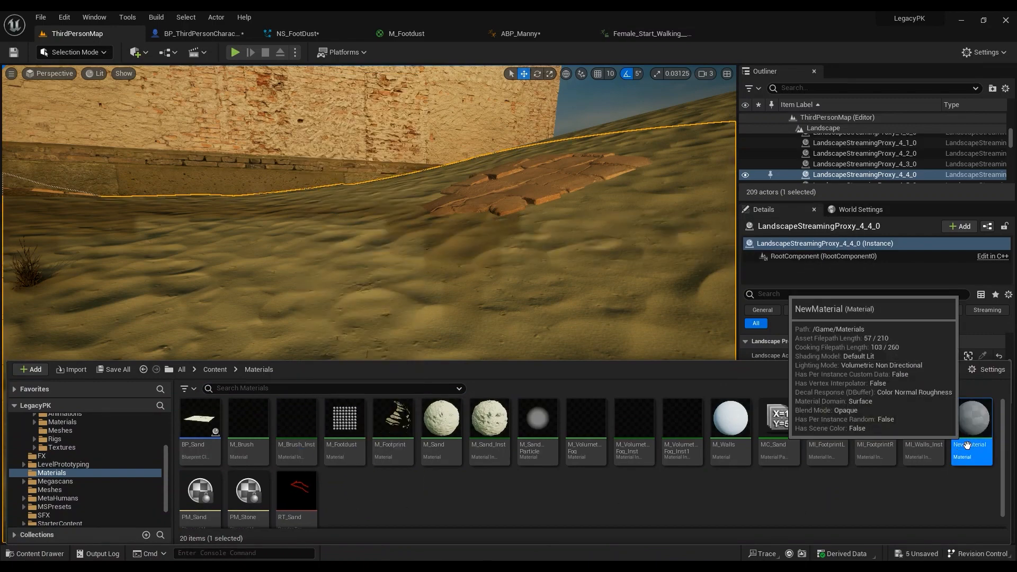
pyautogui.press('Delete')
pyautogui.click(470, 464)
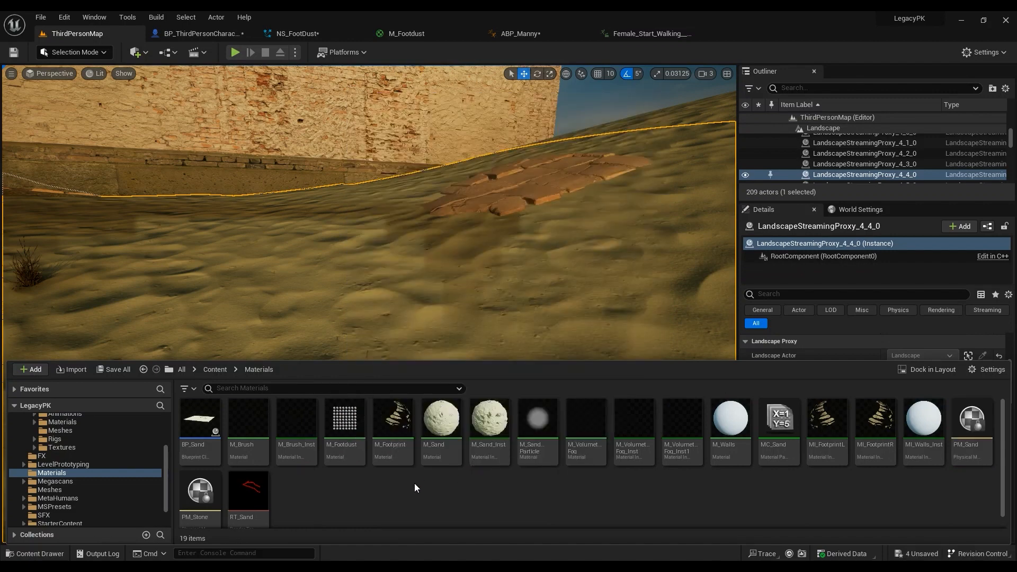
# - Open the M_Footdust material from the Materials folder and bring its whole node graph into view
pyautogui.scroll(-1, 401, 497)
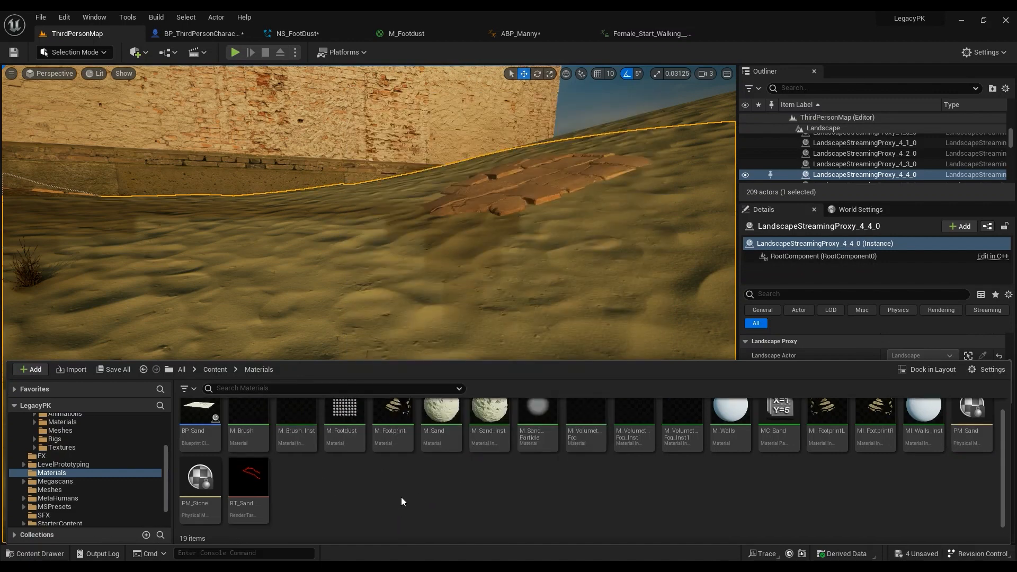
pyautogui.scroll(1, 847, 488)
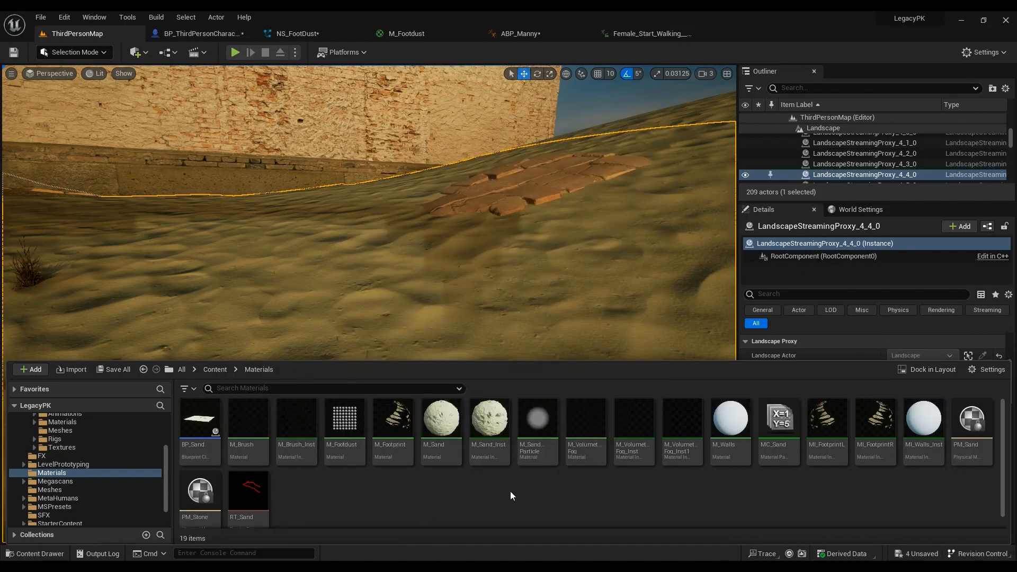
pyautogui.scroll(-1, 509, 491)
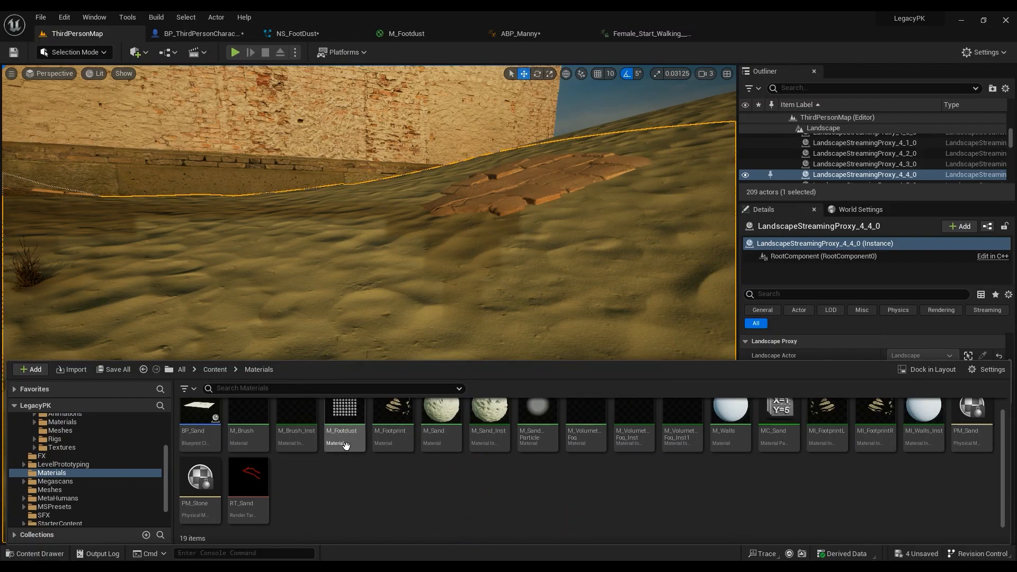
pyautogui.doubleClick(336, 419)
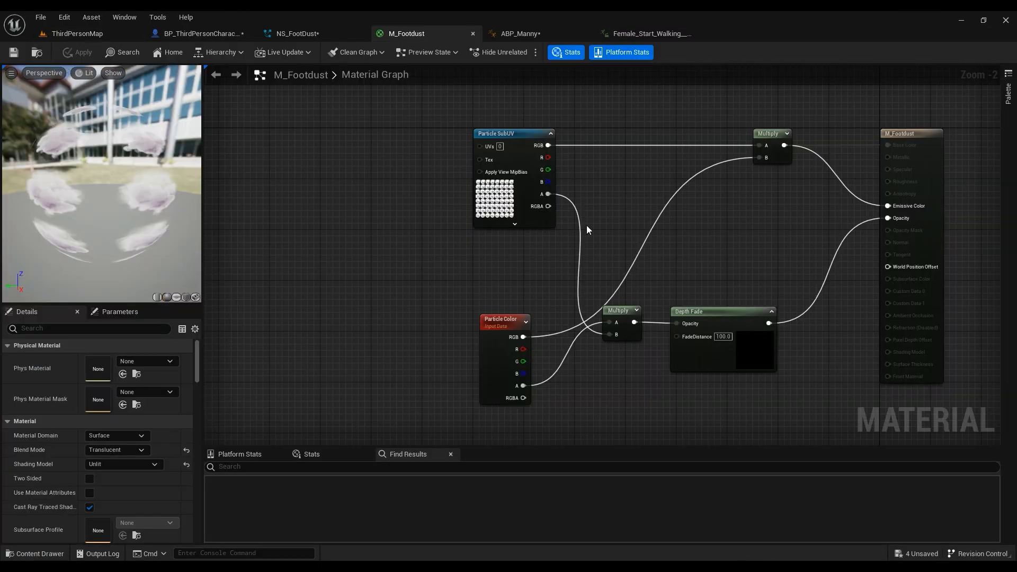
pyautogui.moveTo(586, 224); pyautogui.dragTo(441, 225, button='right')
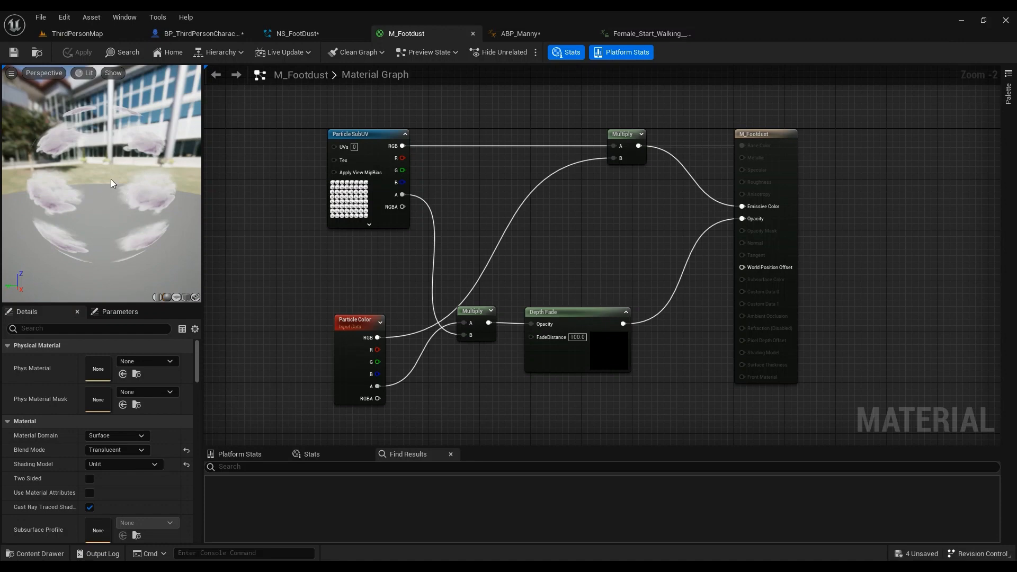
# - Inspect the smoke flipbook texture assigned to the Particle SubUV node, and close its texture editor
pyautogui.click(350, 201)
pyautogui.scroll(-1, 96, 466)
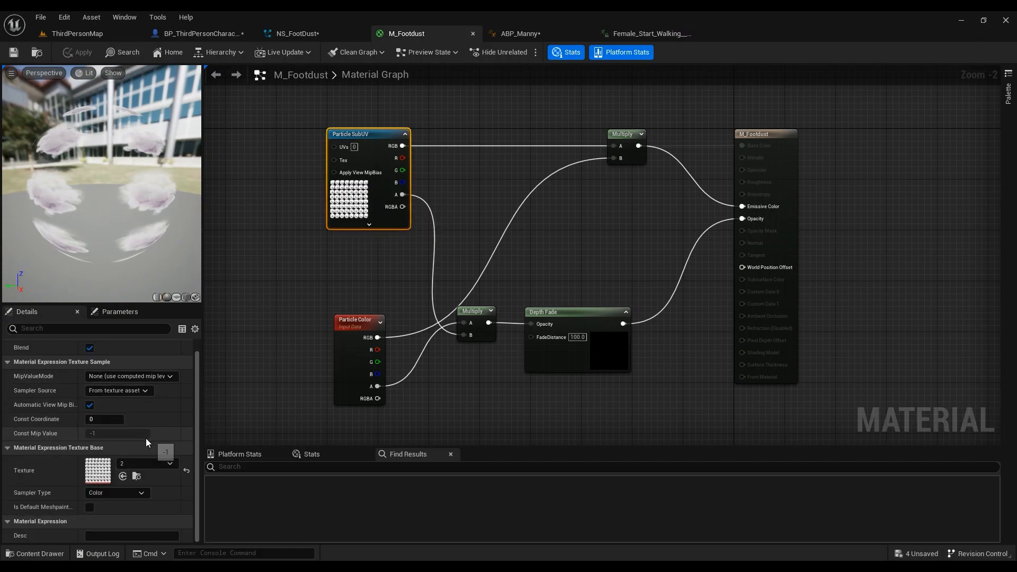
pyautogui.doubleClick(96, 479)
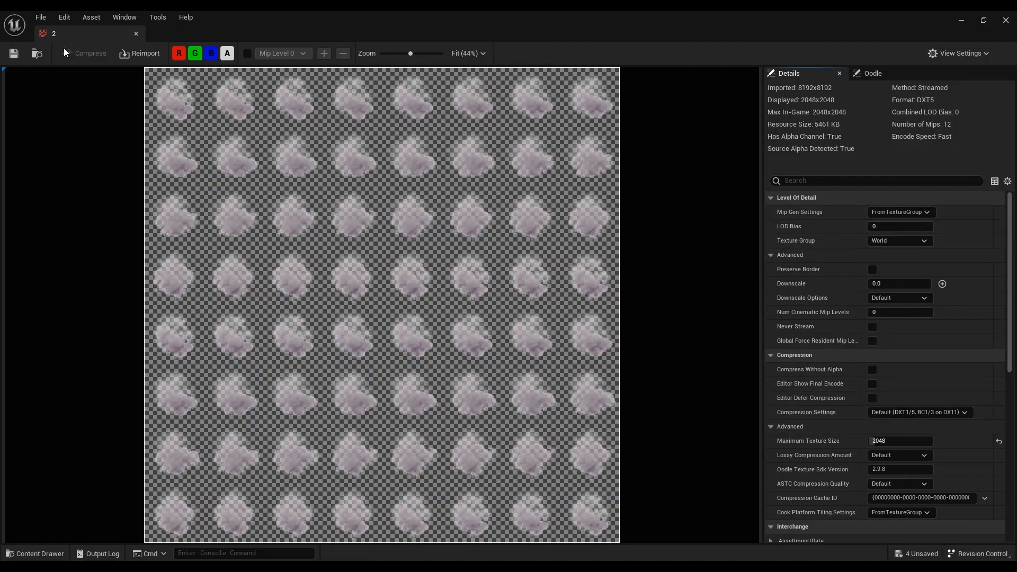
pyautogui.scroll(-3, 857, 379)
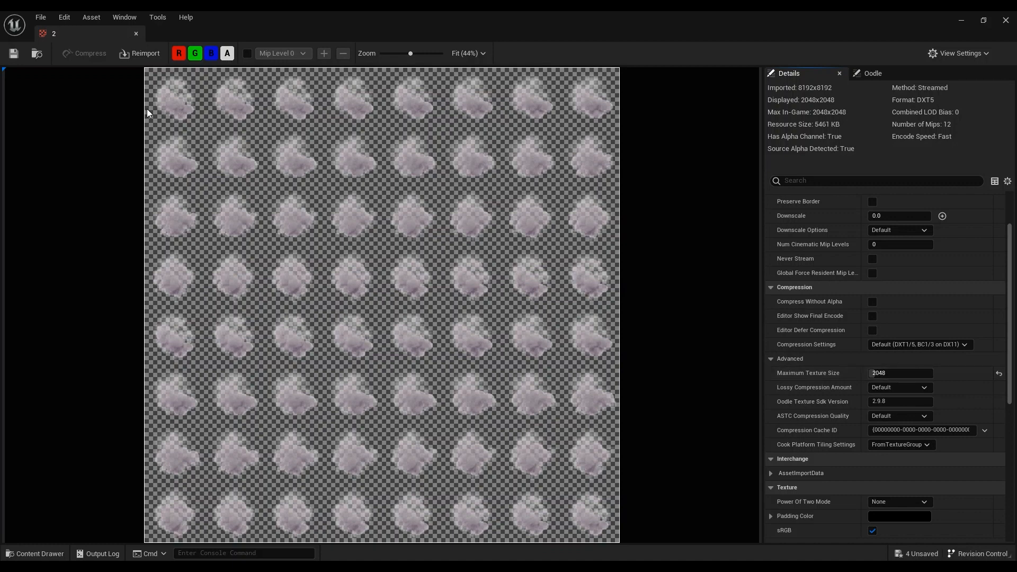
pyautogui.click(137, 34)
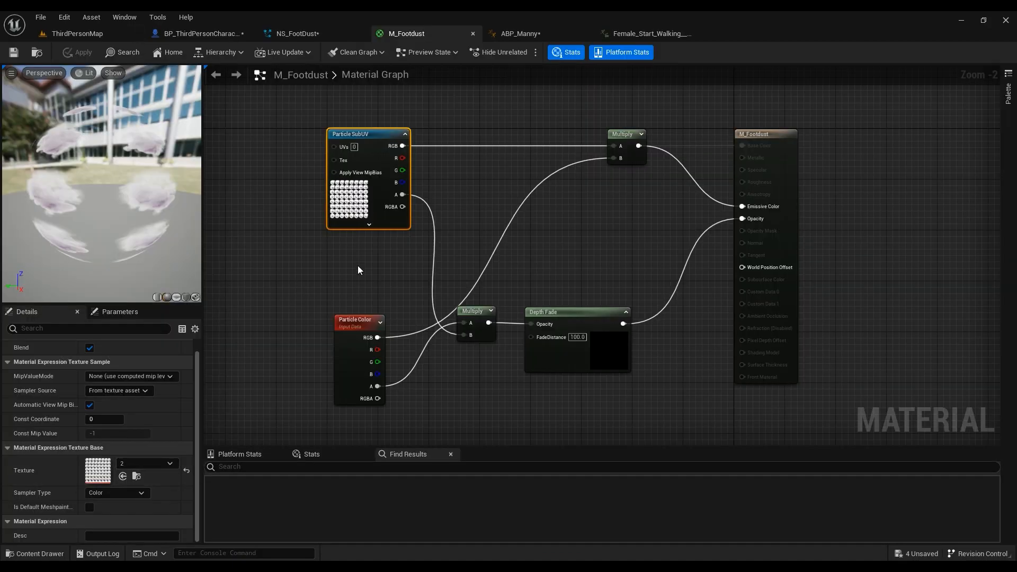
# - Add another ParticleSubUV node to the M_Footdust graph and look up texture 2 as its Texture
pyautogui.rightClick(310, 237)
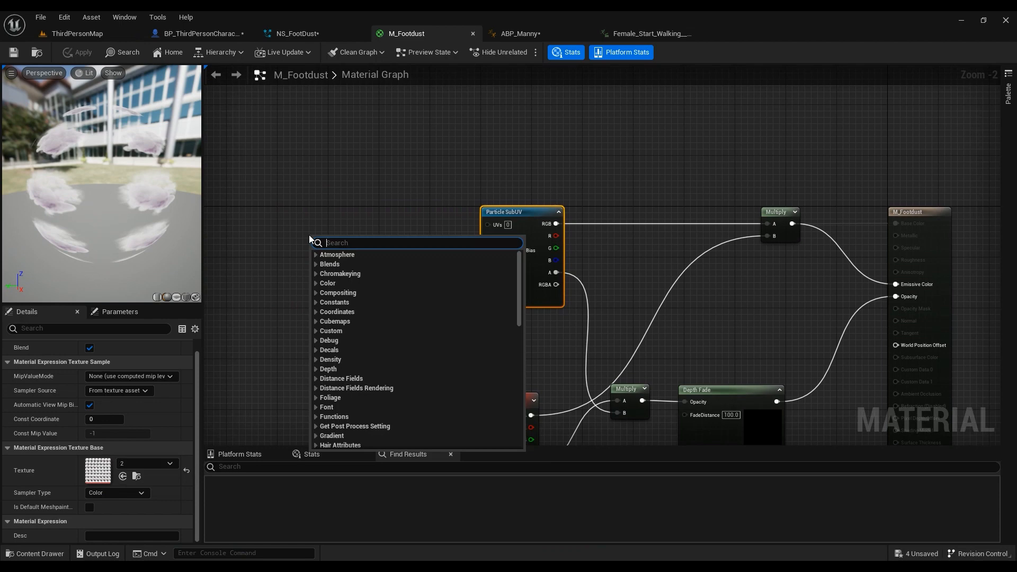
pyautogui.write('particle sub')
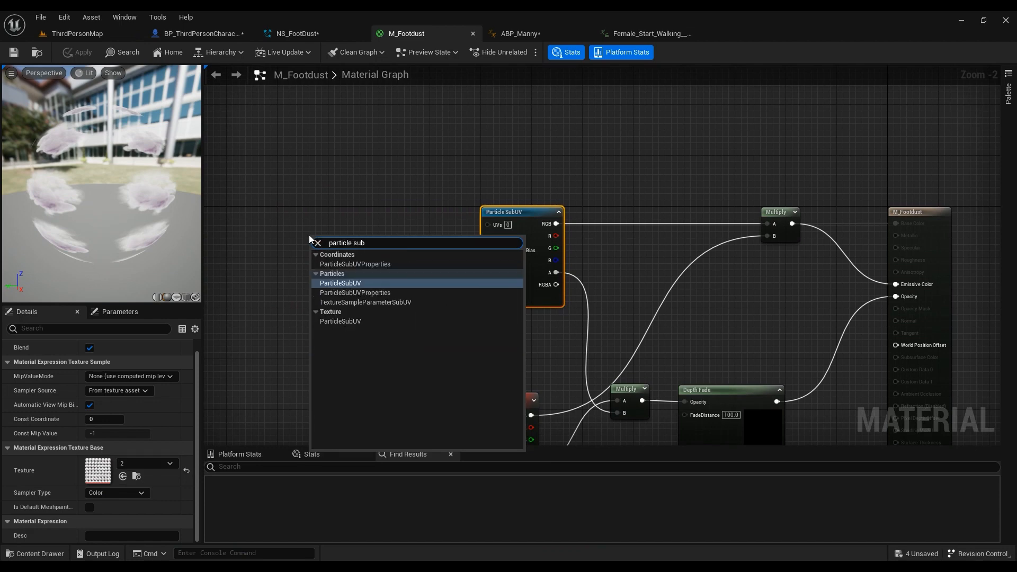
pyautogui.click(382, 283)
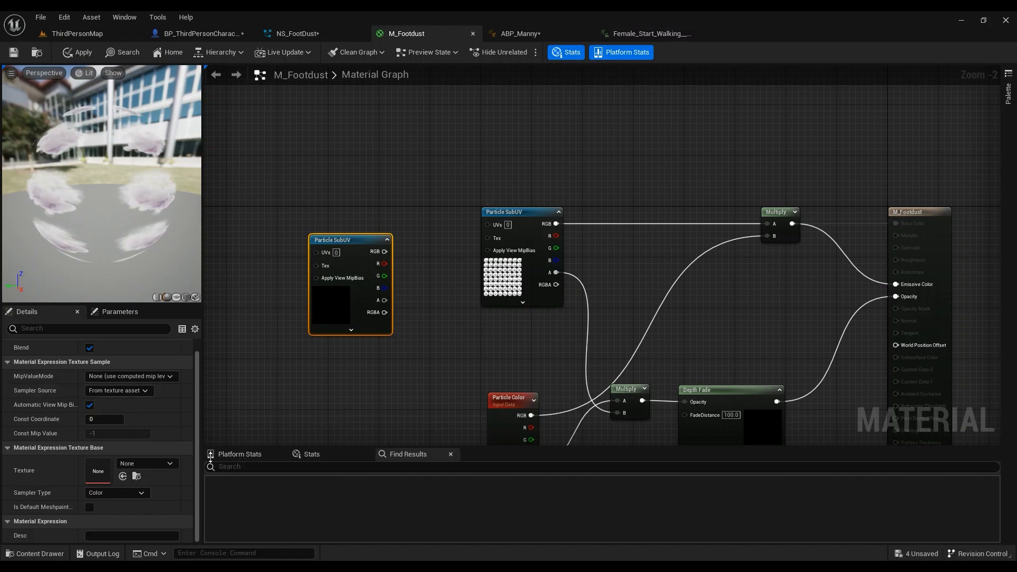
pyautogui.click(140, 463)
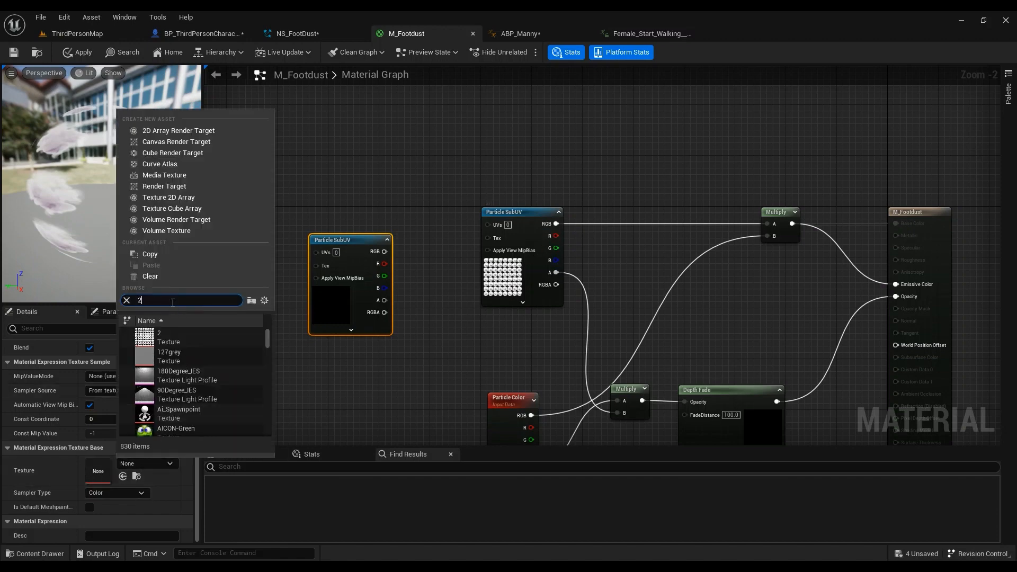
# - Assign texture 2 to the unconnected Particle SubUV node, and delete that node
pyautogui.click(163, 338)
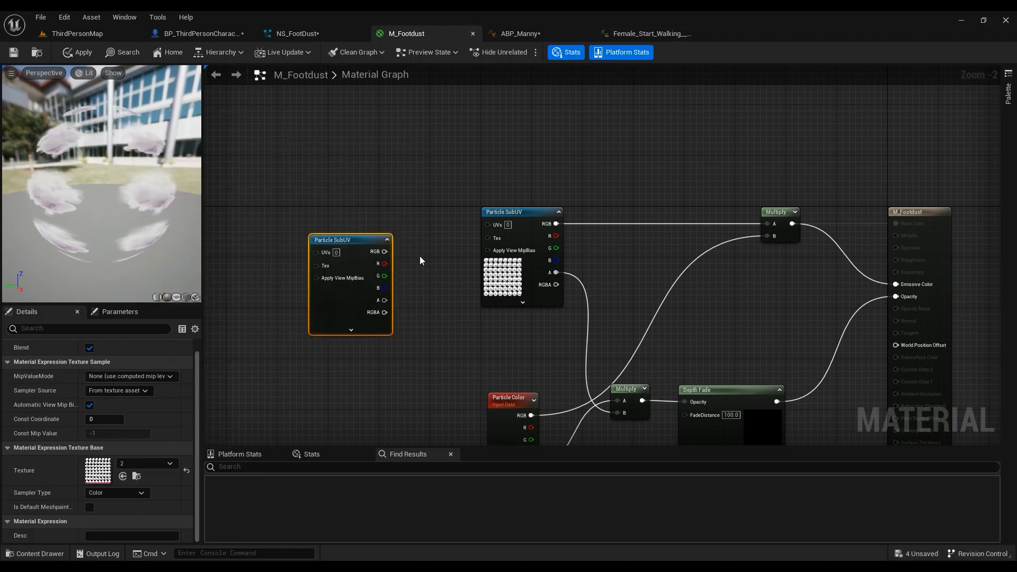
pyautogui.press('Delete')
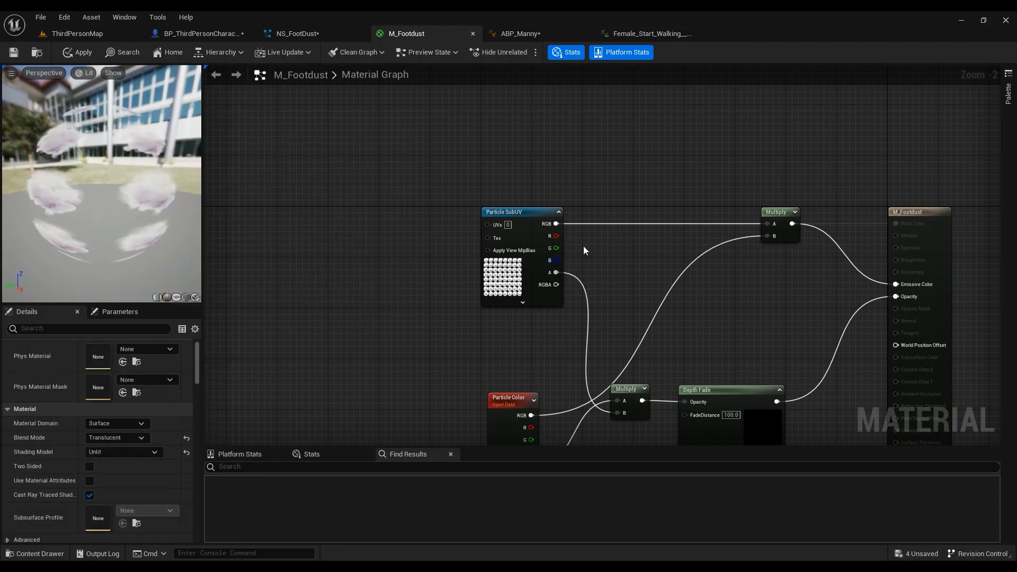
# - Add a Multiply node fed by the Particle SubUV node's RGB output, and delete it
pyautogui.moveTo(582, 245); pyautogui.dragTo(449, 242, button='right')
pyautogui.click(444, 229)
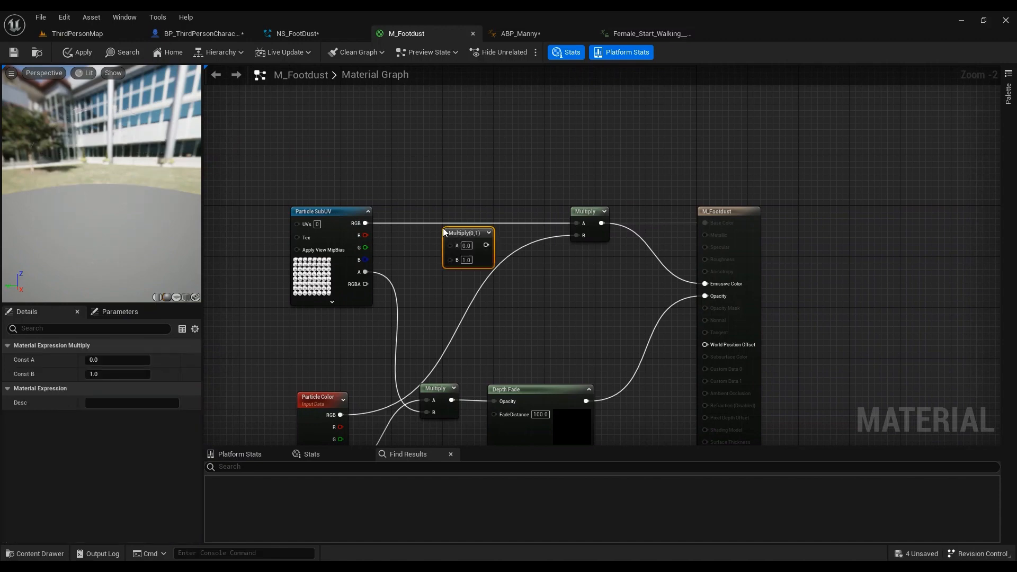
pyautogui.moveTo(357, 229); pyautogui.dragTo(450, 245)
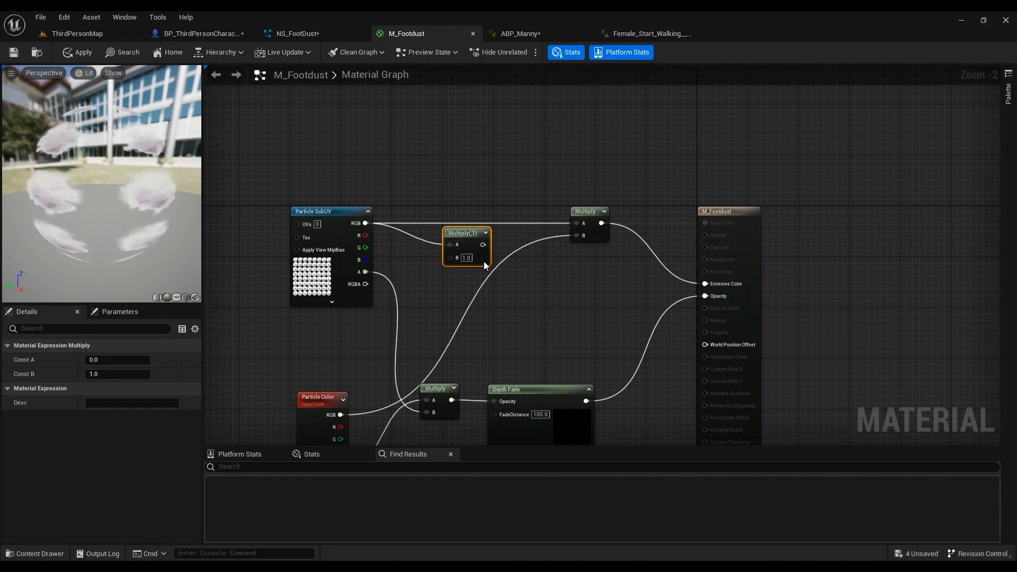
pyautogui.press('Delete')
# - Add a second Particle Color node beside the existing one, and delete it
pyautogui.click(759, 237)
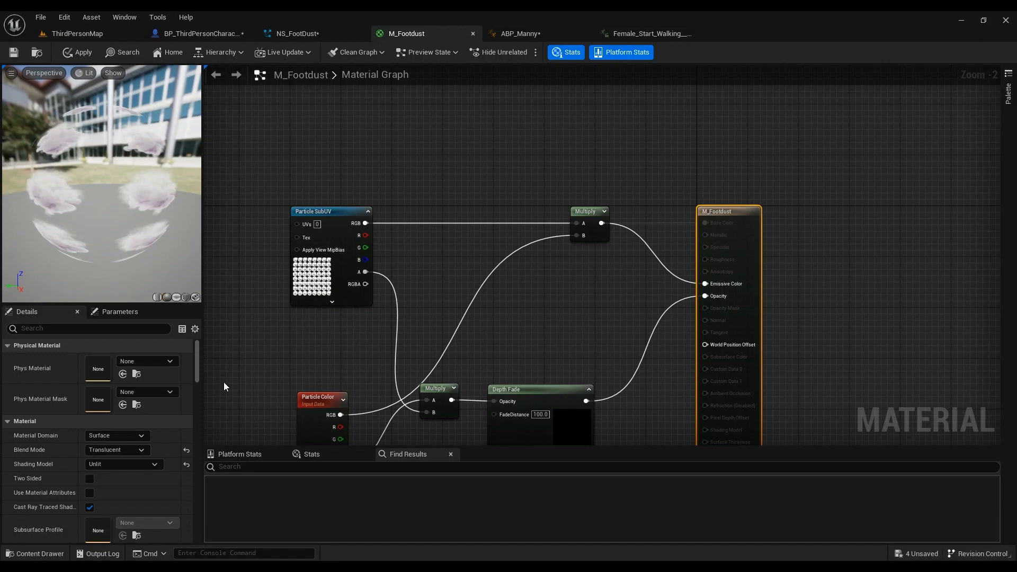
pyautogui.moveTo(325, 380); pyautogui.dragTo(341, 253, button='right')
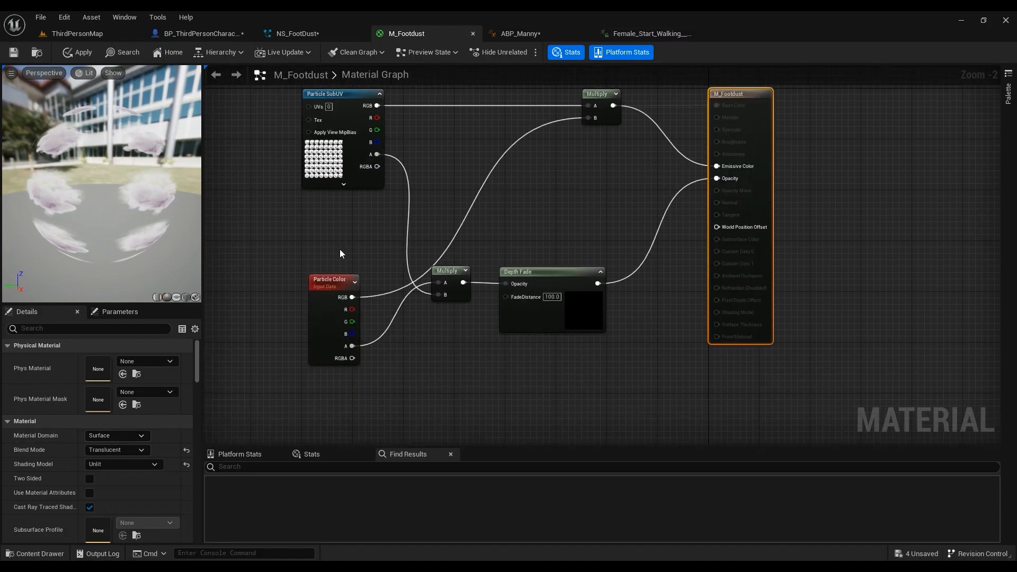
pyautogui.moveTo(271, 279); pyautogui.dragTo(299, 286, button='right')
pyautogui.rightClick(299, 286)
pyautogui.write('pa')
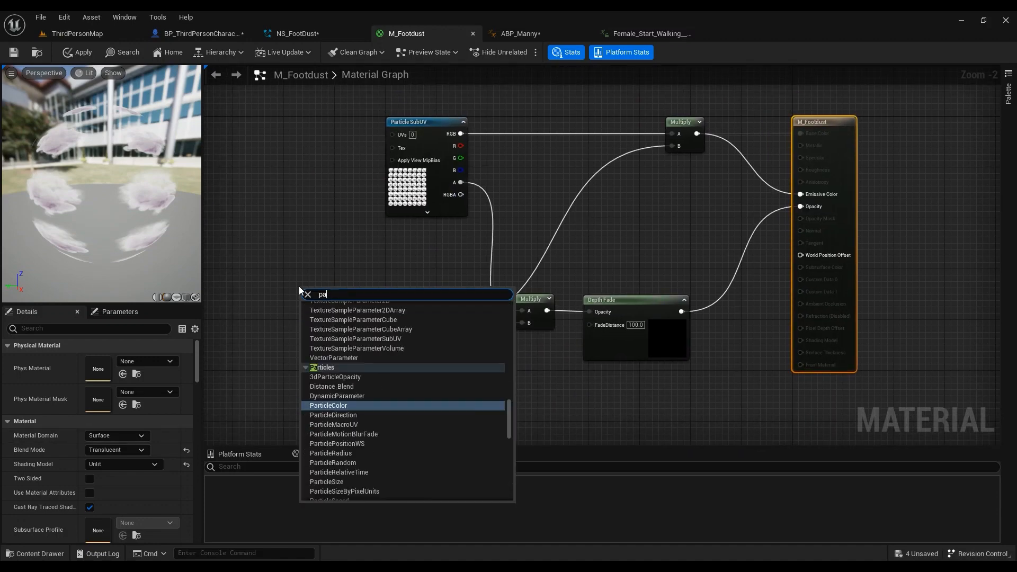
pyautogui.write('rticle colr')
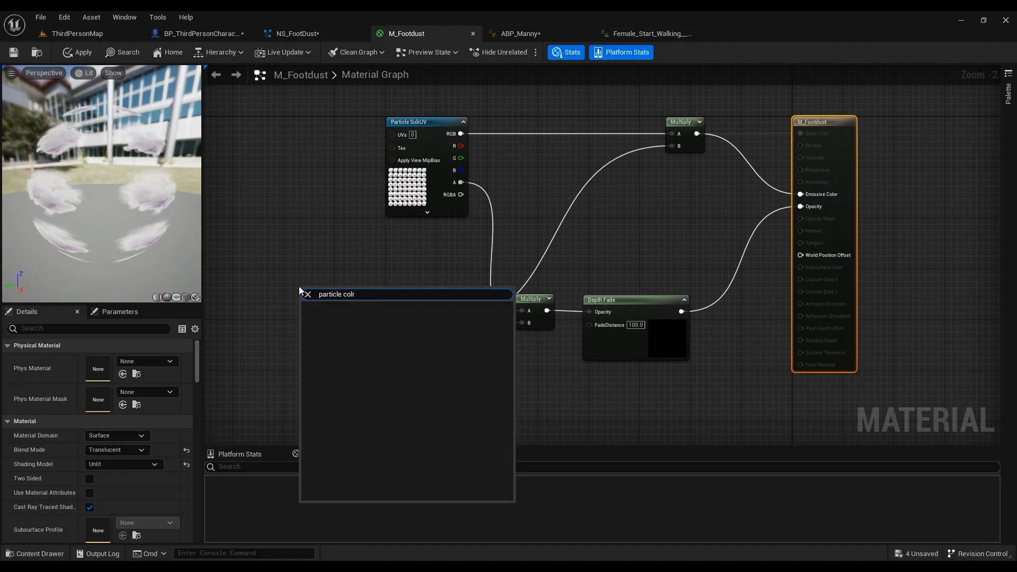
pyautogui.press('BackSpace')
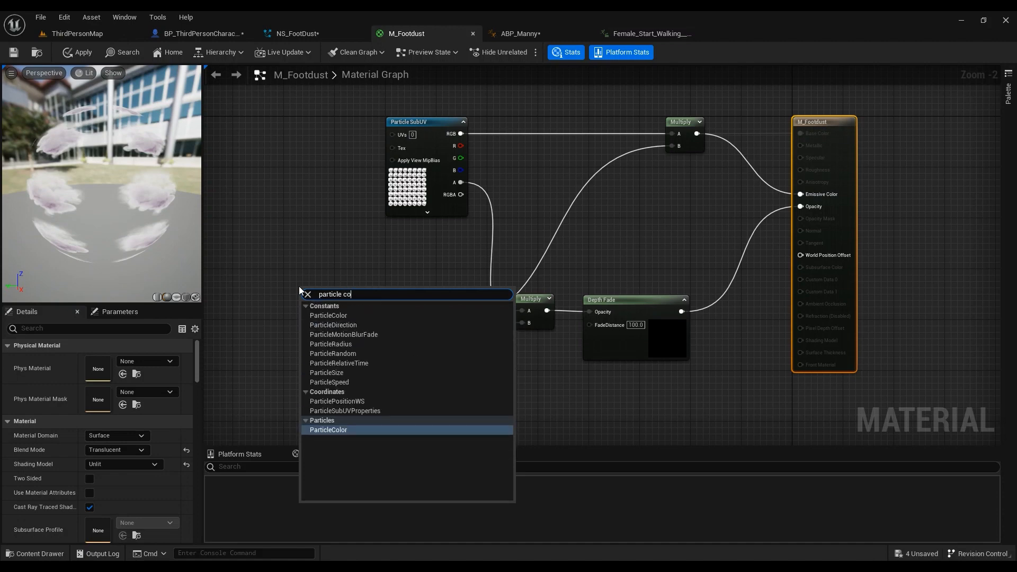
pyautogui.press('Return')
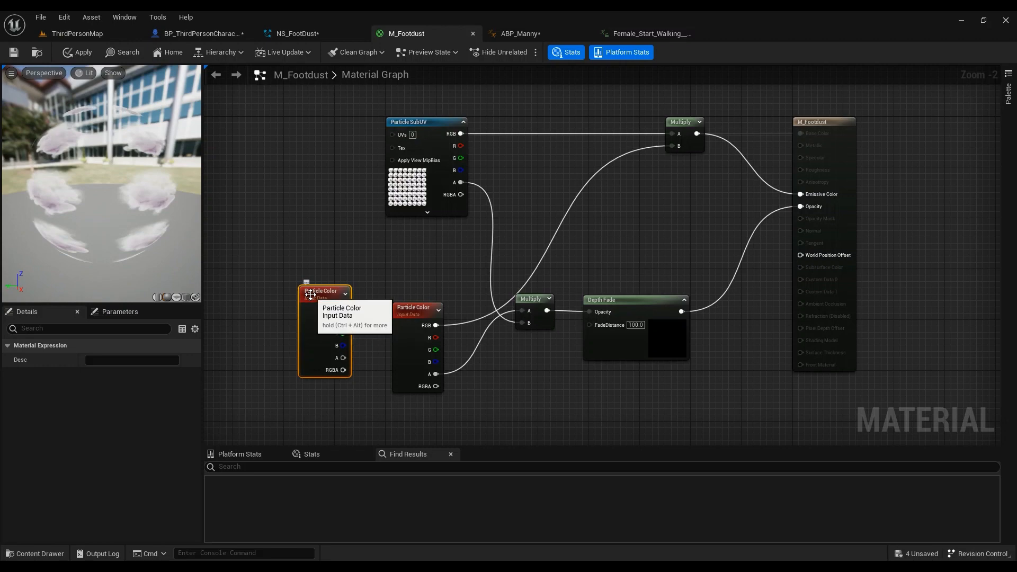
pyautogui.press('Delete')
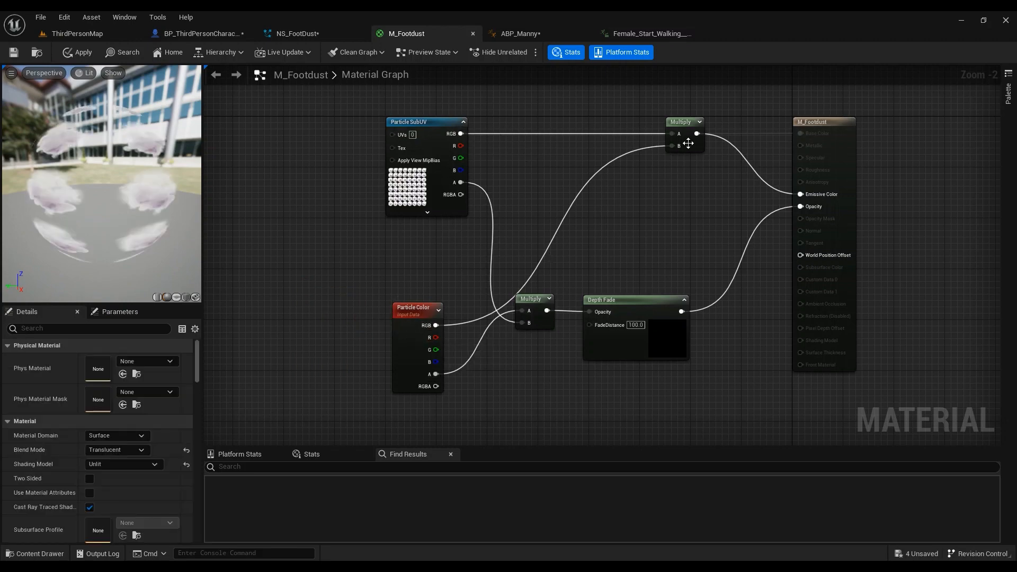
# - Try a Multiply node with B set to 0.5 before Emissive Color, delete it and reconnect the original Multiply to Emissive Color
pyautogui.click(391, 194)
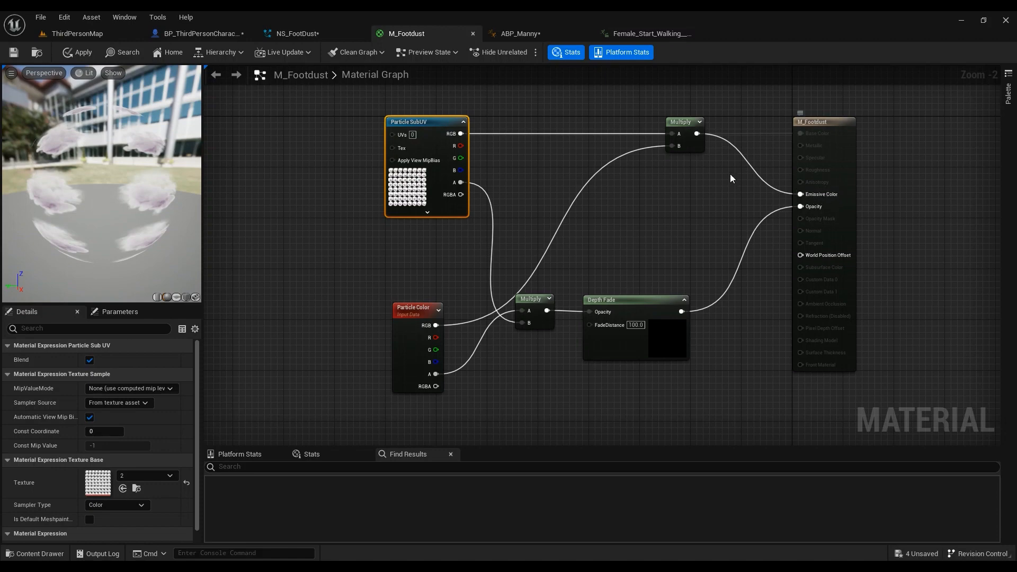
pyautogui.moveTo(730, 178); pyautogui.dragTo(706, 182, button='right')
pyautogui.click(698, 188)
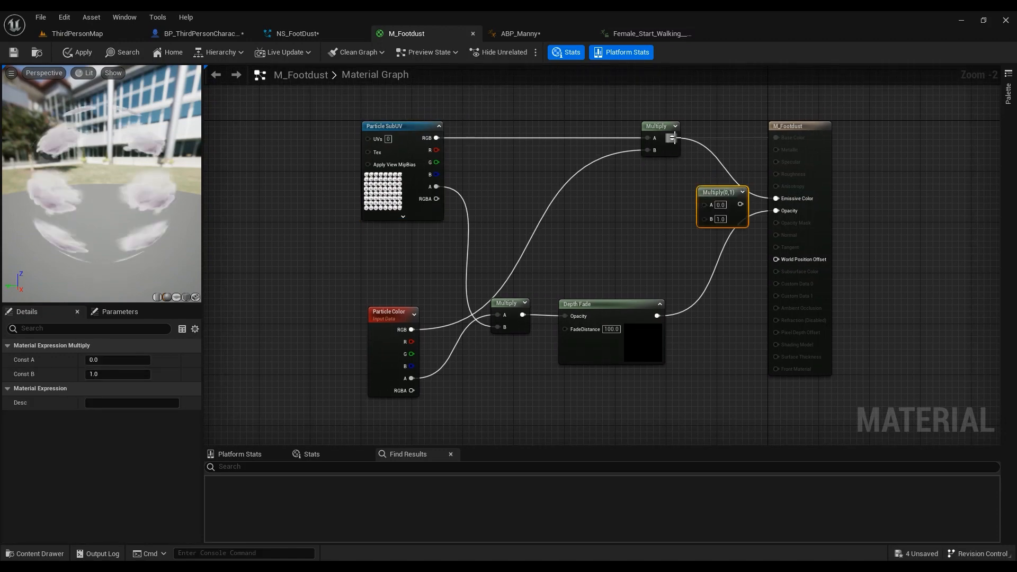
pyautogui.moveTo(671, 137); pyautogui.dragTo(764, 207)
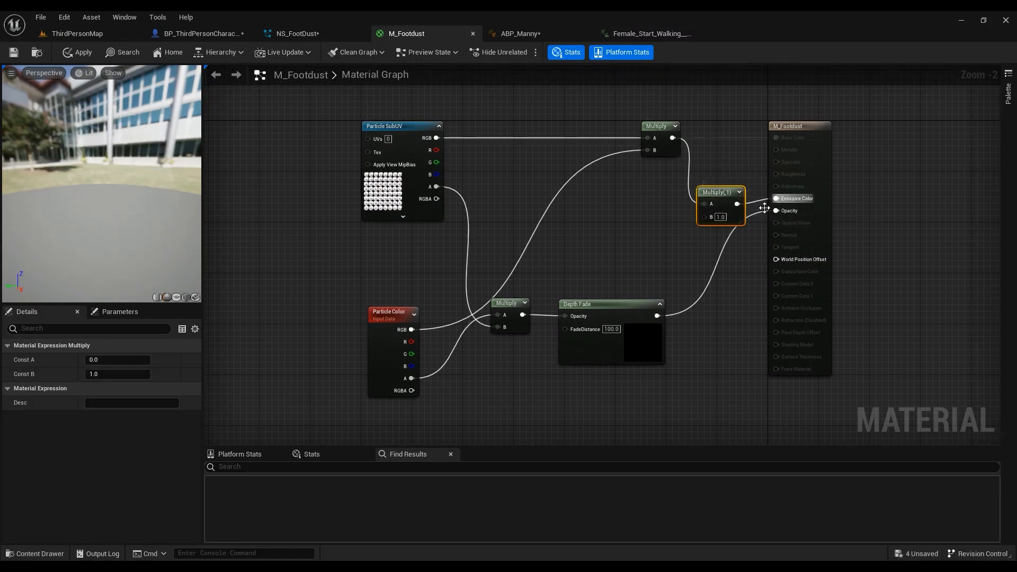
pyautogui.click(721, 217)
pyautogui.write('0.5')
pyautogui.press('Return')
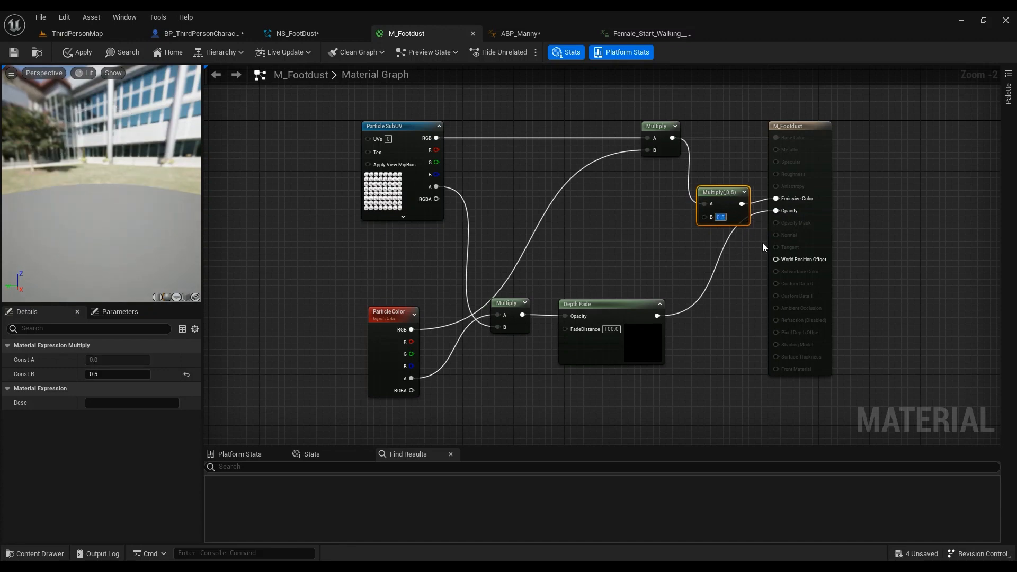
pyautogui.press('Delete')
pyautogui.moveTo(672, 137); pyautogui.dragTo(776, 199)
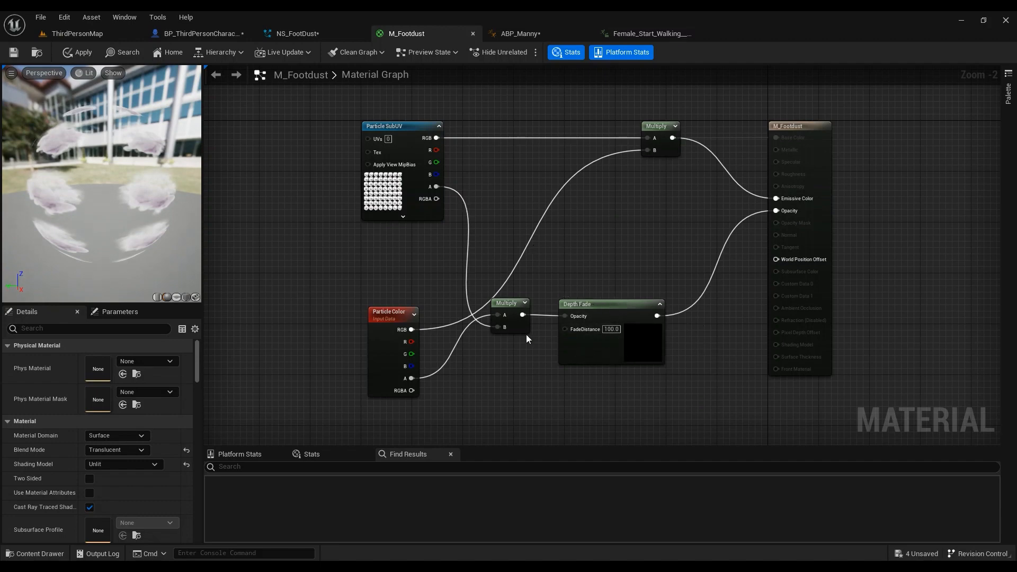
# - Open texture 2 from the Particle SubUV node to examine its sprite sheet, and close the texture editor
pyautogui.moveTo(552, 275); pyautogui.dragTo(509, 300, button='right')
pyautogui.scroll(2, 387, 226)
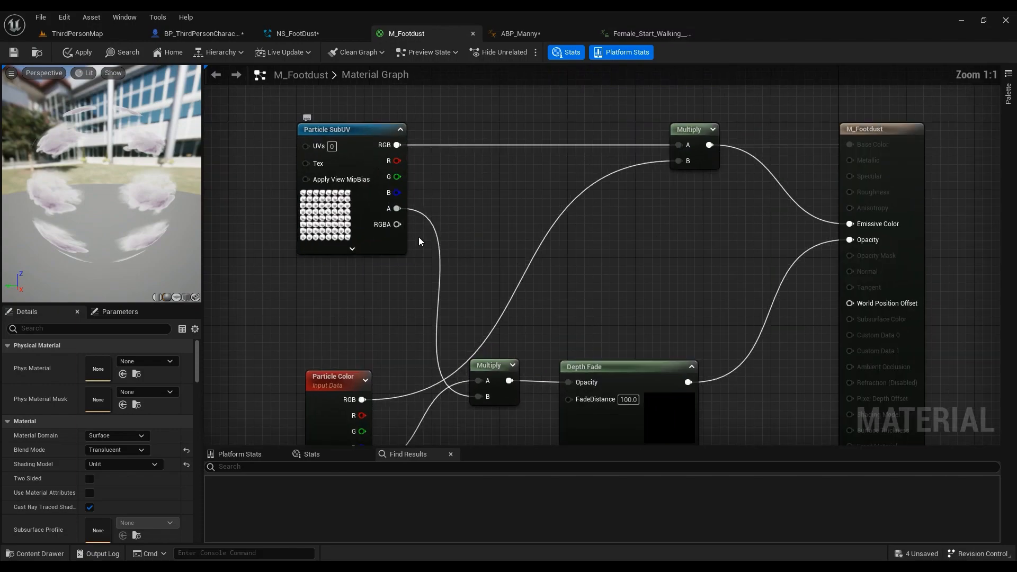
pyautogui.moveTo(418, 237); pyautogui.dragTo(529, 208, button='right')
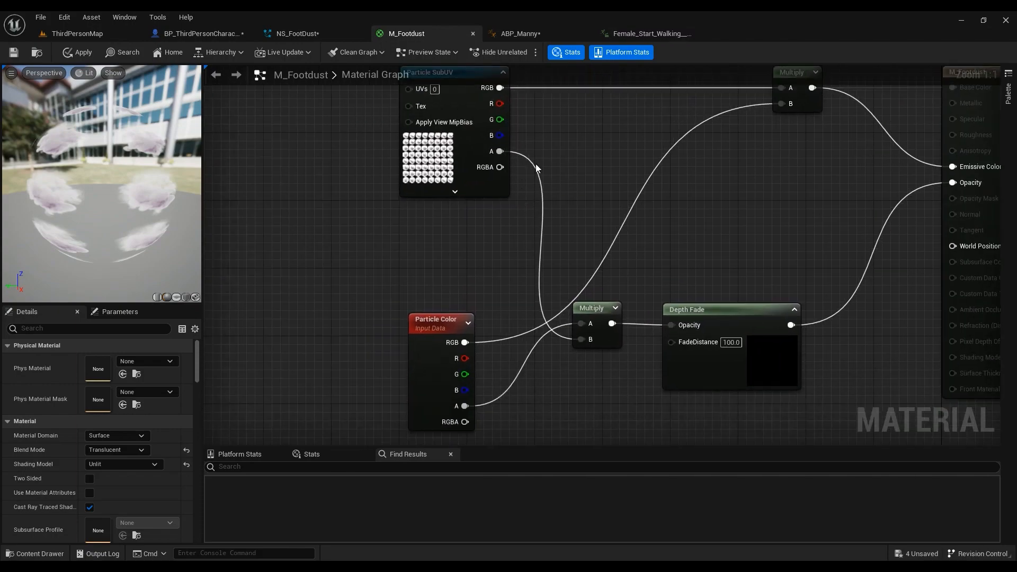
pyautogui.moveTo(535, 163); pyautogui.dragTo(555, 203, button='right')
pyautogui.click(431, 216)
pyautogui.doubleClick(102, 490)
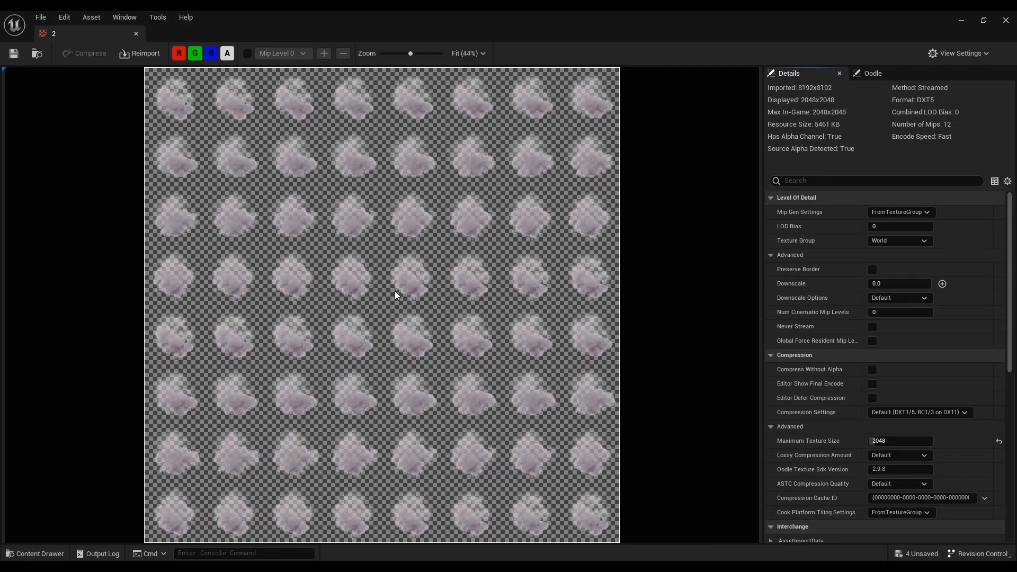
pyautogui.click(136, 35)
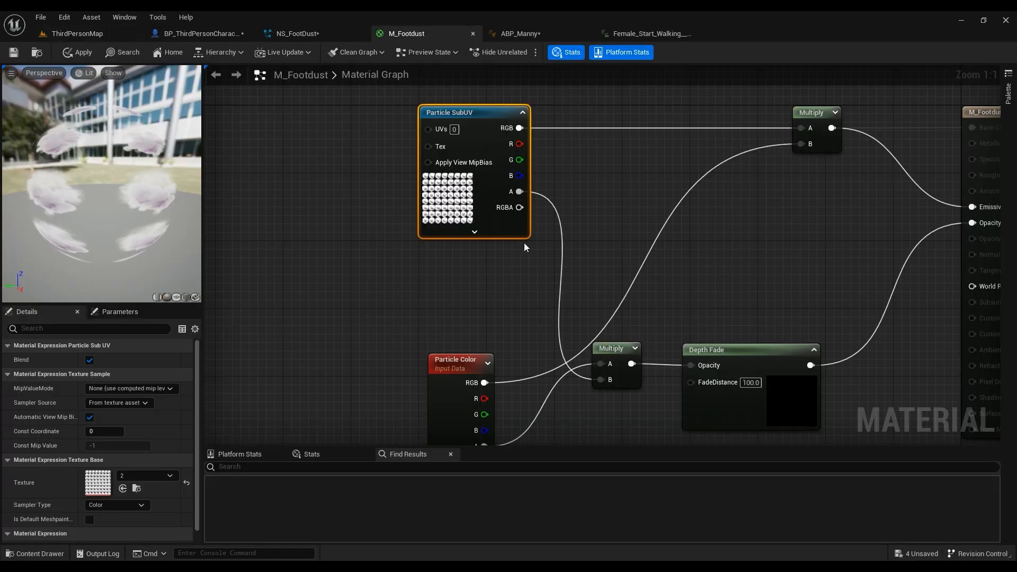
# - Multiply the Particle SubUV and Particle Color alphas into a new Depth Fade node, and delete both new nodes
pyautogui.moveTo(570, 258); pyautogui.dragTo(605, 209, button='right')
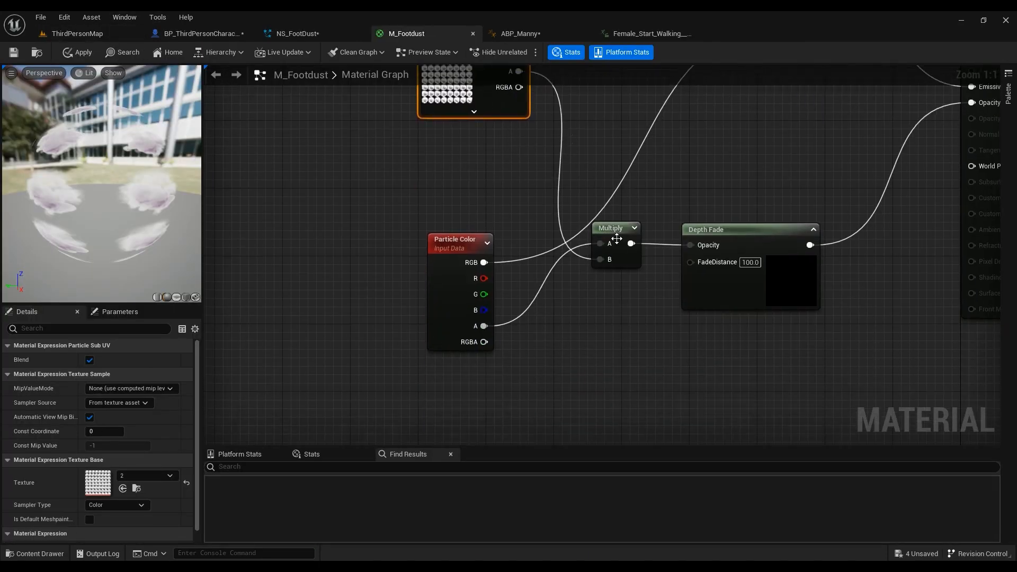
pyautogui.moveTo(588, 154); pyautogui.dragTo(621, 239, button='right')
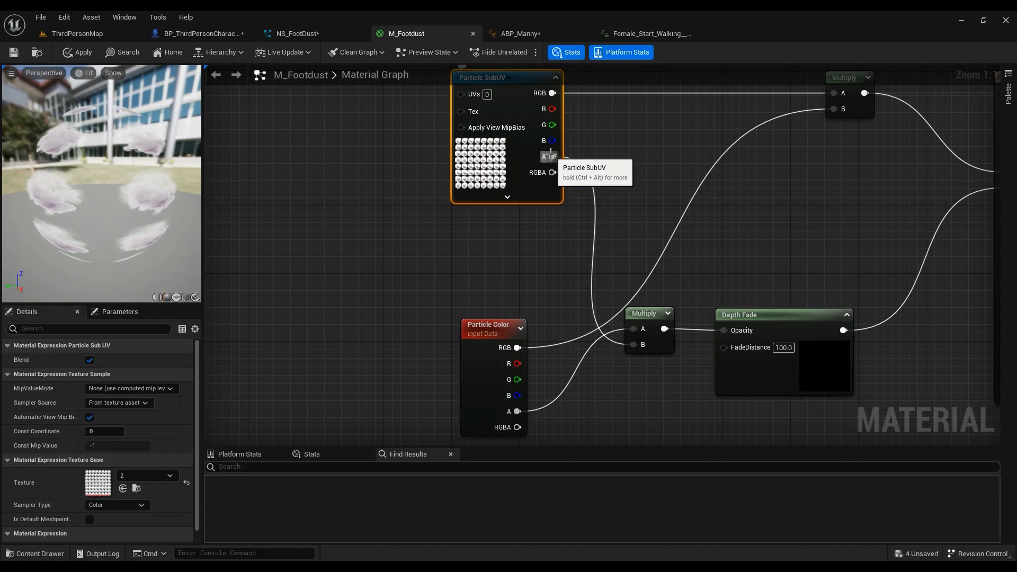
pyautogui.moveTo(595, 208); pyautogui.dragTo(549, 212, button='right')
pyautogui.click(570, 217)
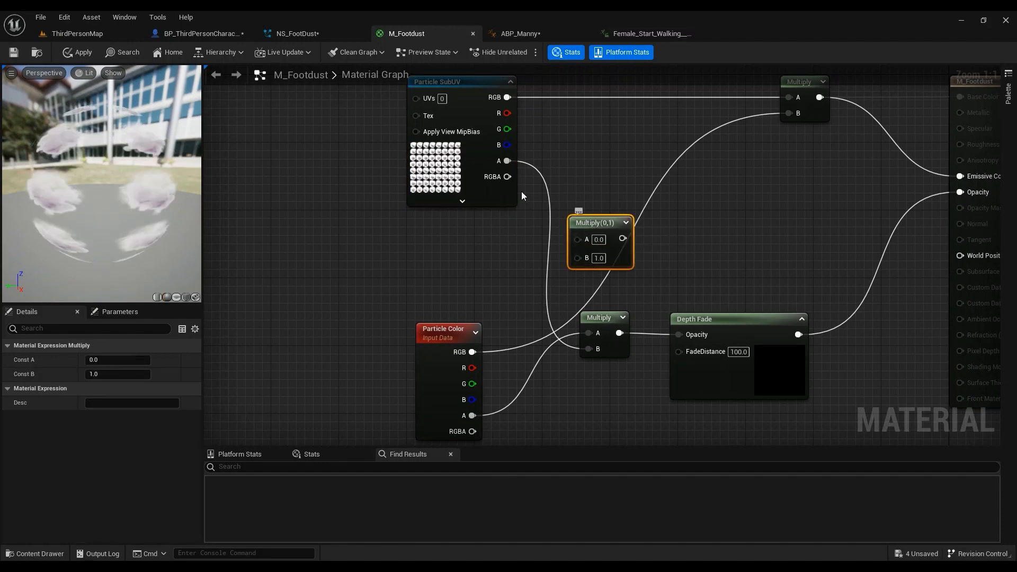
pyautogui.moveTo(505, 161); pyautogui.dragTo(579, 244)
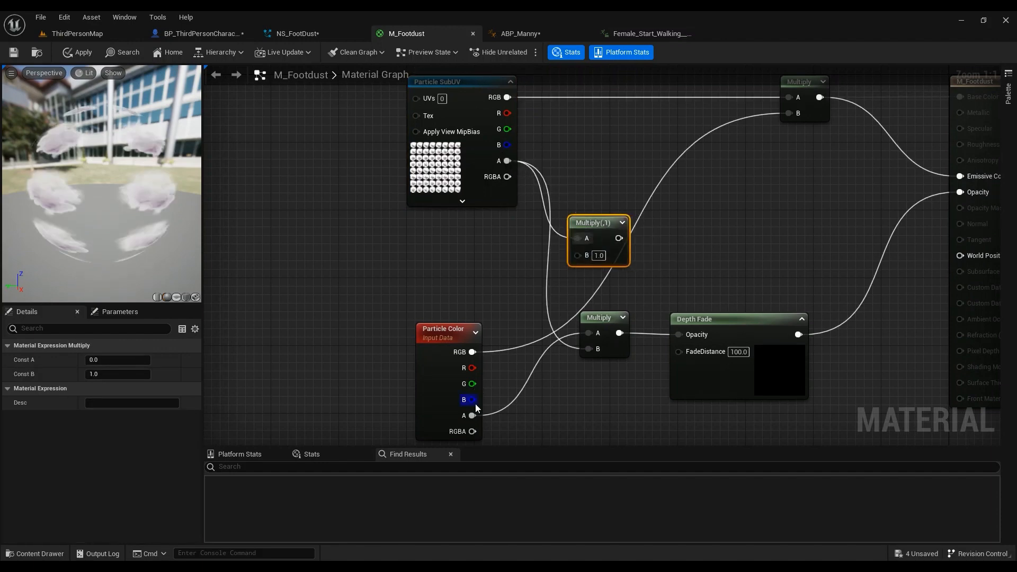
pyautogui.moveTo(471, 416); pyautogui.dragTo(649, 237)
pyautogui.write('depth')
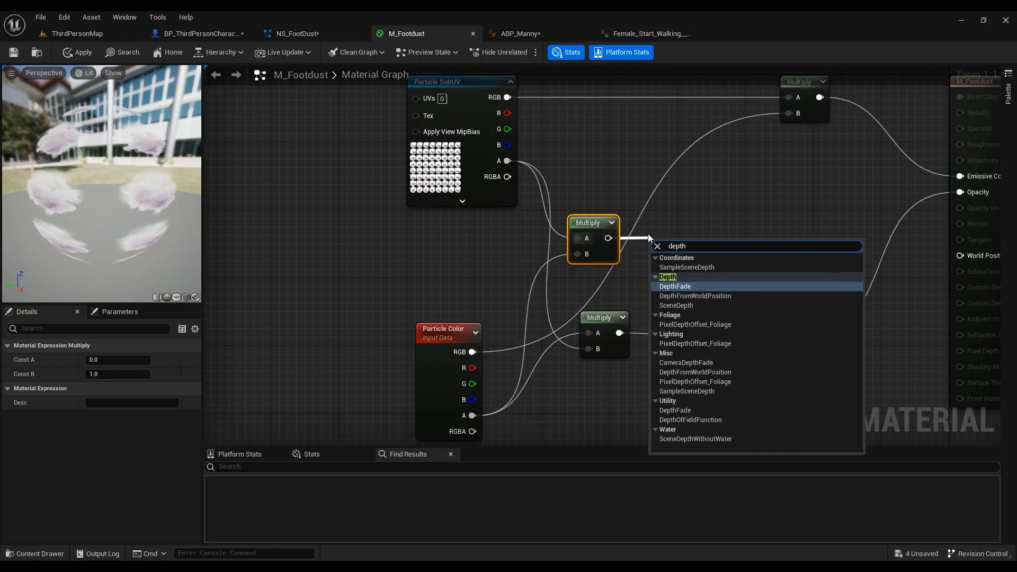
pyautogui.press('Return')
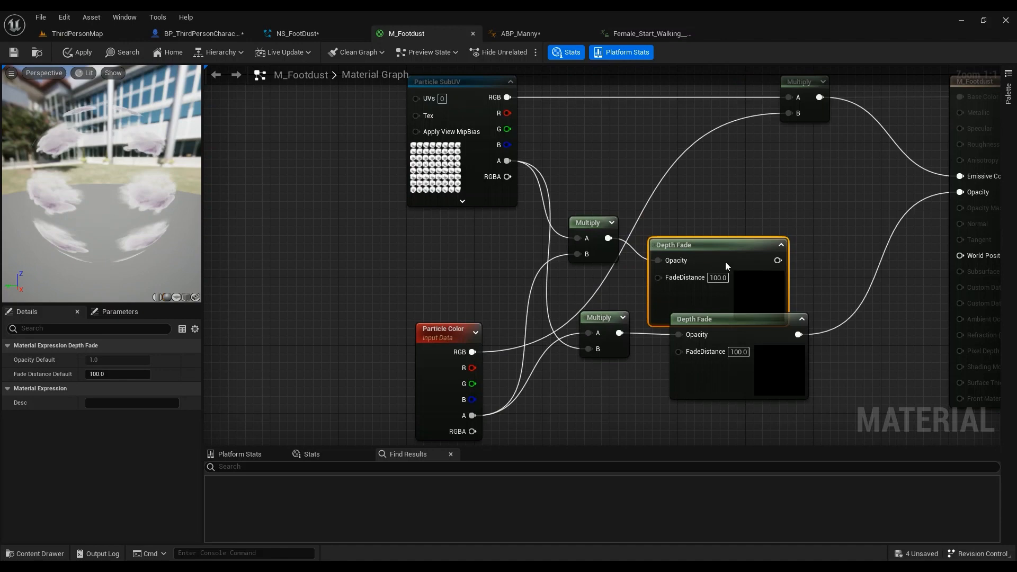
pyautogui.keyDown('ctrl'); pyautogui.click(586, 262); pyautogui.keyUp('ctrl')
pyautogui.press('Delete')
# - Apply the M_Footdust material with its Depth Fade node connected to Opacity
pyautogui.moveTo(812, 328); pyautogui.dragTo(638, 330, button='right')
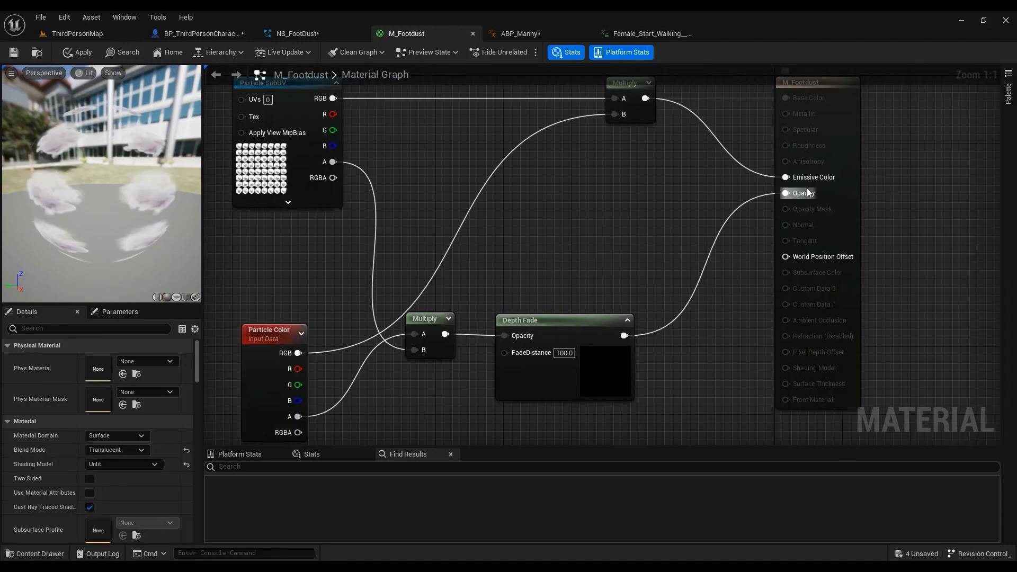
pyautogui.scroll(-4, 694, 288)
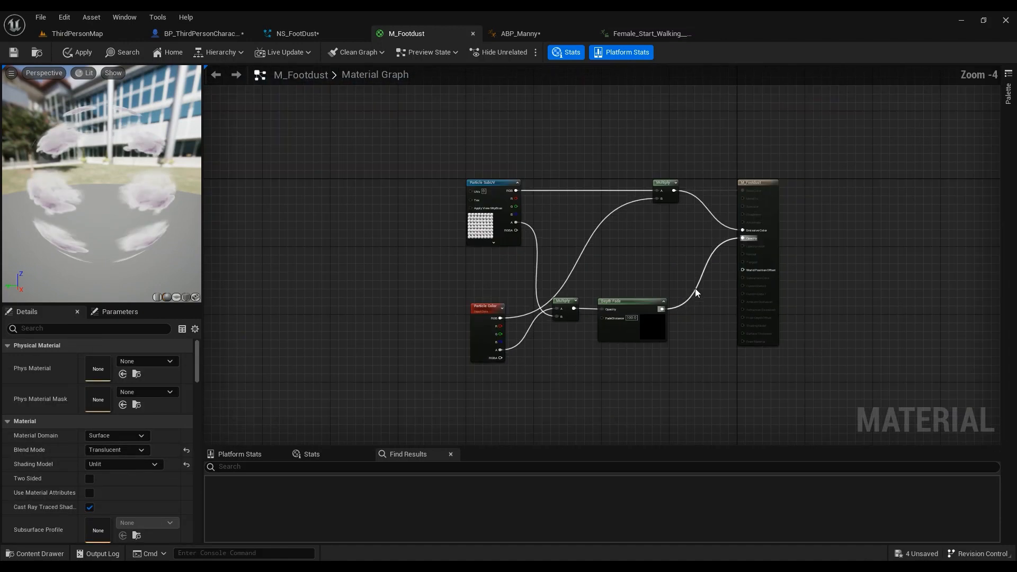
pyautogui.click(78, 53)
# - Return to the ThirdPersonMap level and open the project's Content/FX folder
pyautogui.click(74, 34)
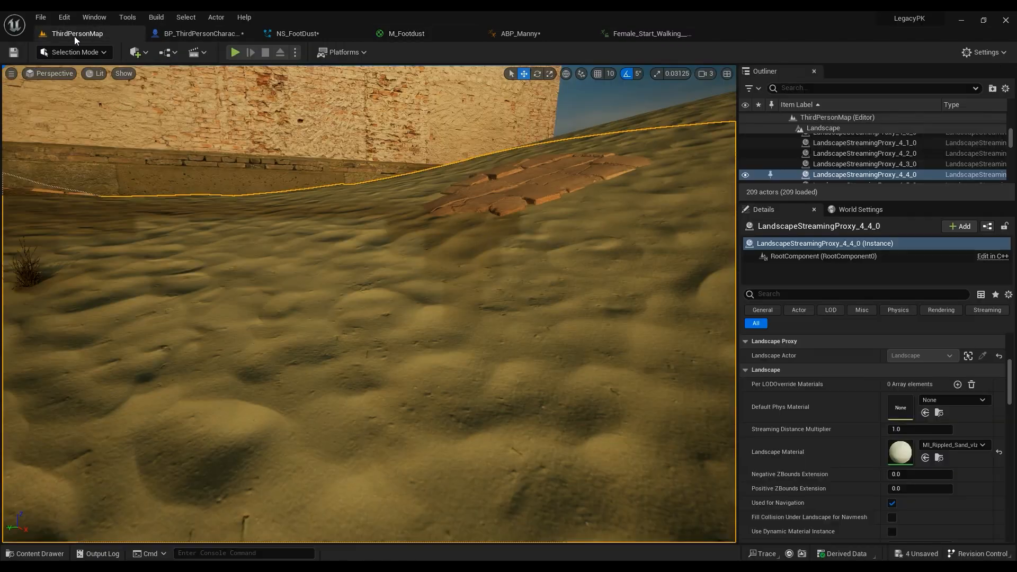
pyautogui.click(38, 553)
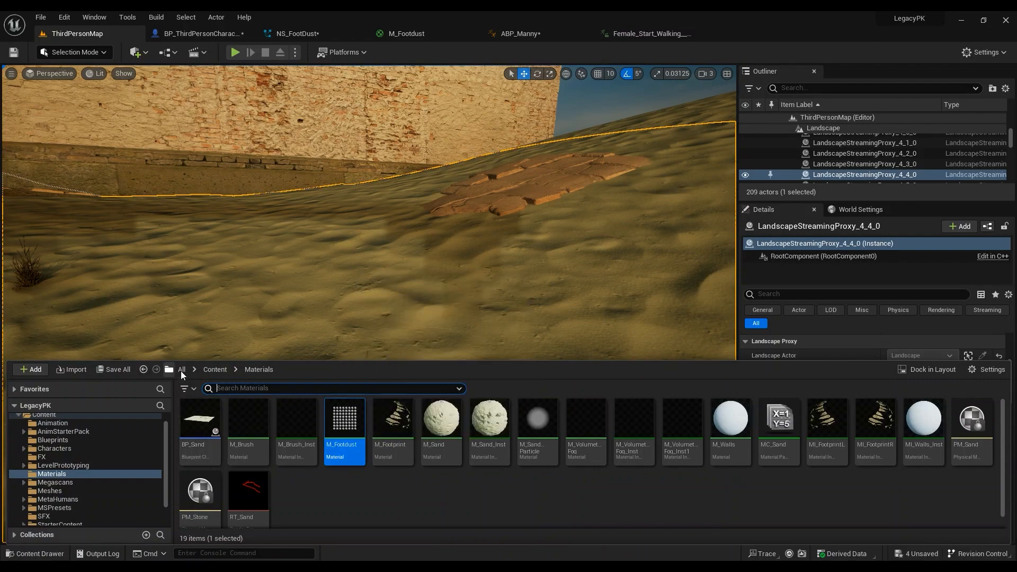
pyautogui.click(215, 370)
pyautogui.doubleClick(396, 426)
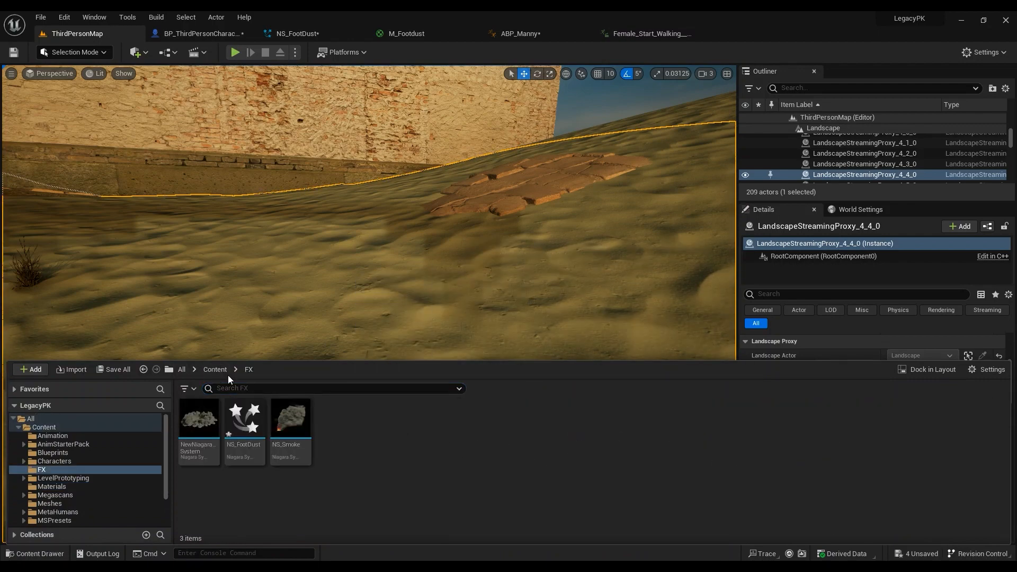
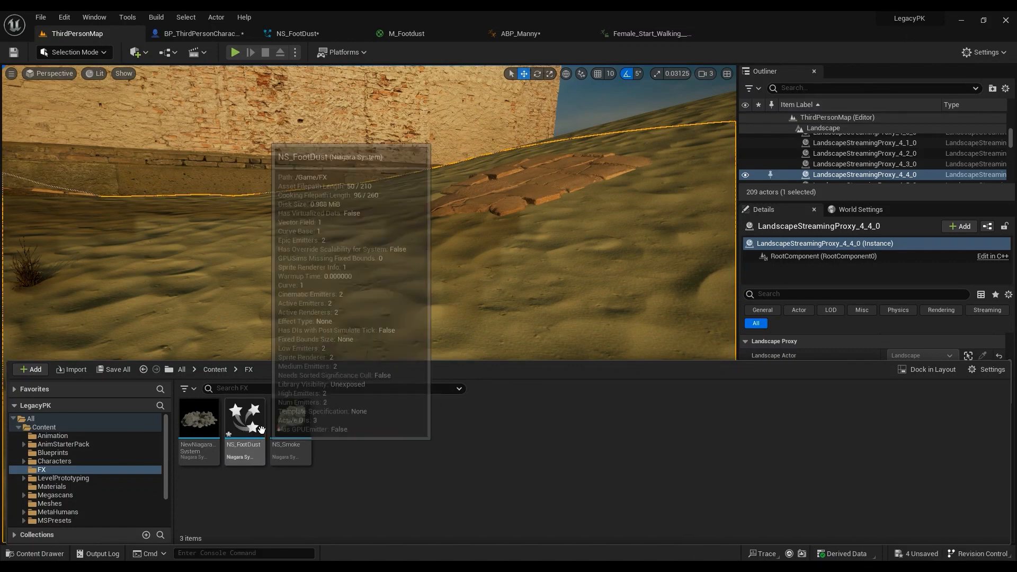
pyautogui.rightClick(336, 429)
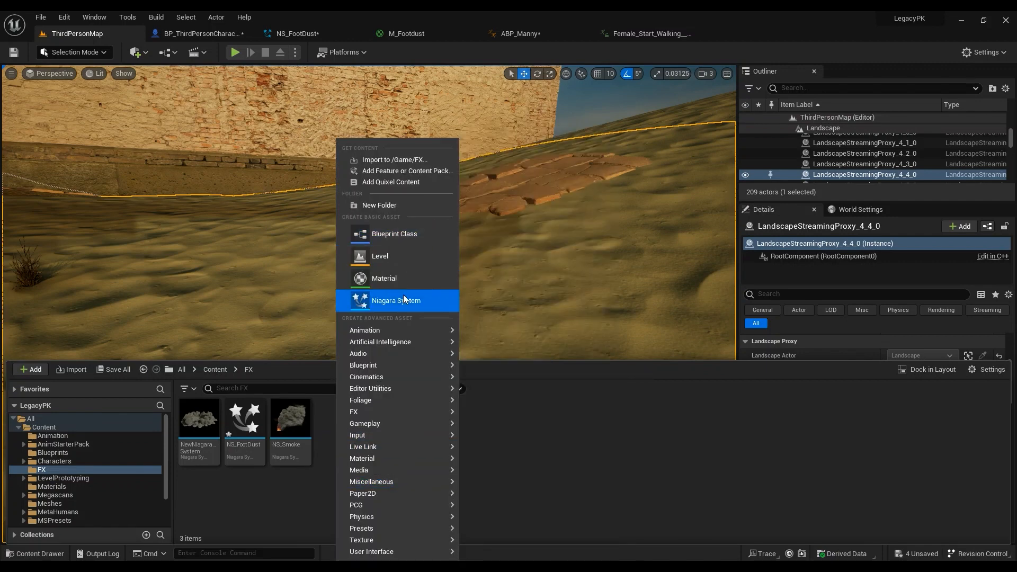
pyautogui.click(403, 301)
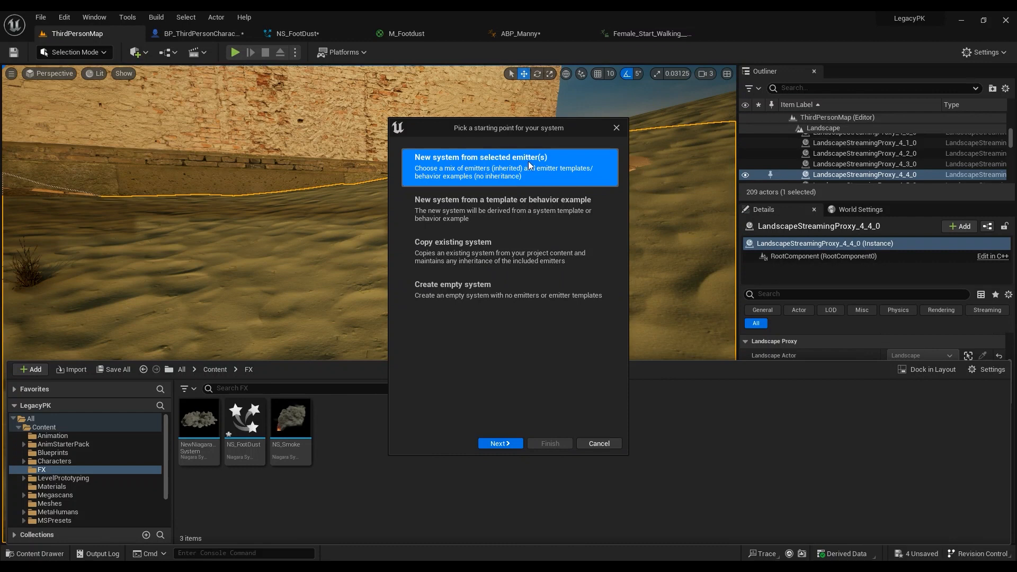
pyautogui.click(503, 443)
pyautogui.scroll(-5, 492, 337)
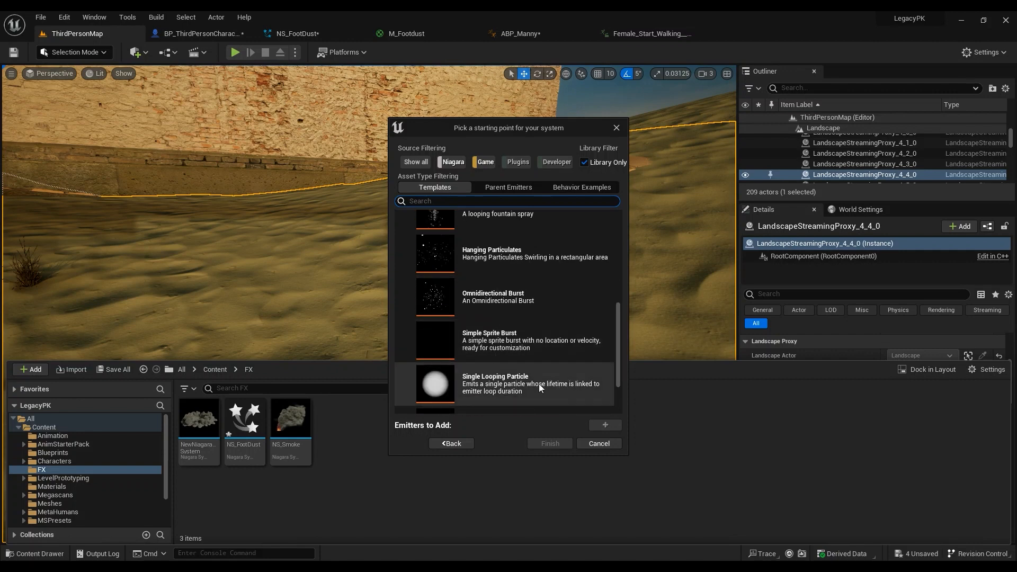
pyautogui.click(526, 393)
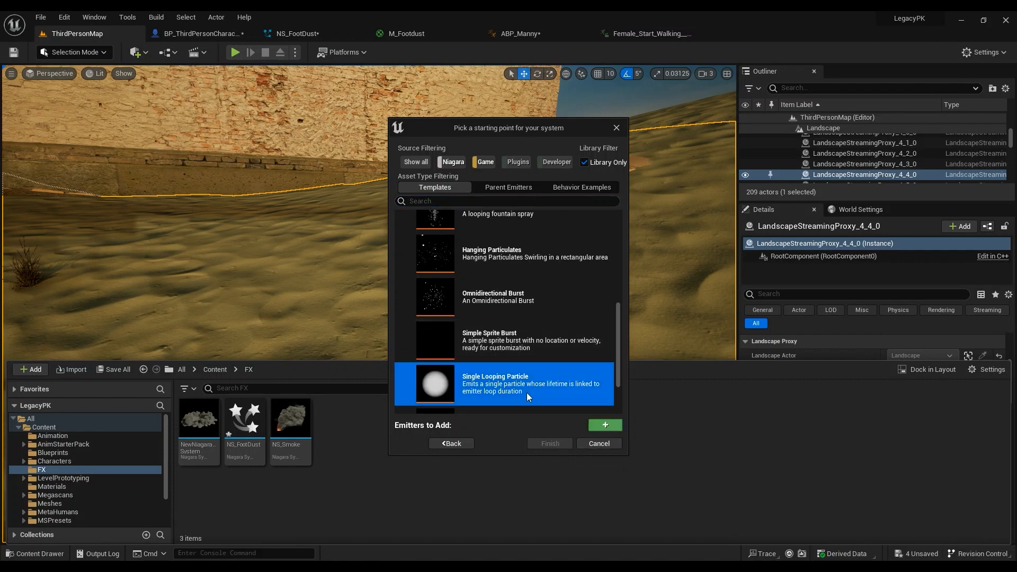
pyautogui.click(606, 426)
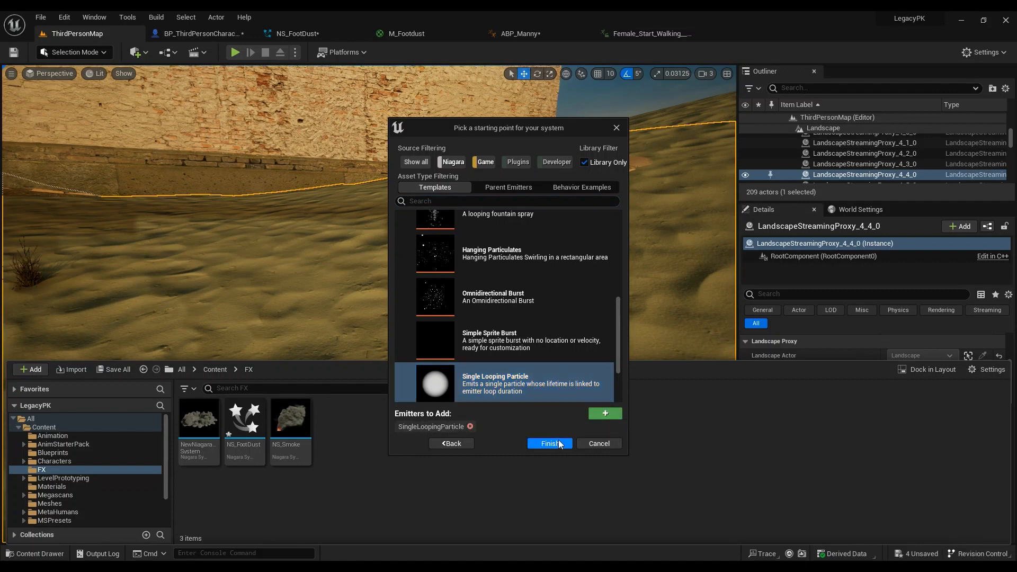
pyautogui.click(598, 444)
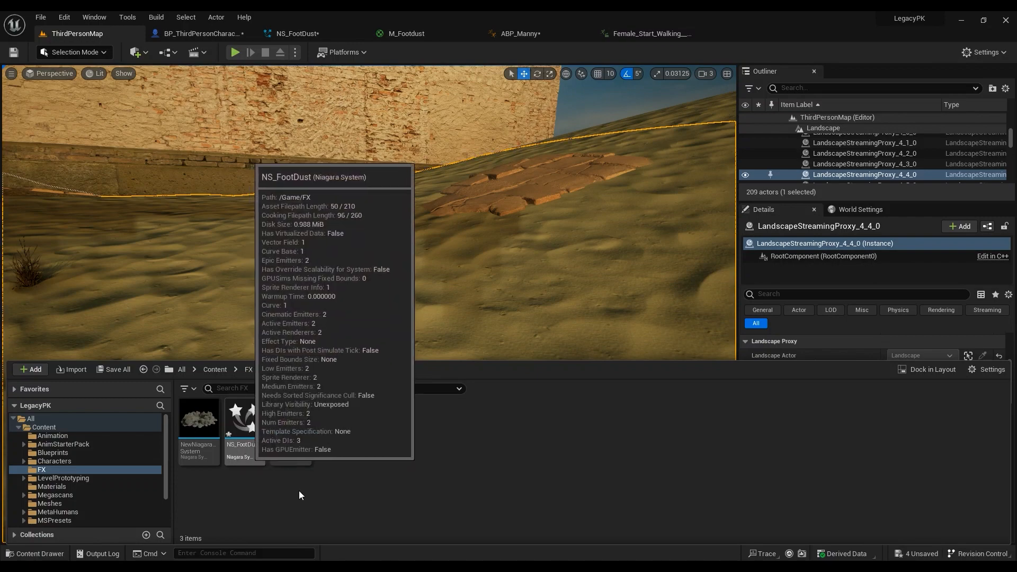
# - Open the NS_FootDust system and show the emitter properties of SingleLoopingParticle
pyautogui.doubleClick(253, 436)
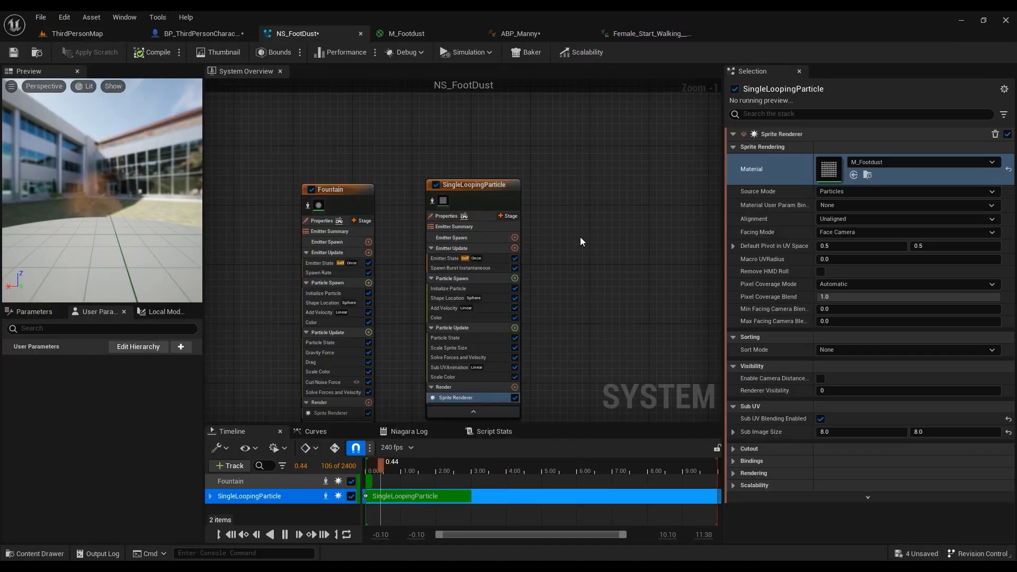
pyautogui.scroll(-3, 637, 169)
pyautogui.moveTo(489, 184); pyautogui.dragTo(336, 208)
pyautogui.moveTo(462, 210); pyautogui.dragTo(353, 238, button='right')
pyautogui.click(466, 208)
pyautogui.scroll(3, 467, 234)
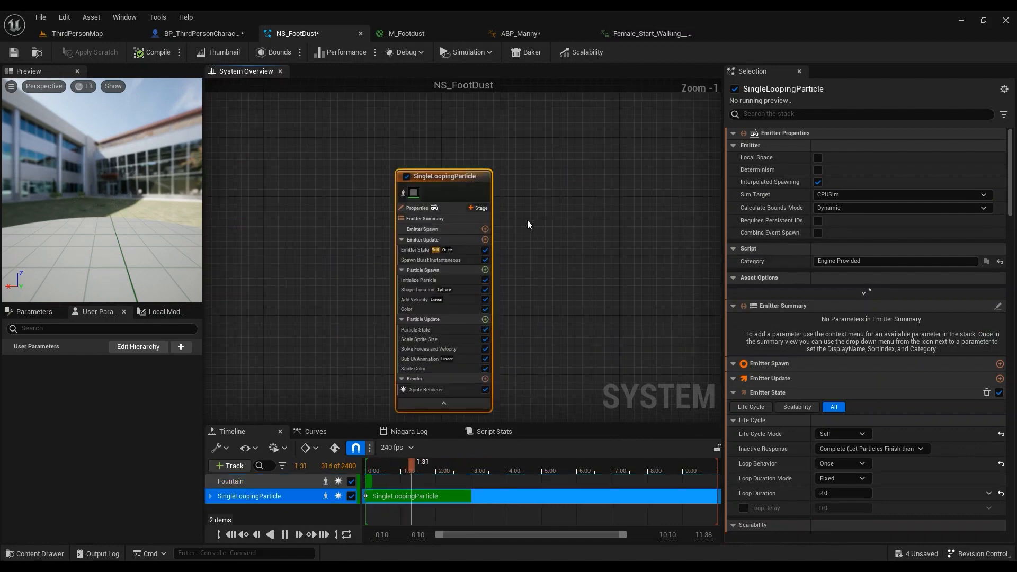
pyautogui.moveTo(526, 220); pyautogui.dragTo(554, 186, button='right')
pyautogui.click(468, 176)
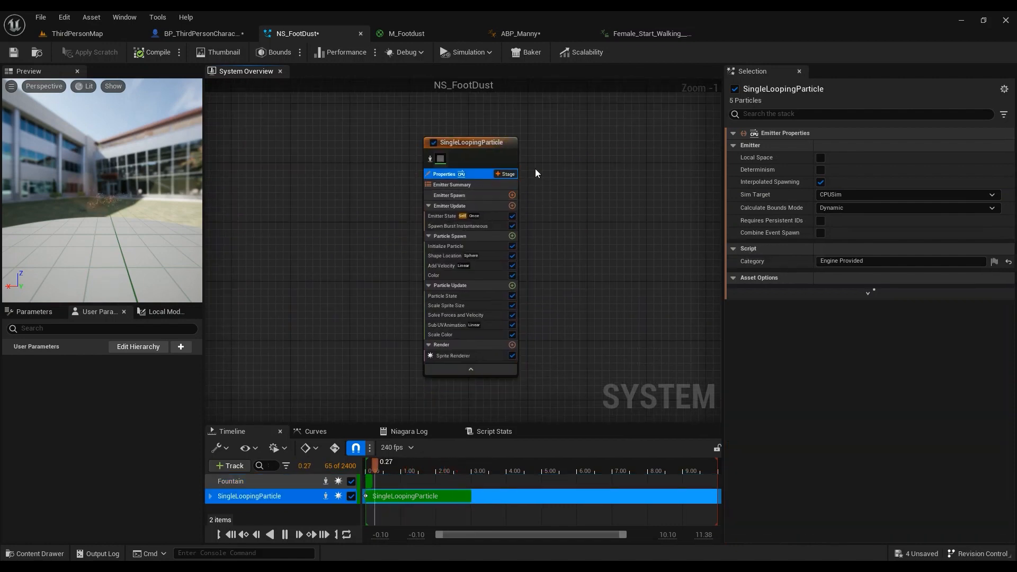
# - Review the Sim Target choices of SingleLoopingParticle and the system's fixed bounds options
pyautogui.click(843, 196)
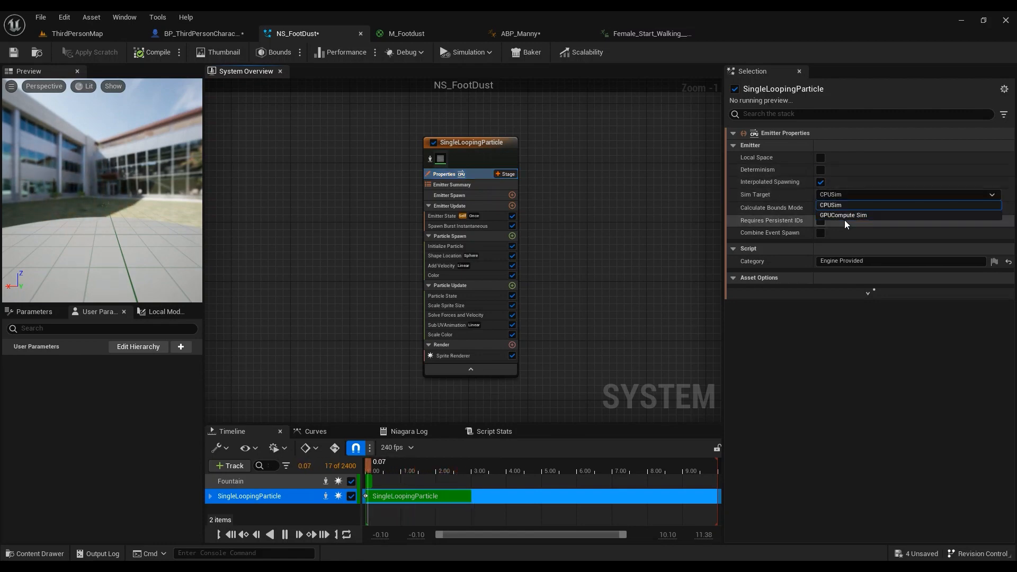
pyautogui.click(300, 52)
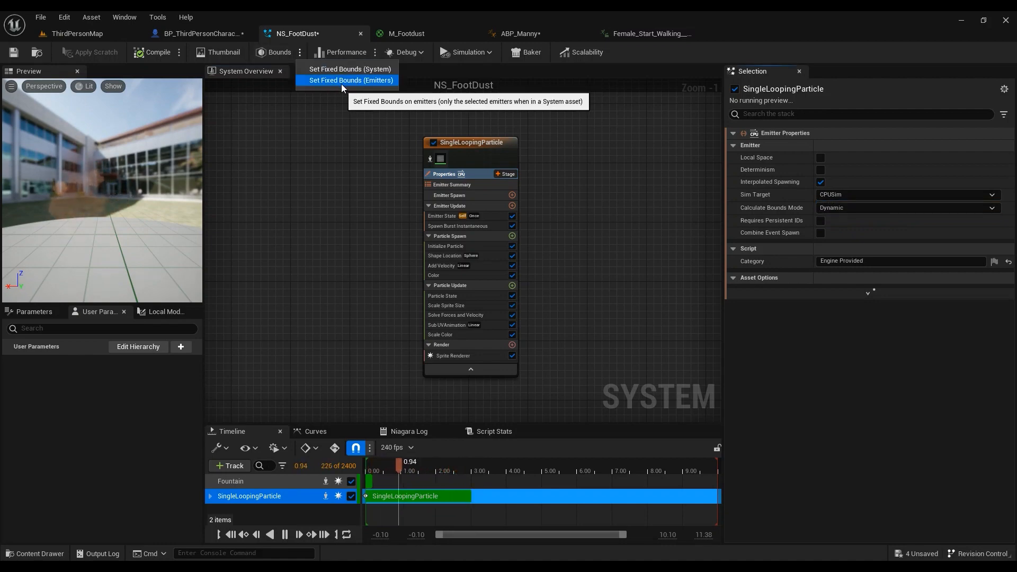
pyautogui.moveTo(587, 201); pyautogui.dragTo(547, 203, button='right')
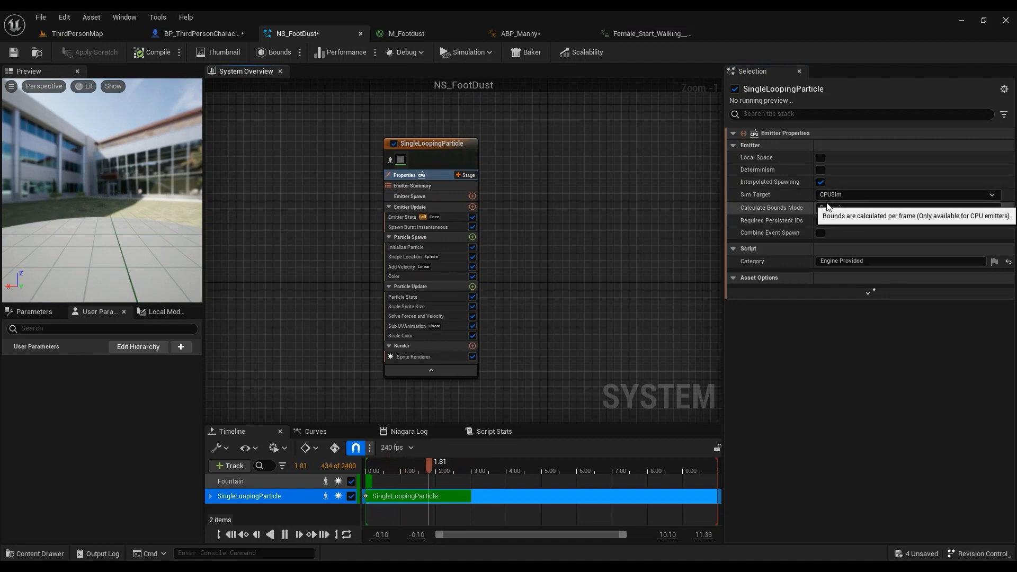
pyautogui.scroll(1, 427, 190)
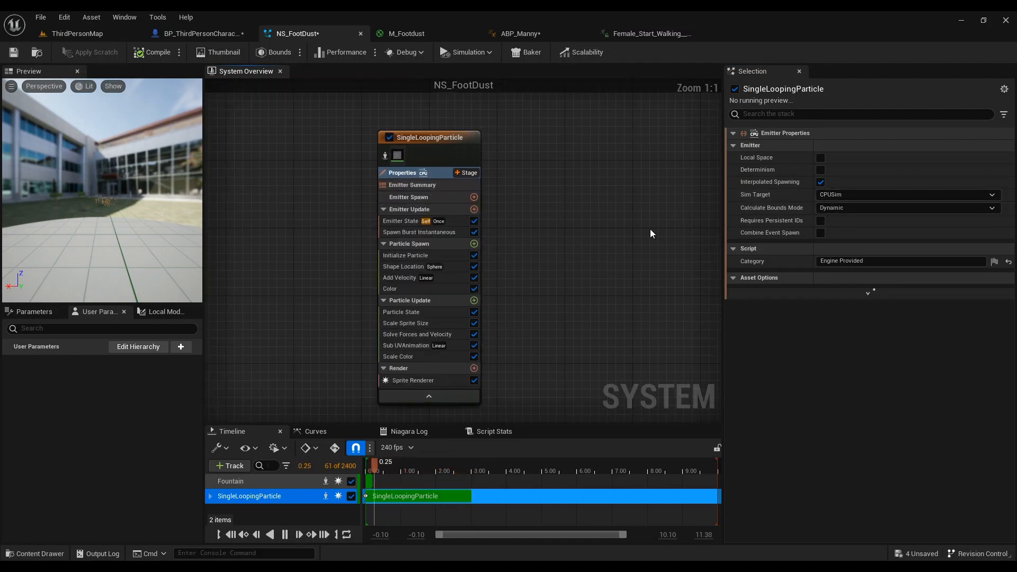
# - Examine the Emitter Summary, Emitter Spawn, Emitter Update and Emitter State settings of SingleLoopingParticle
pyautogui.click(414, 184)
pyautogui.click(426, 197)
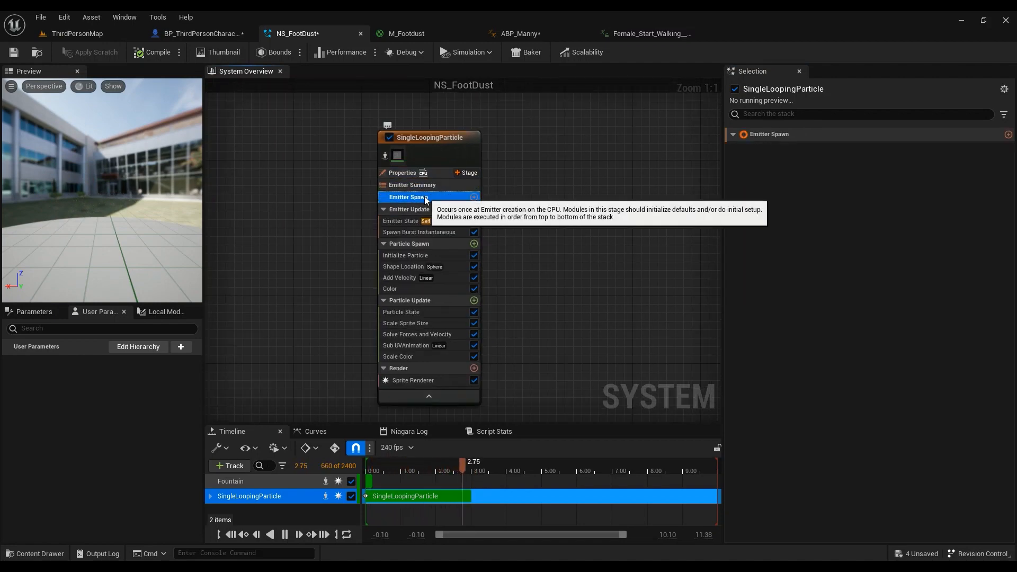
pyautogui.click(424, 206)
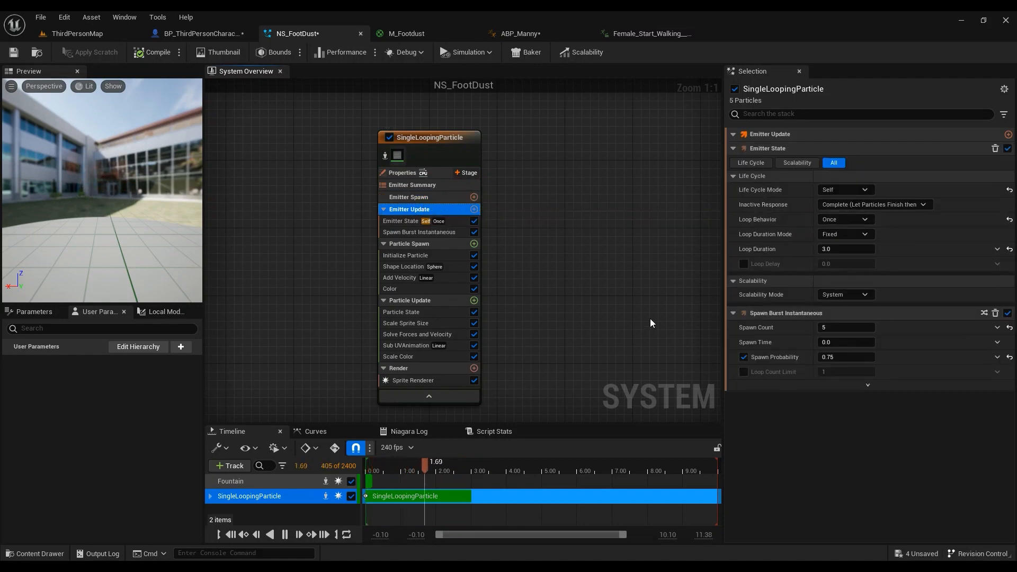
pyautogui.click(415, 200)
pyautogui.click(410, 221)
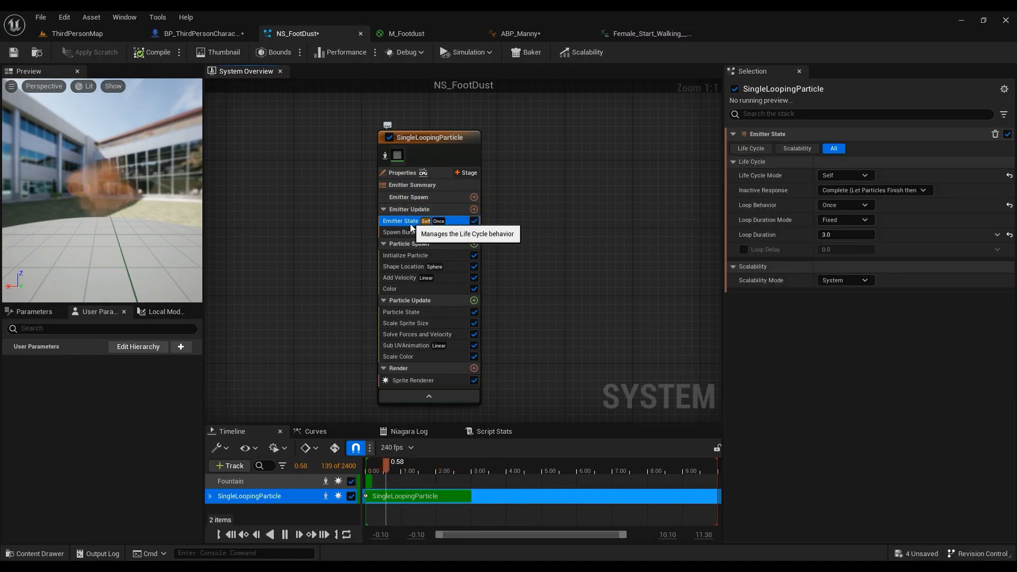
# - Reset the Emitter Update's Loop Behavior to its default, and set it back to Once
pyautogui.click(423, 208)
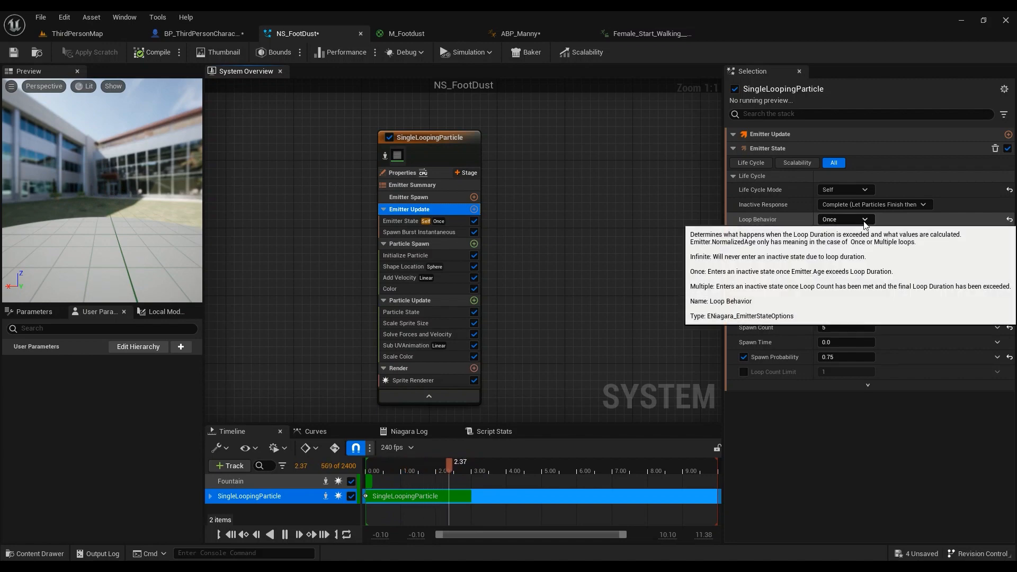
pyautogui.click(1010, 221)
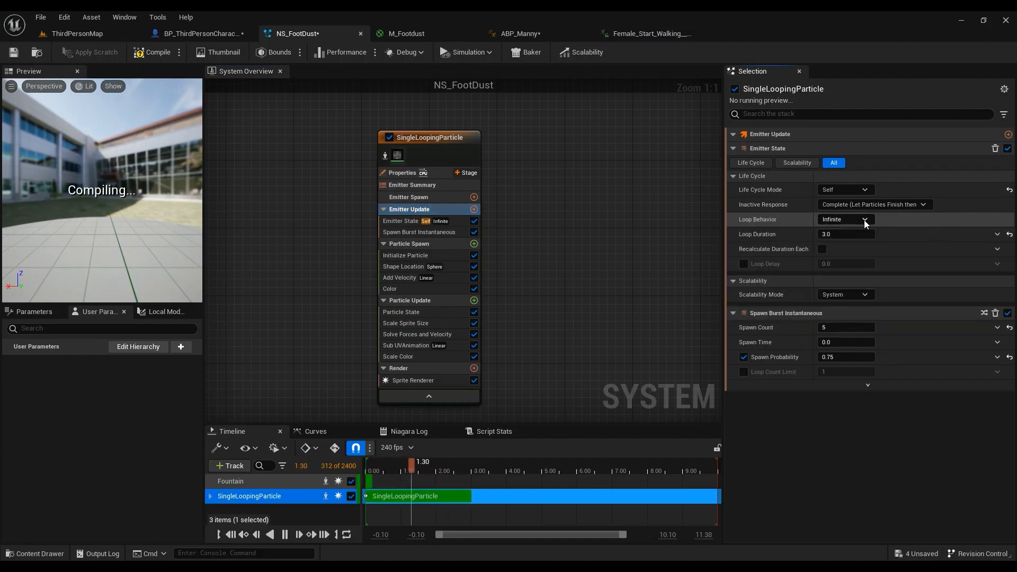
pyautogui.click(865, 220)
pyautogui.click(842, 245)
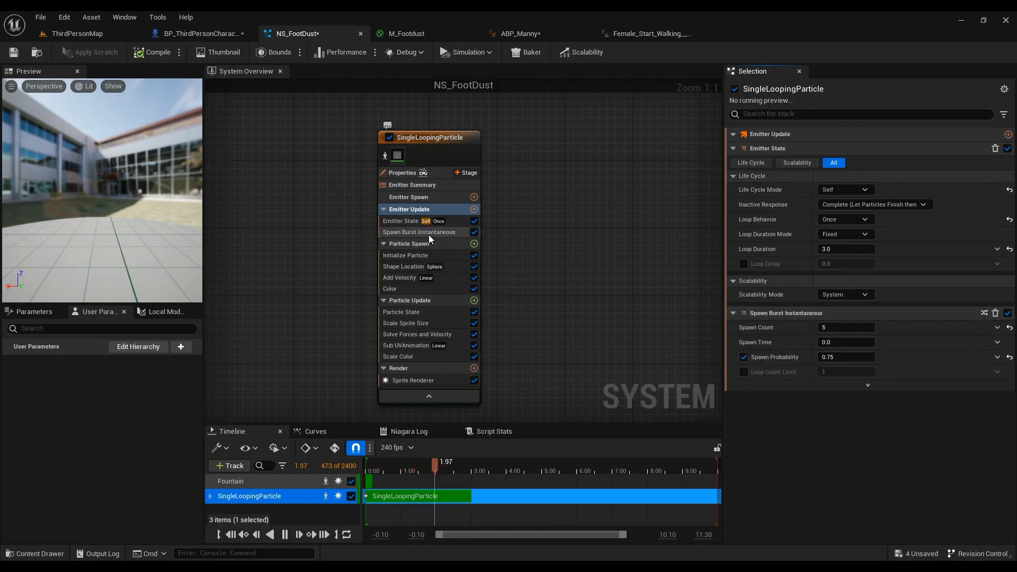
# - Examine the Spawn Burst Instantaneous settings and search the Emitter Update modules for "spawn"
pyautogui.click(410, 233)
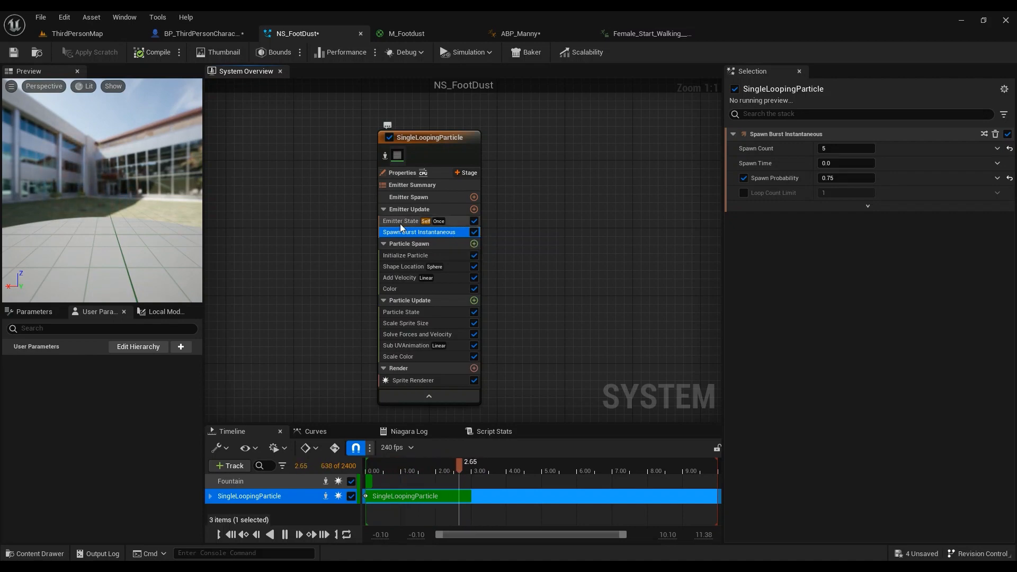
pyautogui.click(474, 209)
pyautogui.write('spawn')
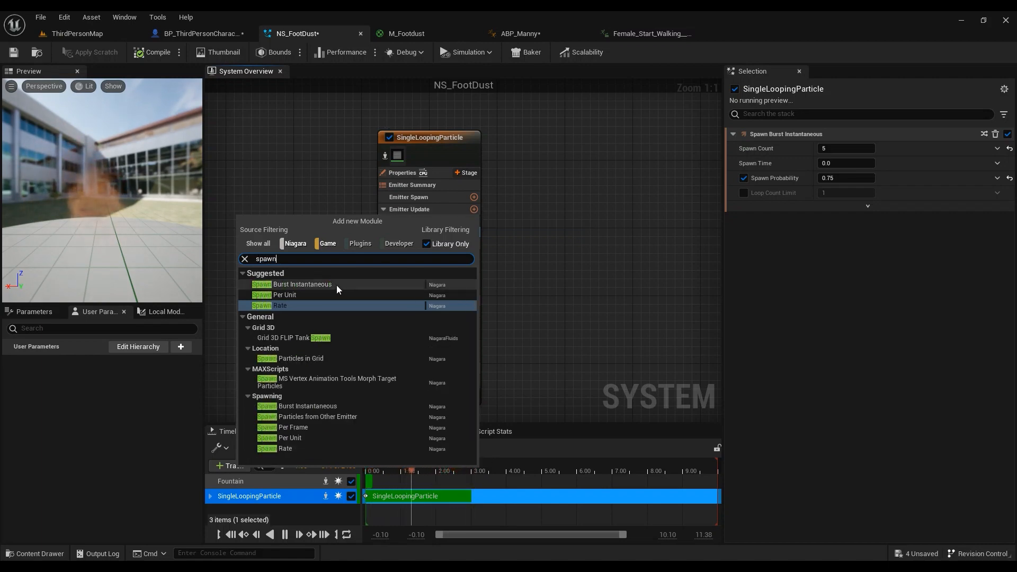
pyautogui.click(319, 285)
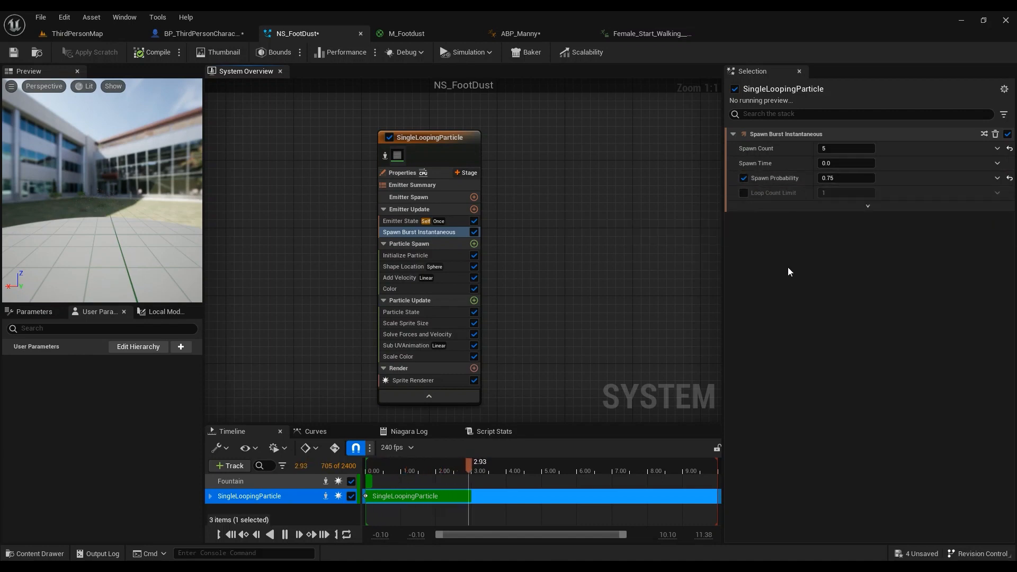
# - Try the Random Non-Uniform sprite size mode in Initialize Particle, and undo the change
pyautogui.click(420, 255)
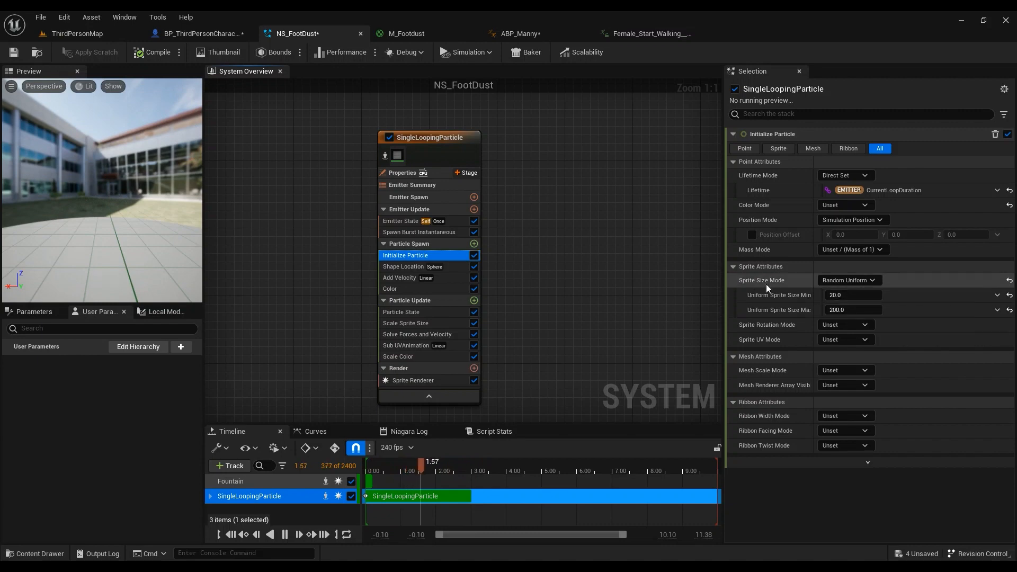
pyautogui.click(867, 281)
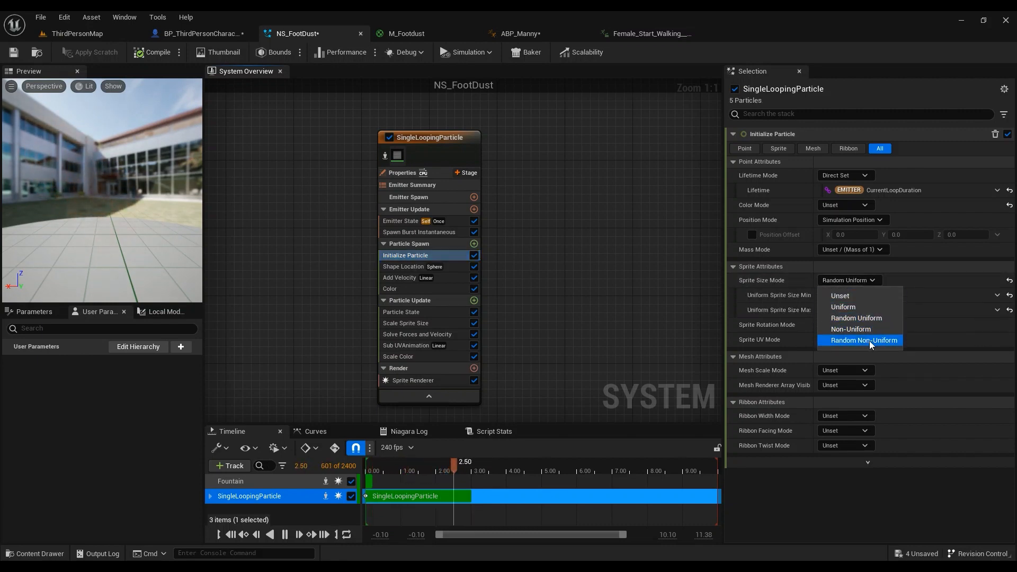
pyautogui.click(873, 341)
pyautogui.click(872, 282)
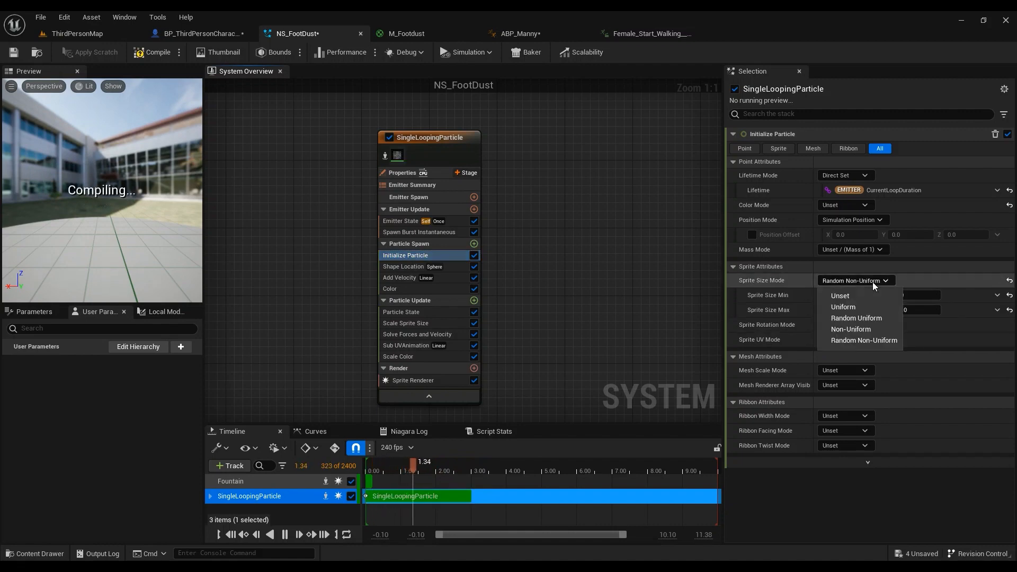
pyautogui.click(867, 320)
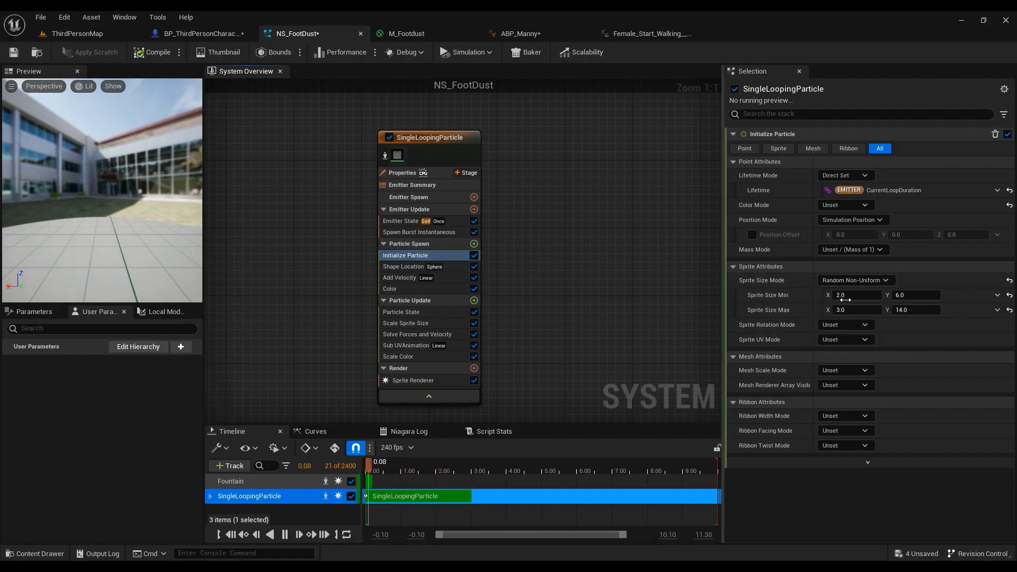
pyautogui.hotkey('ctrl', 'z')
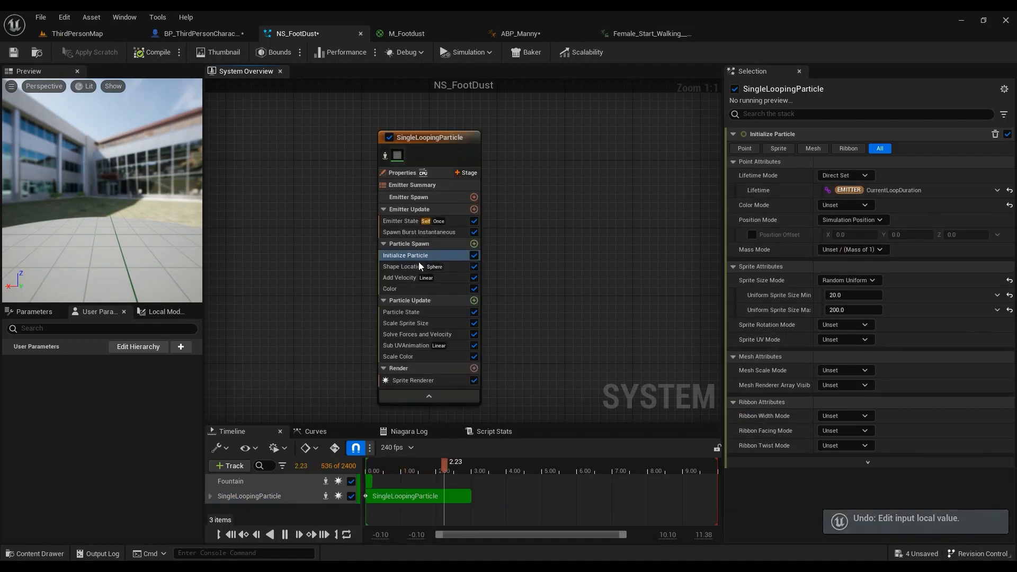
# - Search the Particle Spawn modules for "shape" and examine the Shape Location module's shape primitive and sphere radius
pyautogui.click(419, 266)
pyautogui.click(474, 244)
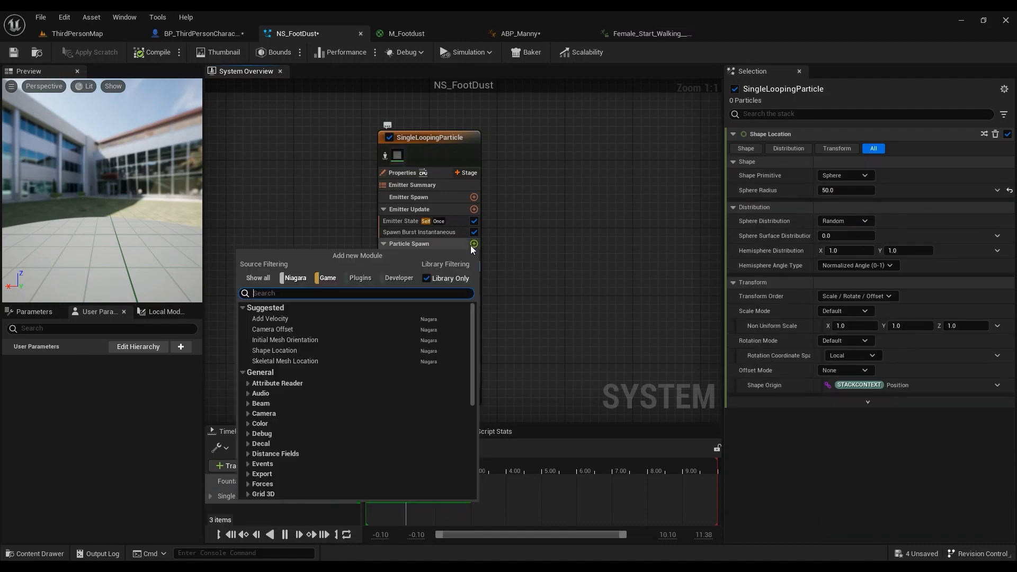
pyautogui.write('shape')
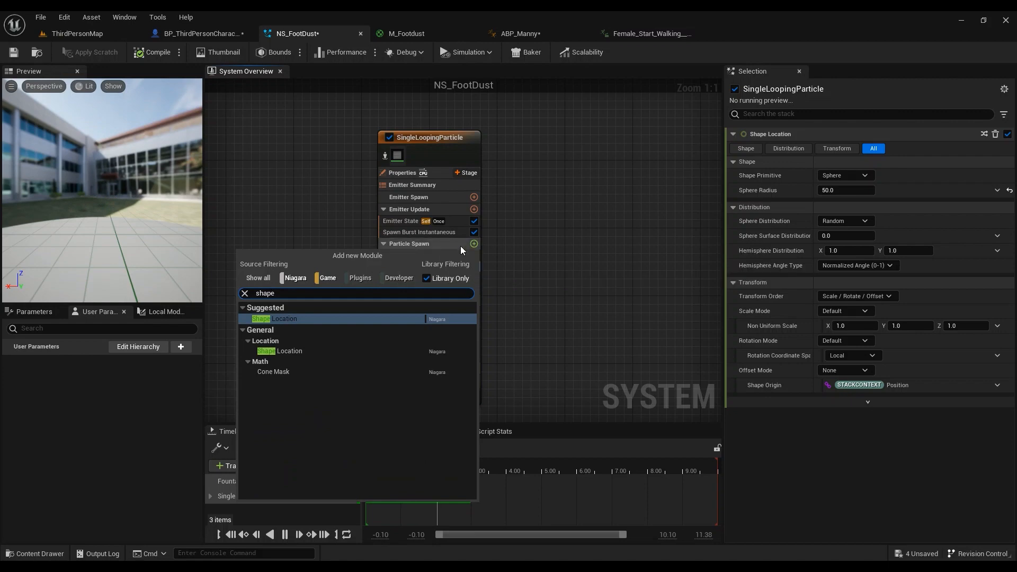
pyautogui.press('Return')
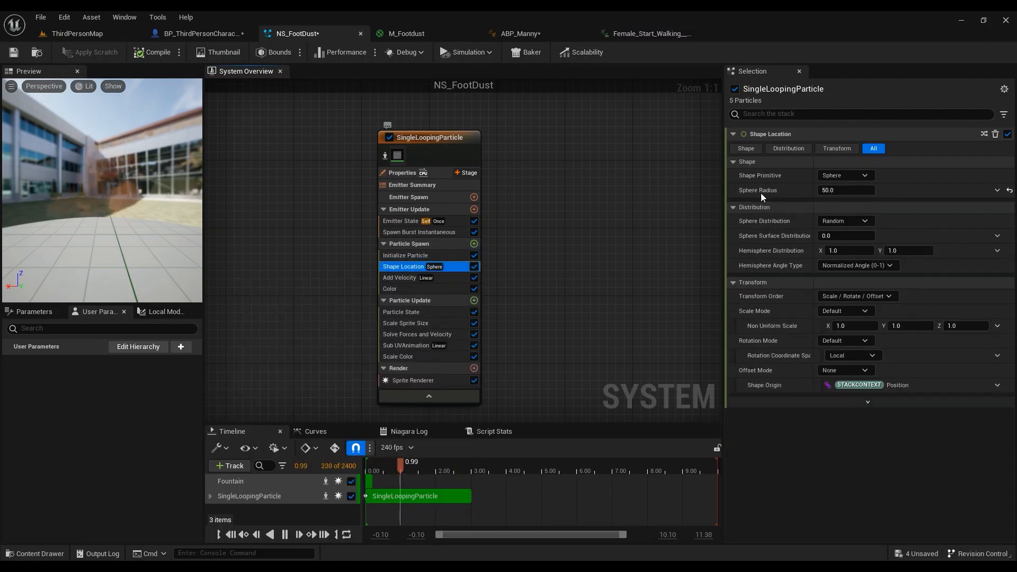
pyautogui.click(851, 175)
pyautogui.click(848, 191)
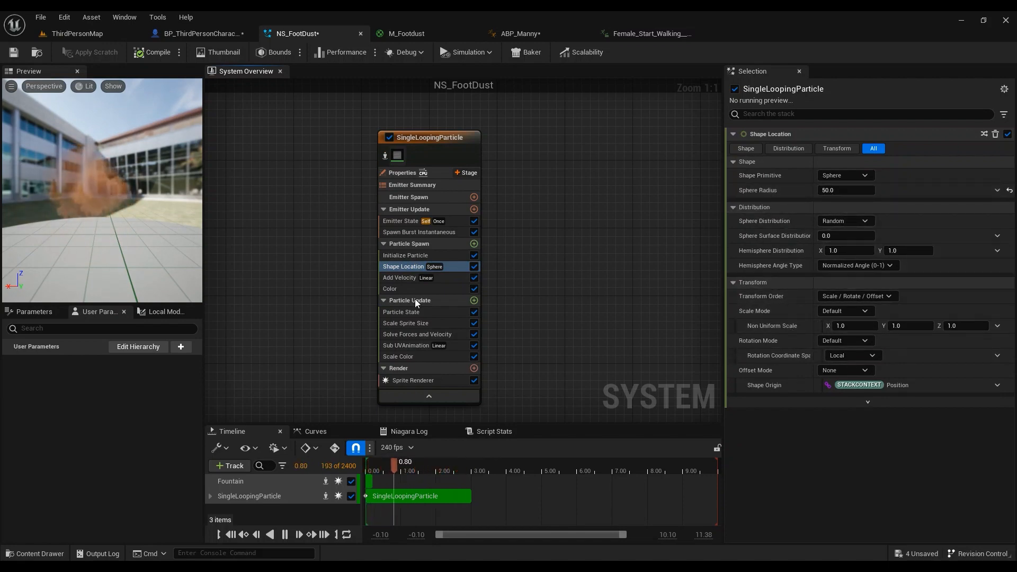
# - Search the Particle Spawn modules for "add vel" and examine the Add Velocity module's random range settings
pyautogui.click(394, 279)
pyautogui.click(473, 244)
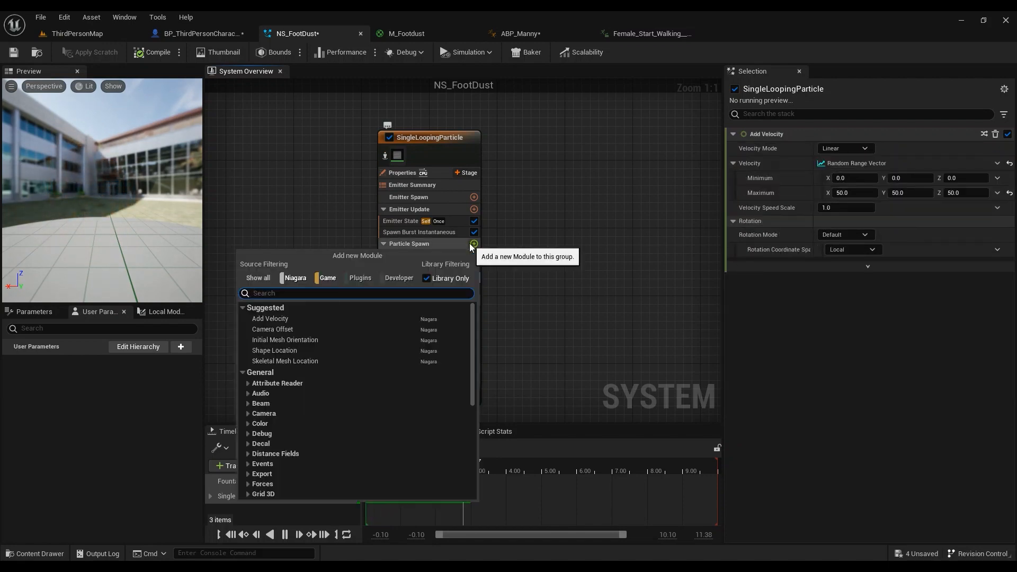
pyautogui.write('add vel')
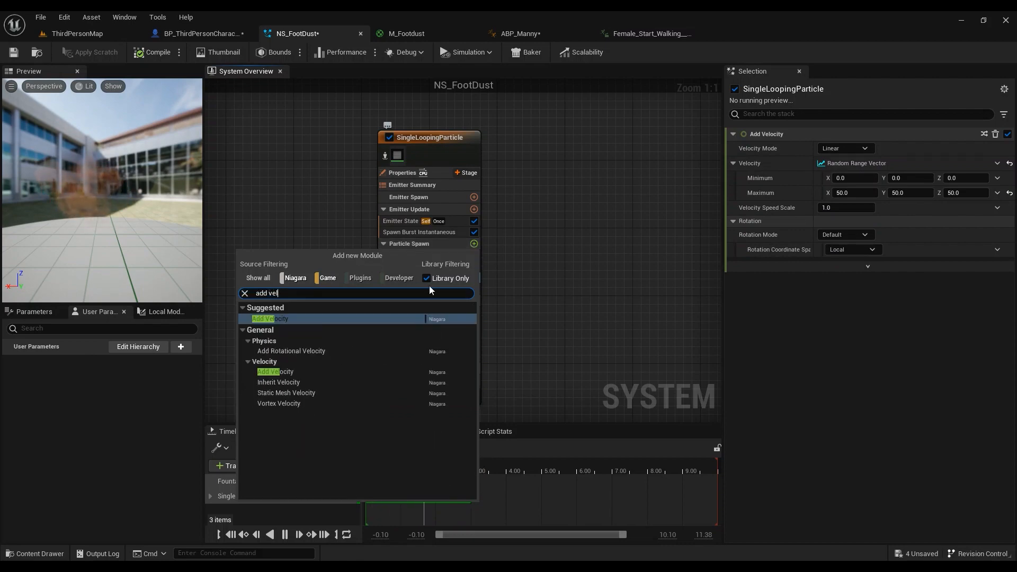
pyautogui.click(513, 296)
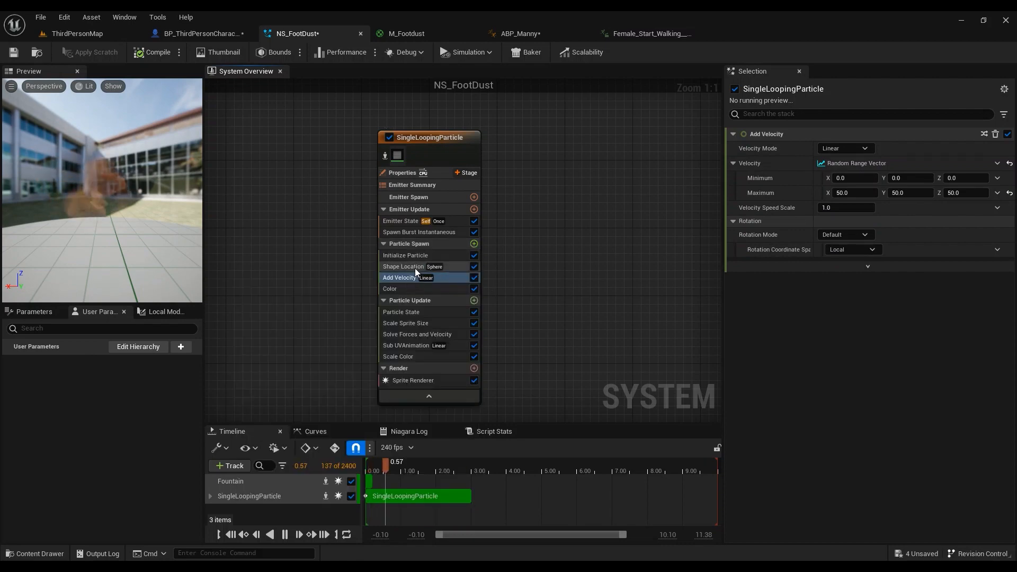
pyautogui.click(414, 268)
pyautogui.click(407, 278)
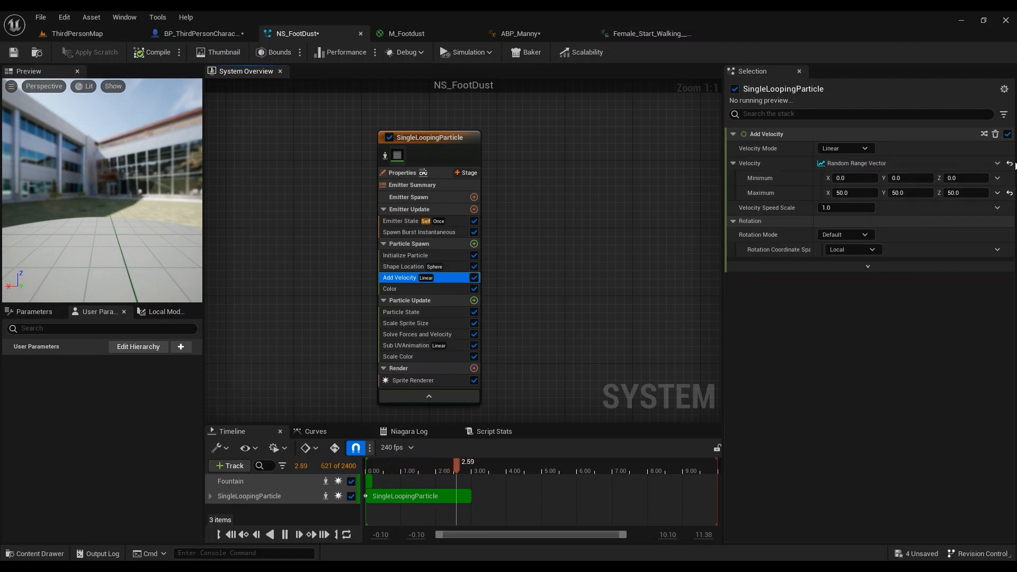
# - Examine the Add Velocity module's velocity mode options and search the velocity's dynamic inputs for "rand"
pyautogui.click(864, 149)
pyautogui.click(864, 149)
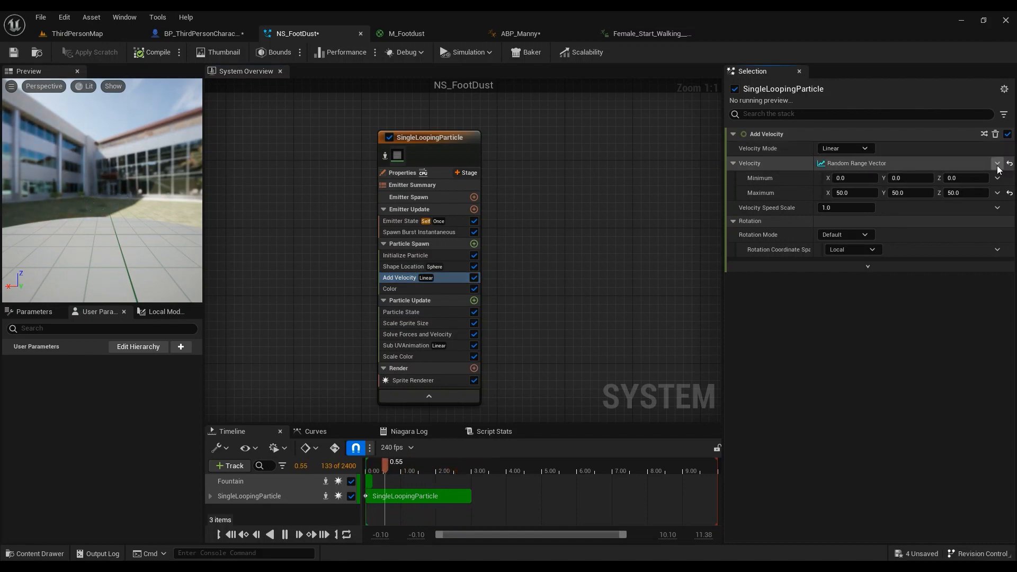
pyautogui.click(997, 163)
pyautogui.write('rand')
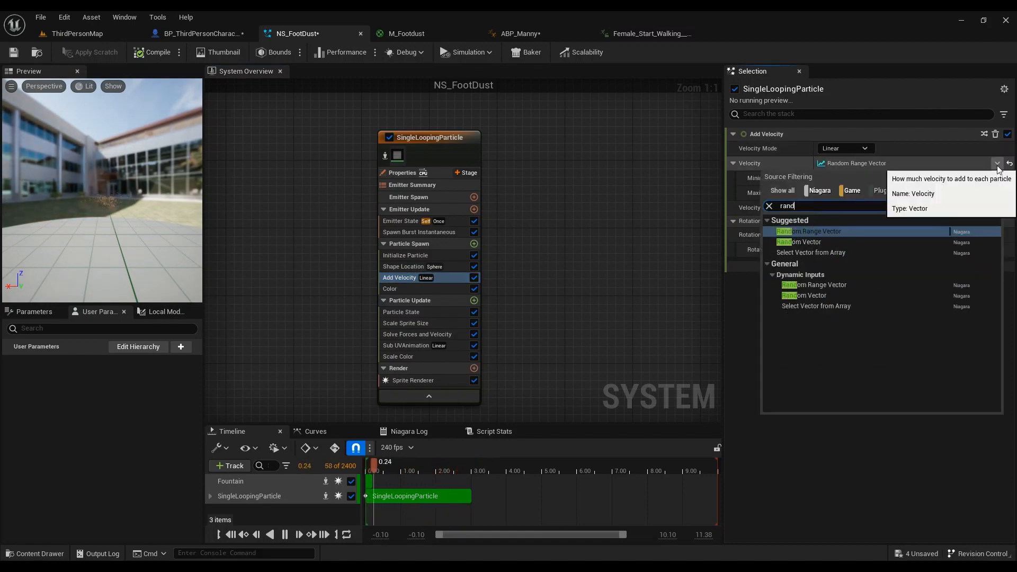
pyautogui.click(664, 237)
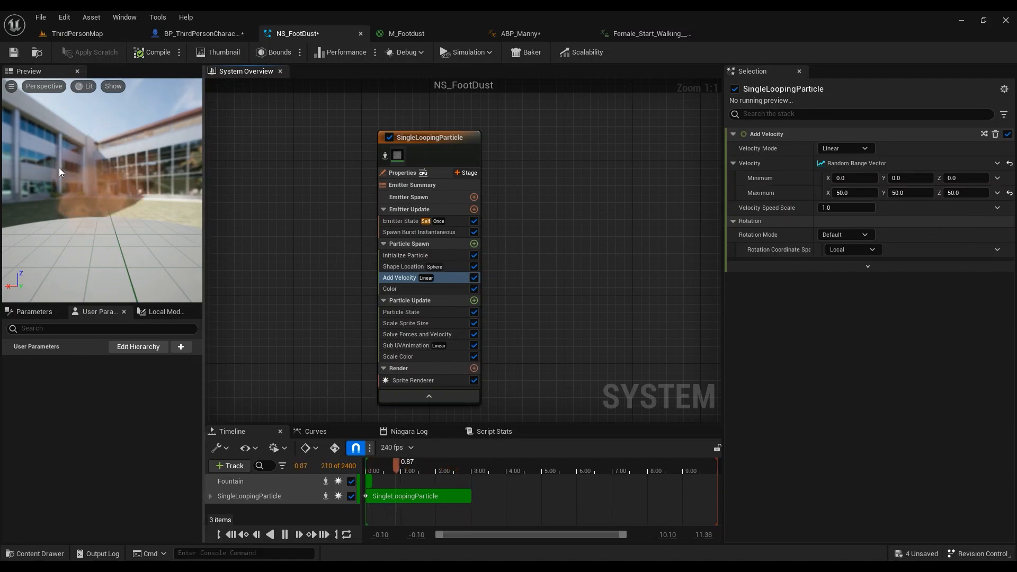
# - Try a minimum X velocity of -50 in the Add Velocity module, and restore it to 0
pyautogui.click(868, 181)
pyautogui.write('-50')
pyautogui.press('Return')
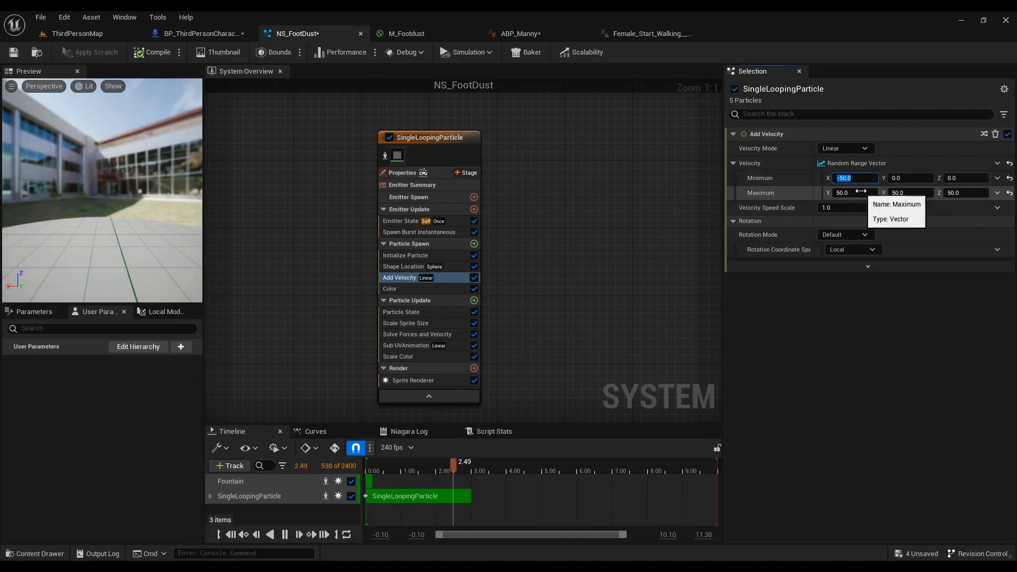
pyautogui.write('0')
pyautogui.press('Return')
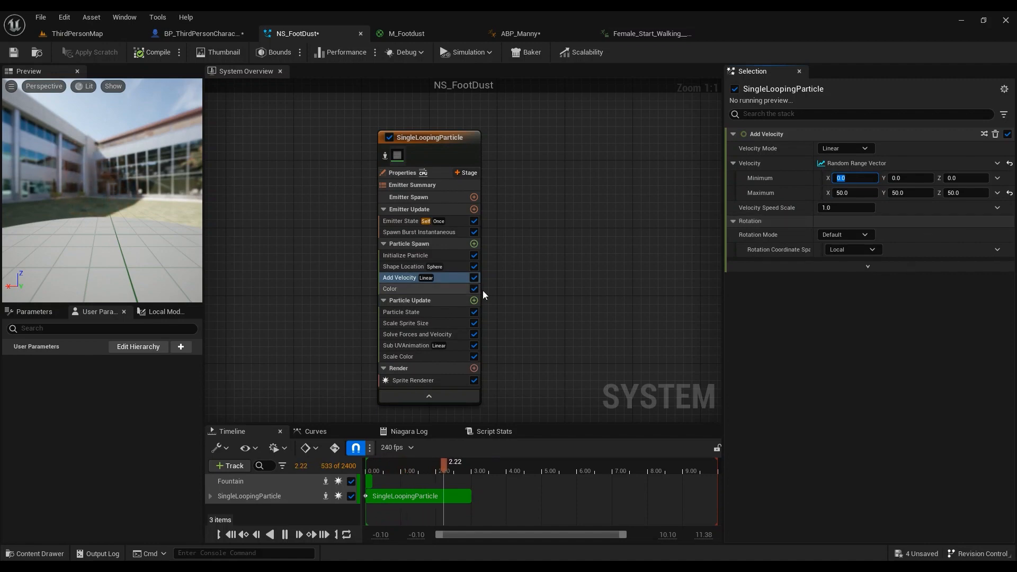
# - Examine the Color module under Particle Spawn and search the Particle Spawn modules for "color"
pyautogui.click(405, 289)
pyautogui.click(474, 243)
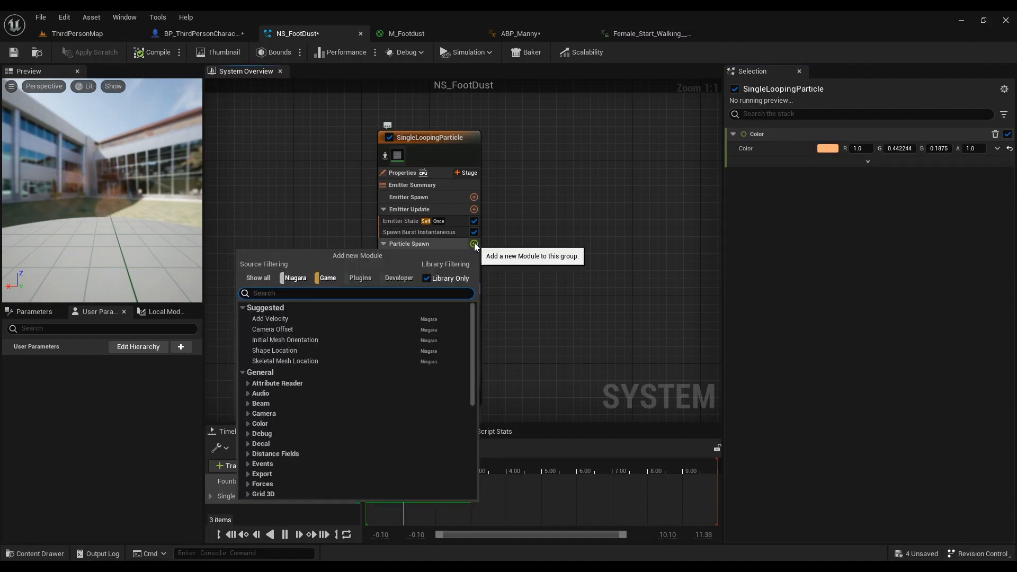
pyautogui.write('color')
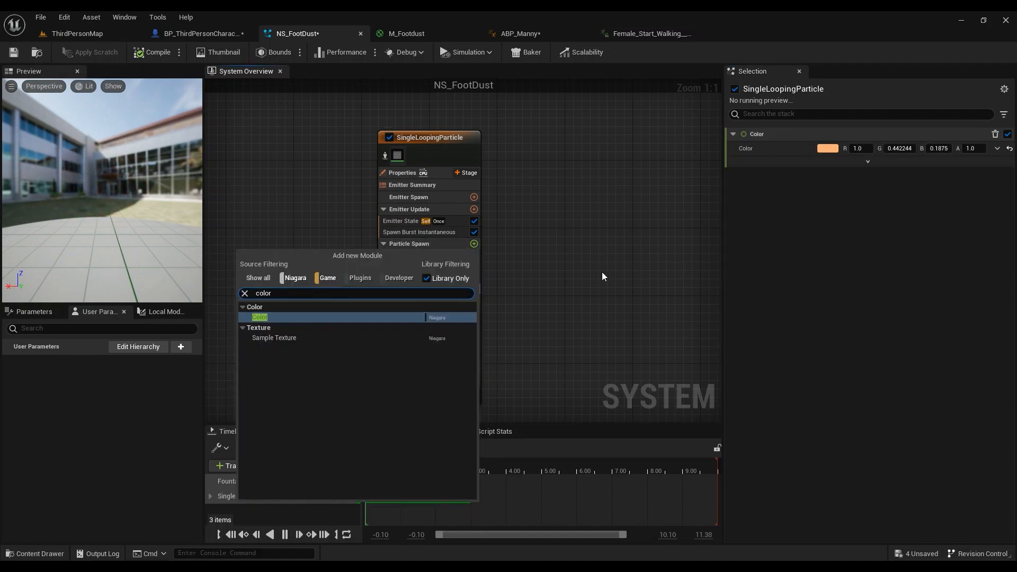
pyautogui.press('Return')
# - Examine how the Particle Color node is wired in the M_Footdust material graph, and return to NS_FootDust
pyautogui.click(426, 33)
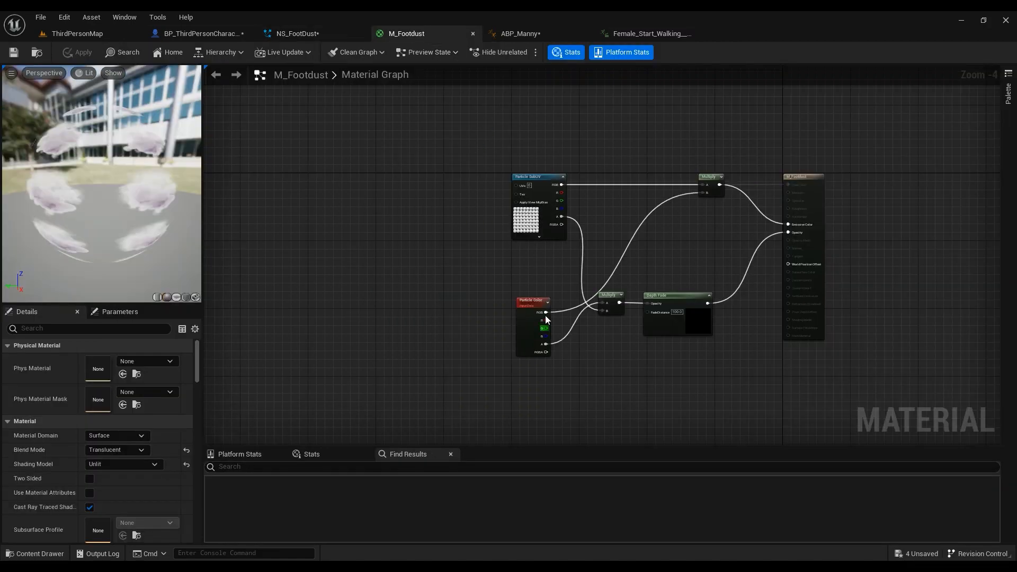
pyautogui.scroll(5, 573, 291)
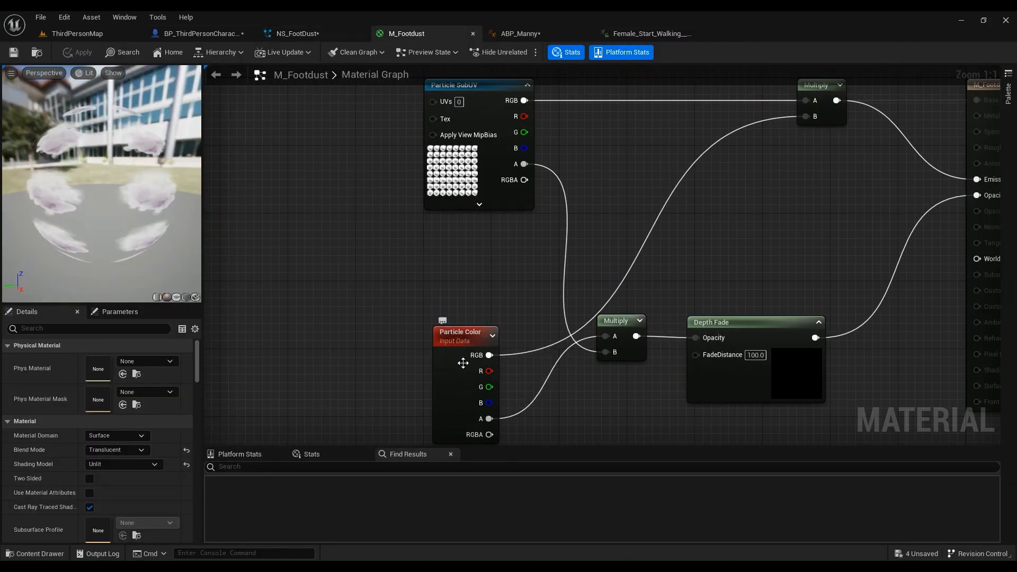
pyautogui.moveTo(566, 273); pyautogui.dragTo(481, 335, button='right')
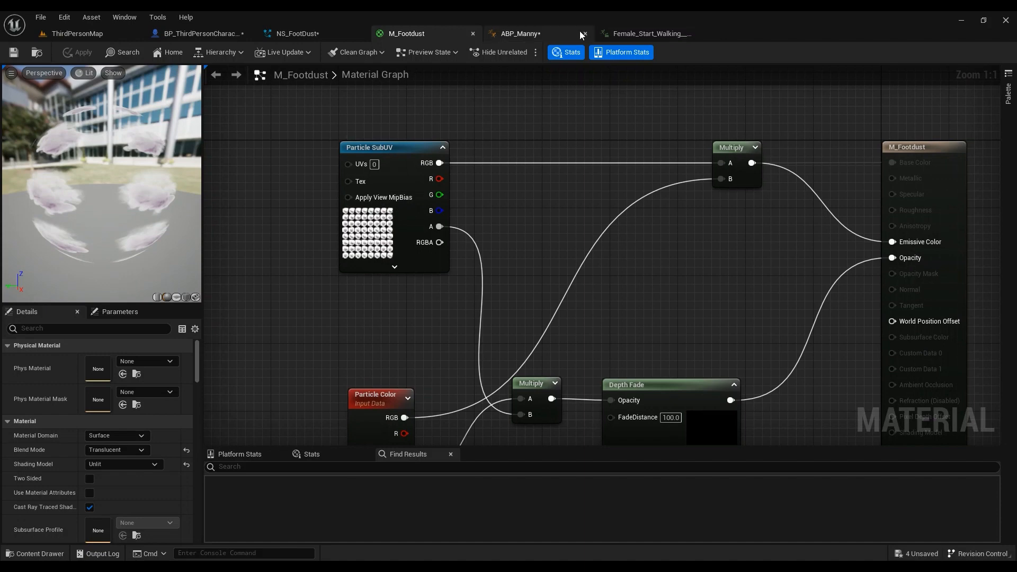
pyautogui.click(312, 39)
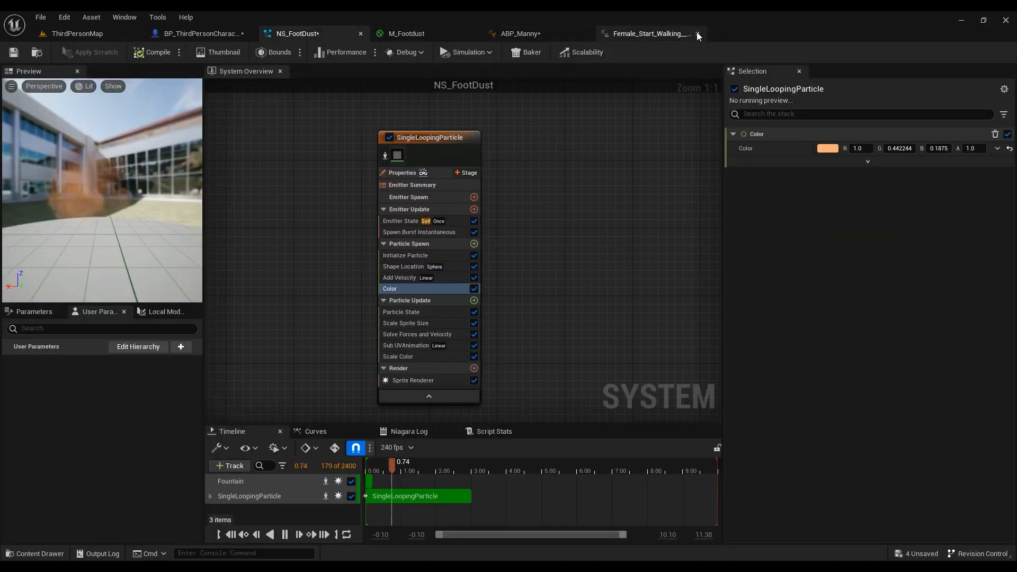
# - Close the Female_Start_Walking animation asset and view the Color module's color in the color picker without changing it
pyautogui.click(697, 33)
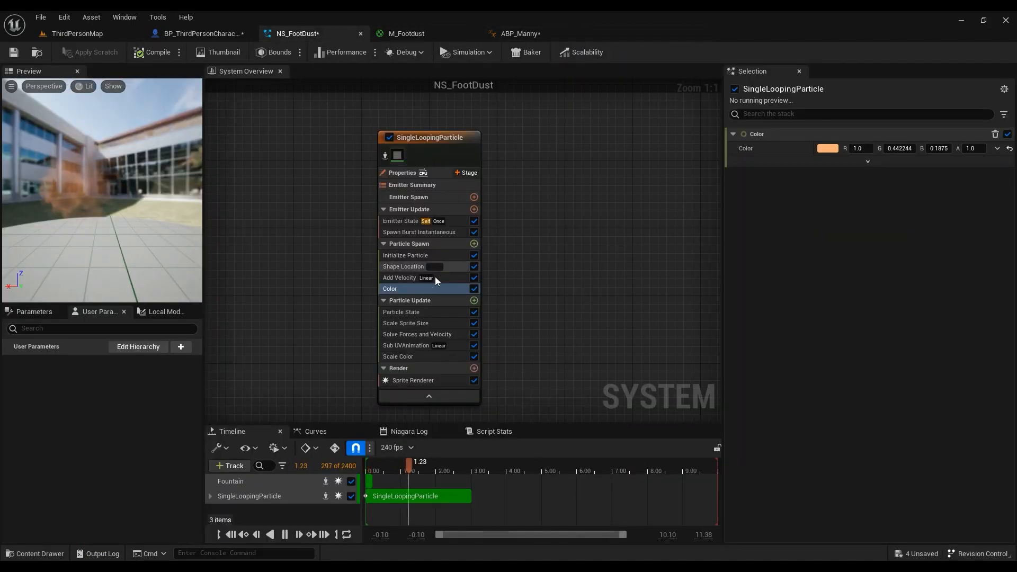
pyautogui.click(828, 149)
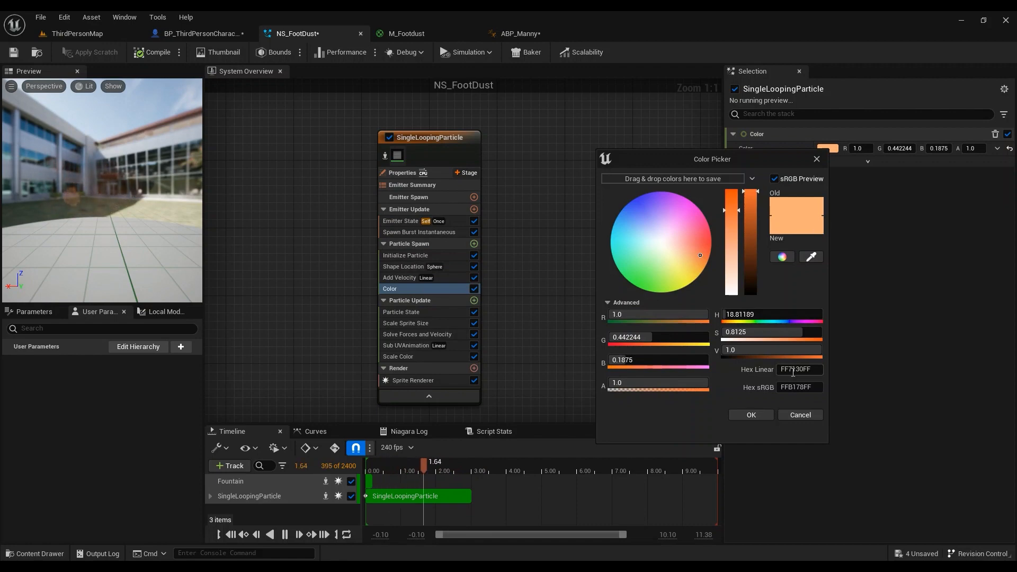
pyautogui.click(808, 418)
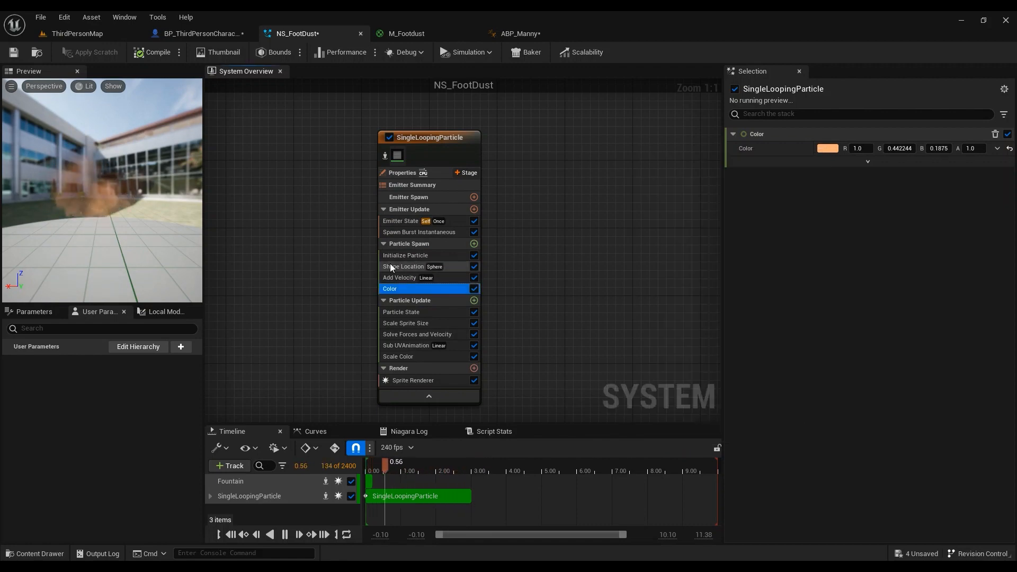
# - Examine the Particle State and Scale Sprite Size modules and search the Particle Update modules for "scale spri"
pyautogui.click(413, 312)
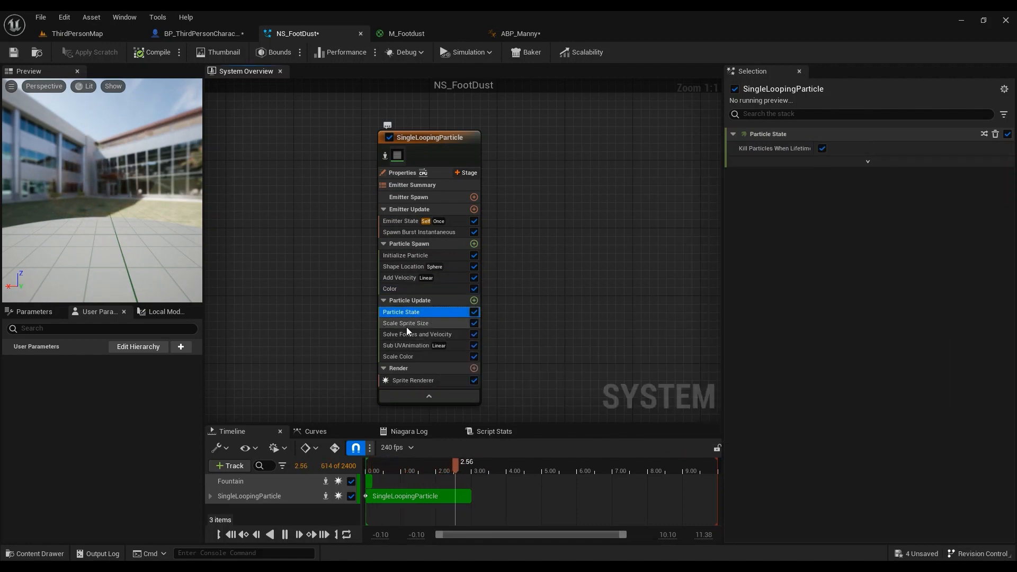
pyautogui.click(407, 326)
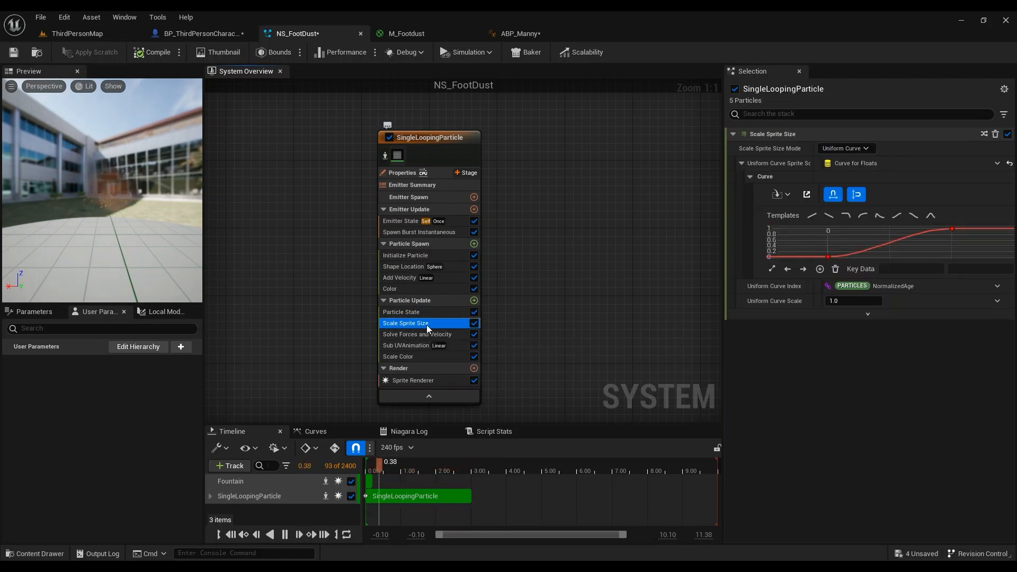
pyautogui.click(474, 301)
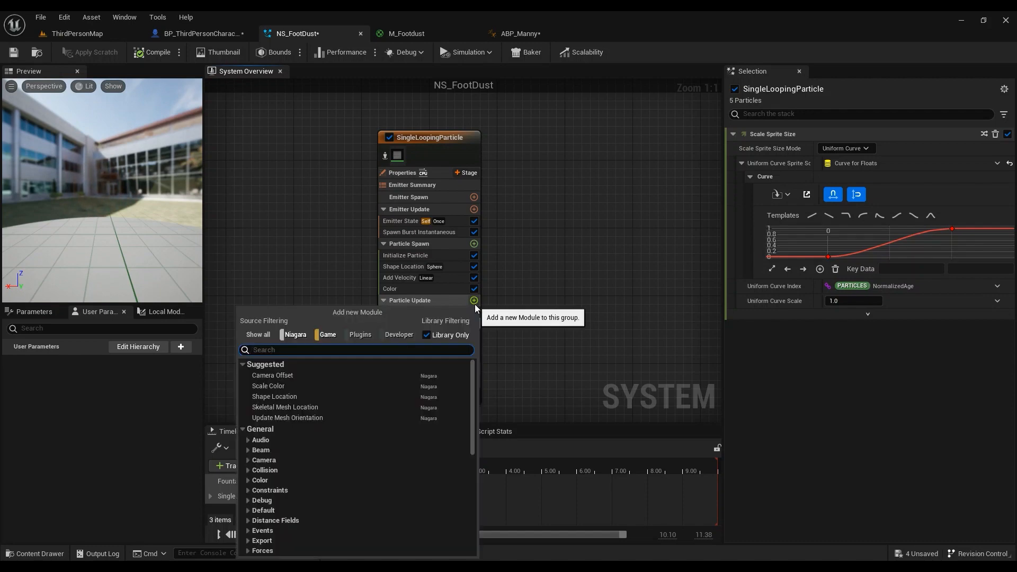
pyautogui.write('scale')
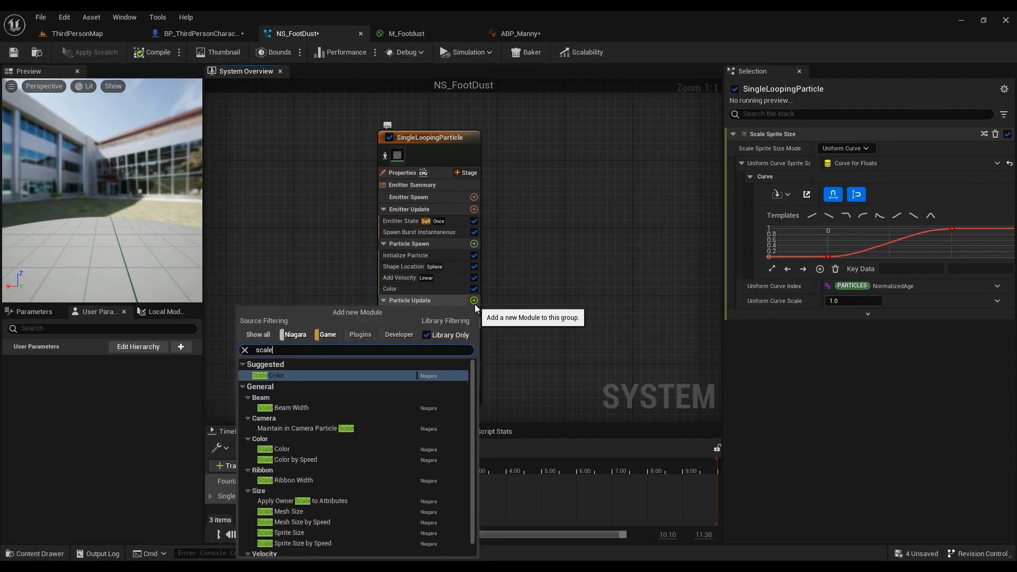
pyautogui.write(' spri')
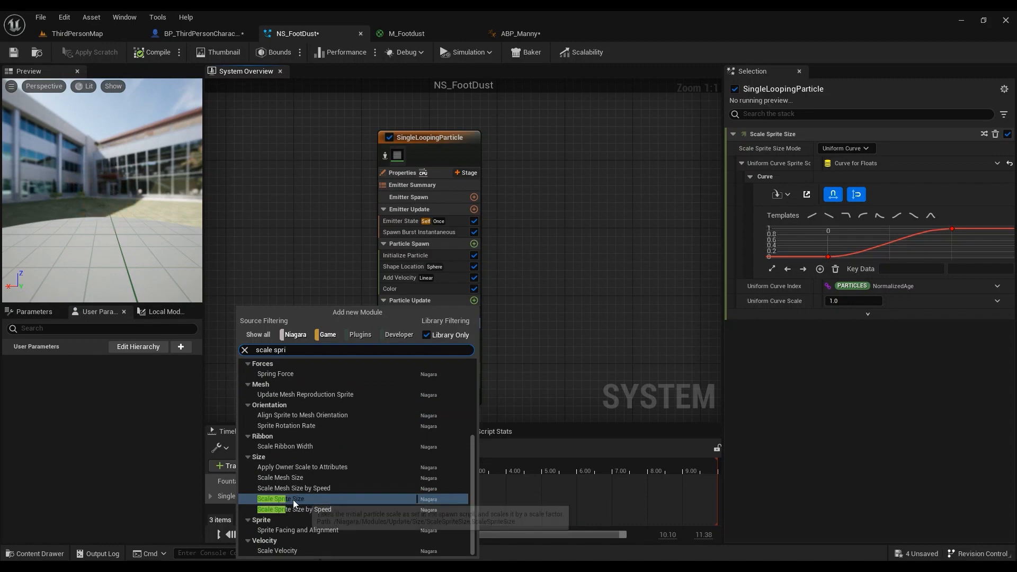
pyautogui.click(294, 500)
pyautogui.click(421, 321)
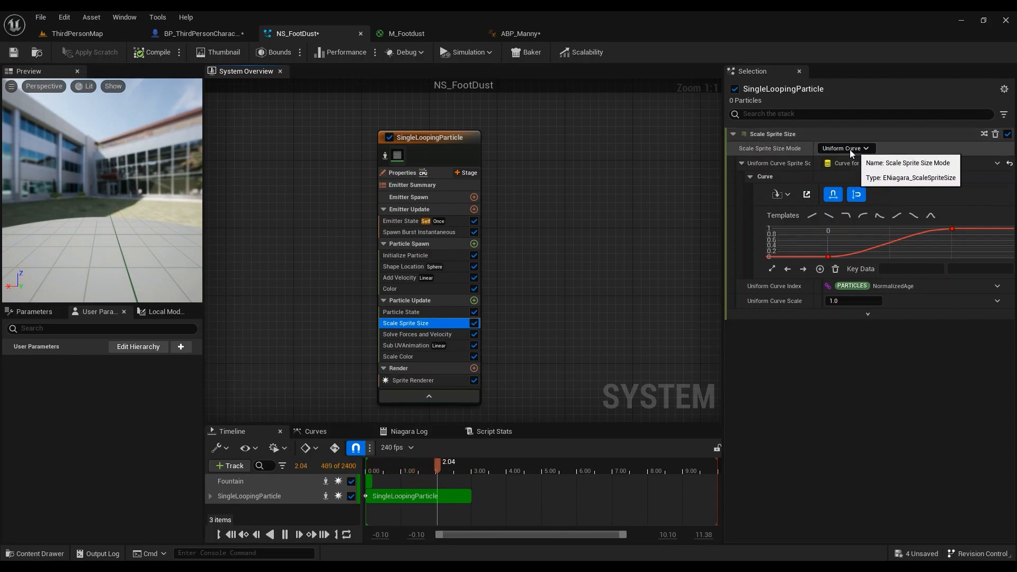
# - Examine the key data of both Scale Sprite Size curve keys and the options for adding keys and changing their interpolation
pyautogui.click(828, 257)
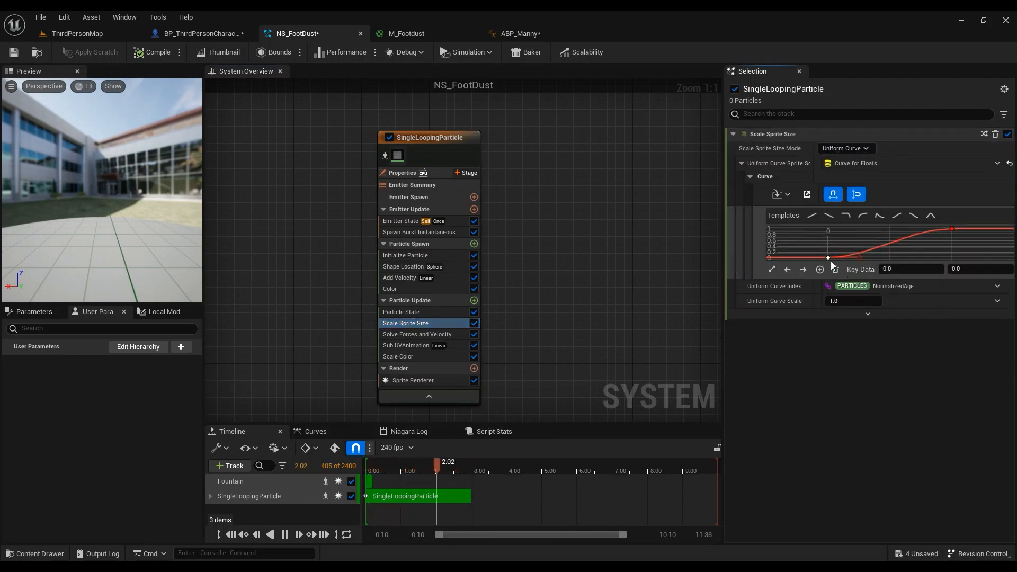
pyautogui.rightClick(884, 247)
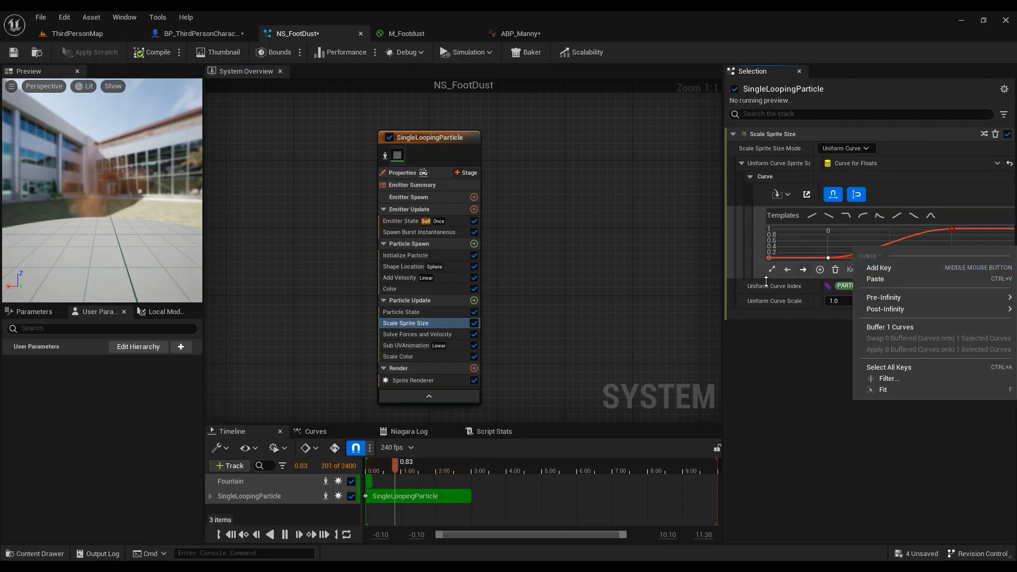
pyautogui.click(825, 342)
pyautogui.click(829, 258)
pyautogui.click(828, 258)
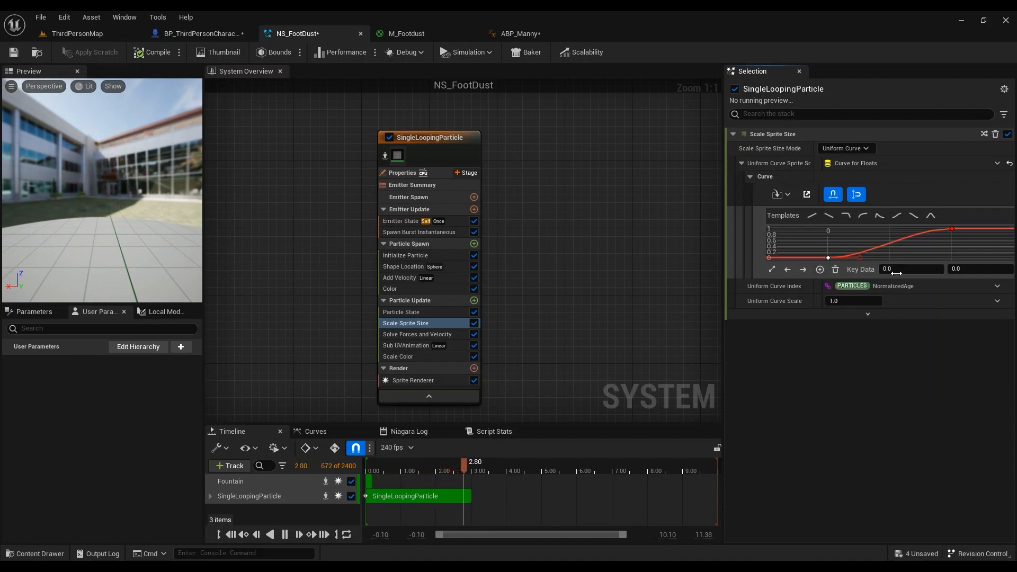
pyautogui.click(951, 229)
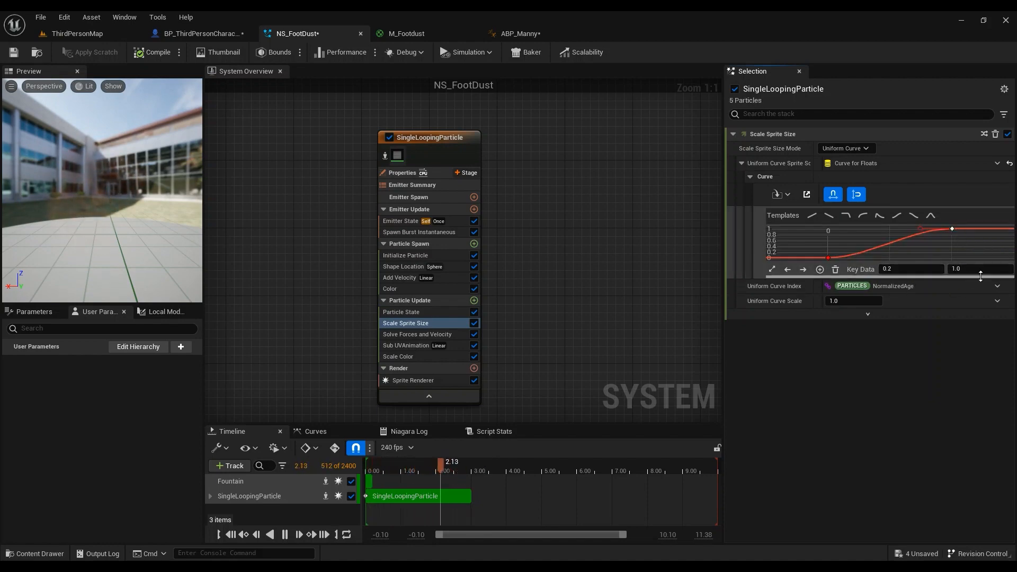
pyautogui.keyDown('shift'); pyautogui.click(828, 258); pyautogui.keyUp('shift')
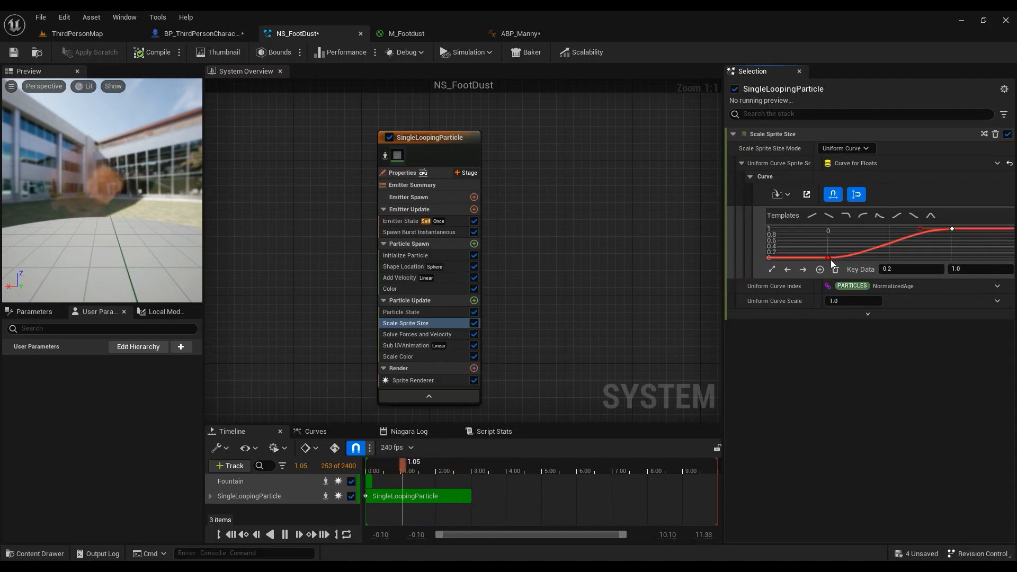
pyautogui.rightClick(827, 259)
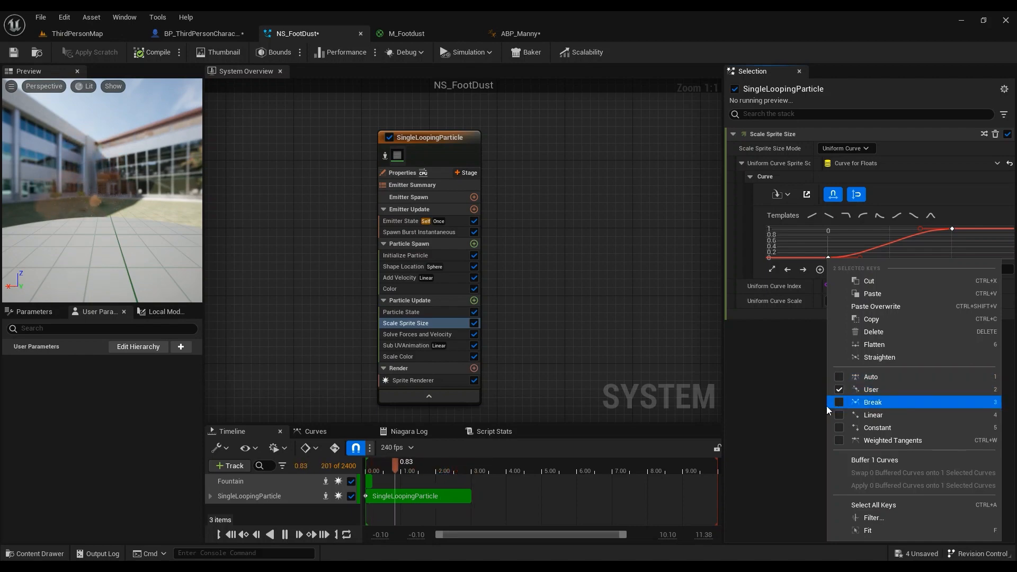
pyautogui.click(801, 397)
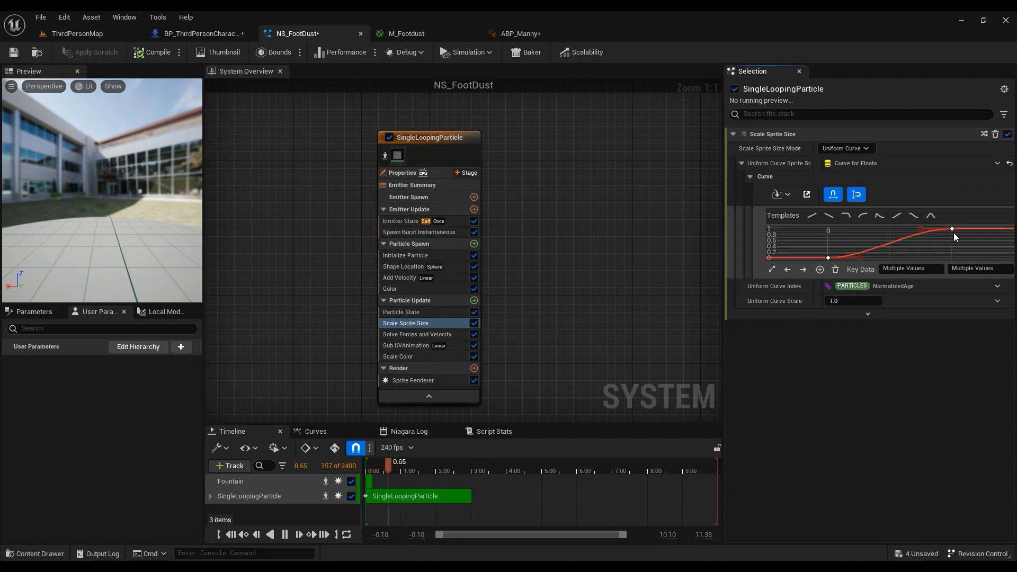
# - Try adjusting the tangent of the Scale Sprite Size curve's second key, and undo the change
pyautogui.moveTo(919, 235)
pyautogui.moveTo(919, 230)
pyautogui.mouseDown()
pyautogui.moveTo(927, 243)
pyautogui.moveTo(917, 232)
pyautogui.mouseUp()
pyautogui.hotkey('ctrl', 'z')
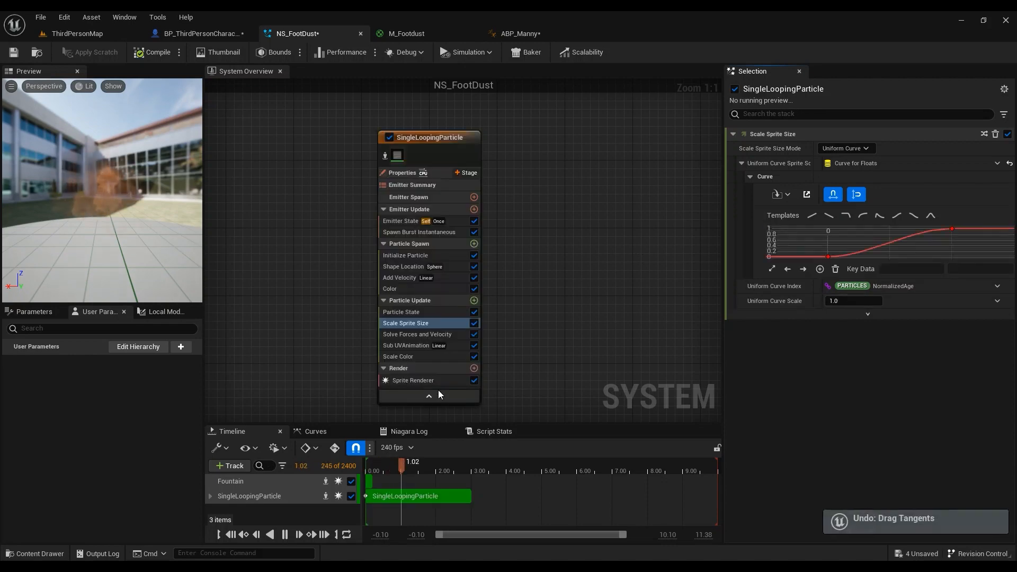
# - Examine the Solve Forces and Velocity and Sub UVAnimation modules and search the Particle Update modules for "subu"
pyautogui.click(446, 336)
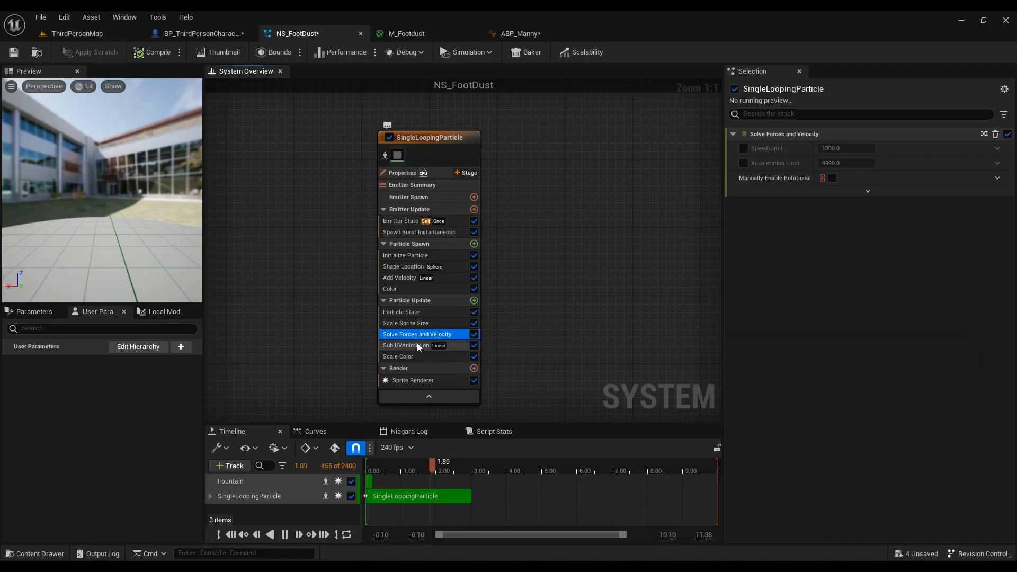
pyautogui.click(407, 346)
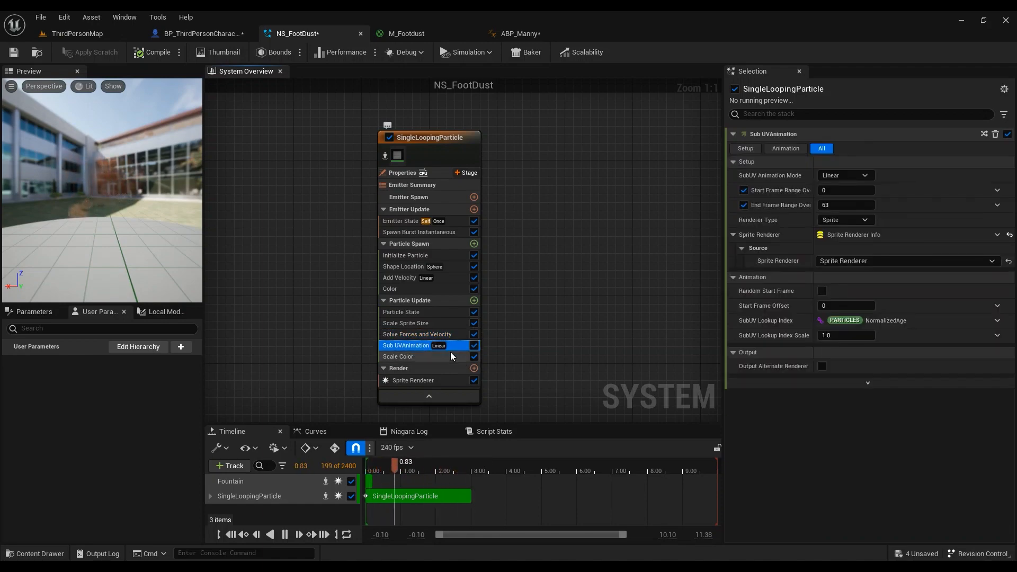
pyautogui.click(474, 300)
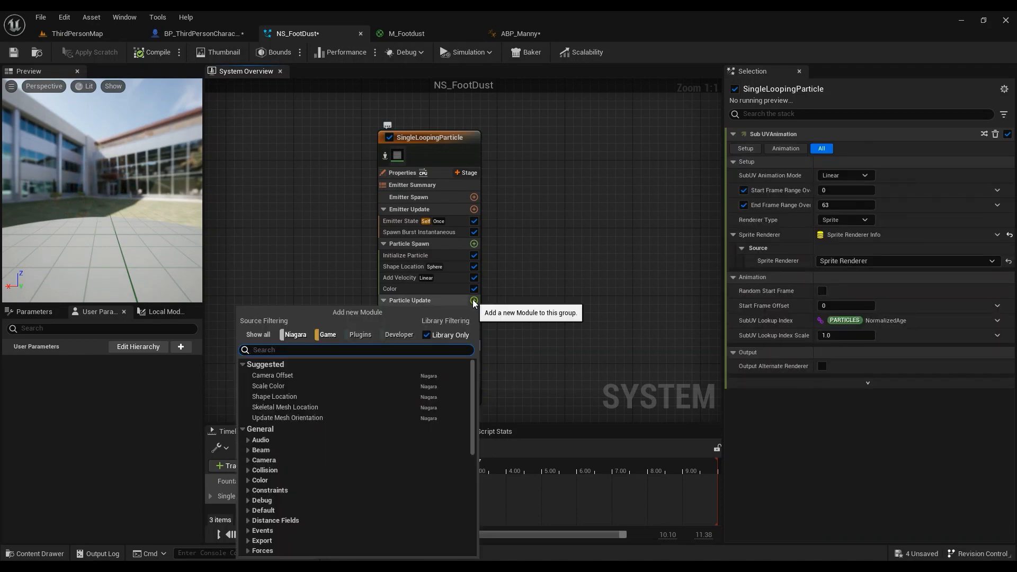
pyautogui.write('subu')
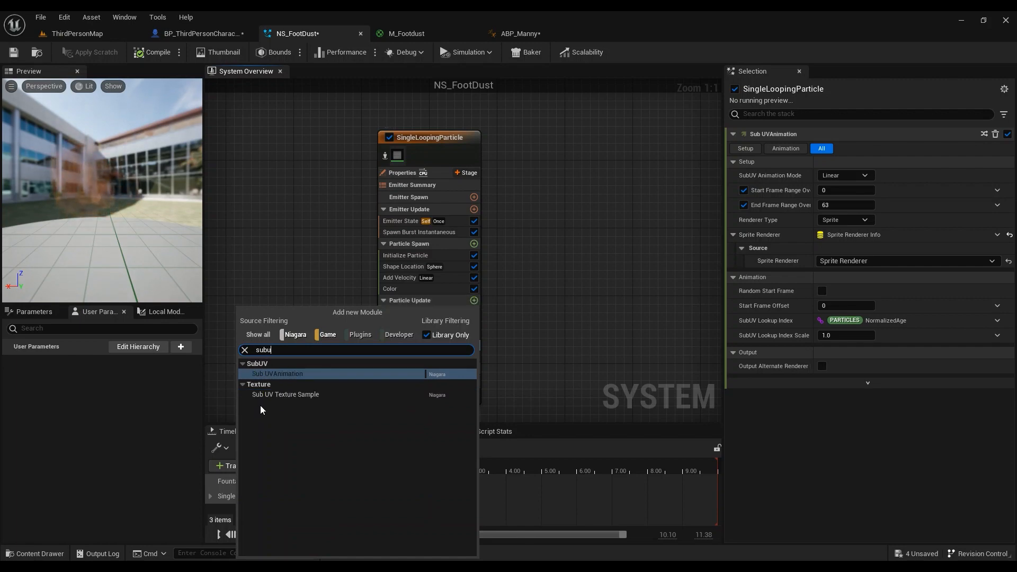
pyautogui.click(474, 301)
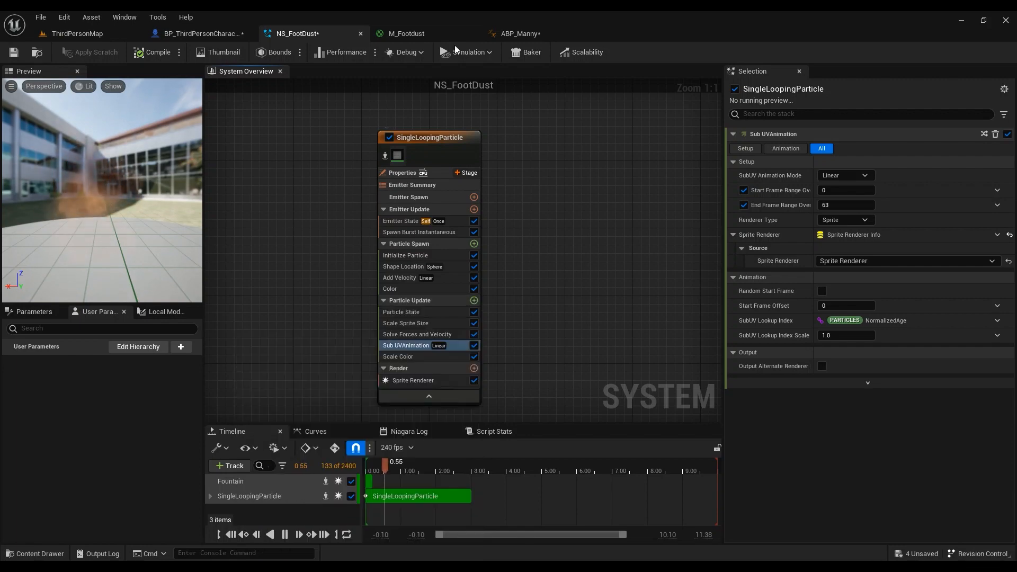
# - Open the Particle SubUV node's texture from M_Footdust and examine the sprite sheet's frame grid
pyautogui.click(437, 34)
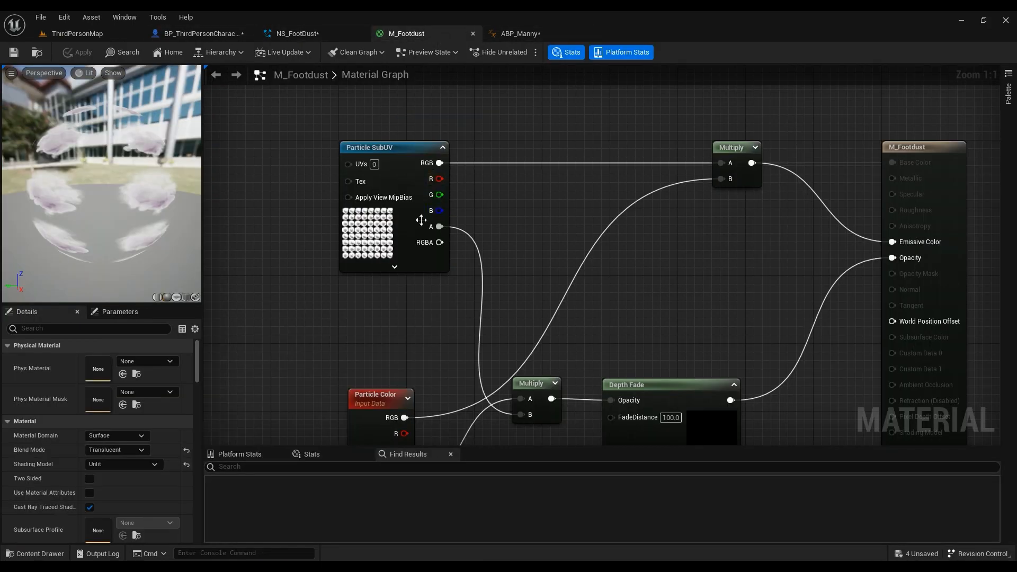
pyautogui.click(354, 148)
pyautogui.doubleClick(93, 479)
pyautogui.scroll(-1, 380, 272)
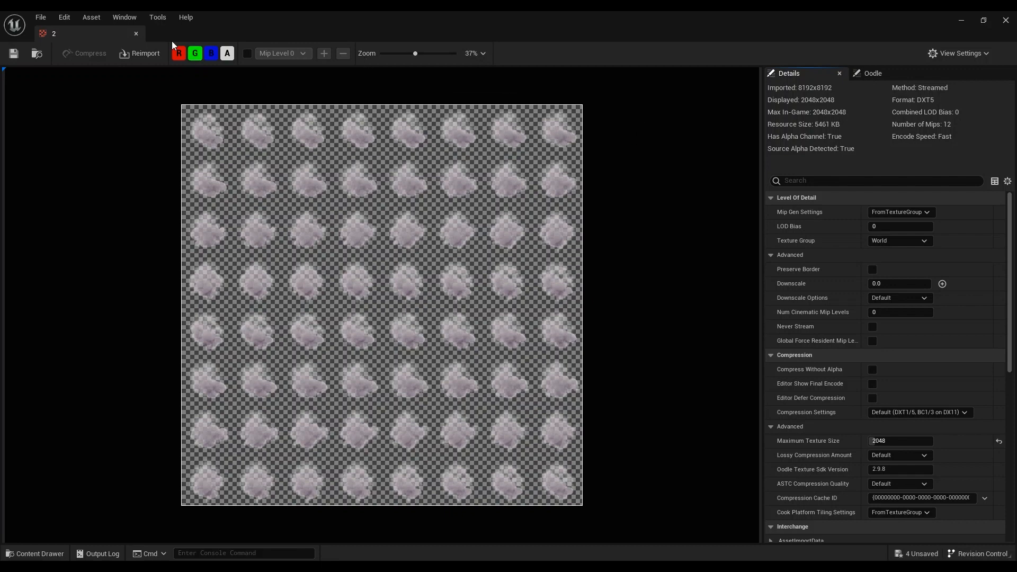
# - Close the sprite sheet texture, return to NS_FootDust and examine the Sprite Renderer source options of the Sub UVAnimation module
pyautogui.click(136, 33)
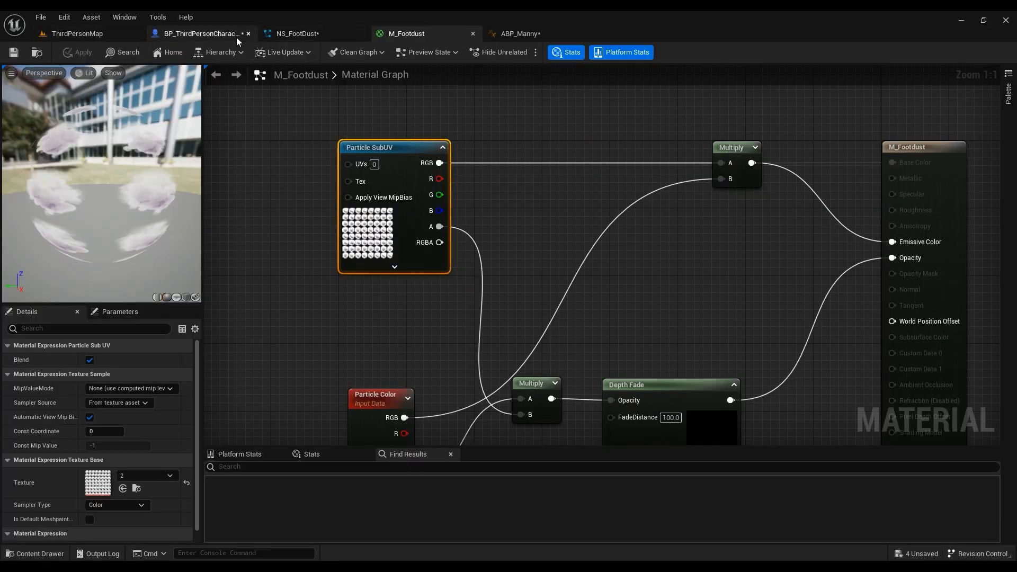
pyautogui.click(297, 34)
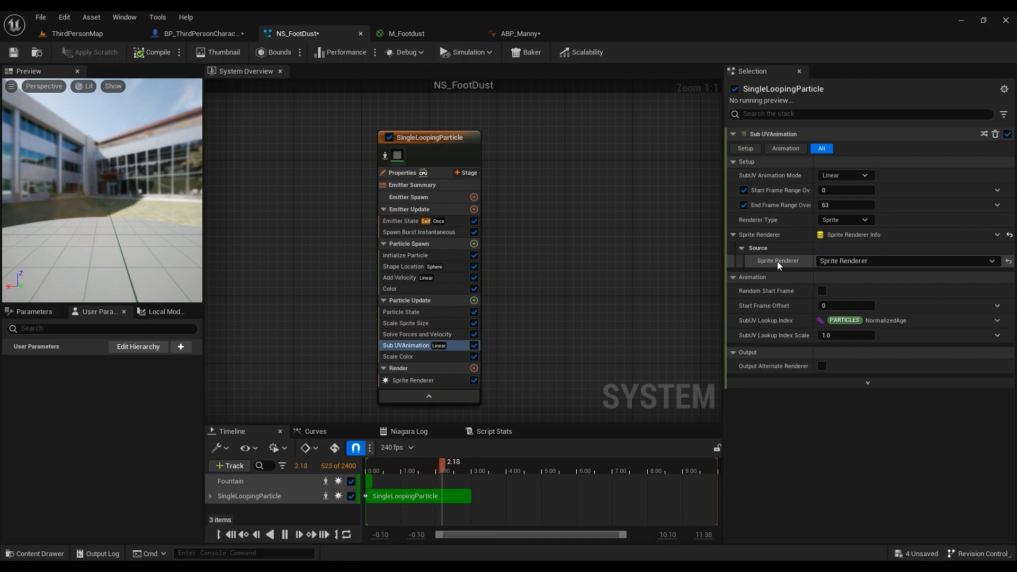
pyautogui.click(844, 262)
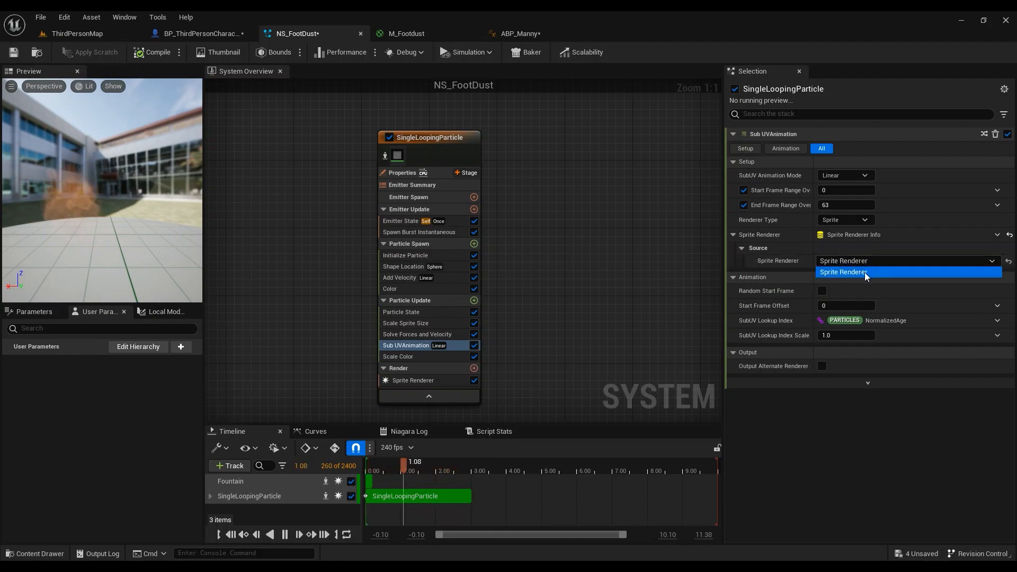
# - Examine the Scale Color module, scrub the effect's timeline, and search the Particle Update modules for "scale col"
pyautogui.click(394, 357)
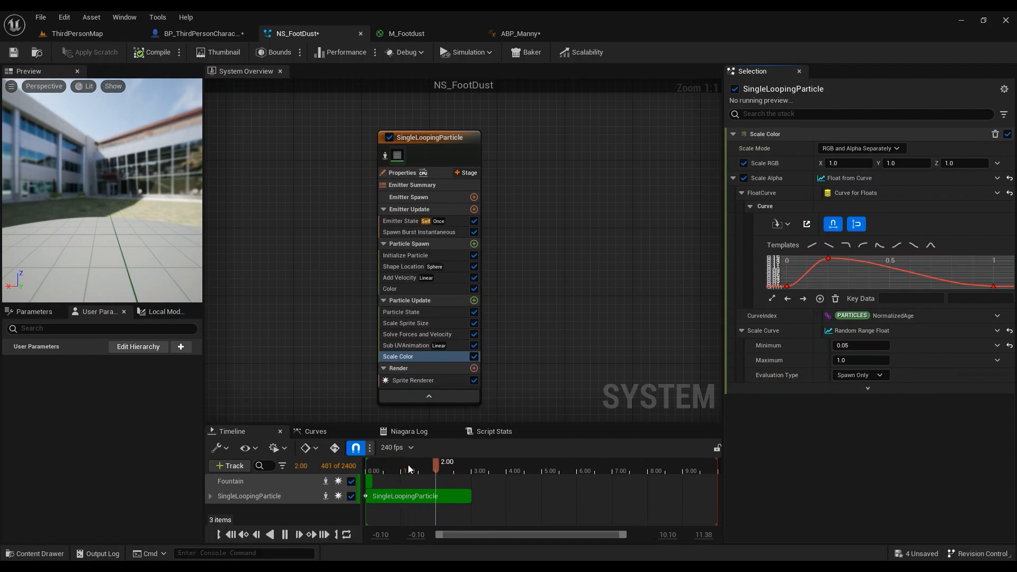
pyautogui.moveTo(408, 465); pyautogui.dragTo(429, 478)
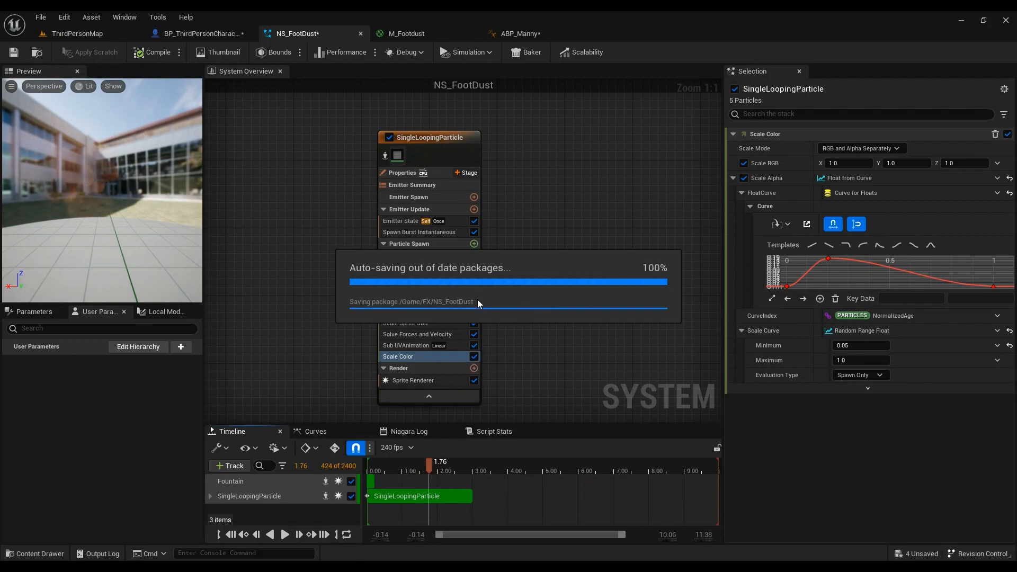
pyautogui.click(474, 301)
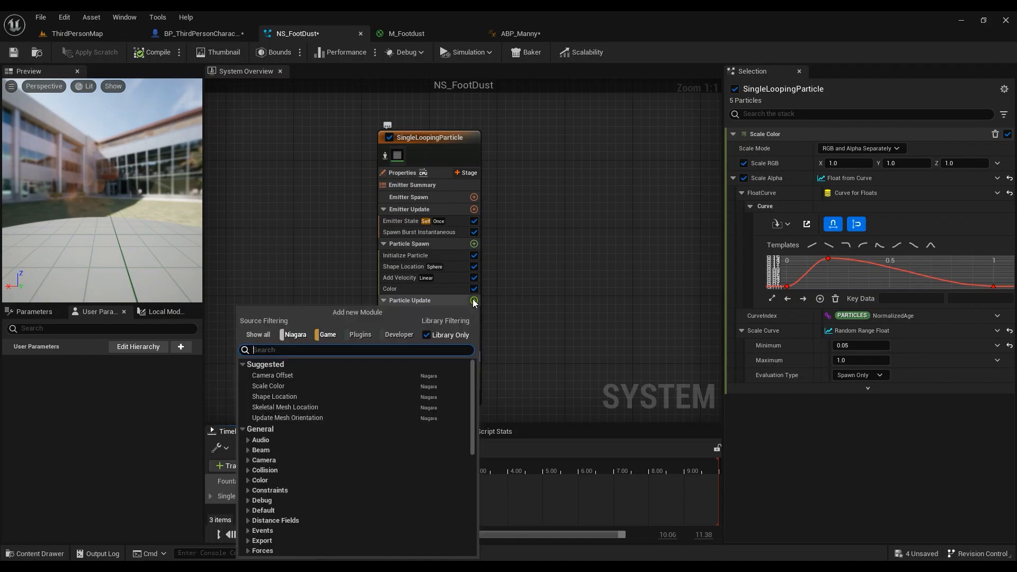
pyautogui.write('scale col')
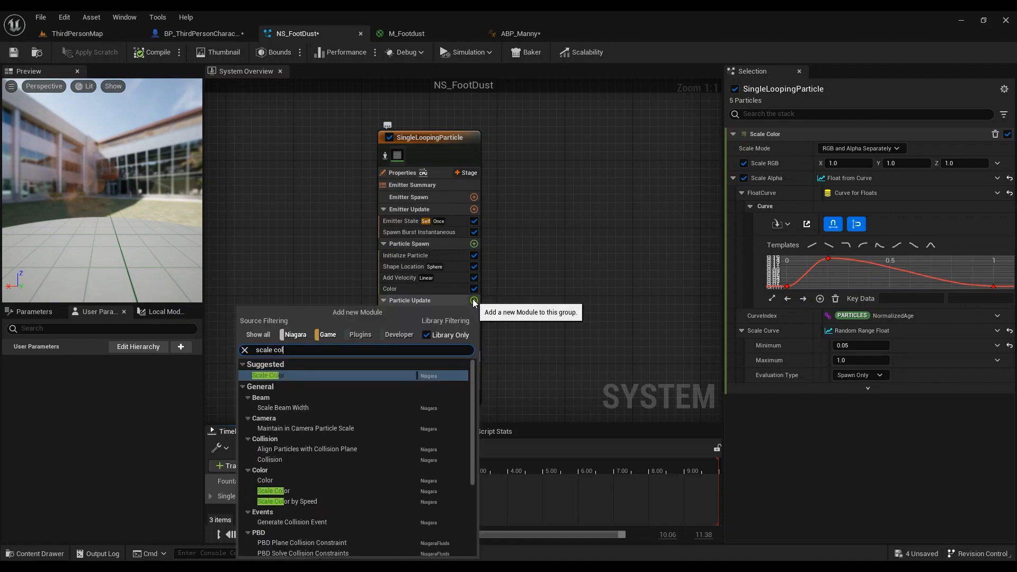
pyautogui.click(284, 375)
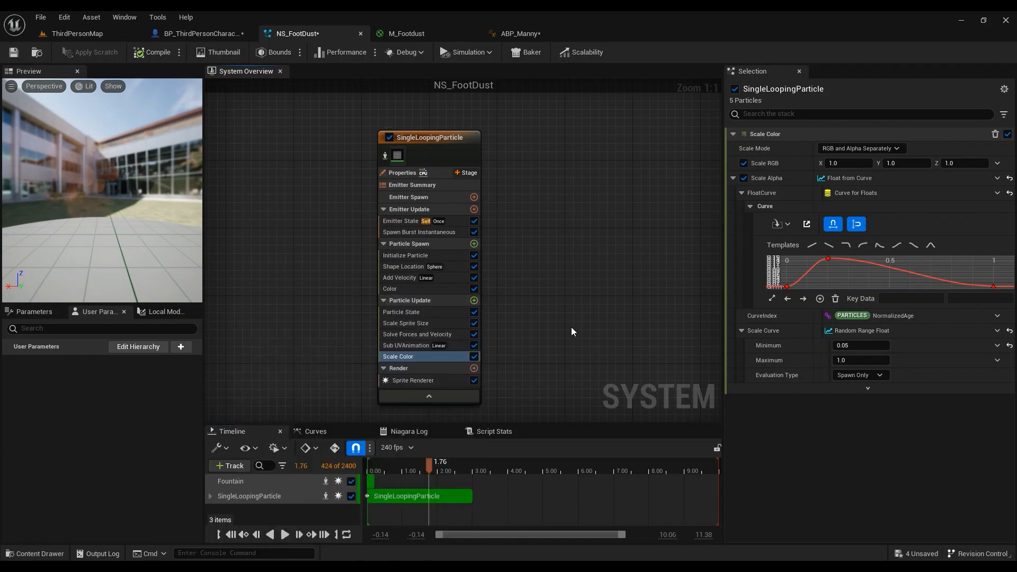
pyautogui.click(405, 345)
pyautogui.click(404, 356)
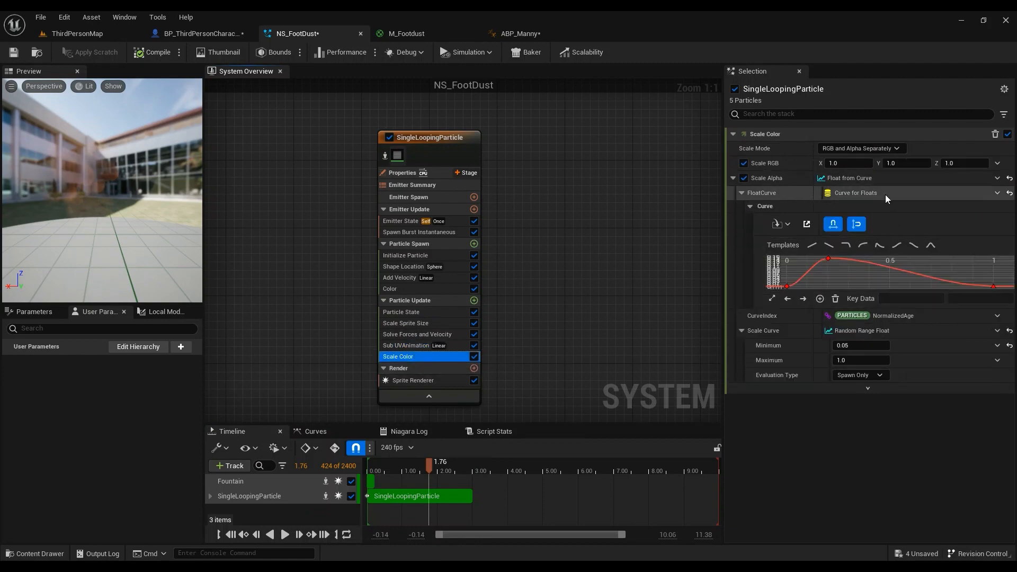
# - Set all three keys of the Scale Color module's Scale Alpha curve to User interpolation
pyautogui.rightClick(805, 276)
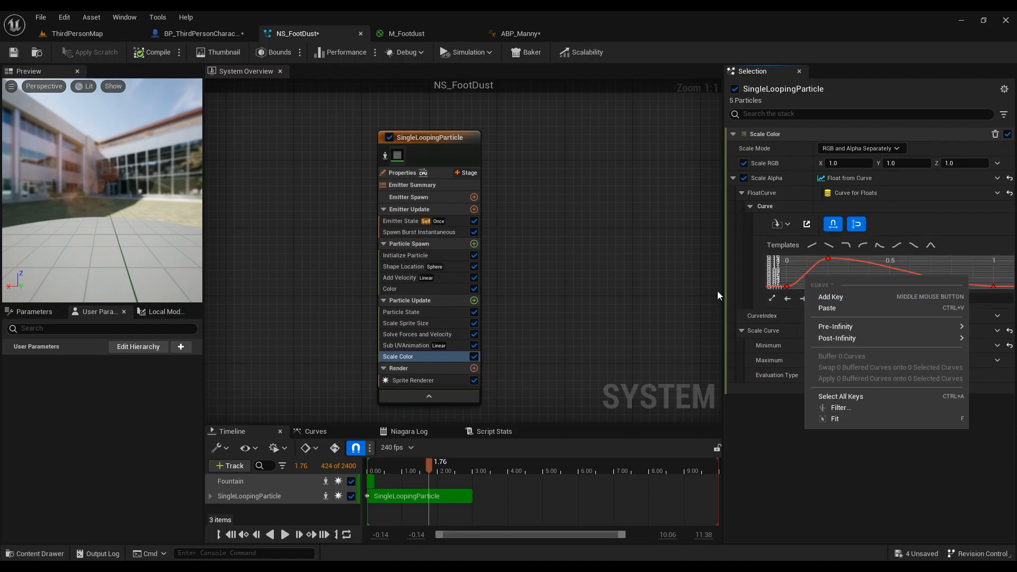
pyautogui.click(767, 411)
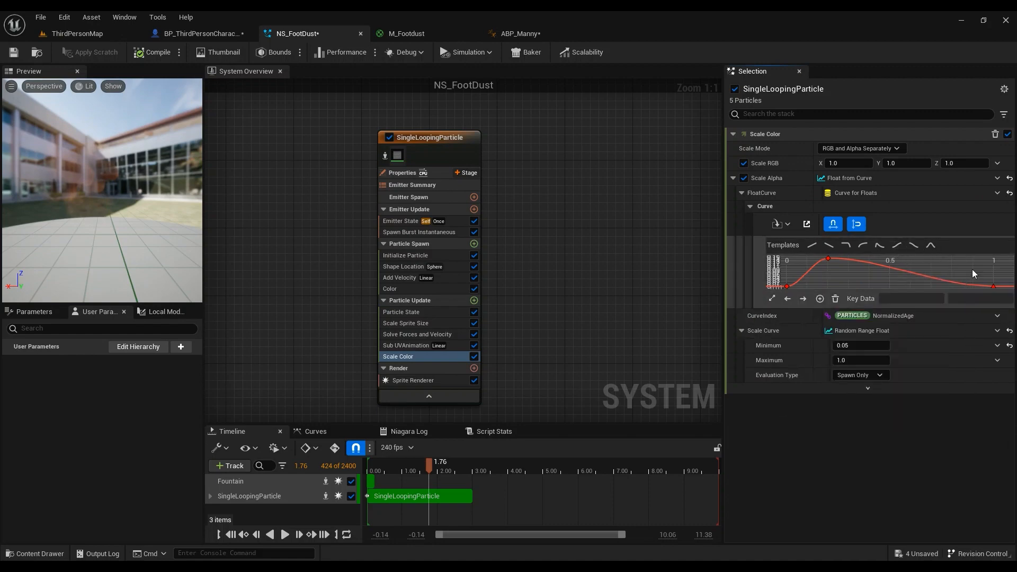
pyautogui.click(993, 287)
pyautogui.keyDown('shift'); pyautogui.click(829, 259); pyautogui.keyUp('shift')
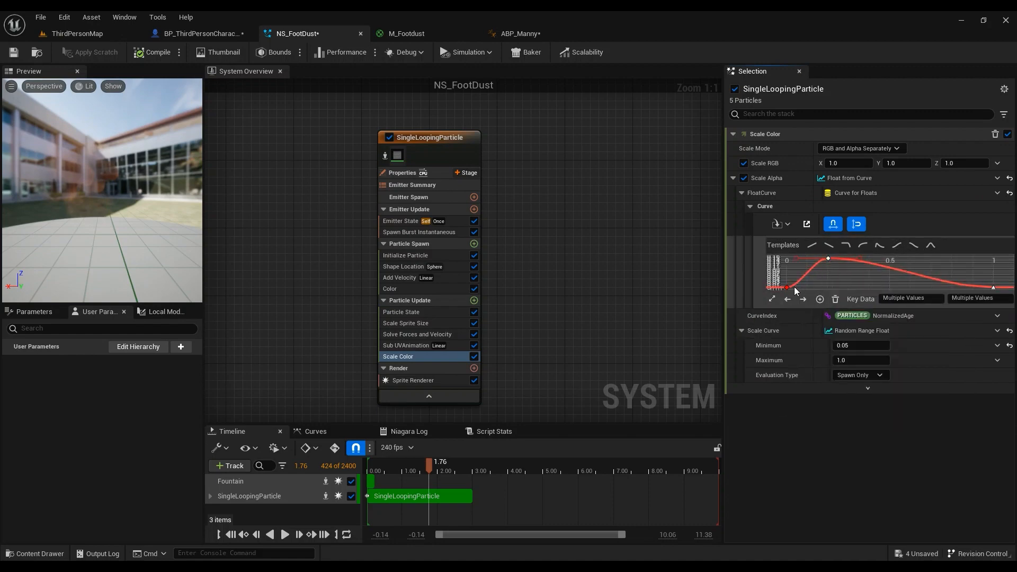
pyautogui.keyDown('shift'); pyautogui.click(787, 287); pyautogui.keyUp('shift')
pyautogui.rightClick(786, 289)
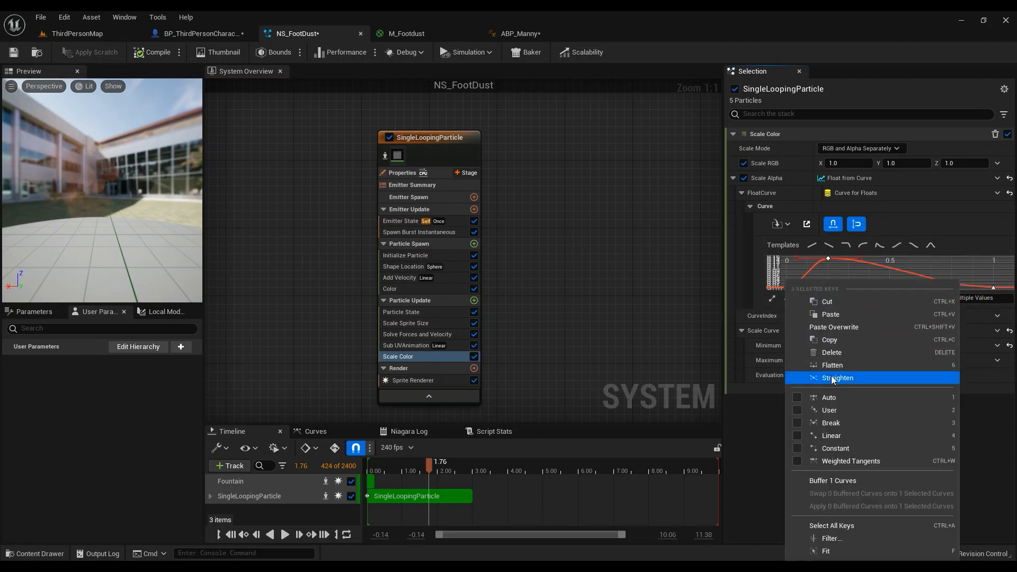
pyautogui.click(831, 410)
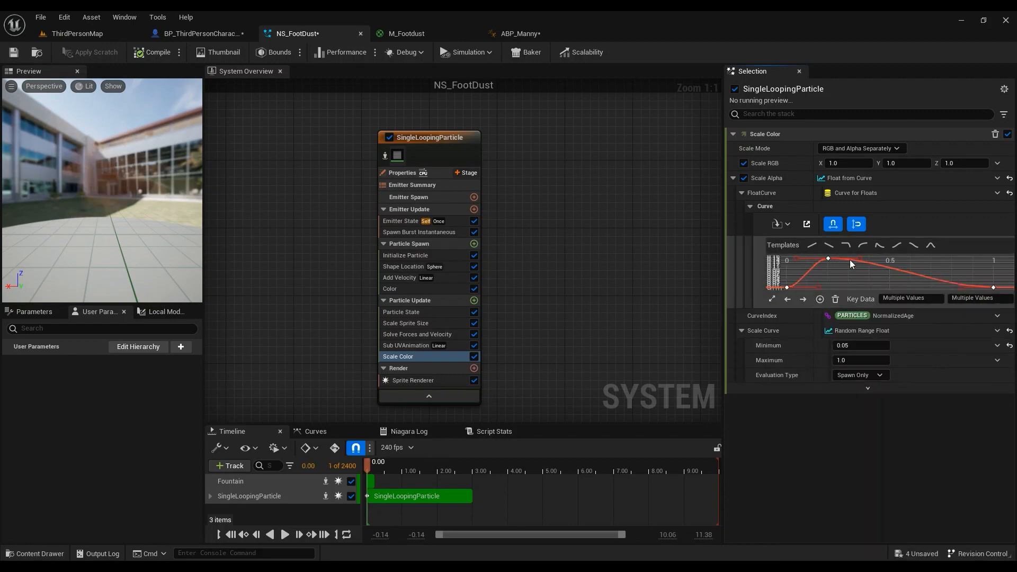
# - Examine the middle Scale Alpha key's interpolation options and the key data of each key on the curve
pyautogui.rightClick(829, 262)
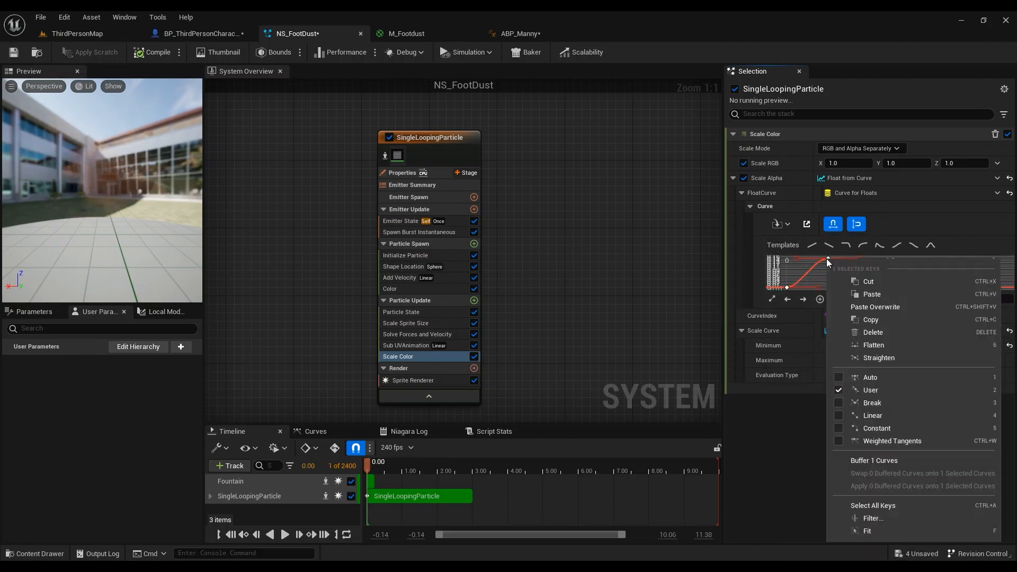
pyautogui.click(803, 447)
pyautogui.click(786, 288)
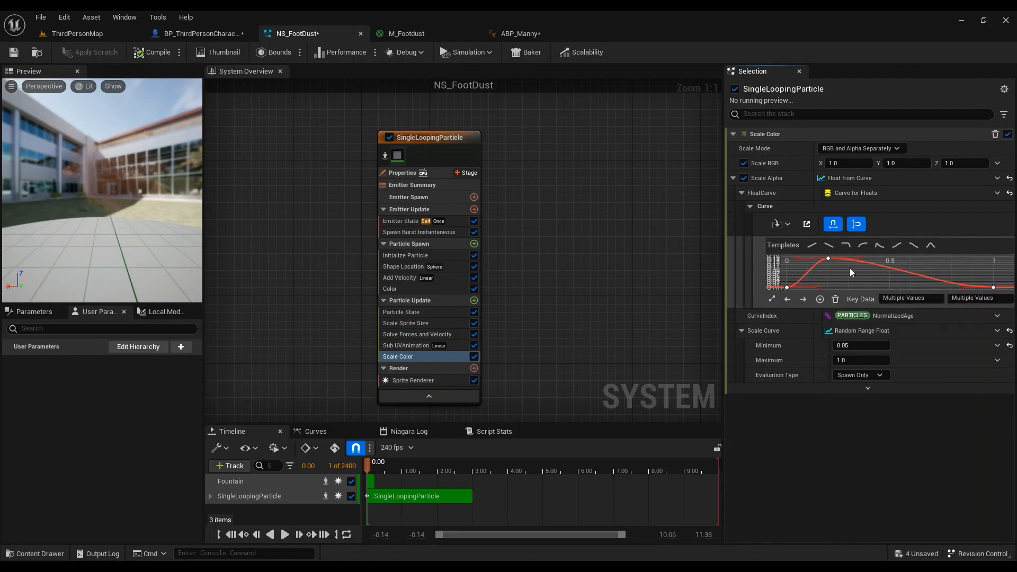
pyautogui.click(787, 286)
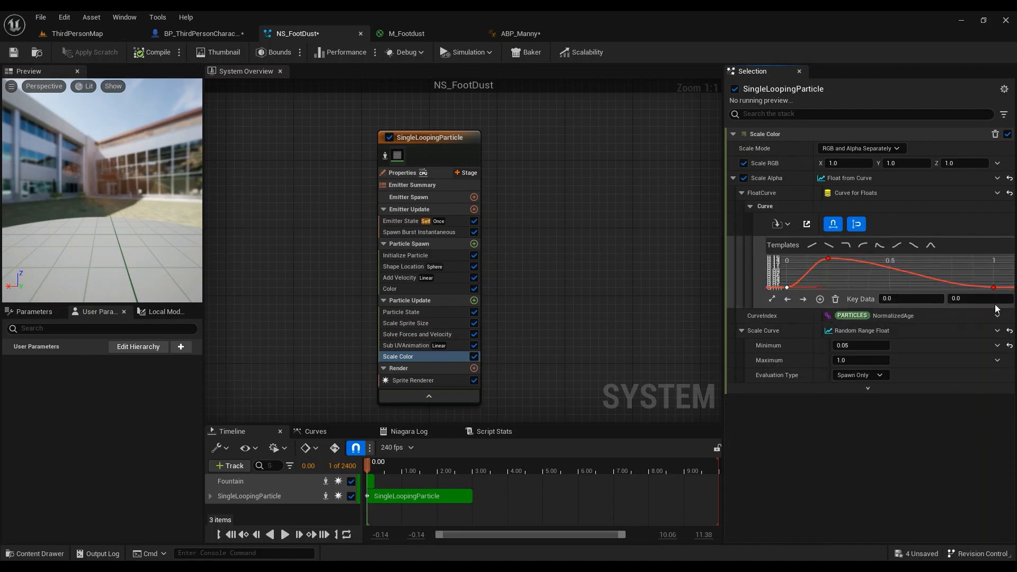
pyautogui.click(829, 259)
pyautogui.click(994, 288)
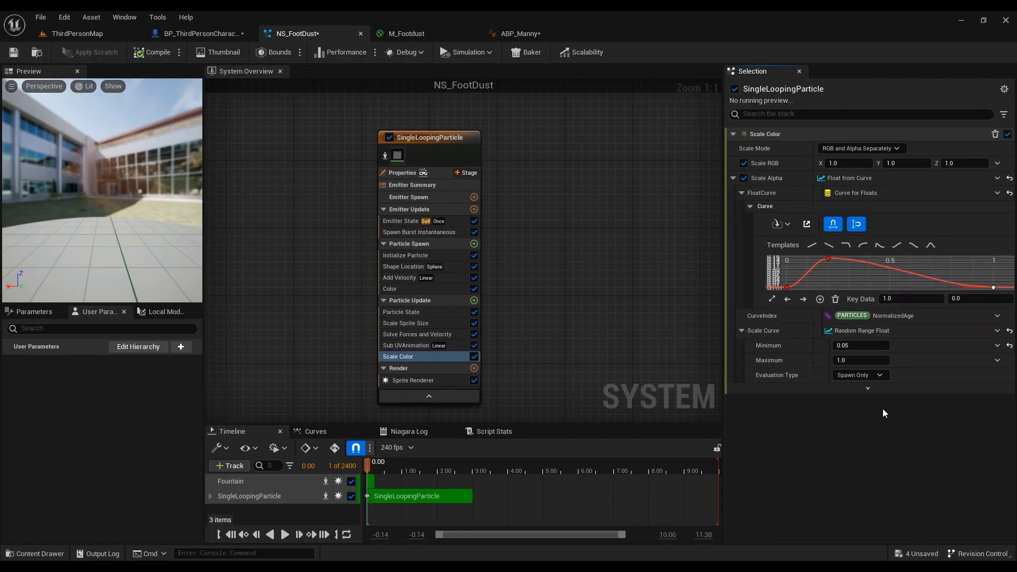
# - Examine the Sprite Renderer's material and Sub UV settings, and locate the M_Footdust material in the project content
pyautogui.click(405, 382)
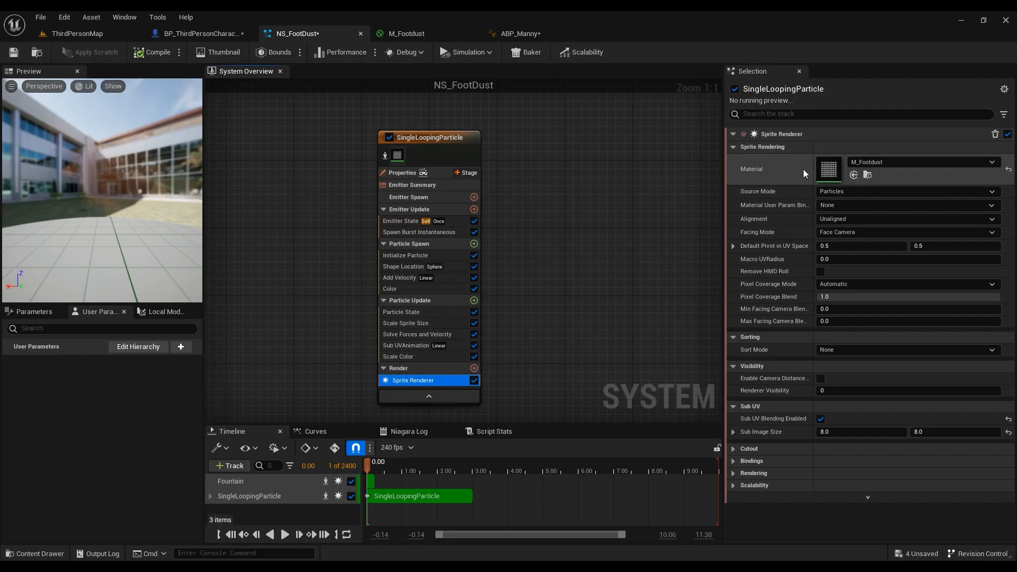
pyautogui.click(418, 34)
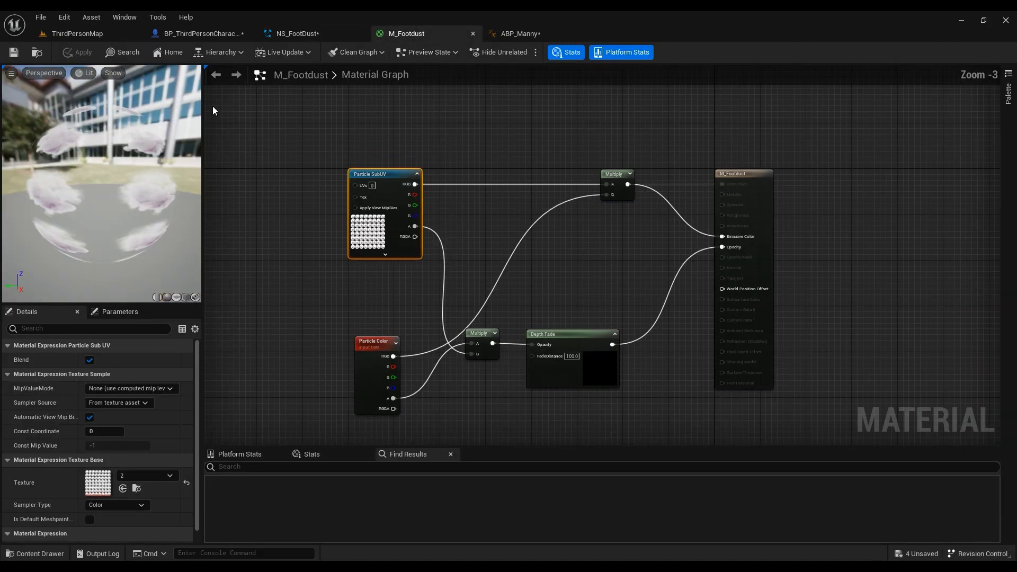
pyautogui.click(38, 52)
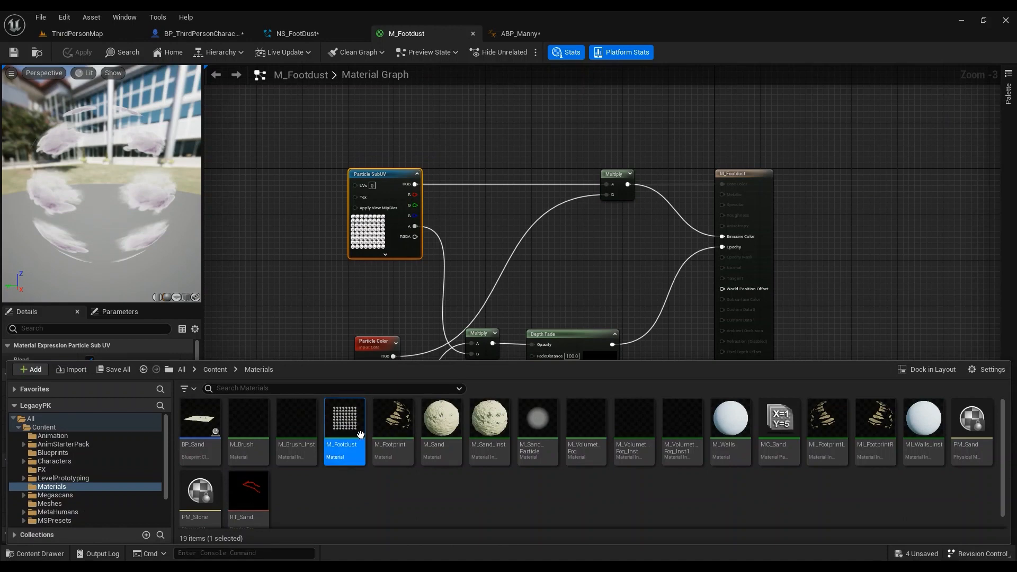
pyautogui.click(305, 33)
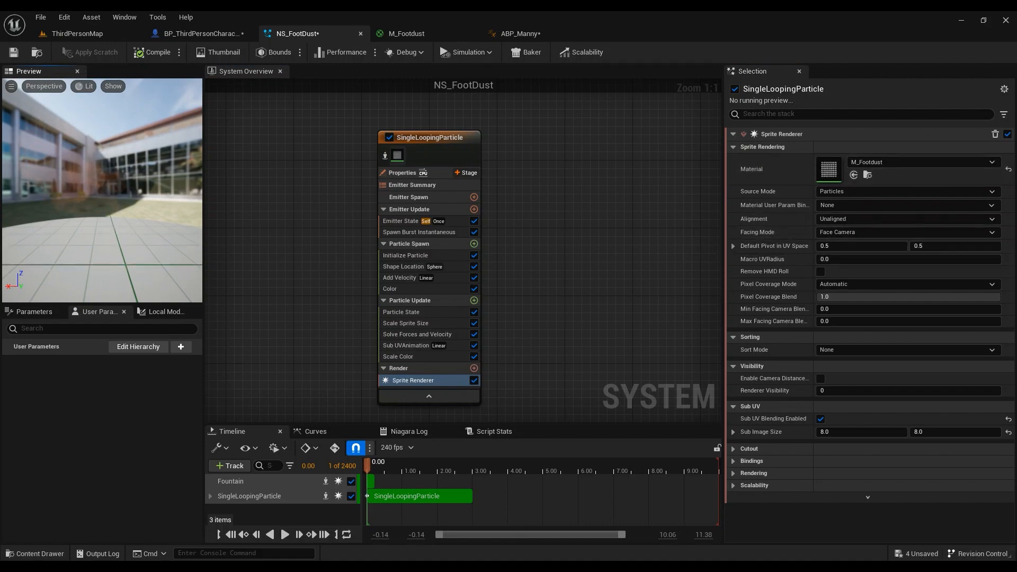
pyautogui.moveTo(124, 210); pyautogui.dragTo(112, 259)
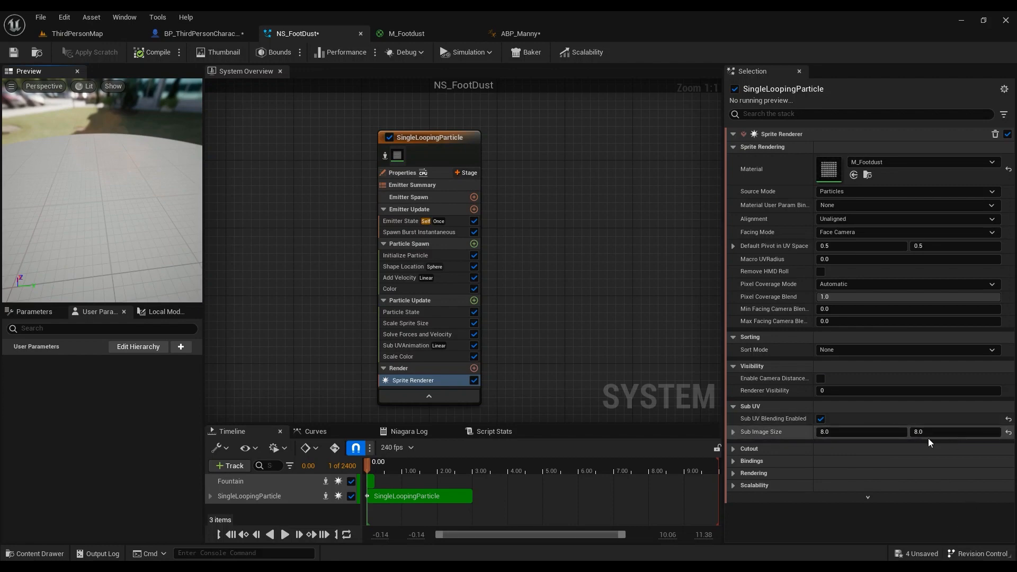
# - Move the Fountain emitter node closer to the SingleLoopingParticle emitter in the system overview
pyautogui.scroll(-2, 354, 224)
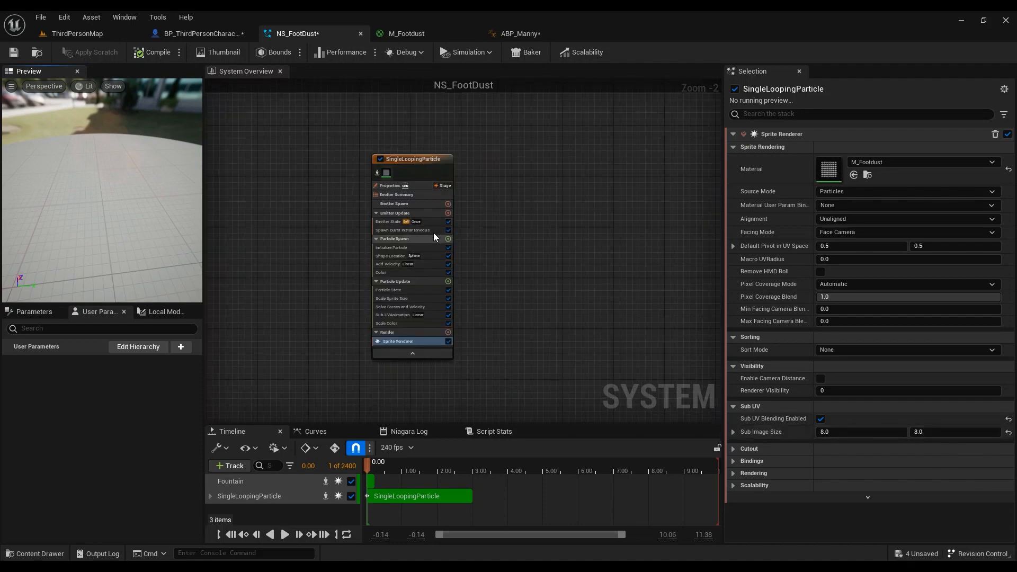
pyautogui.moveTo(289, 272); pyautogui.dragTo(595, 283, button='right')
pyautogui.moveTo(391, 211); pyautogui.dragTo(555, 184)
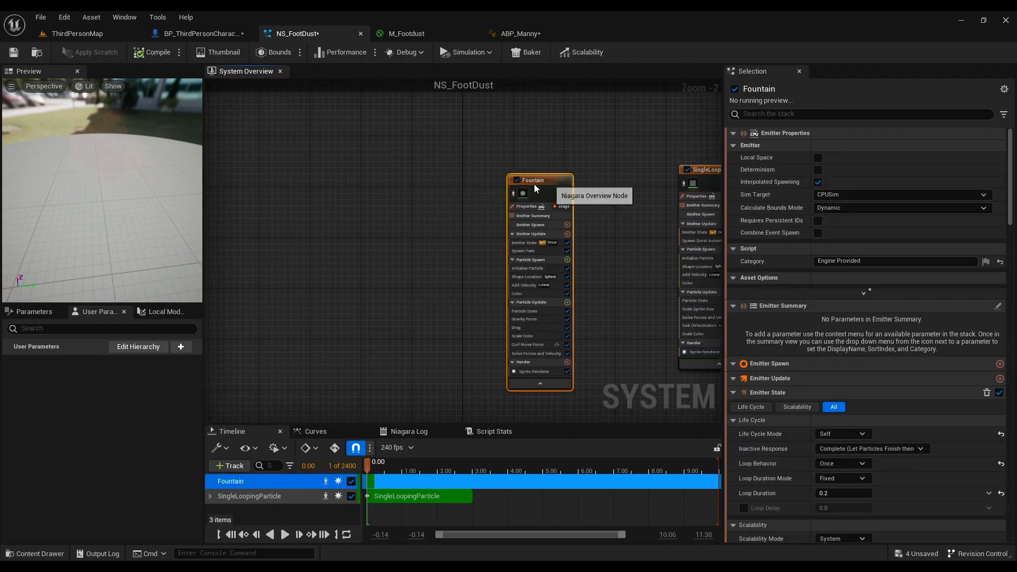
# - Try adding another emitter from the Fountain template to the system, and undo the addition
pyautogui.rightClick(357, 203)
pyautogui.click(388, 221)
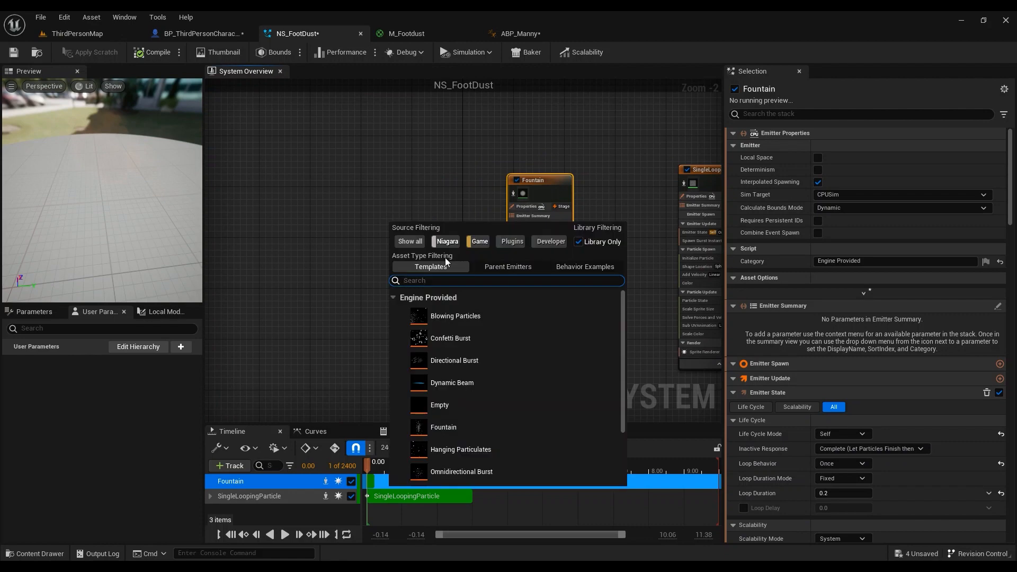
pyautogui.scroll(-3, 488, 354)
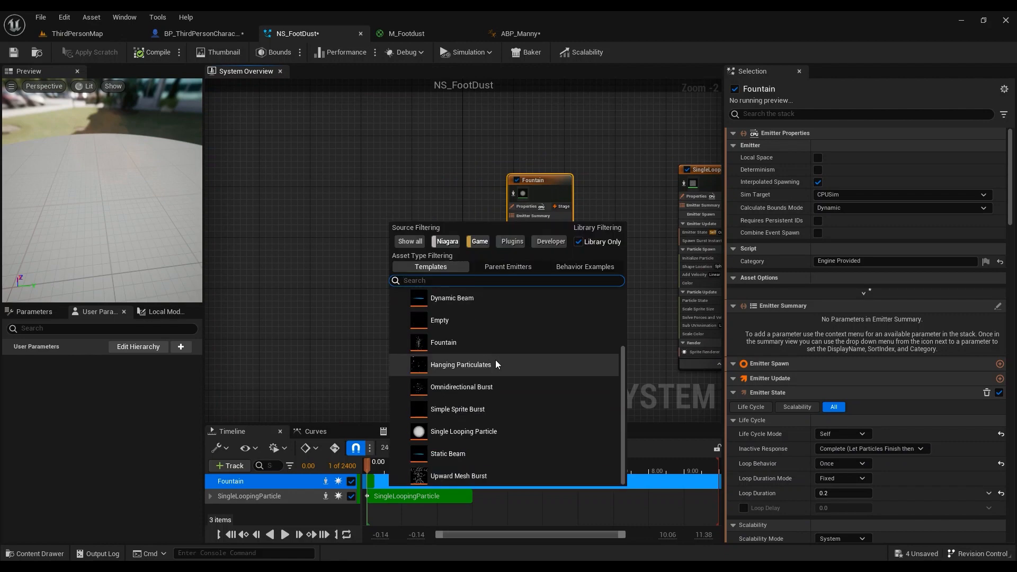
pyautogui.doubleClick(456, 343)
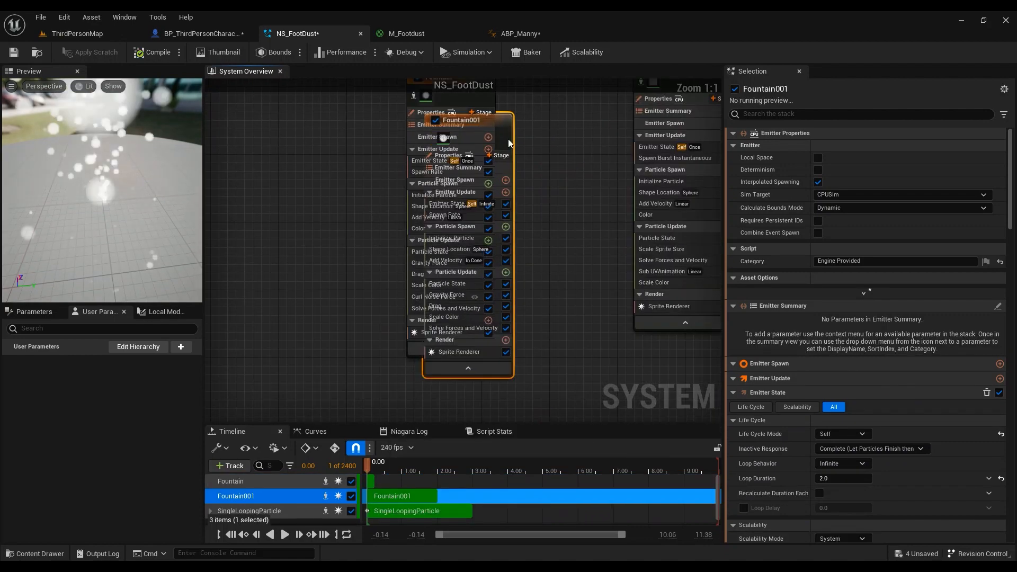
pyautogui.moveTo(542, 140); pyautogui.dragTo(569, 178, button='right')
pyautogui.hotkey('ctrl', 'z')
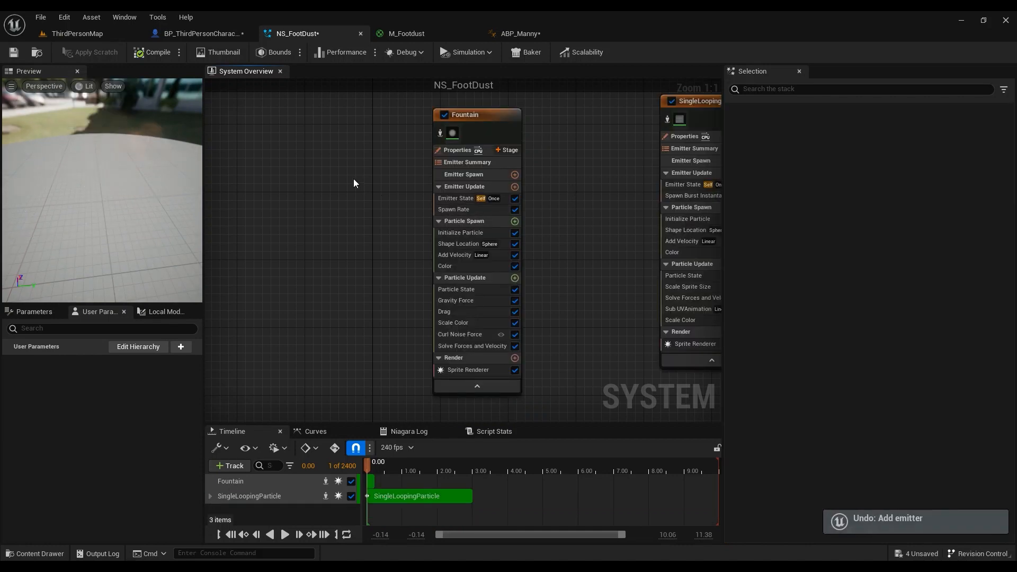
# - Examine the Fountain emitter's Properties, Emitter Spawn, Emitter State, Spawn Rate and Initialize Particle settings, plus SingleLoopingParticle's Color module
pyautogui.click(490, 138)
pyautogui.click(458, 150)
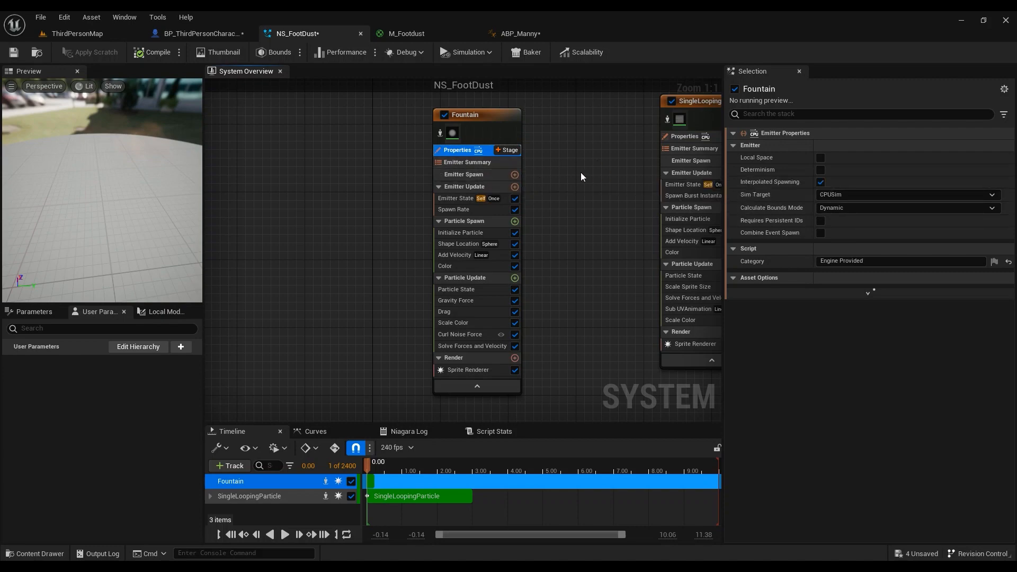
pyautogui.click(462, 177)
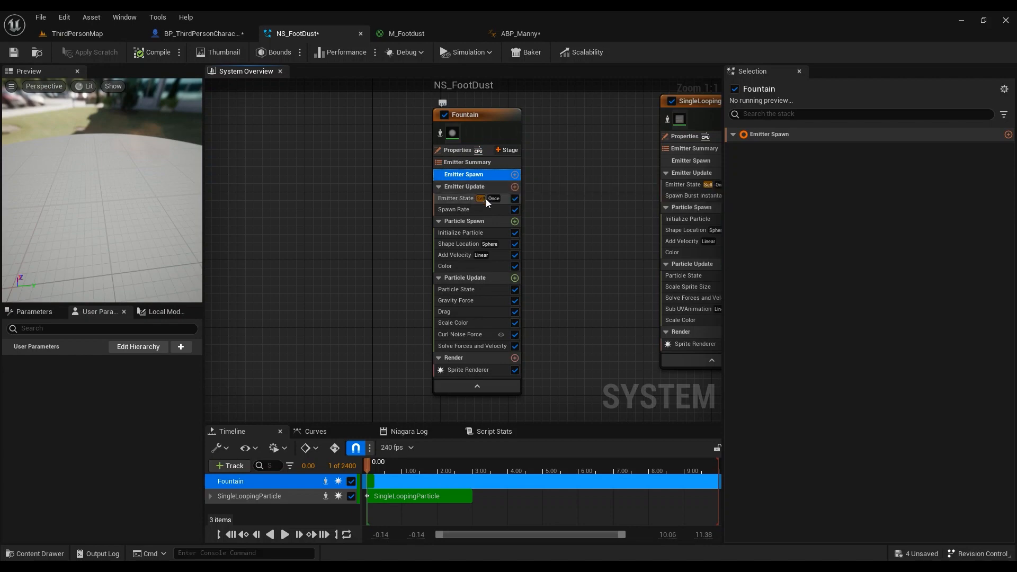
pyautogui.click(488, 200)
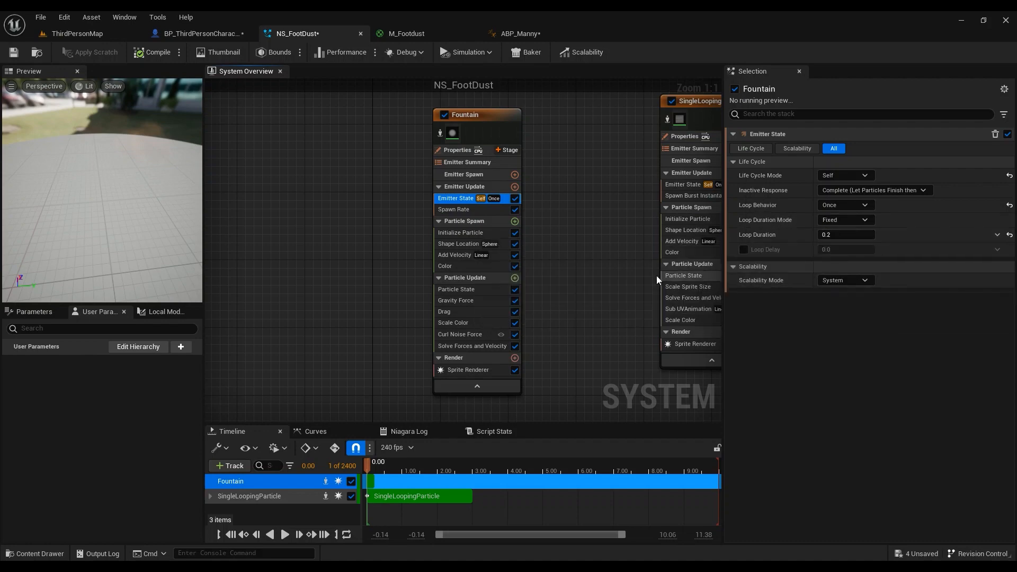
pyautogui.click(473, 210)
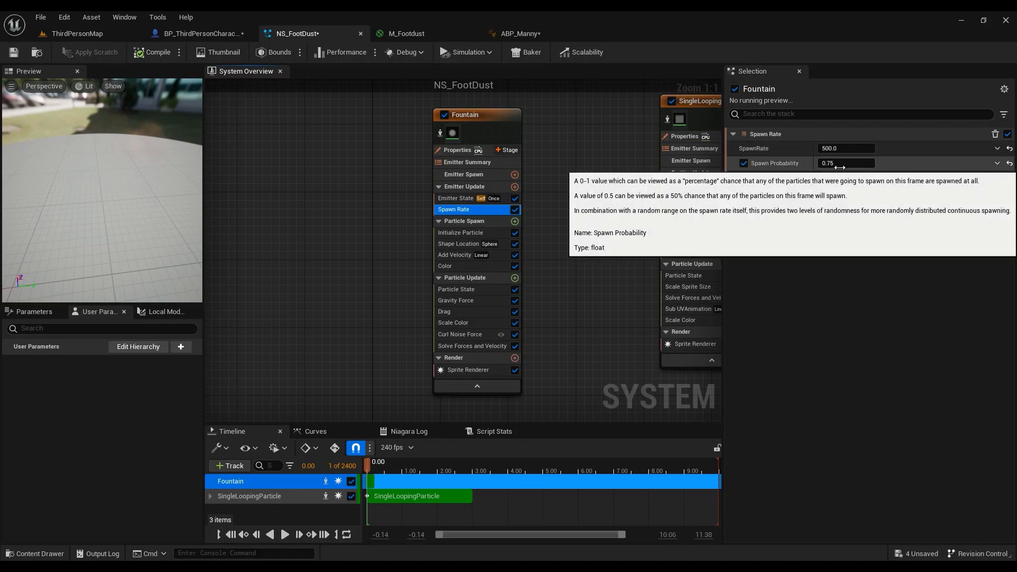
pyautogui.click(476, 233)
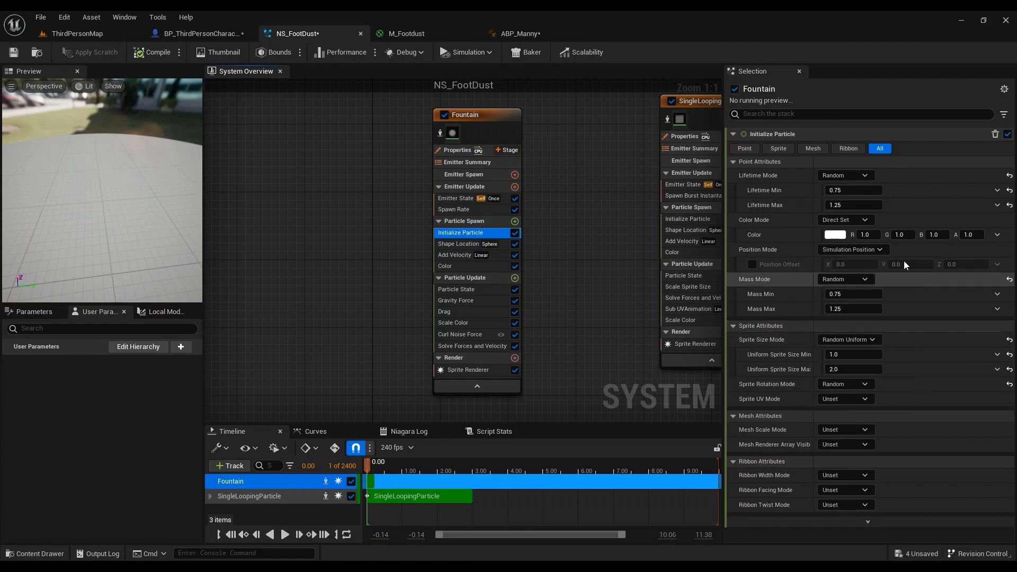
pyautogui.moveTo(617, 290); pyautogui.dragTo(490, 275, button='right')
pyautogui.click(551, 238)
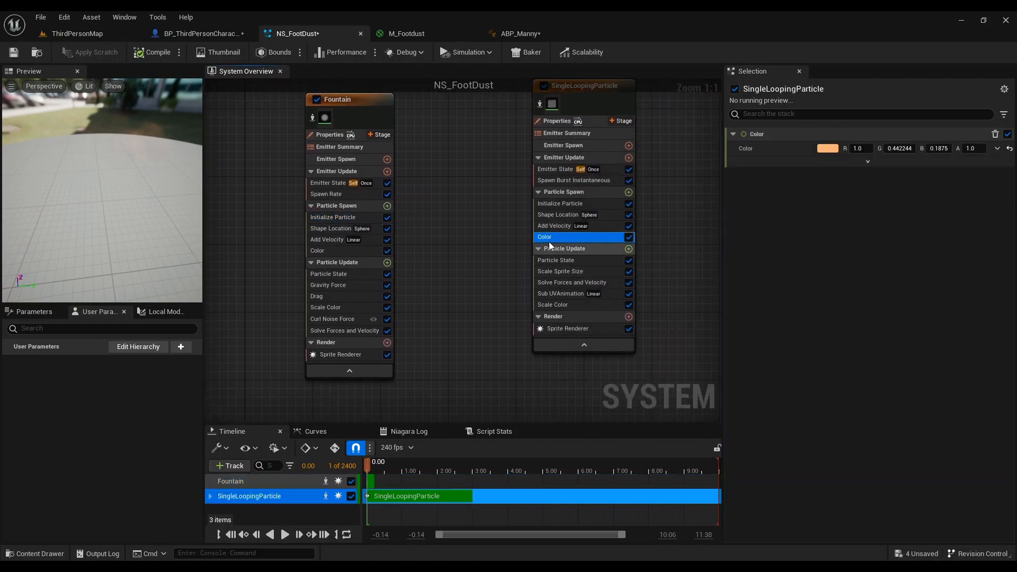
# - Compare the Initialize Particle settings of the SingleLoopingParticle and Fountain emitters, and examine Fountain's Shape Location sphere settings
pyautogui.click(591, 202)
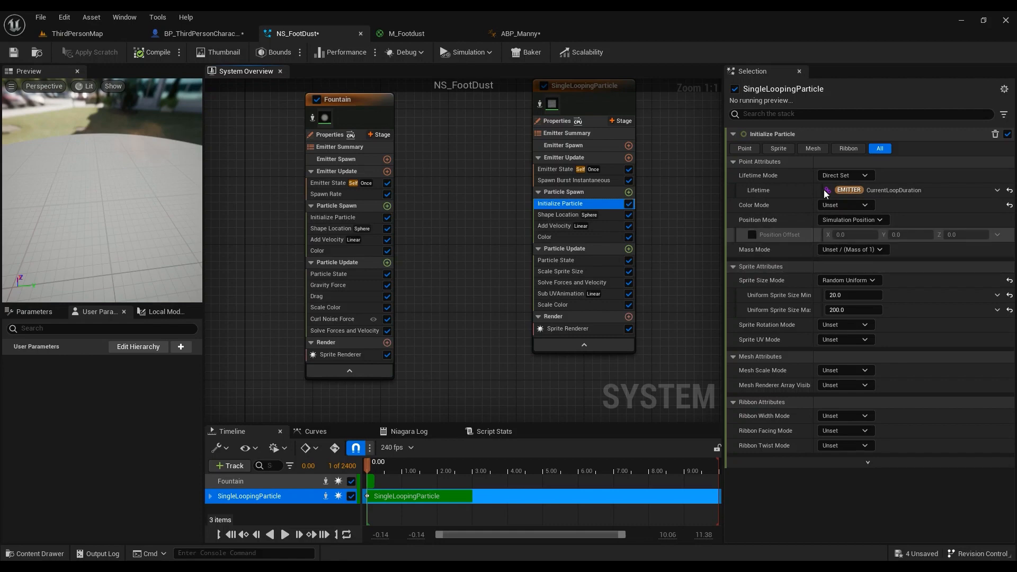
pyautogui.click(778, 148)
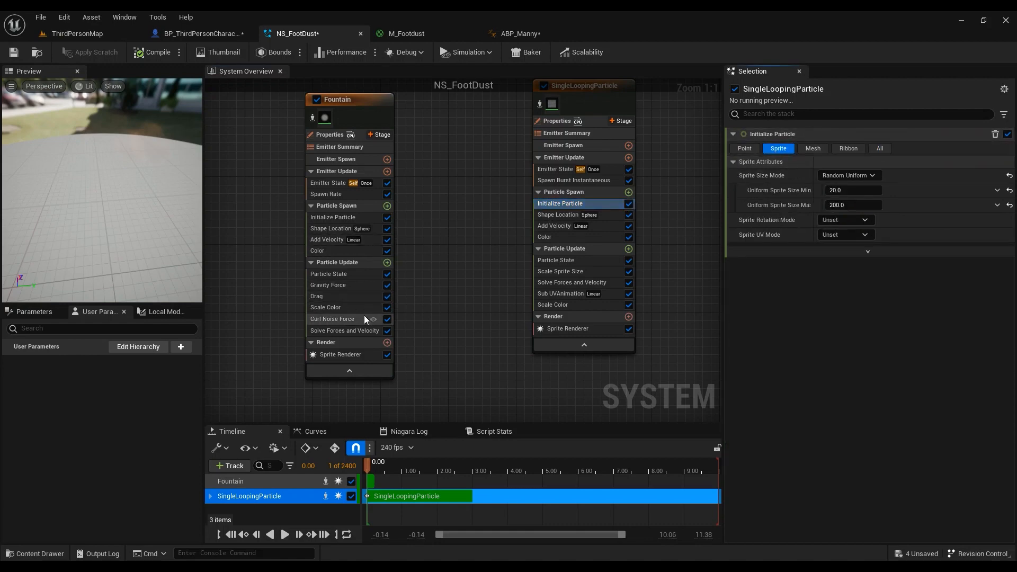
pyautogui.click(355, 217)
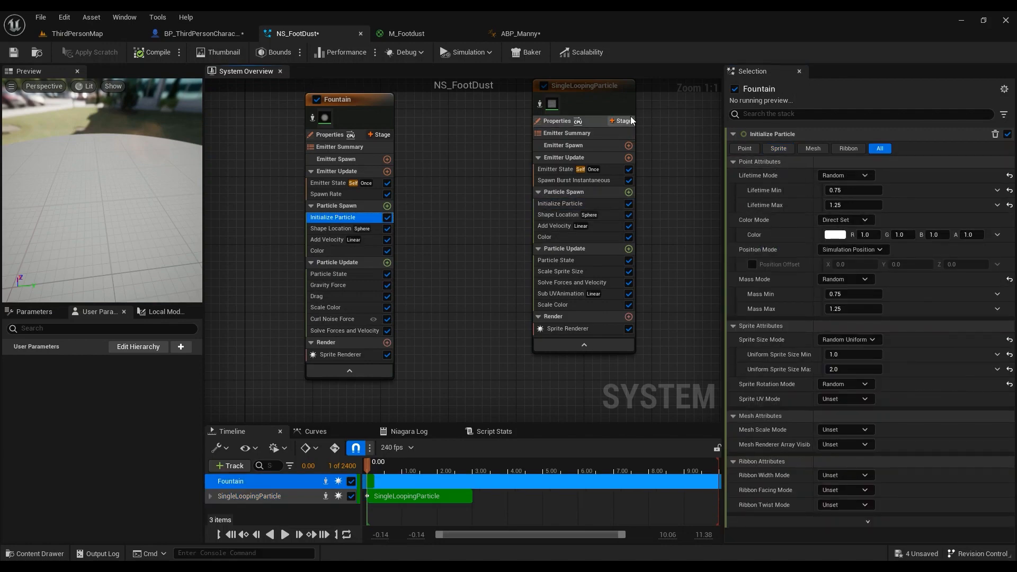
pyautogui.click(628, 101)
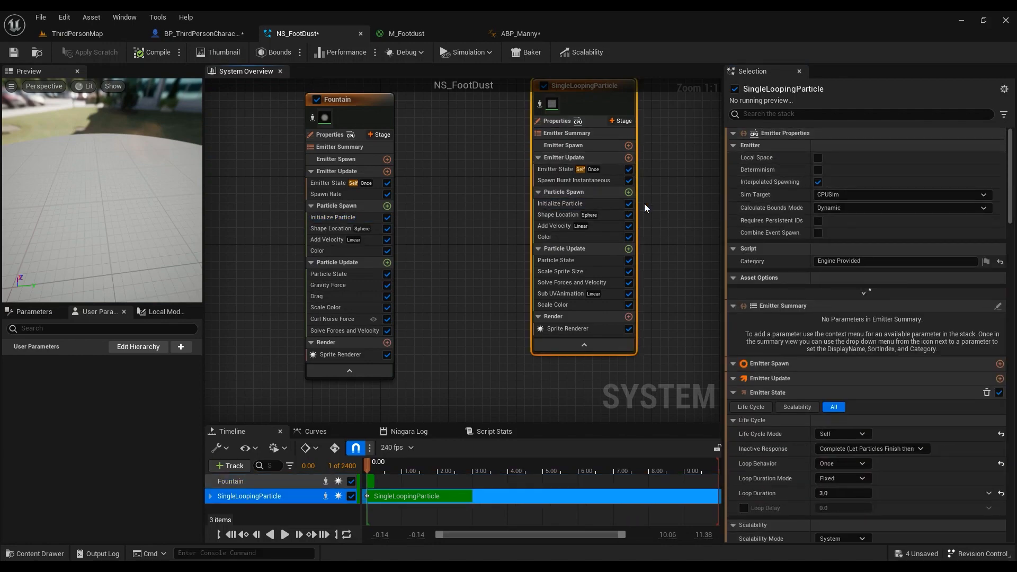
pyautogui.moveTo(611, 202); pyautogui.dragTo(610, 222, button='right')
pyautogui.click(563, 227)
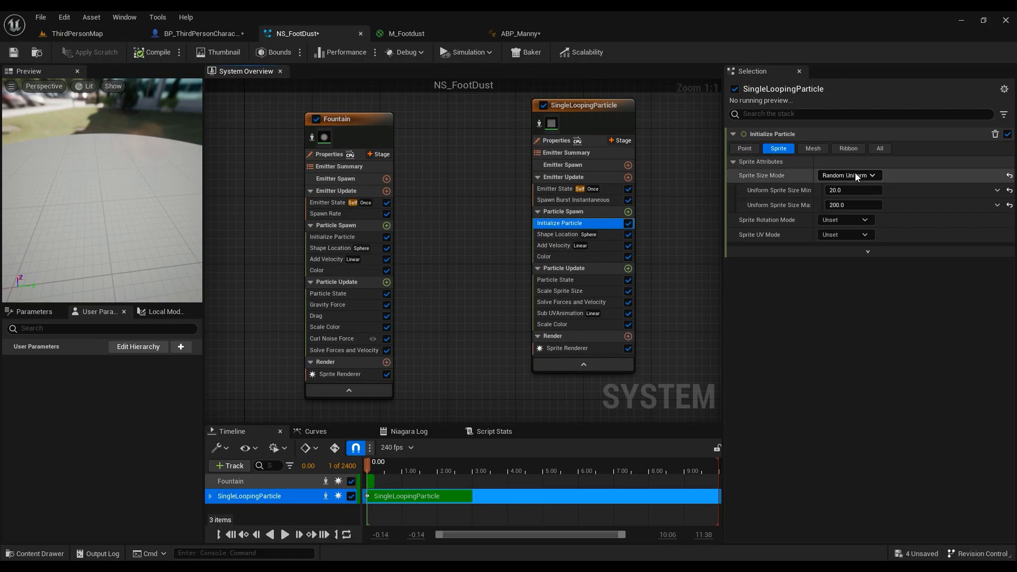
pyautogui.click(389, 135)
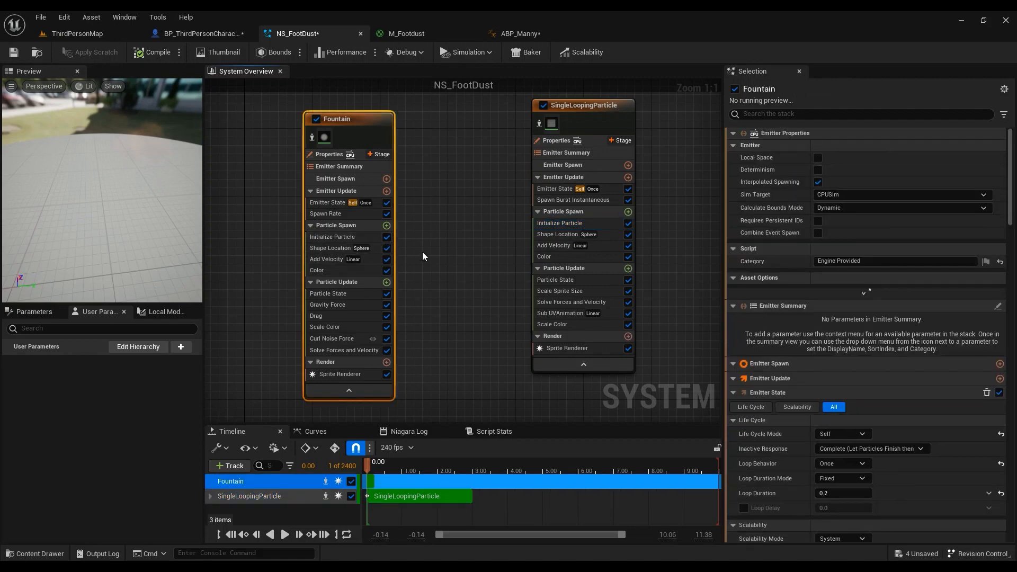
pyautogui.click(360, 237)
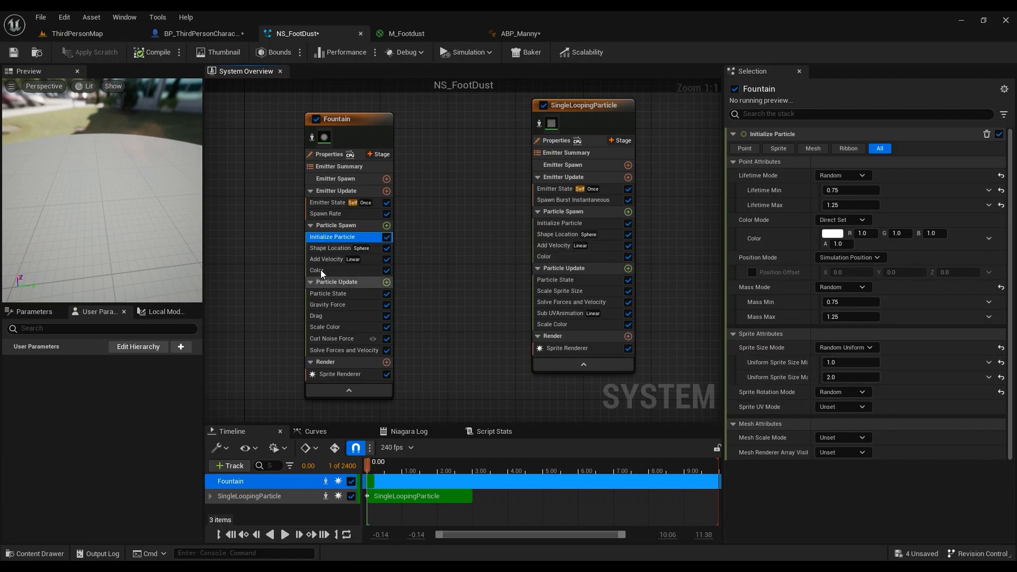
pyautogui.click(323, 247)
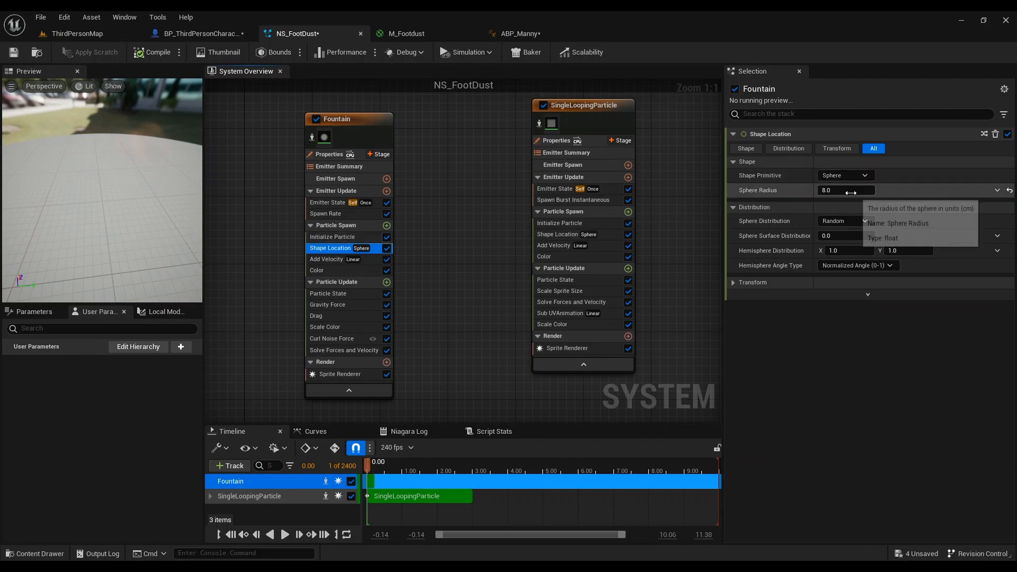
# - Try a minimum X velocity of -100 in the Fountain emitter's Add Velocity module, and restore it to -200
pyautogui.click(321, 260)
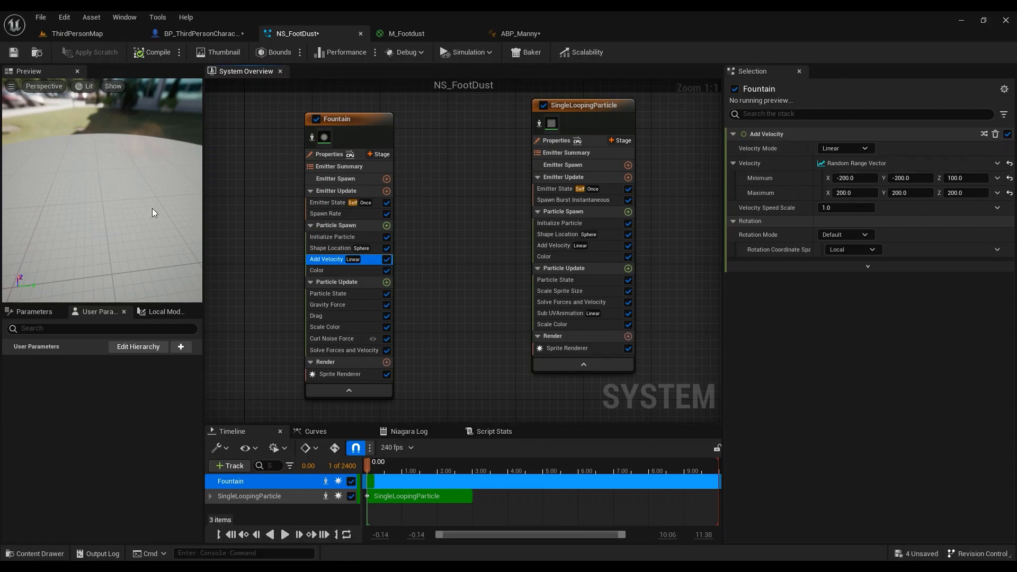
pyautogui.click(846, 178)
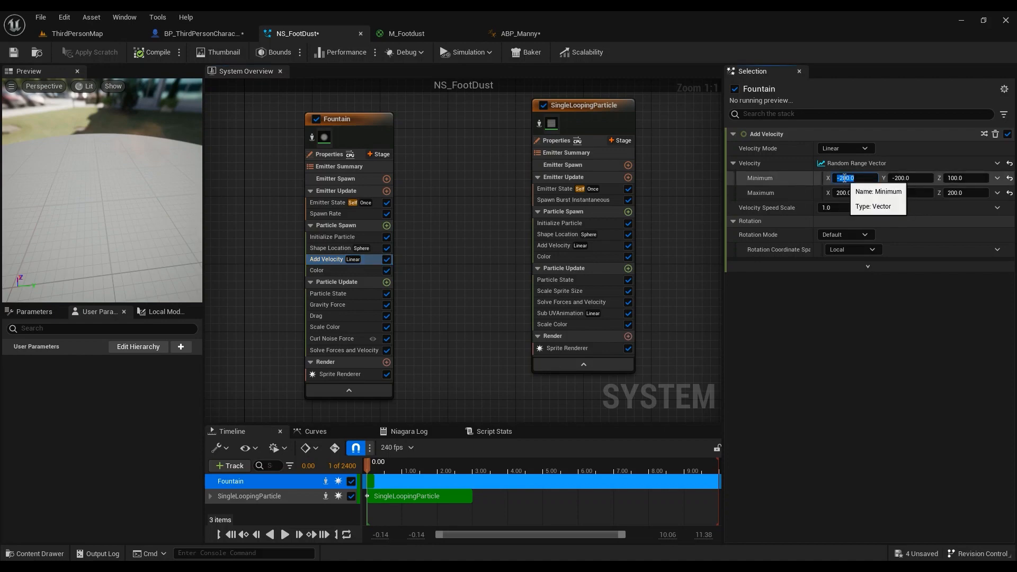
pyautogui.write('1')
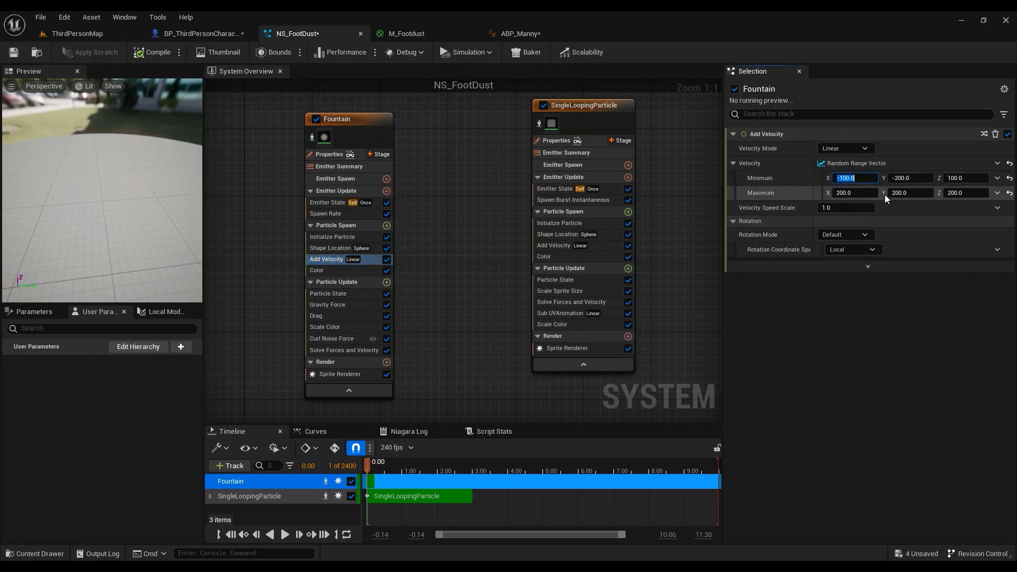
pyautogui.click(855, 180)
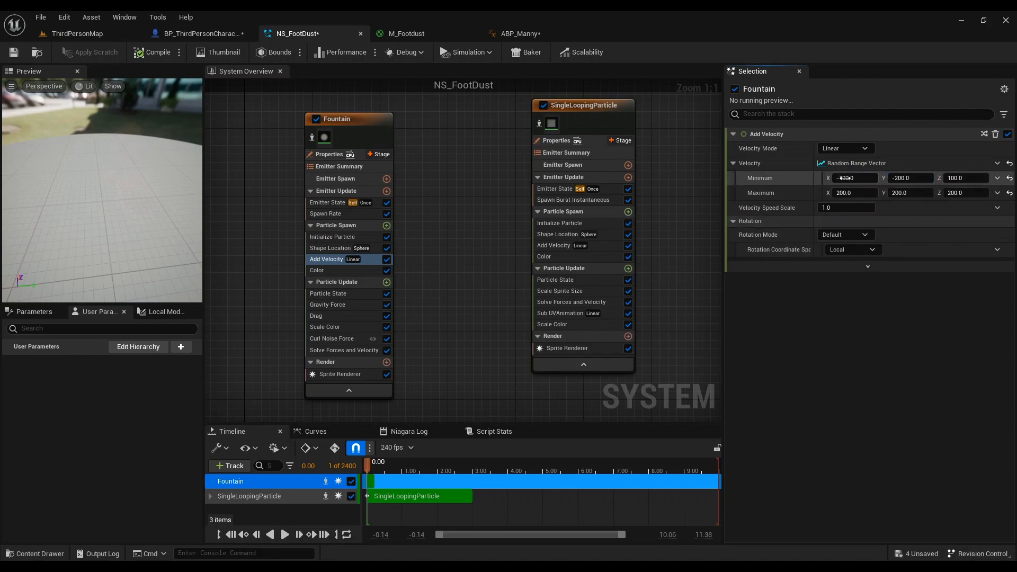
pyautogui.write('-200')
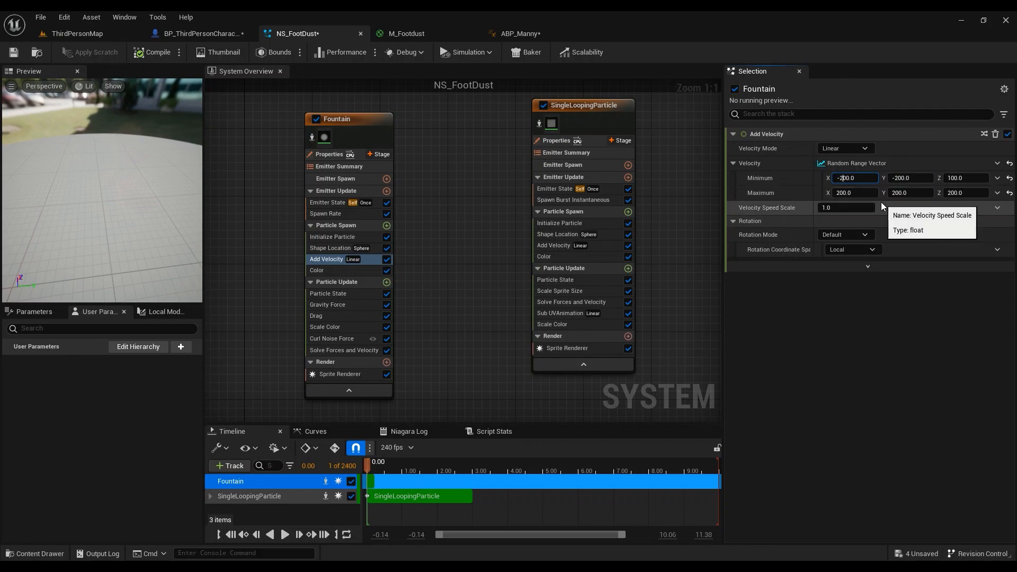
pyautogui.press('Return')
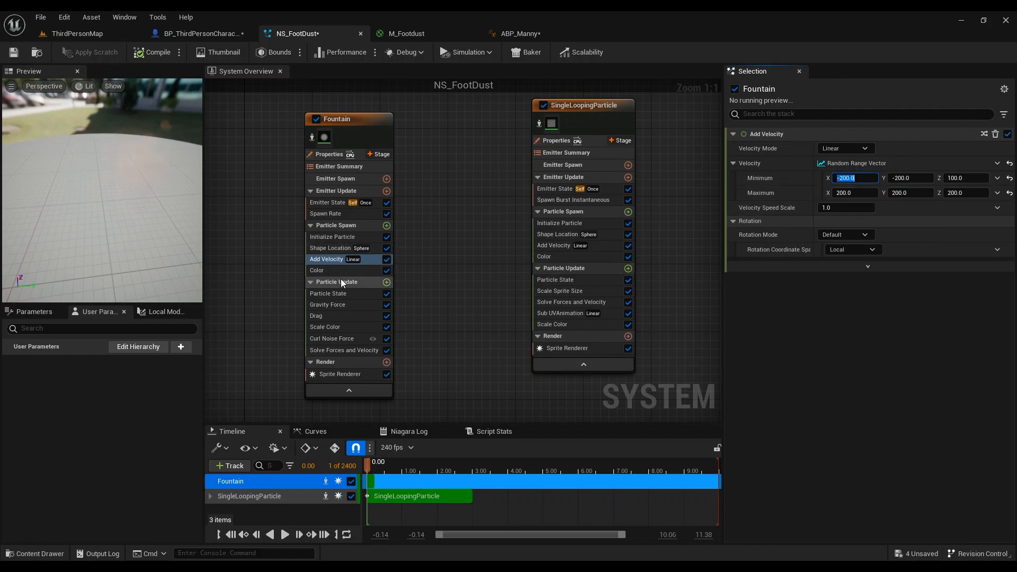
# - Compare the Fountain emitter's Color module with the color setting in its Initialize Particle module
pyautogui.click(326, 271)
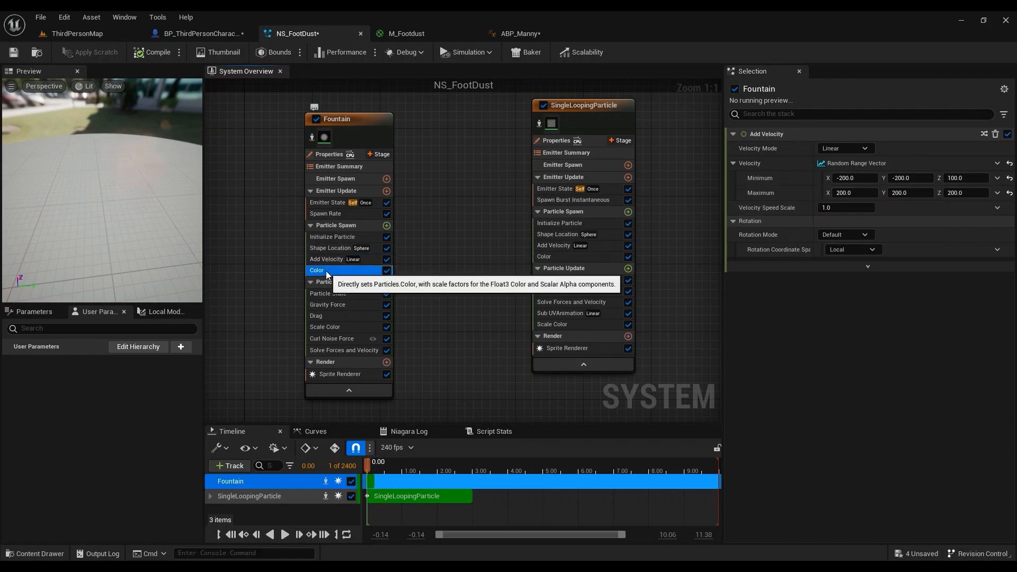
pyautogui.click(338, 237)
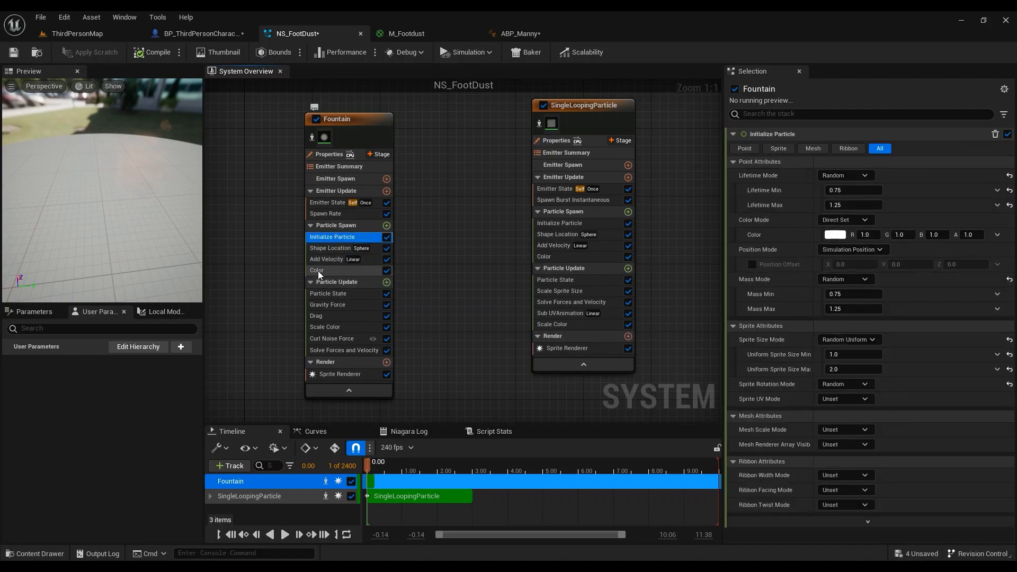
pyautogui.click(338, 270)
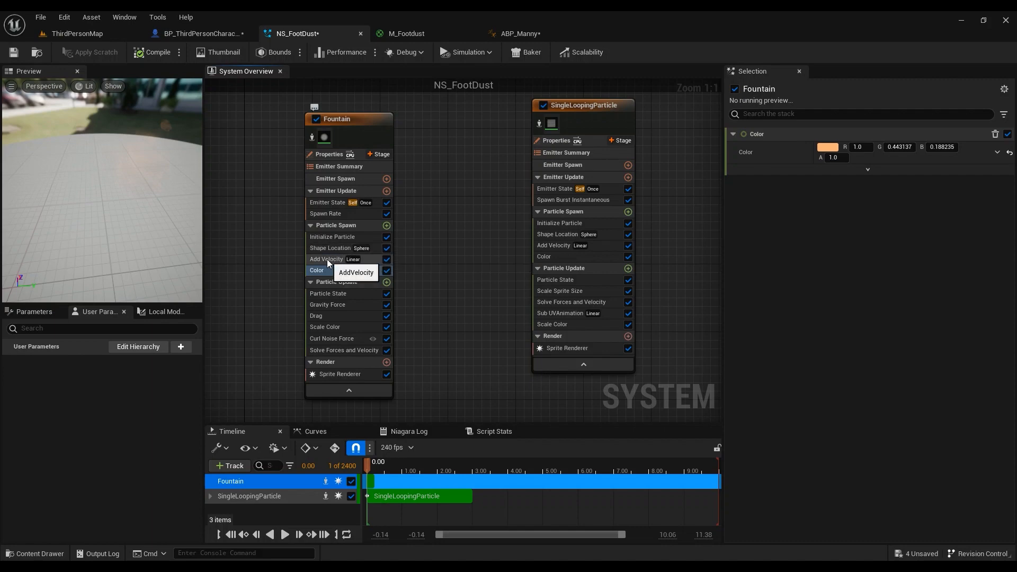
pyautogui.click(335, 237)
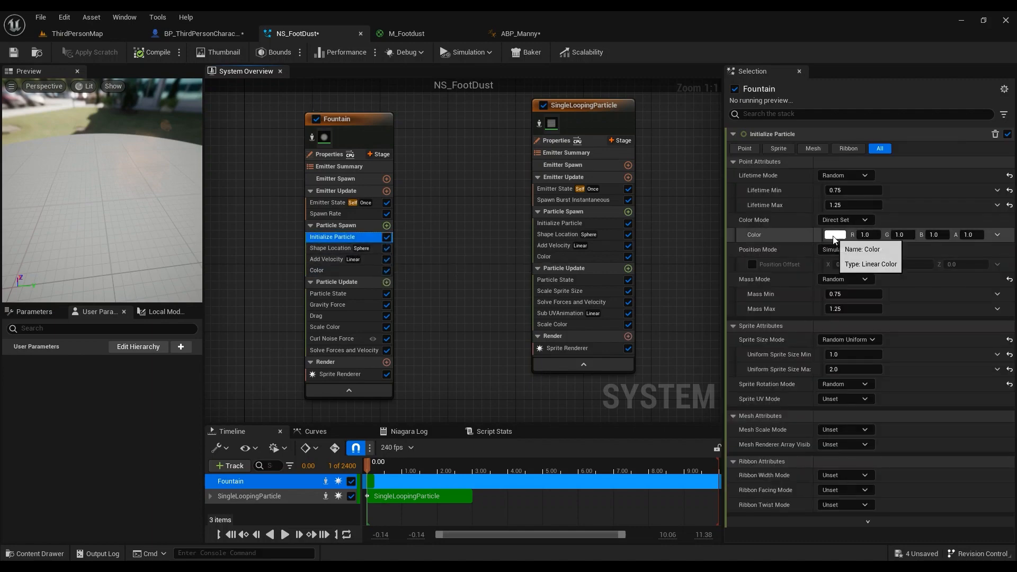
pyautogui.click(316, 266)
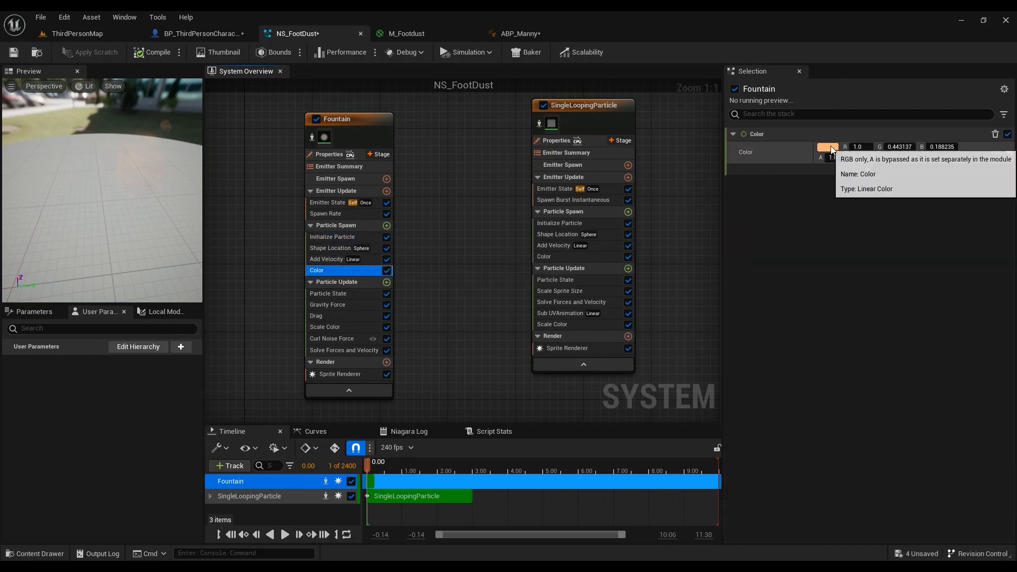
pyautogui.click(346, 237)
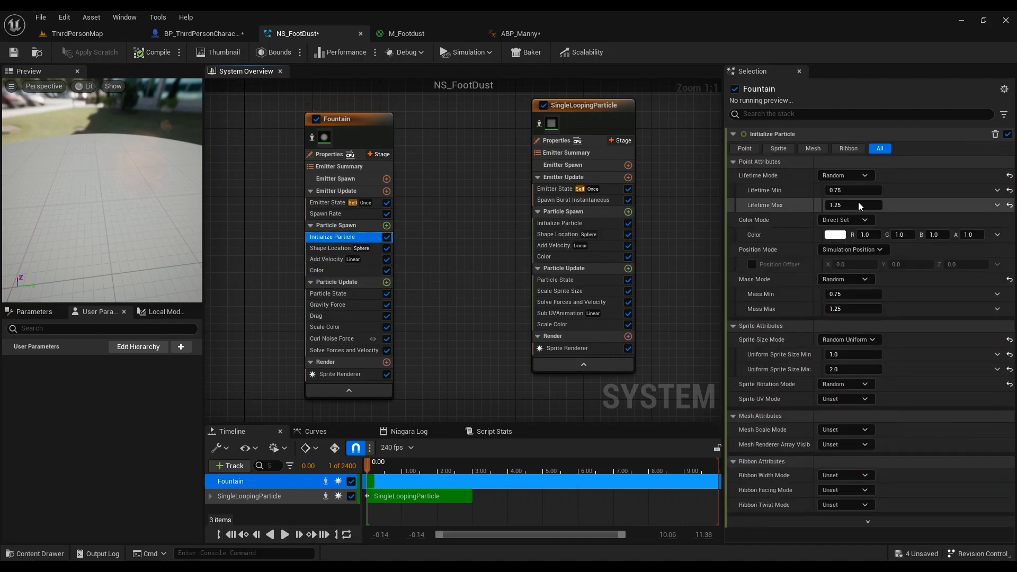
# - Examine the Fountain emitter's Gravity Force, Drag and Scale Color settings under Particle Update
pyautogui.click(335, 305)
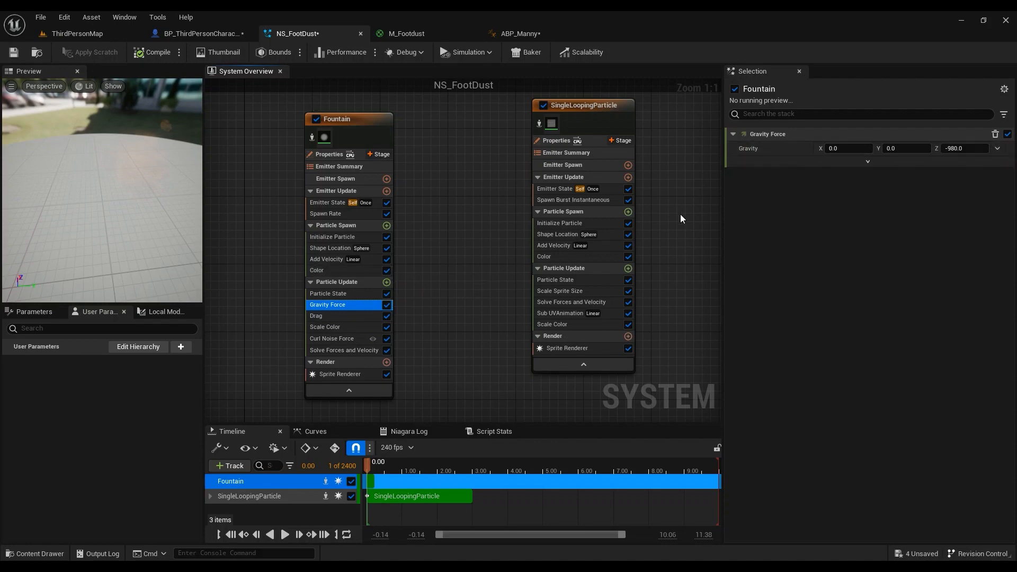
pyautogui.click(336, 316)
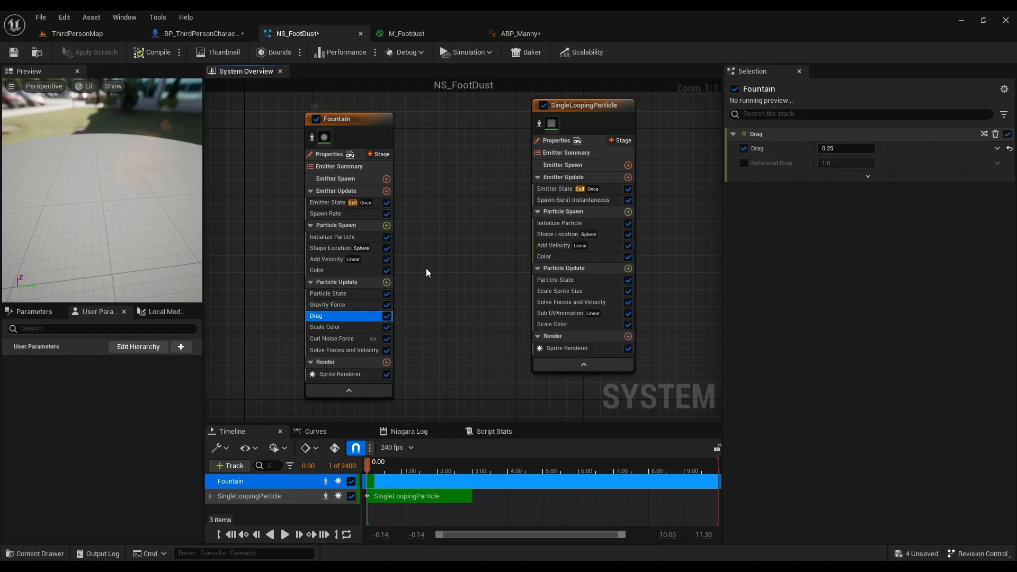
pyautogui.click(326, 327)
pyautogui.click(387, 281)
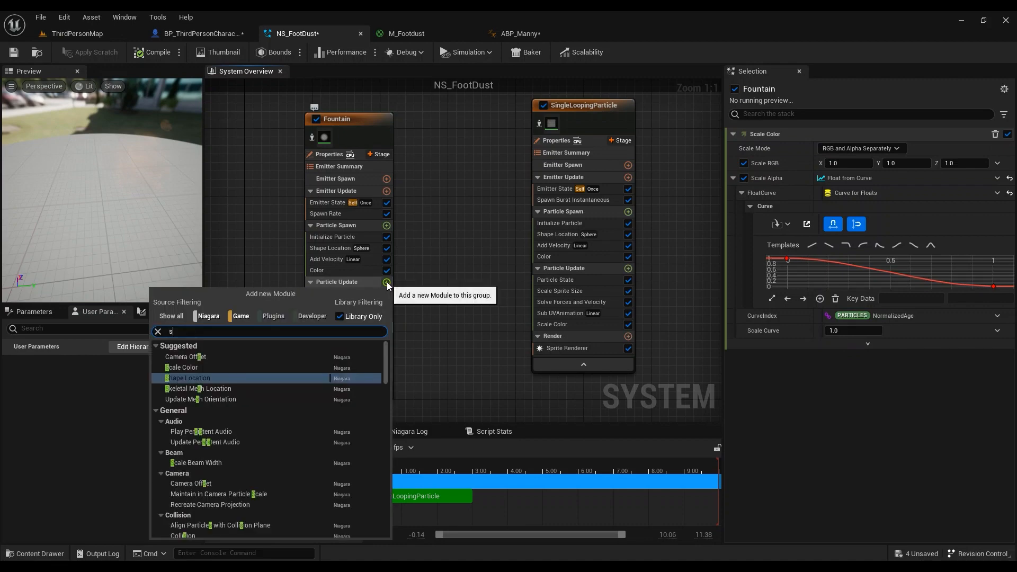
pyautogui.write('scal')
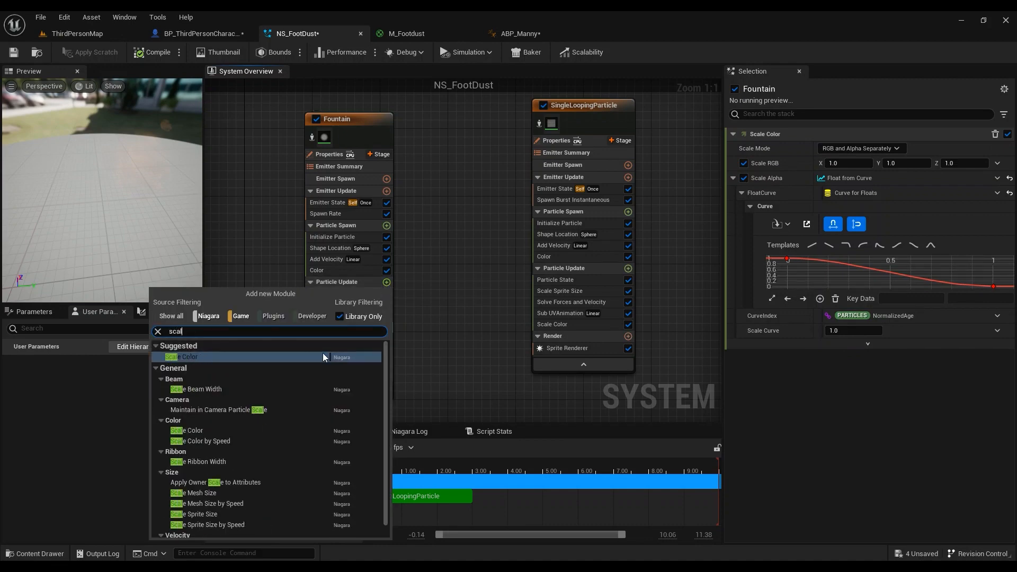
pyautogui.press('Escape')
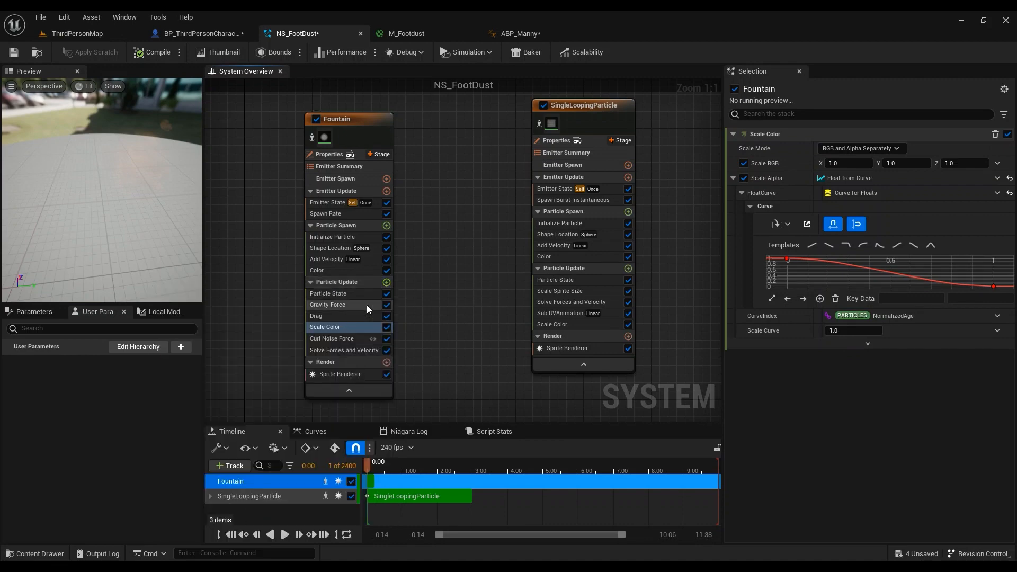
# - Scrub through the early part of the effect's timeline and examine how the Fountain particles fade in the preview
pyautogui.click(325, 325)
pyautogui.moveTo(378, 471); pyautogui.dragTo(382, 471)
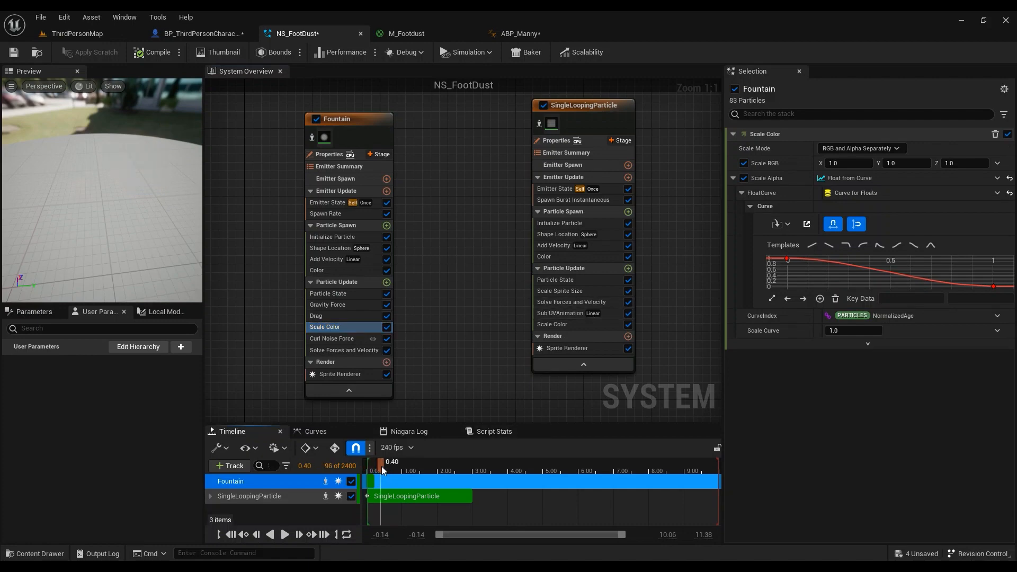
pyautogui.moveTo(126, 244); pyautogui.dragTo(133, 228)
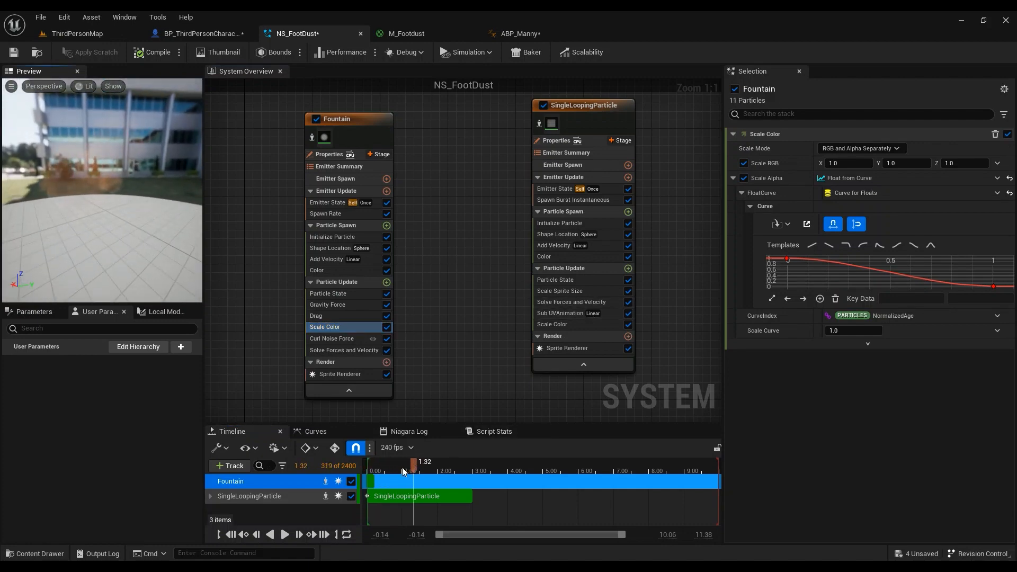
pyautogui.click(374, 465)
pyautogui.moveTo(380, 463)
pyautogui.mouseDown()
pyautogui.moveTo(387, 457)
pyautogui.moveTo(377, 459)
pyautogui.mouseUp()
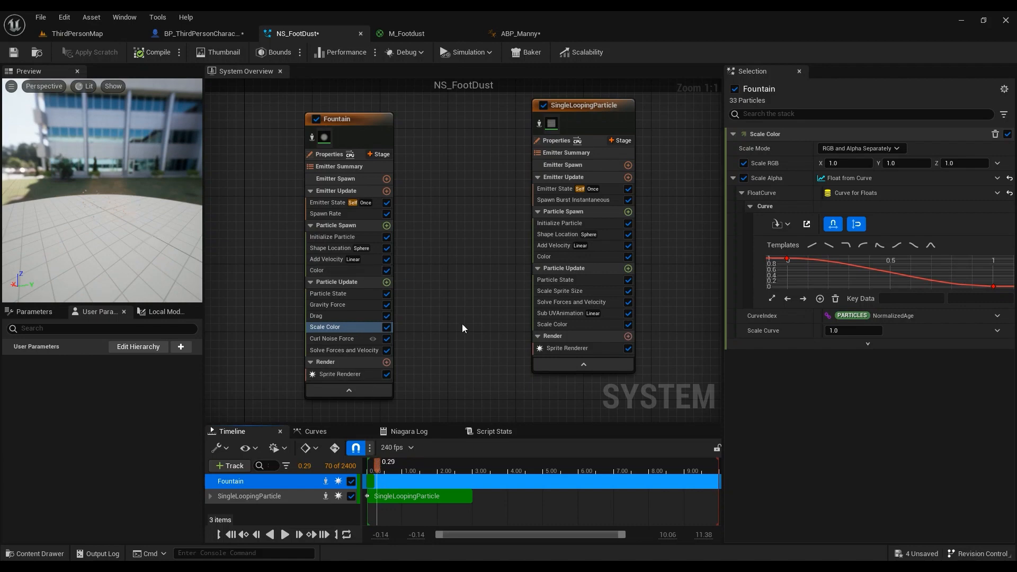
# - Set the first key of the Fountain's Scale Alpha curve to time 0 and value 1.0
pyautogui.click(787, 259)
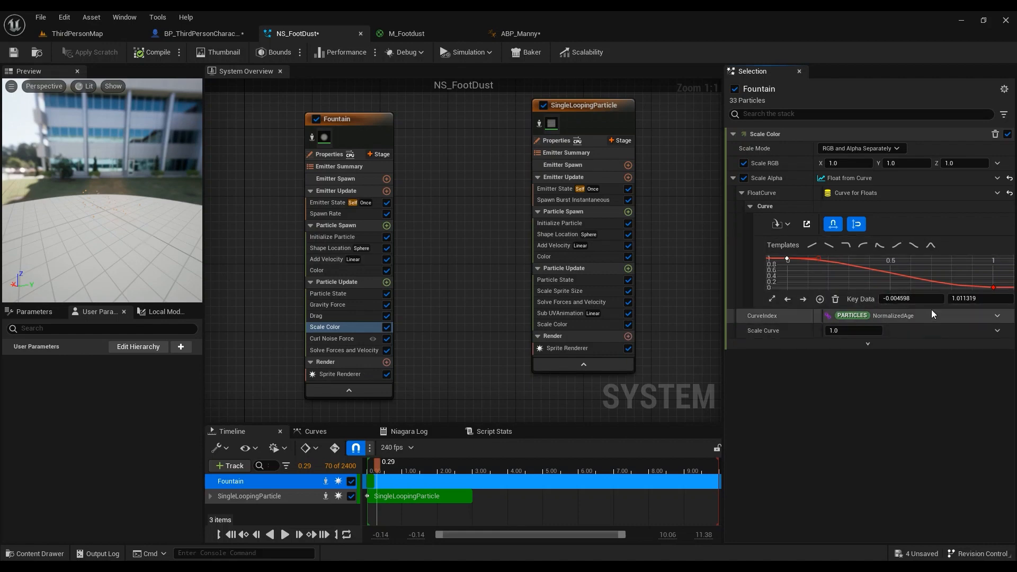
pyautogui.click(917, 300)
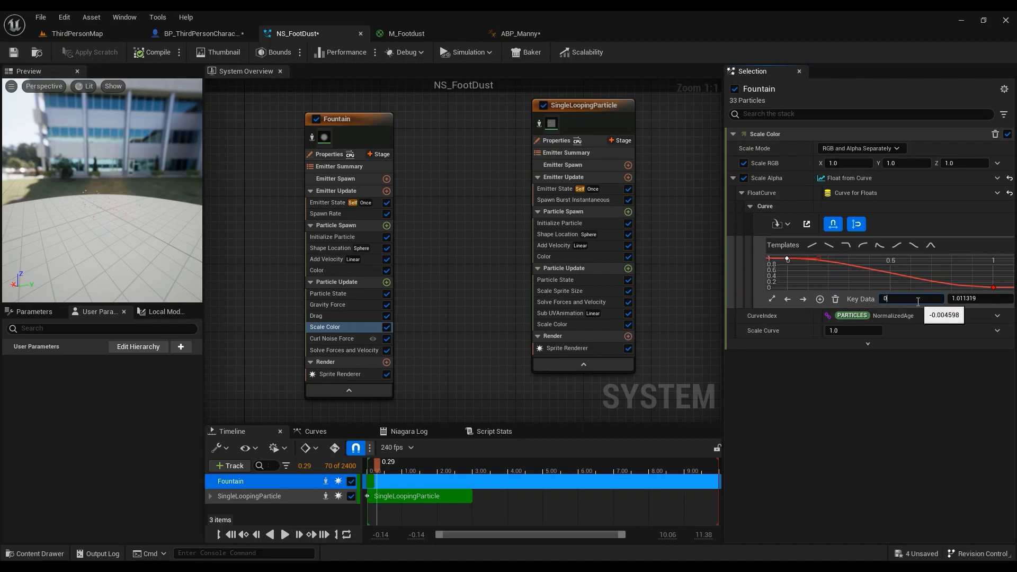
pyautogui.press('Return')
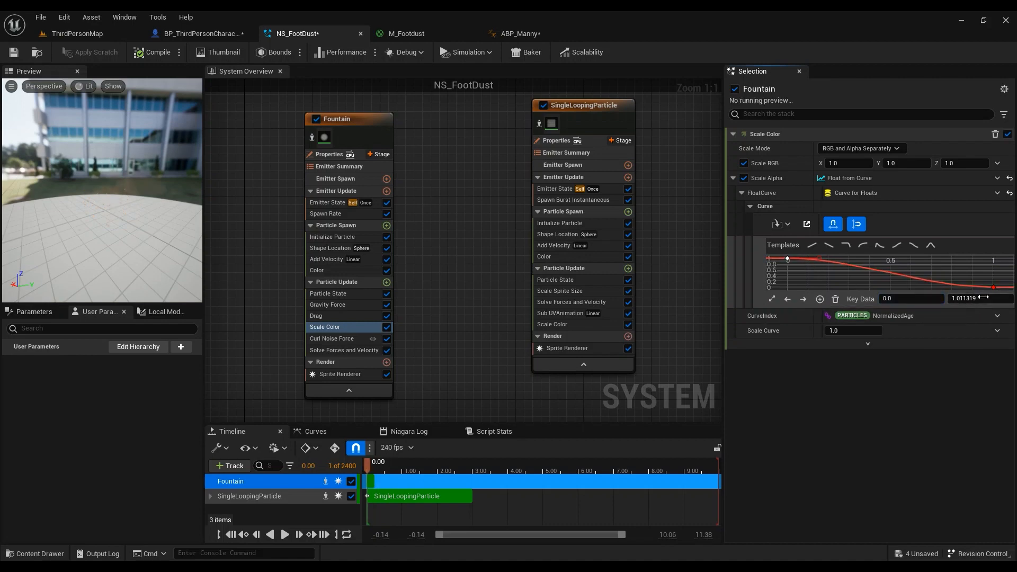
pyautogui.click(977, 298)
pyautogui.write('1.0')
pyautogui.press('Return')
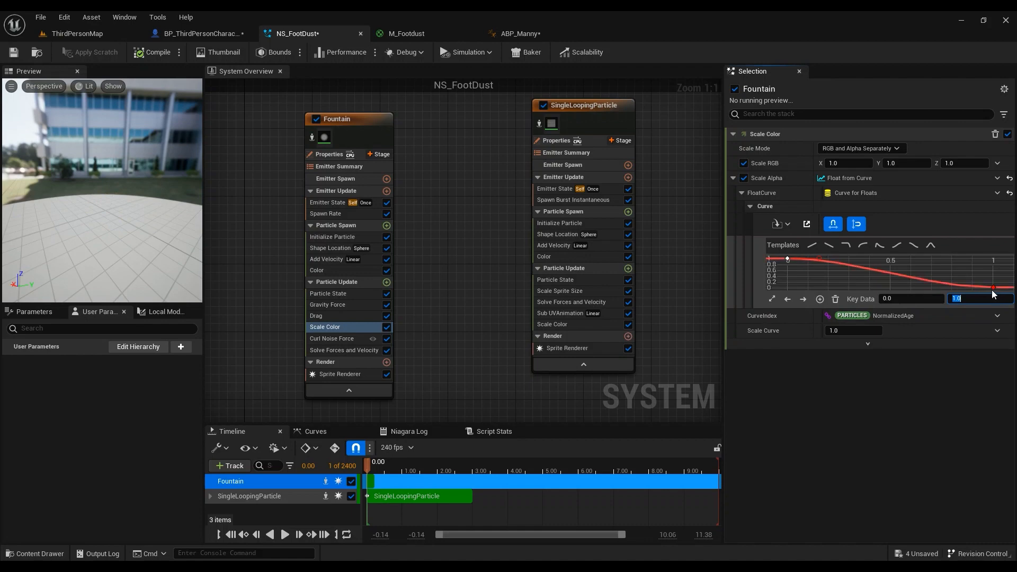
# - Set the last key of the Fountain's Scale Alpha curve to time 1 and value 0
pyautogui.click(993, 288)
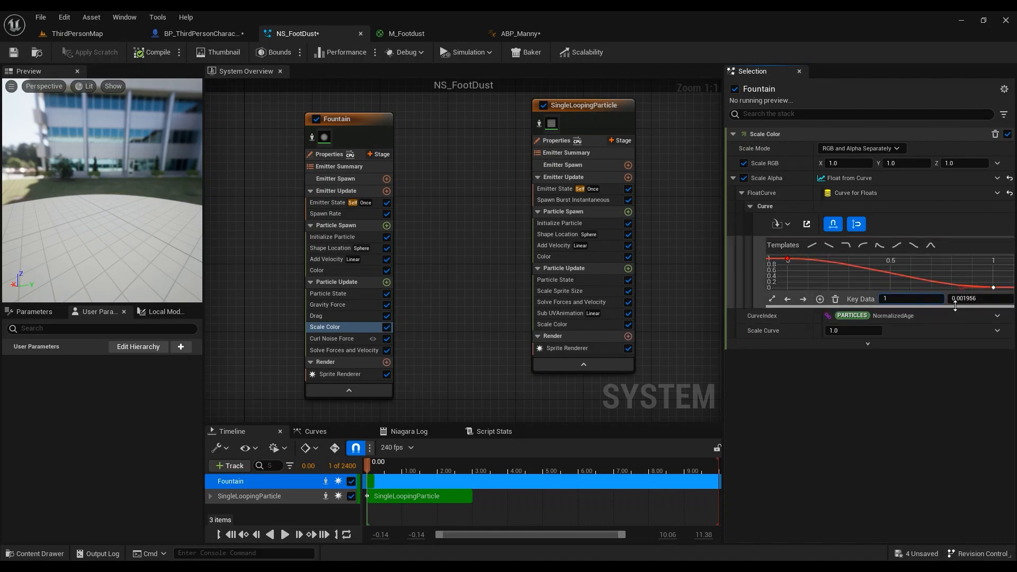
pyautogui.click(974, 299)
pyautogui.write('0')
pyautogui.press('Return')
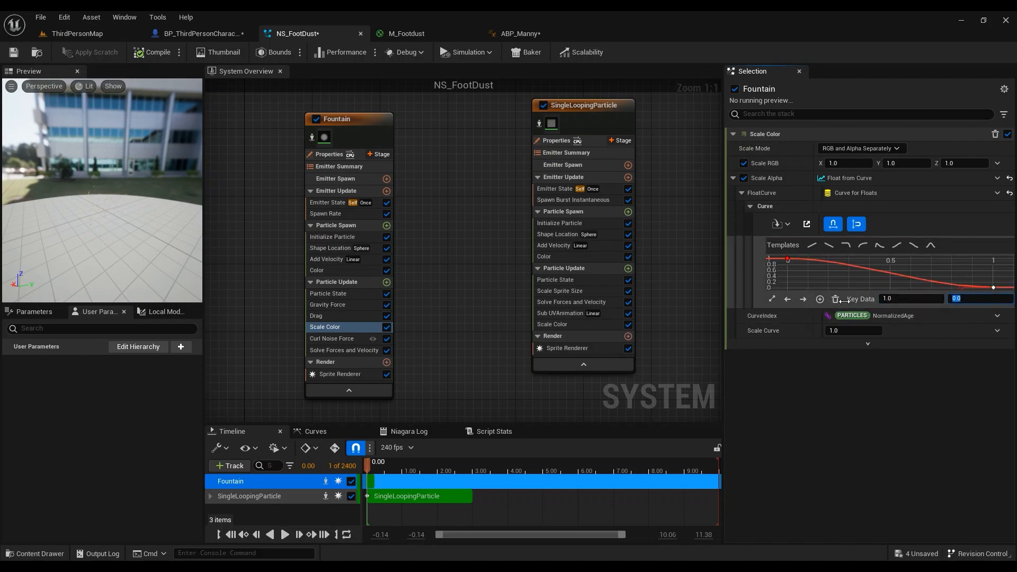
# - Examine the Fountain's Curl Noise Force settings and look up the module by searching "curl" among the Particle Update modules
pyautogui.click(333, 340)
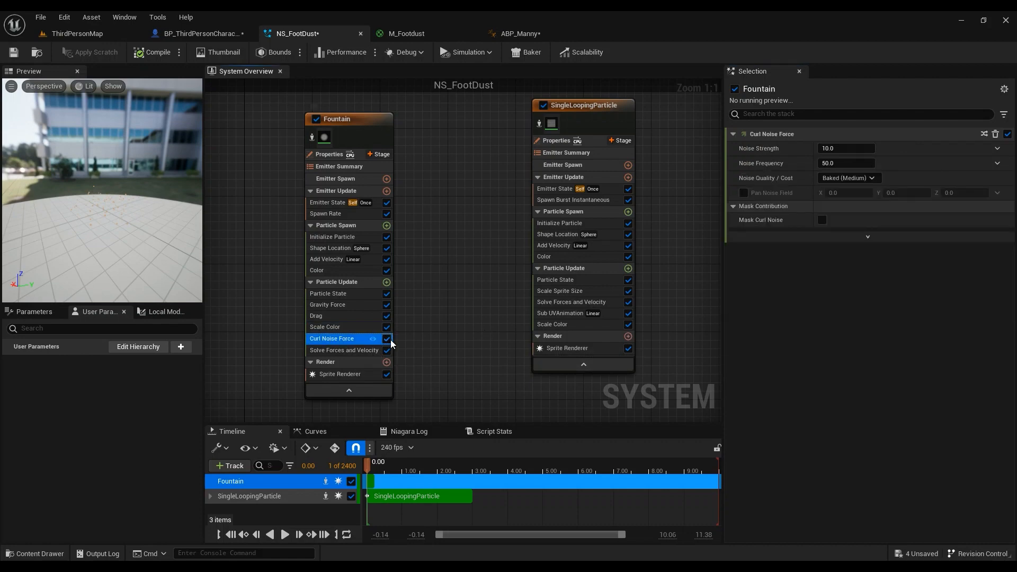
pyautogui.click(387, 282)
pyautogui.write('curl')
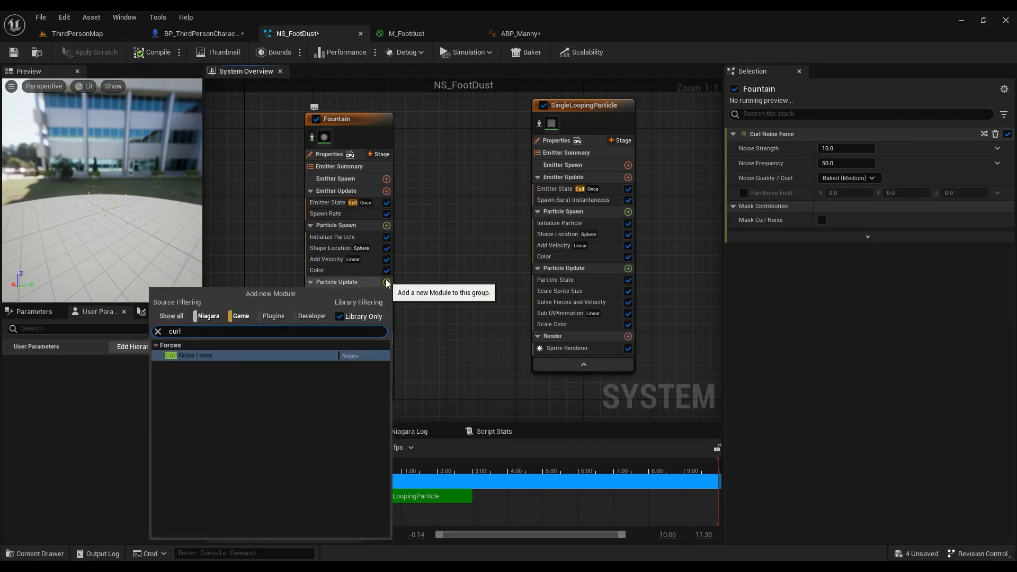
pyautogui.click(271, 358)
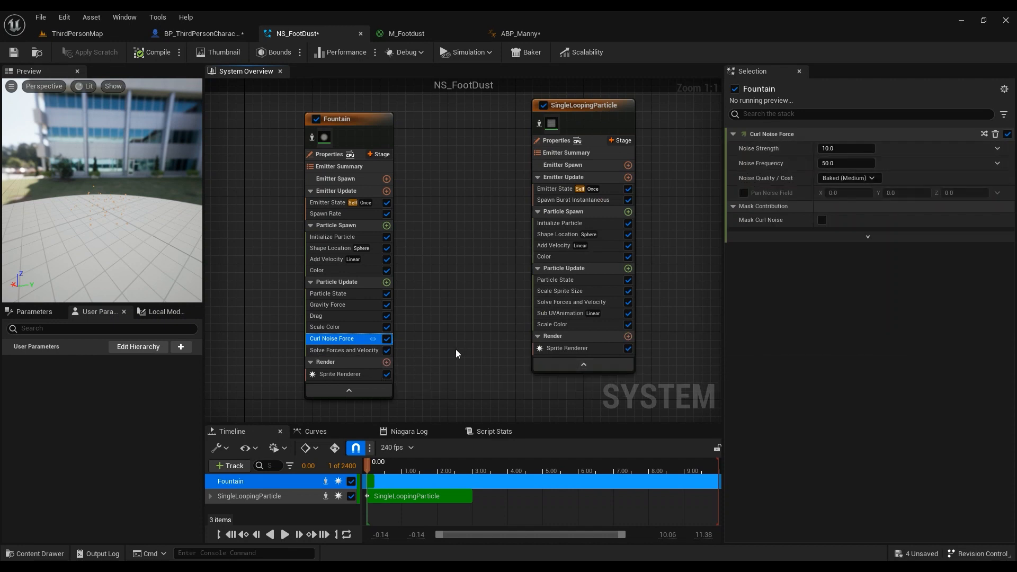
# - Inspect the node graph of the M_SandParticle material assigned to the Fountain's Sprite Renderer, and return to NS_FootDust
pyautogui.click(335, 373)
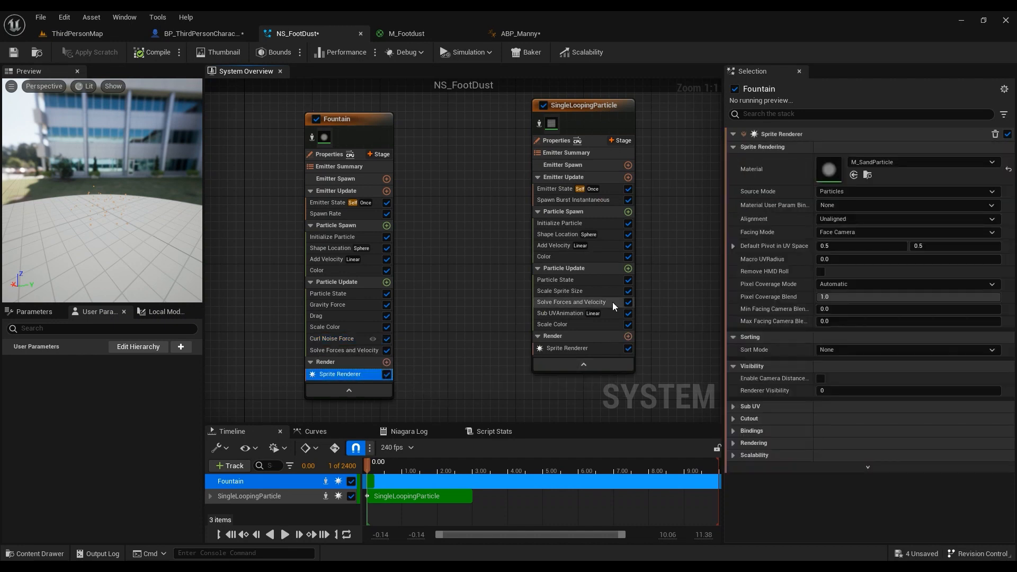
pyautogui.doubleClick(829, 172)
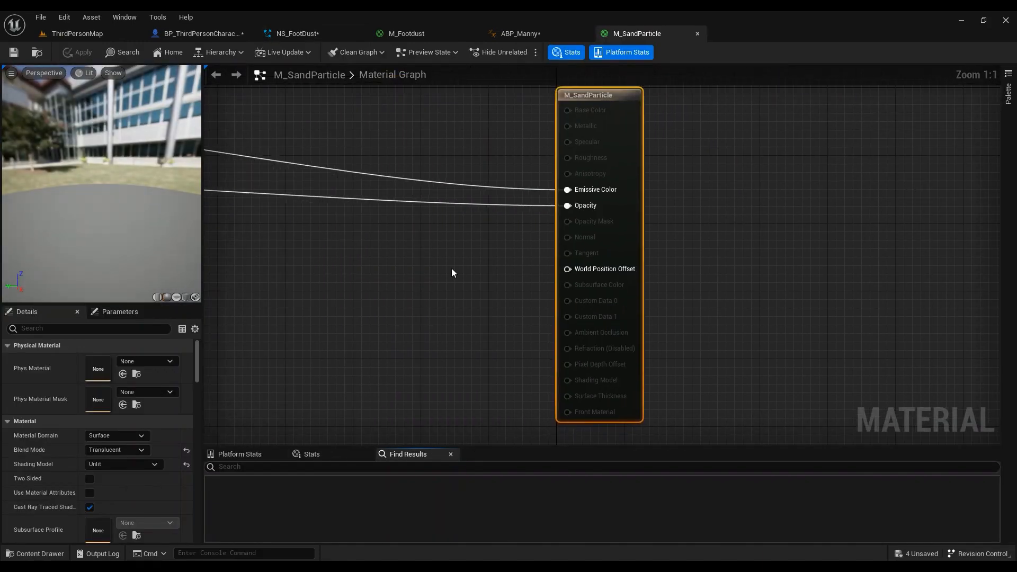
pyautogui.scroll(-3, 251, 383)
pyautogui.moveTo(278, 322); pyautogui.dragTo(721, 302, button='right')
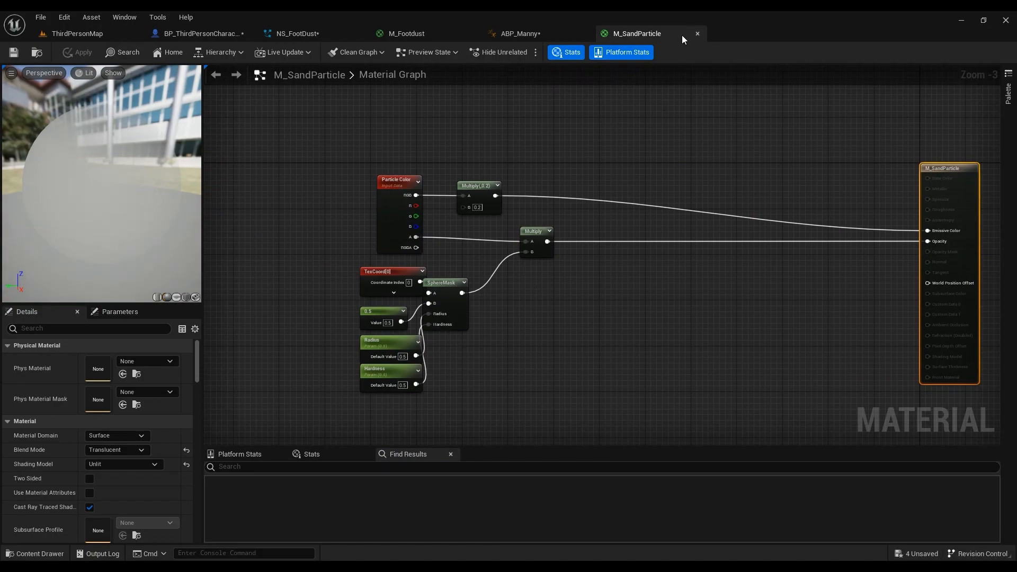
pyautogui.click(697, 34)
pyautogui.click(297, 33)
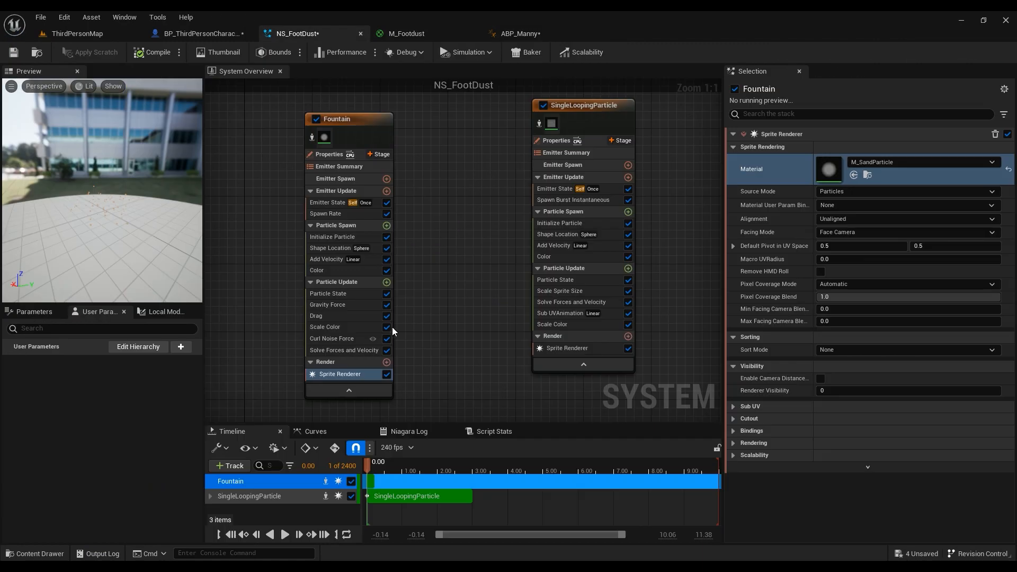
# - Preview the effect at about 1 second and review the Fountain's Scale Color, Emitter State and Spawn Rate settings
pyautogui.click(326, 326)
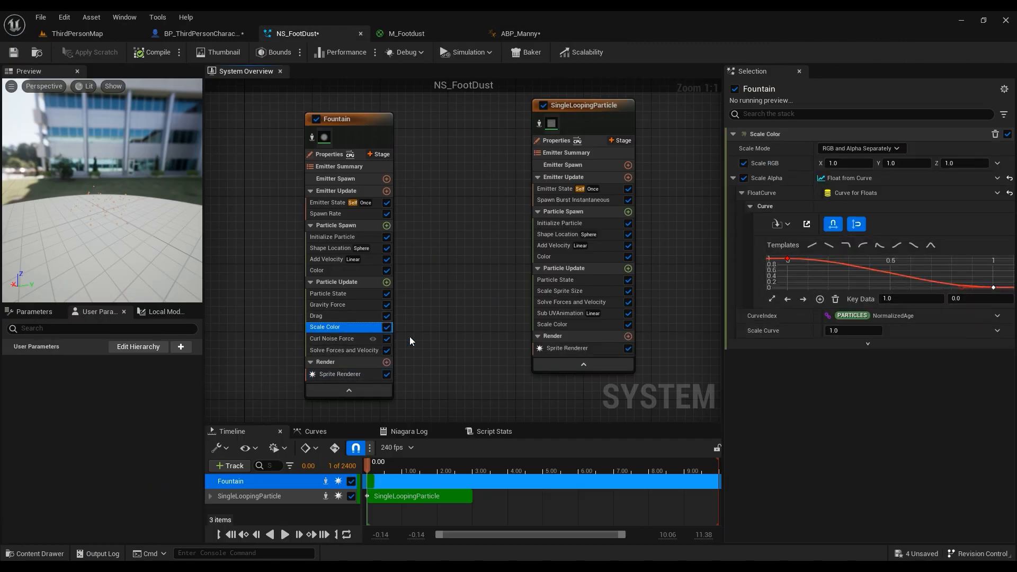
pyautogui.moveTo(372, 467); pyautogui.dragTo(403, 466)
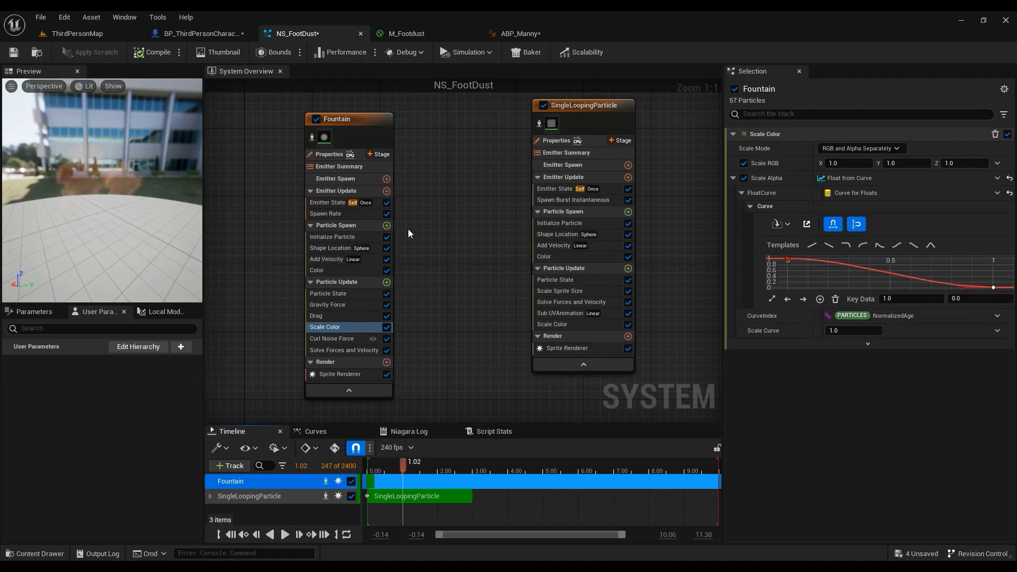
pyautogui.click(334, 204)
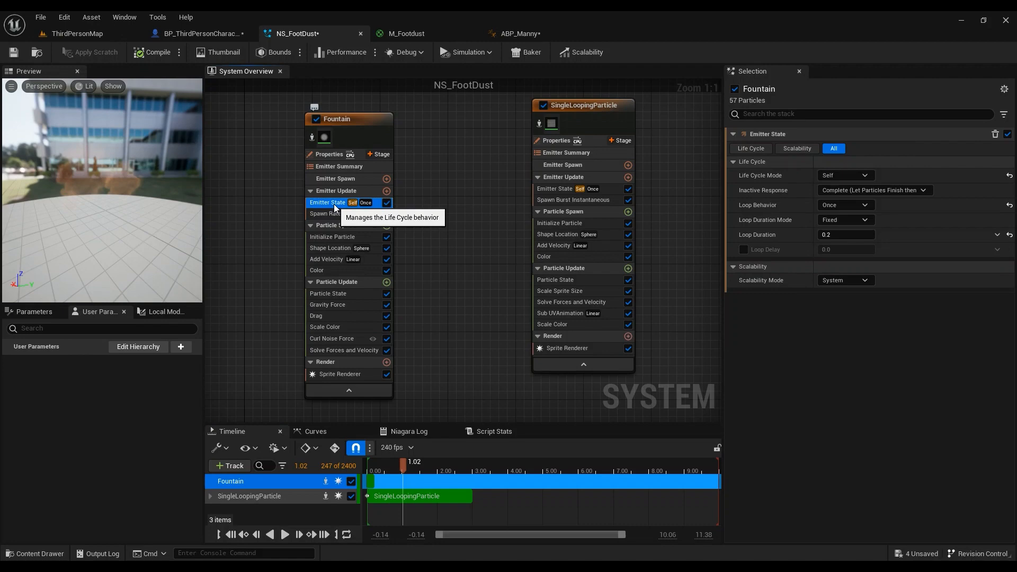
pyautogui.click(756, 150)
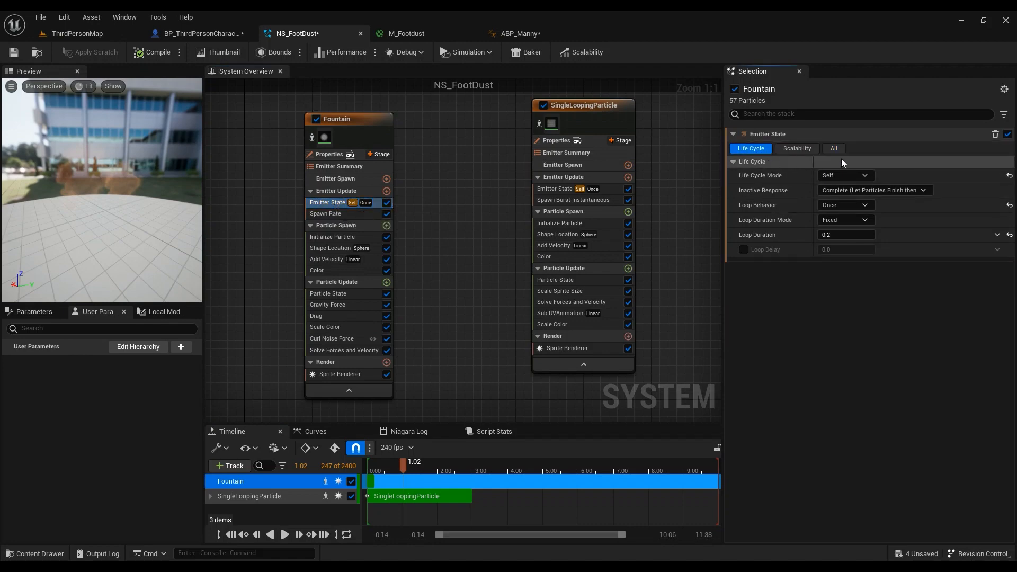
pyautogui.click(330, 214)
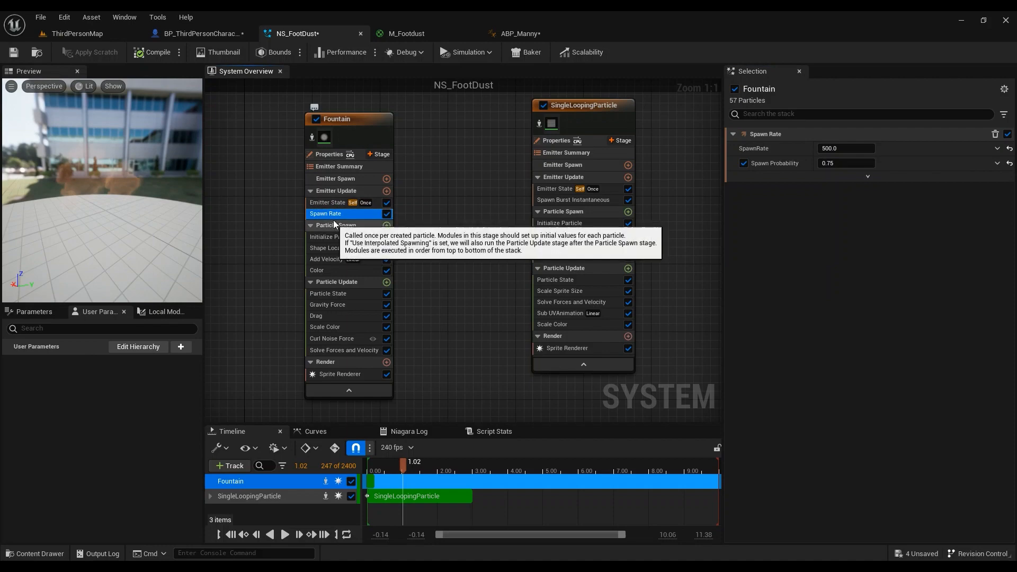
pyautogui.click(339, 195)
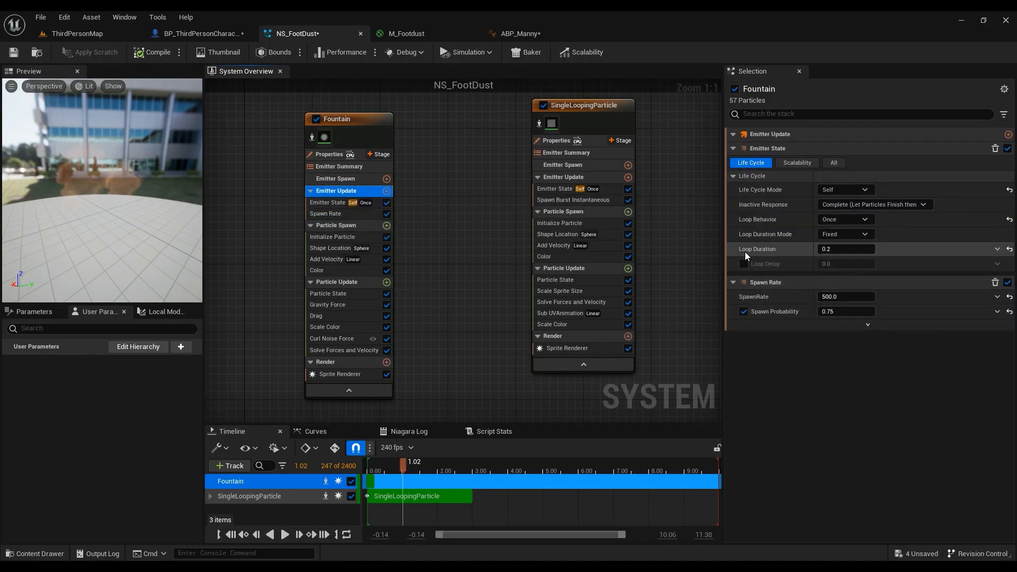
# - Compare the Initialize Particle settings of both emitters and check the Fountain's Sprite Renderer
pyautogui.click(341, 236)
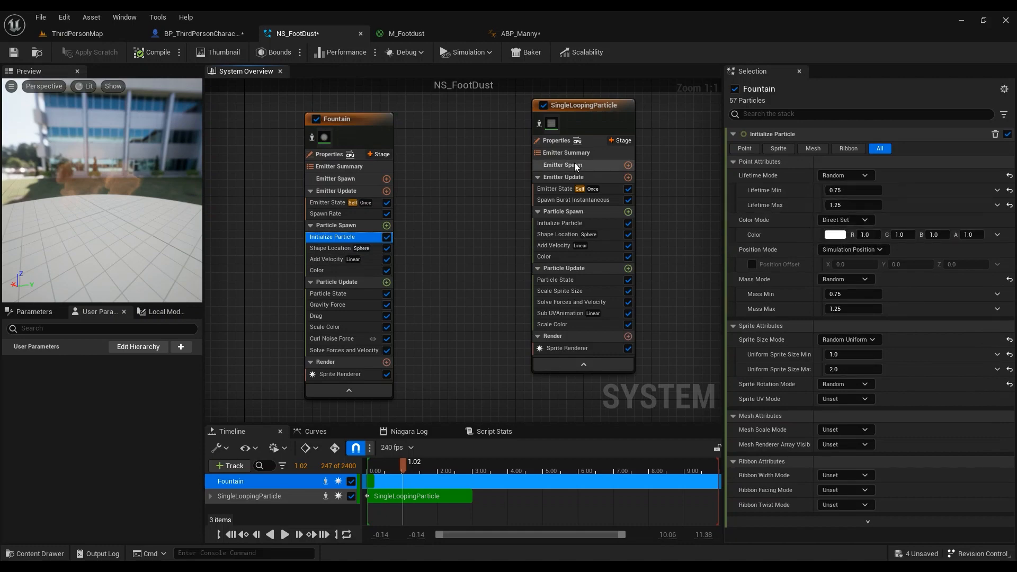
pyautogui.click(564, 224)
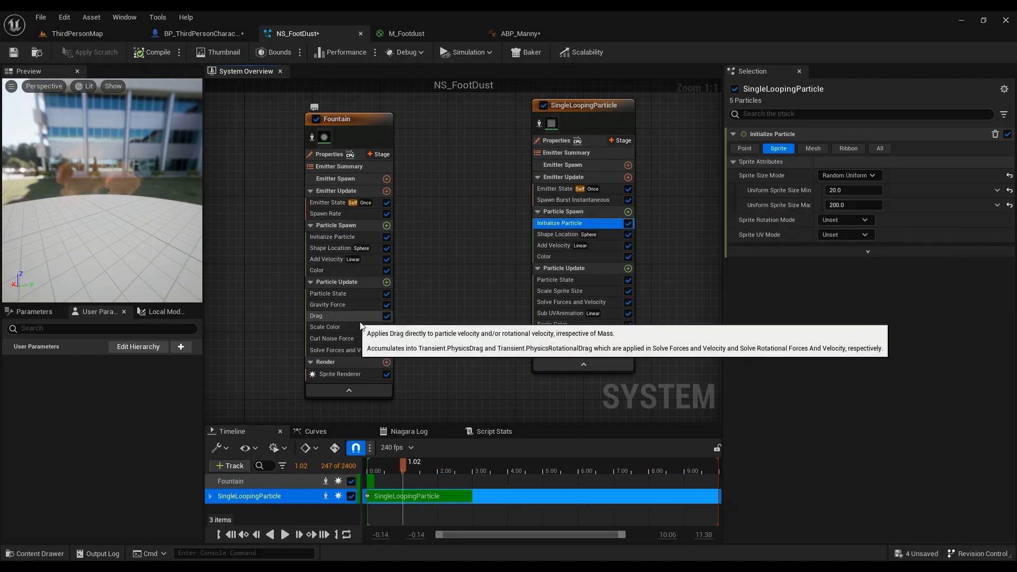
pyautogui.click(344, 375)
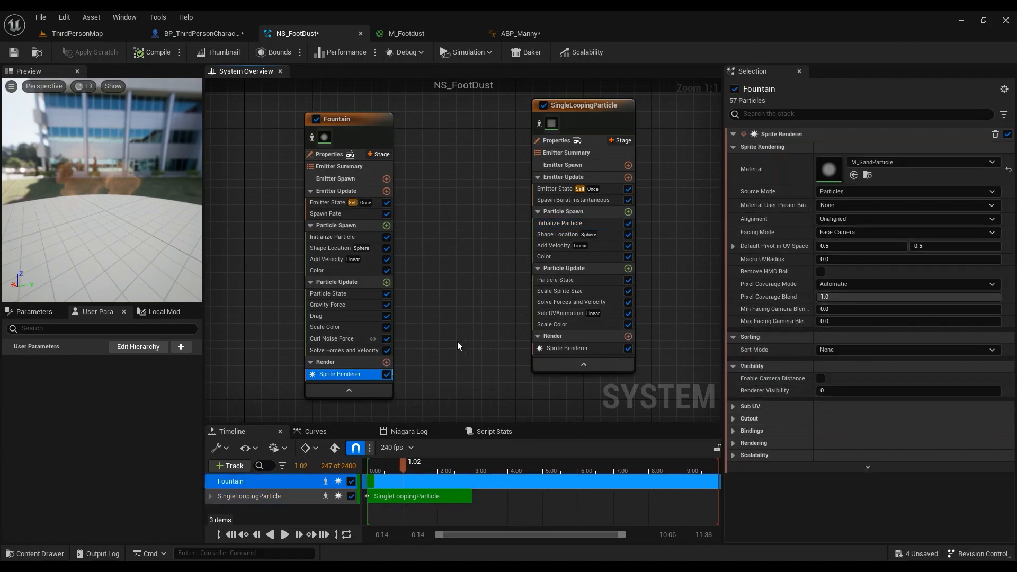
# - Save NS_FootDust, check the Spawn System at Location node in BP_ThirdPersonCharacter, and compile and save that blueprint
pyautogui.click(14, 53)
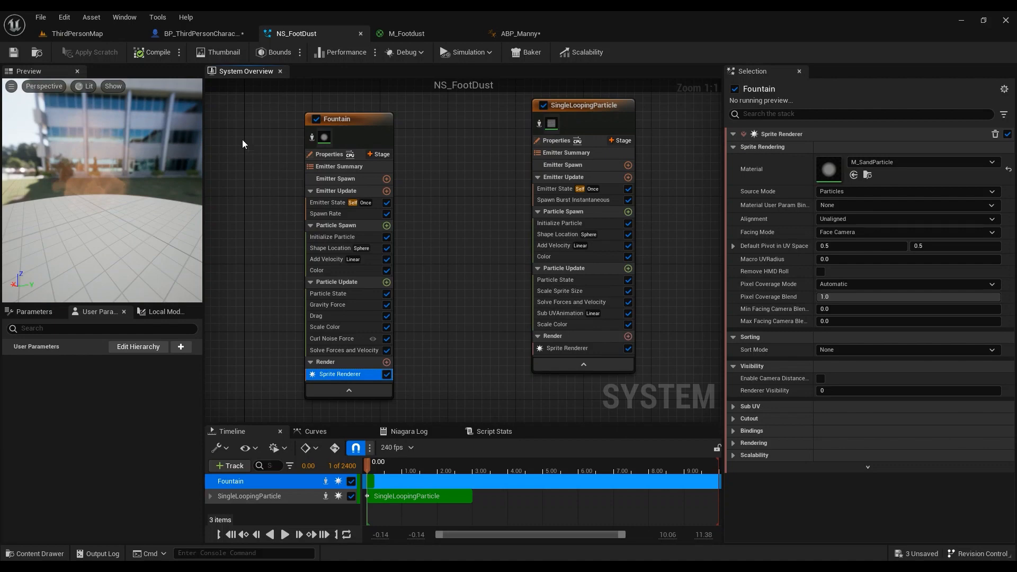
pyautogui.click(37, 52)
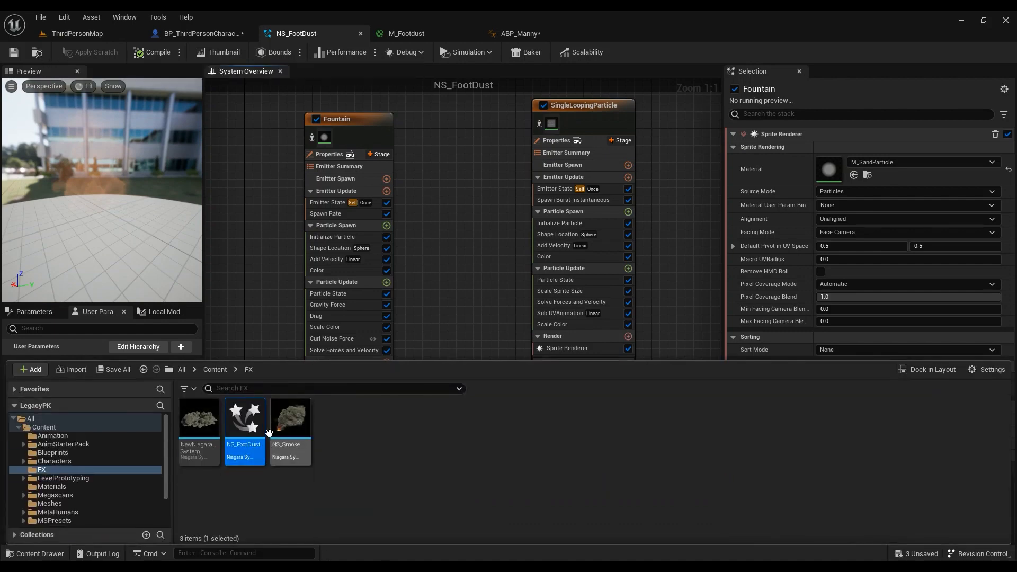
pyautogui.click(194, 33)
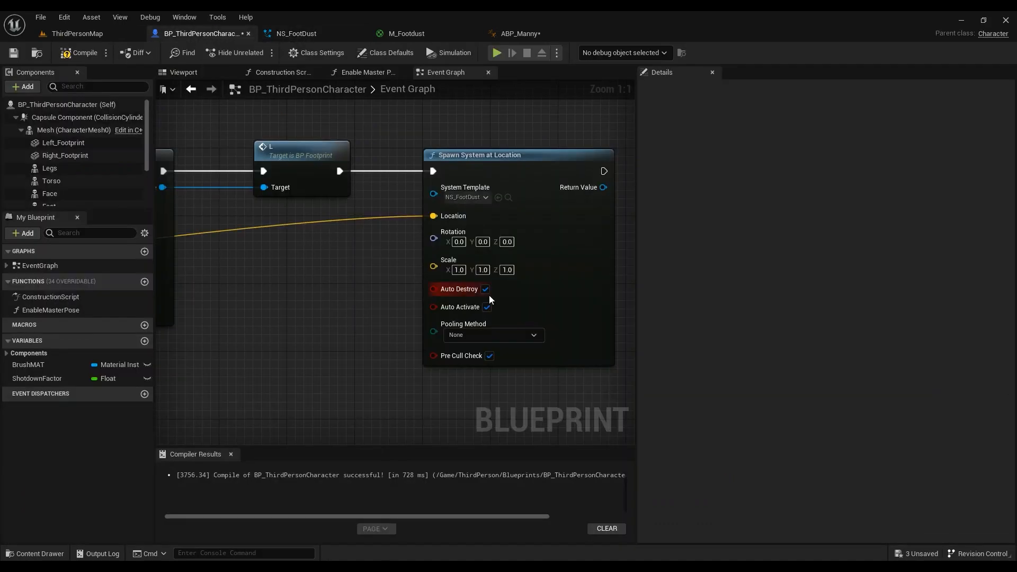
pyautogui.scroll(-3, 404, 288)
pyautogui.scroll(2, 381, 267)
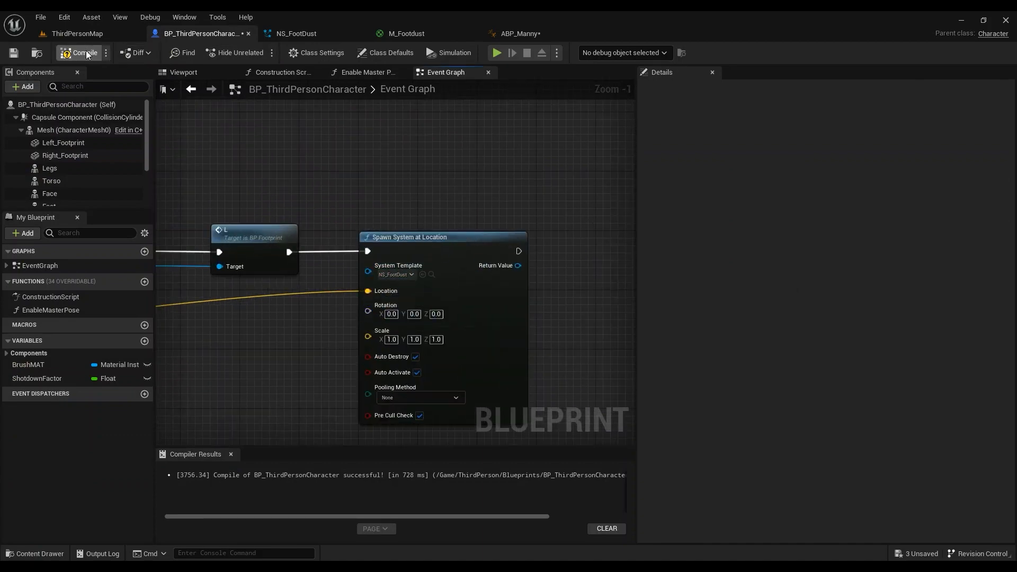
pyautogui.click(13, 53)
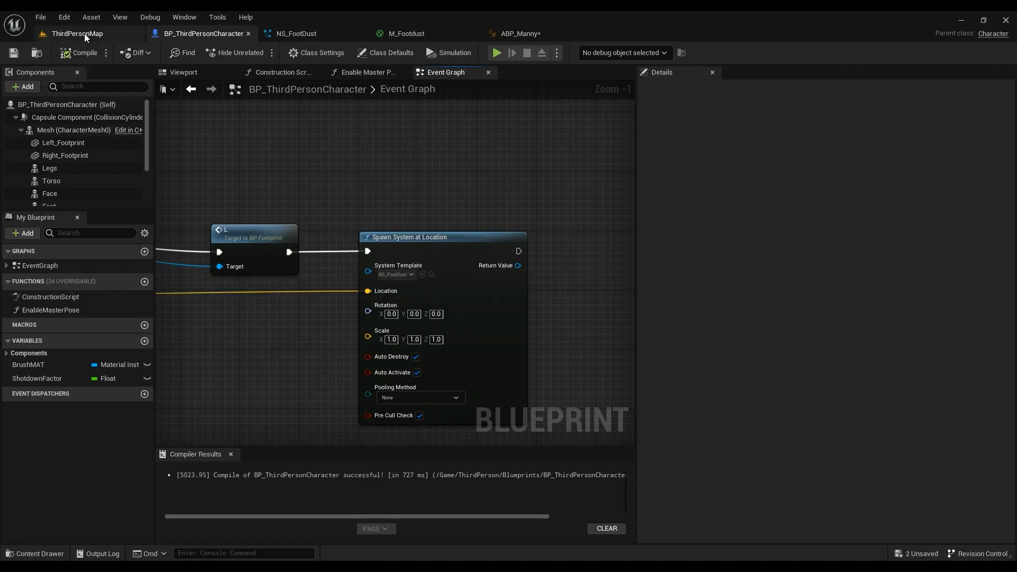
# - Play ThirdPersonMap and walk the character across the sand to check the footprints and foot dust, and end the play session
pyautogui.click(84, 33)
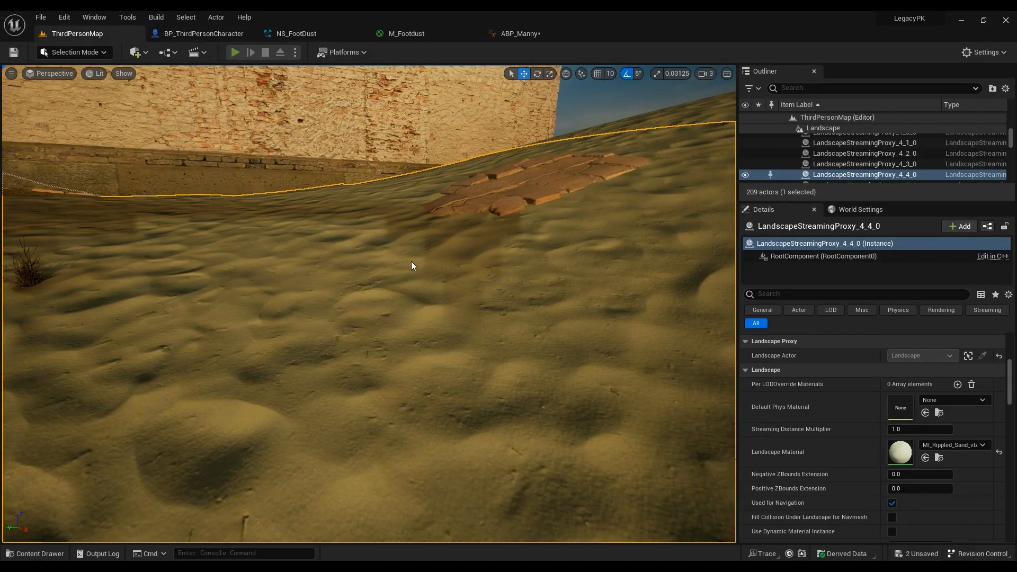
pyautogui.hotkey('alt', 'p')
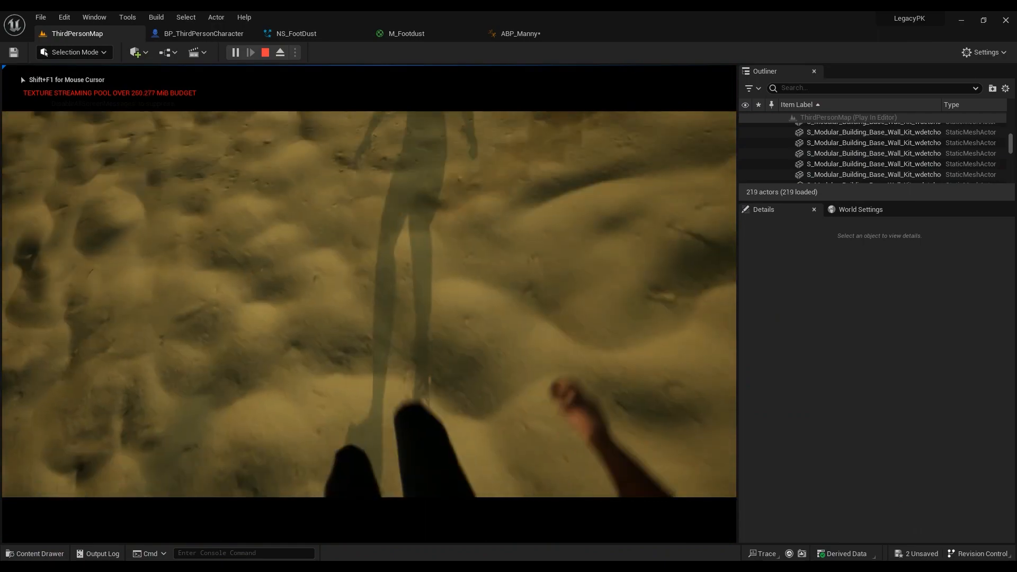
pyautogui.press('w')
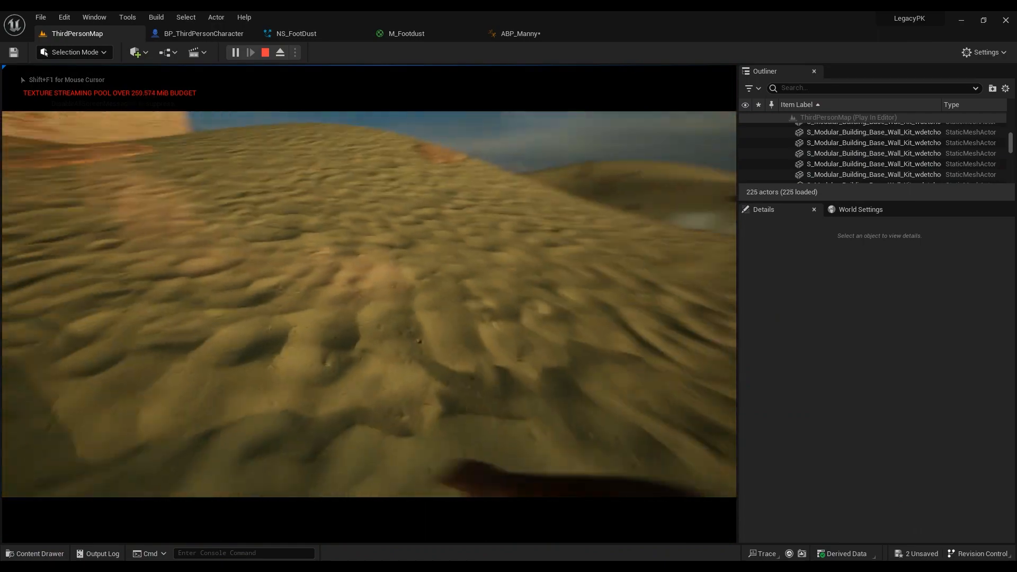
pyautogui.press('s')
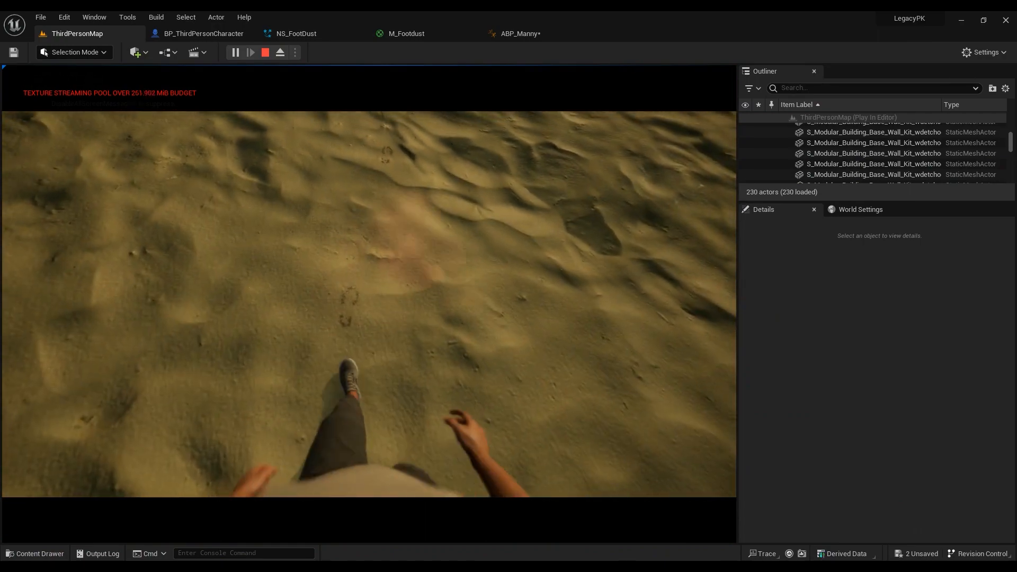
pyautogui.press('s')
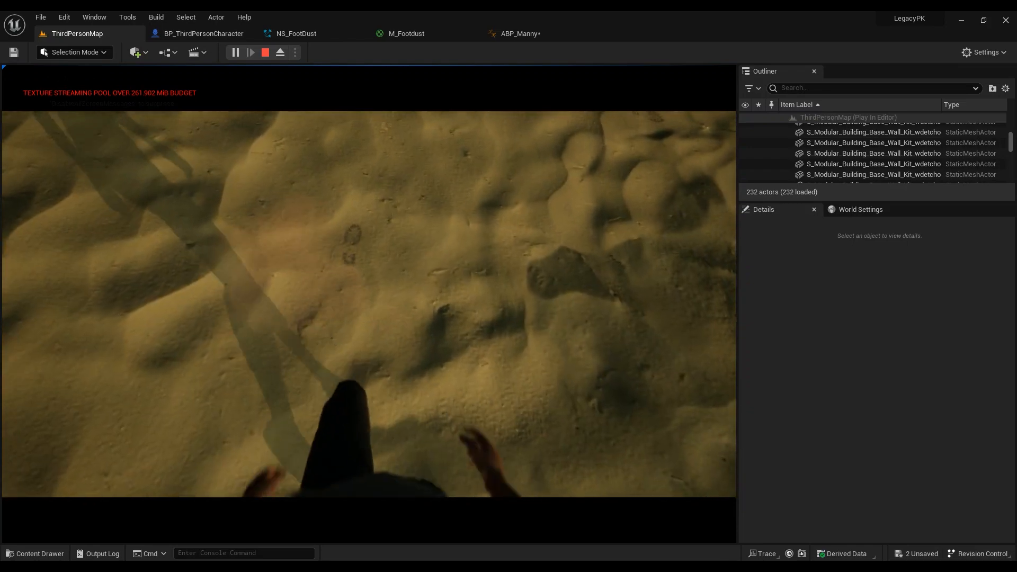
pyautogui.press('w')
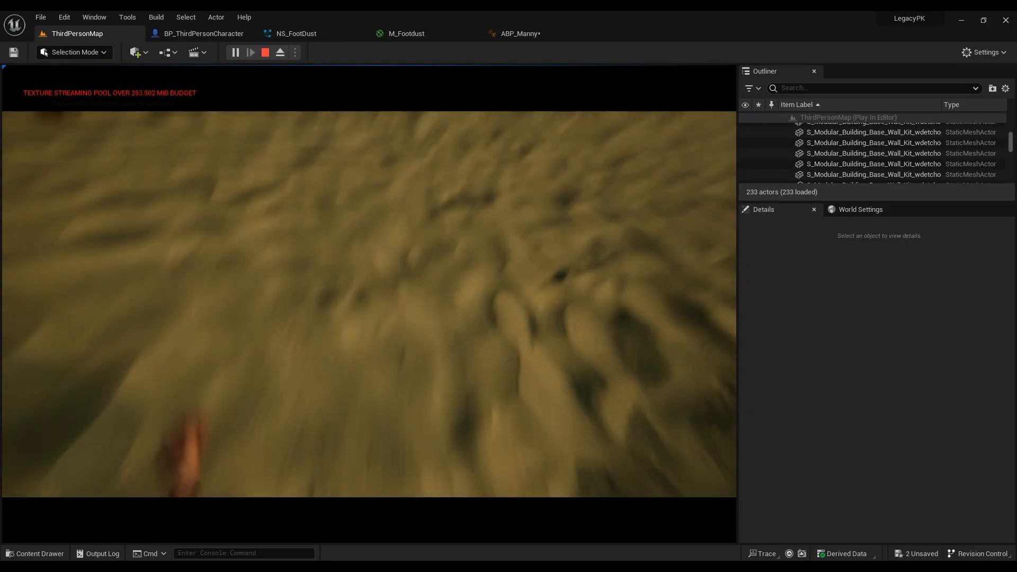
pyautogui.press('w')
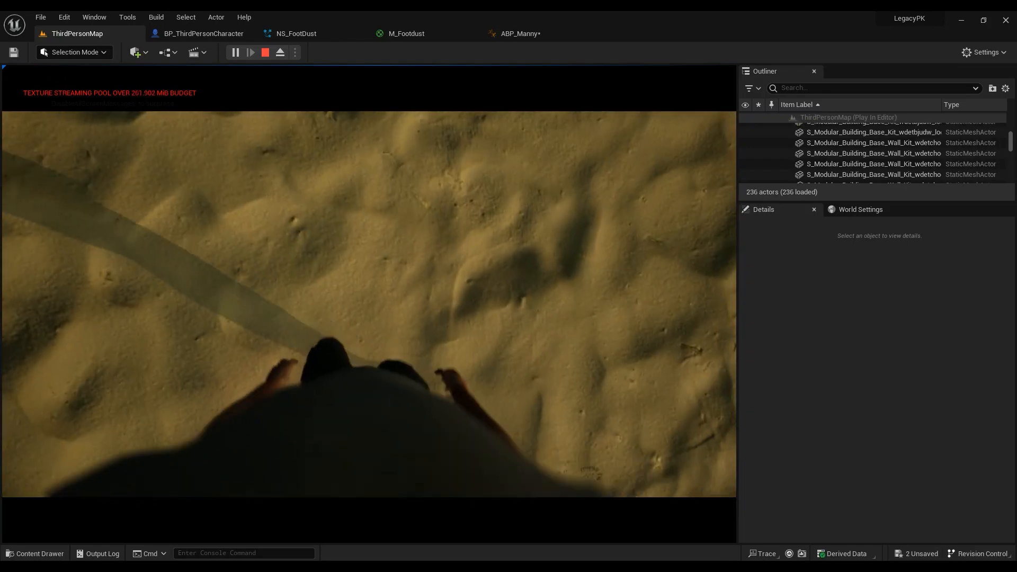
pyautogui.press('w')
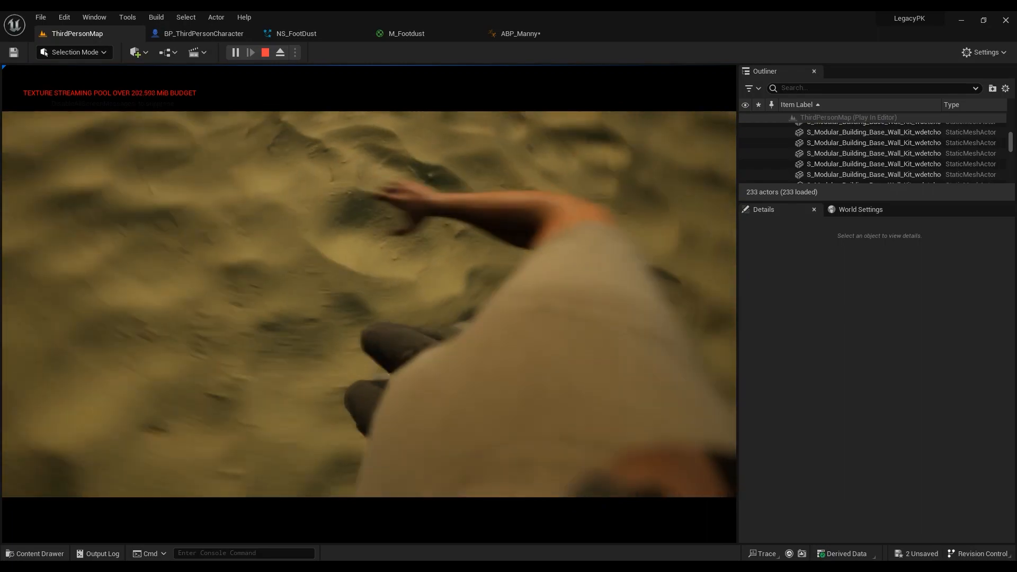
pyautogui.press('w')
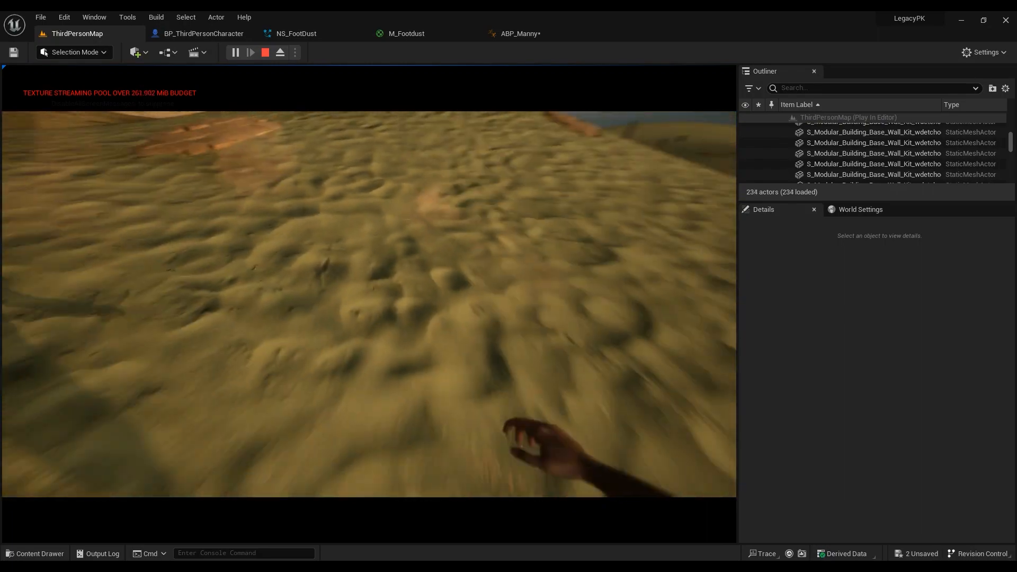
pyautogui.press('w')
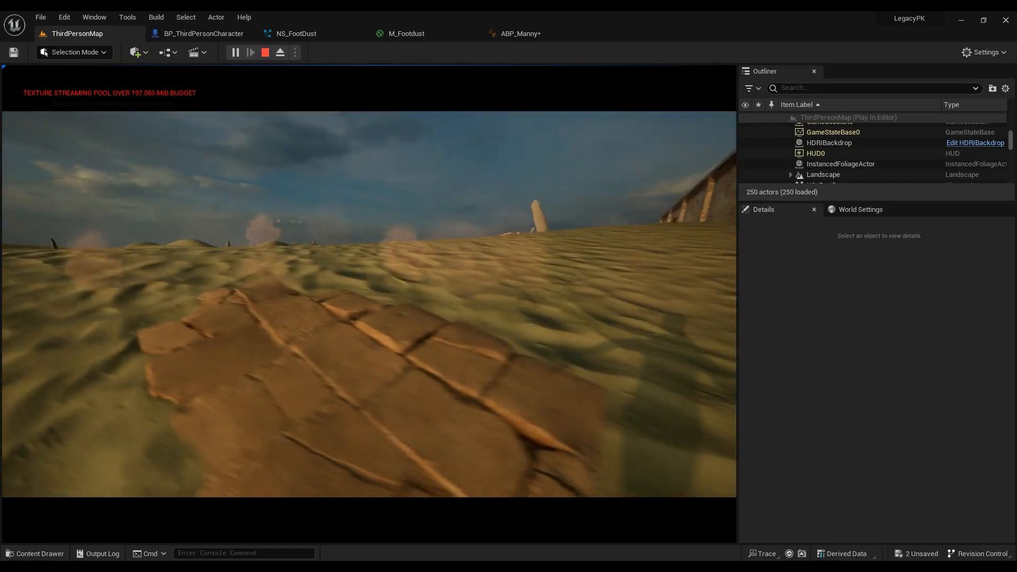
pyautogui.press('Escape')
# - In NS_FootDust, set the 0.2 key of SingleLoopingParticle's Scale Alpha curve to value 0.35 and return to ThirdPersonMap
pyautogui.click(308, 35)
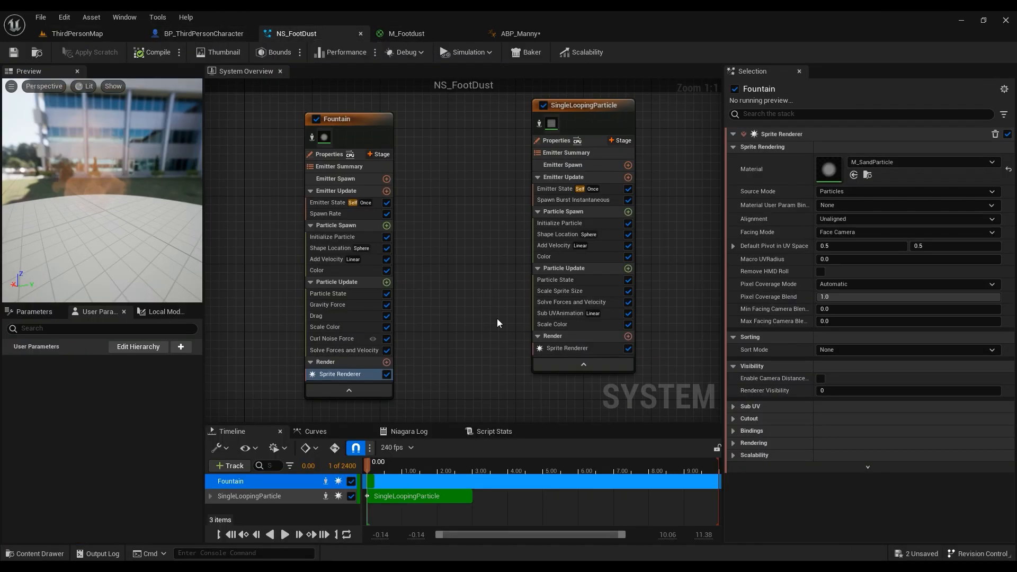
pyautogui.click(572, 256)
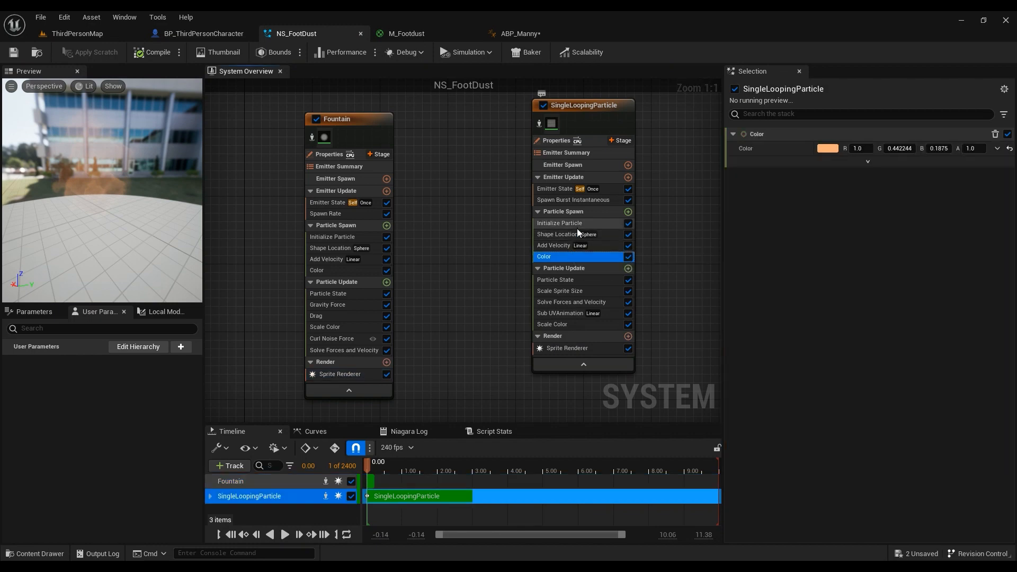
pyautogui.click(552, 324)
pyautogui.click(828, 258)
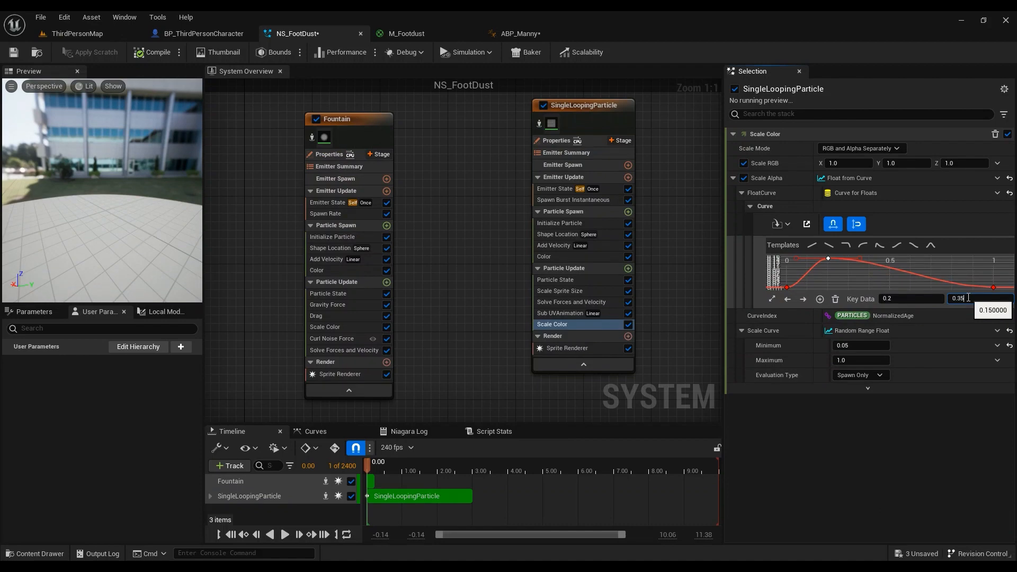
pyautogui.click(123, 39)
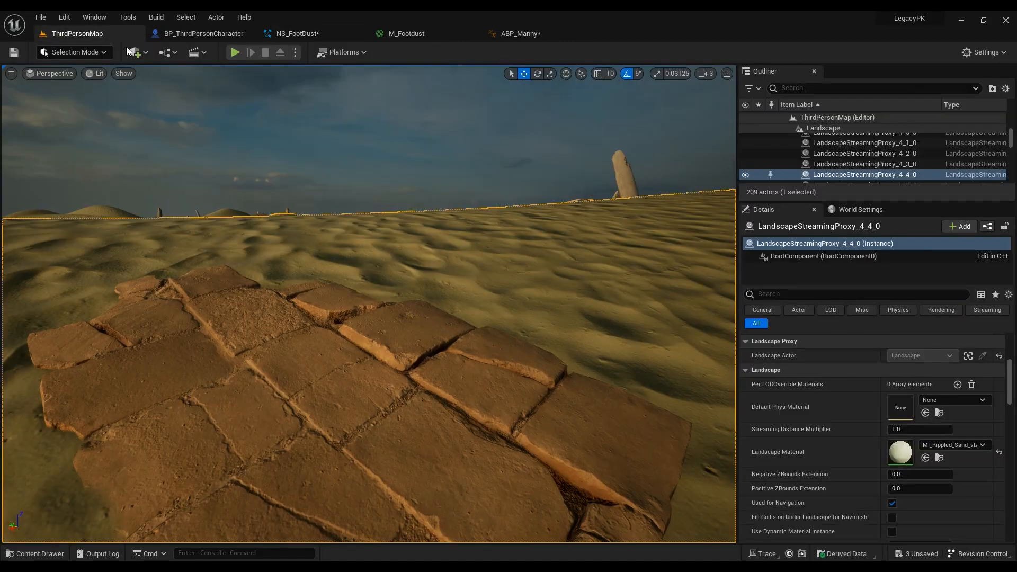
# - Play ThirdPersonMap and back the character across the sand to check the adjusted dust opacity, and end the session
pyautogui.hotkey('alt', 'p')
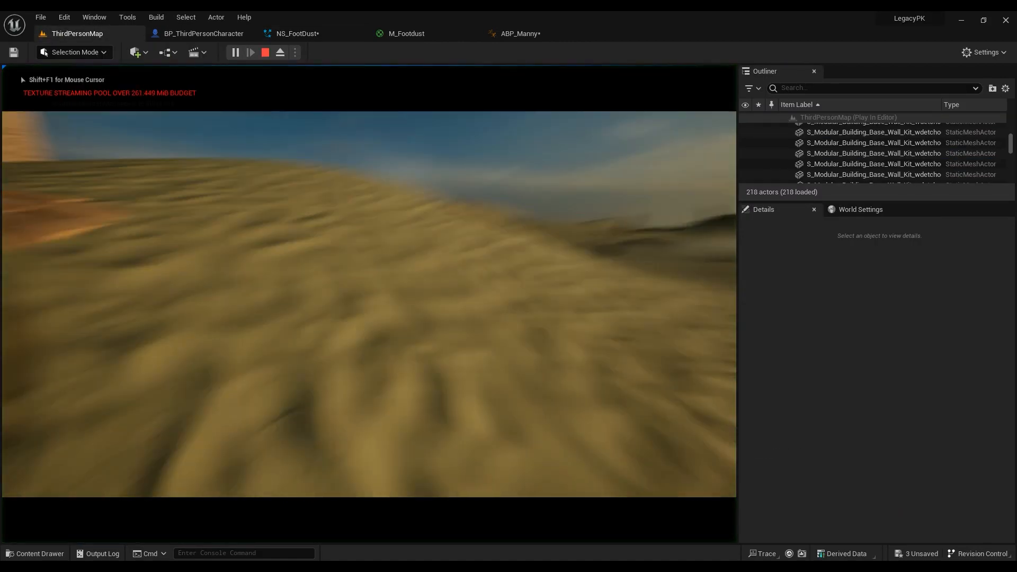
pyautogui.press('s')
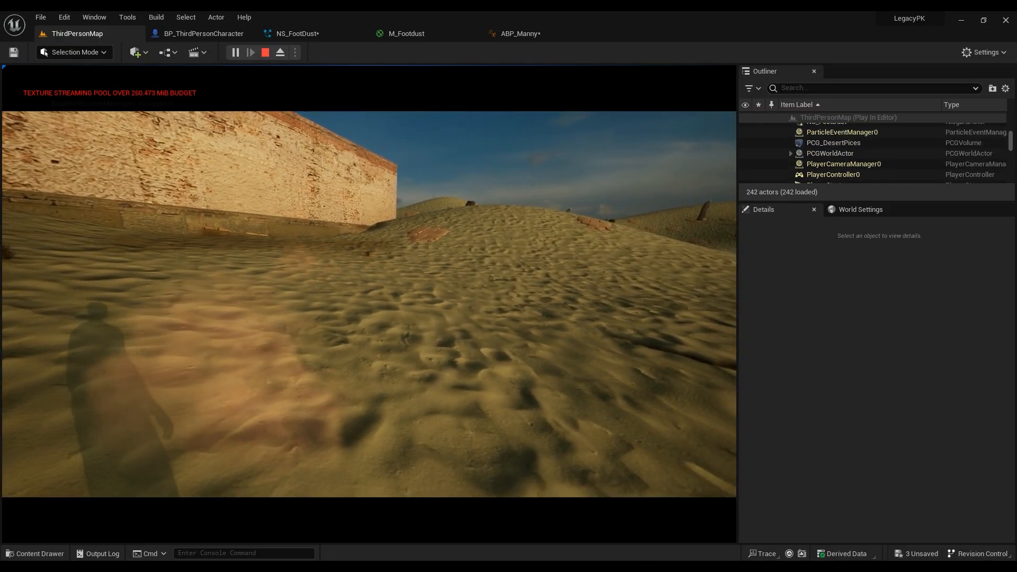
pyautogui.press('Escape')
# - In NS_FootDust, set the Spawn Count of SingleLoopingParticle's Spawn Burst Instantaneous module to 10
pyautogui.click(295, 34)
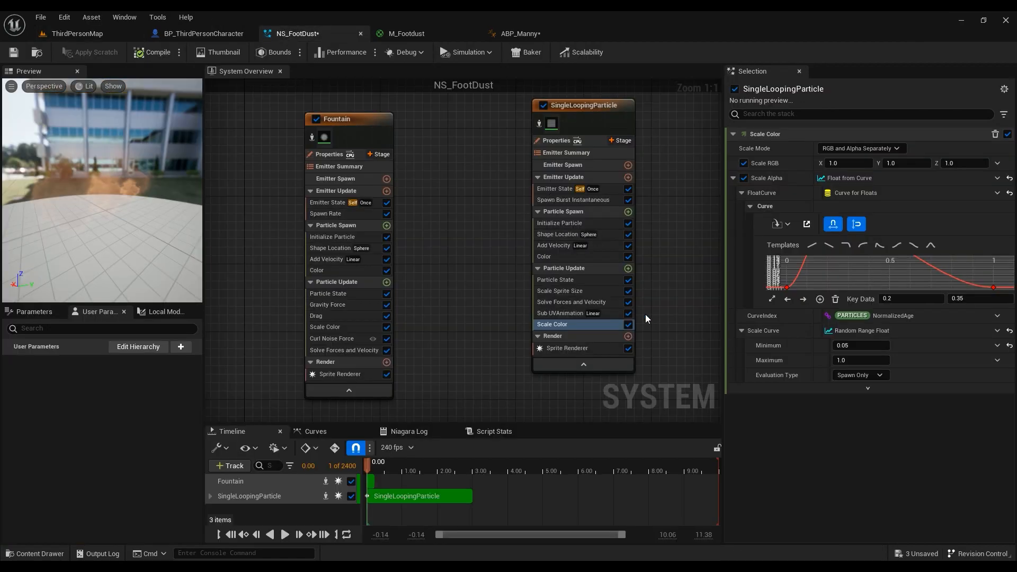
pyautogui.moveTo(702, 239); pyautogui.dragTo(688, 284, button='right')
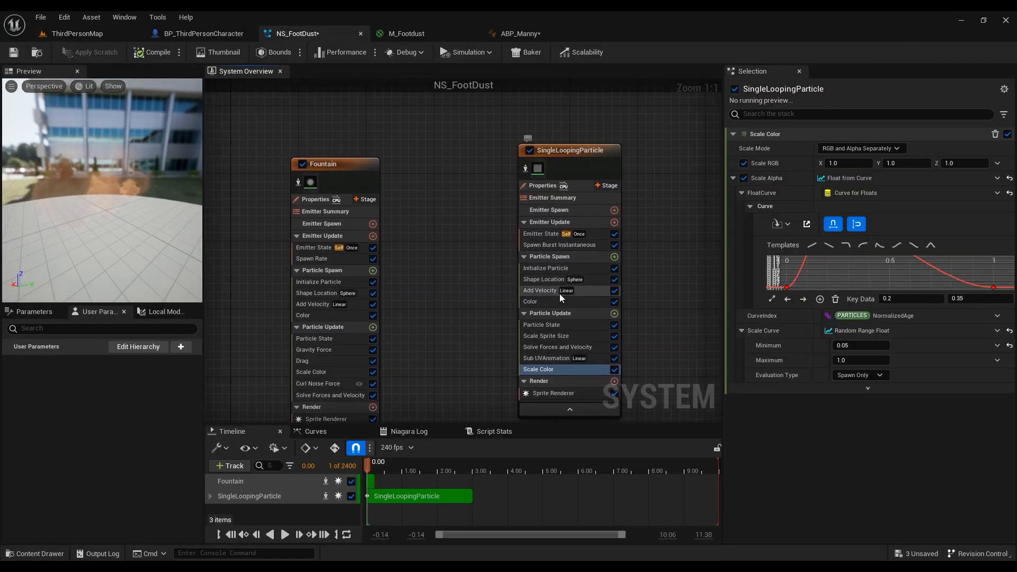
pyautogui.click(559, 245)
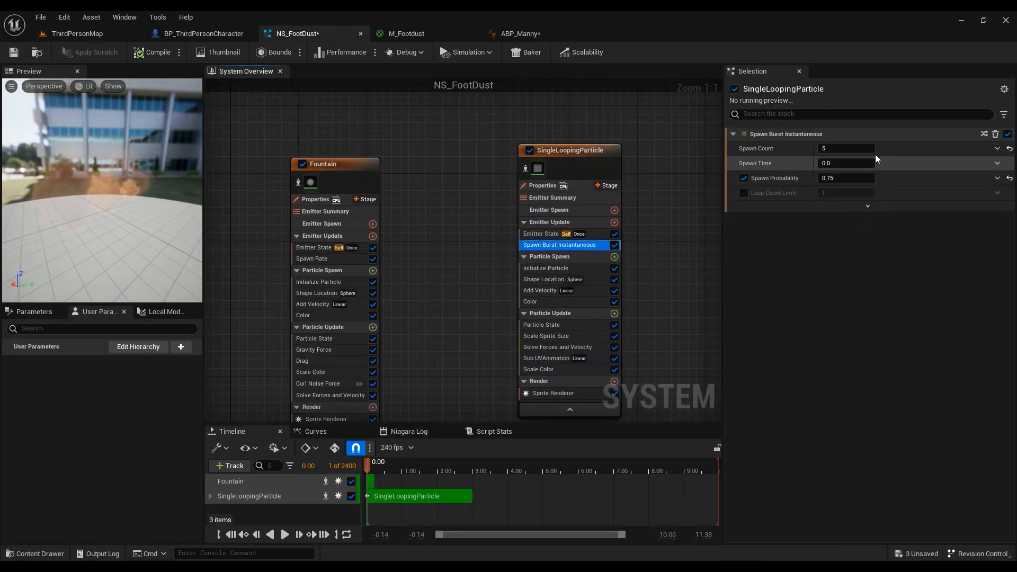
pyautogui.click(837, 149)
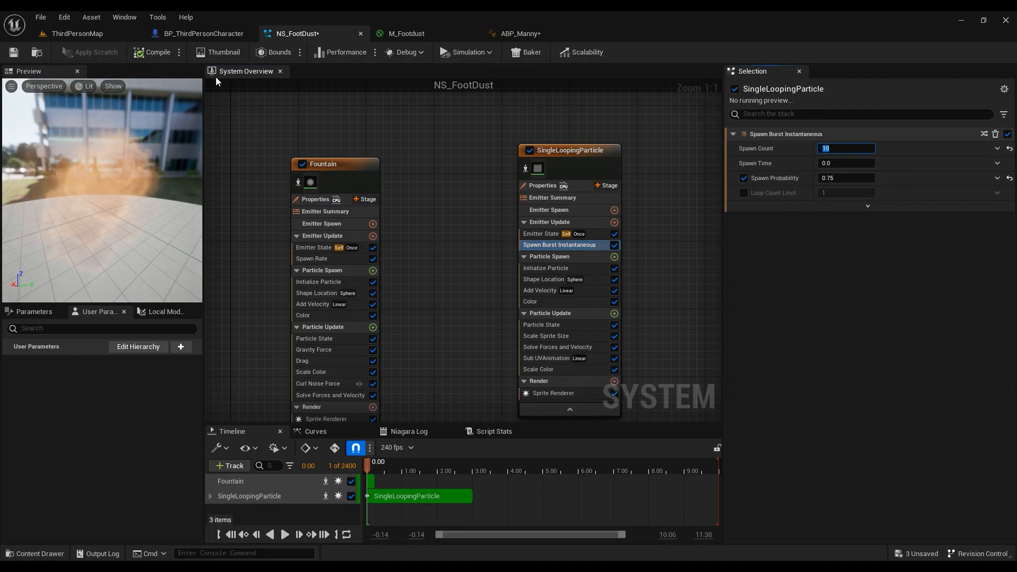
# - Return to ThirdPersonMap, play it and walk the character forward and backward over the sand to check the denser foot dust, and end the session
pyautogui.click(88, 32)
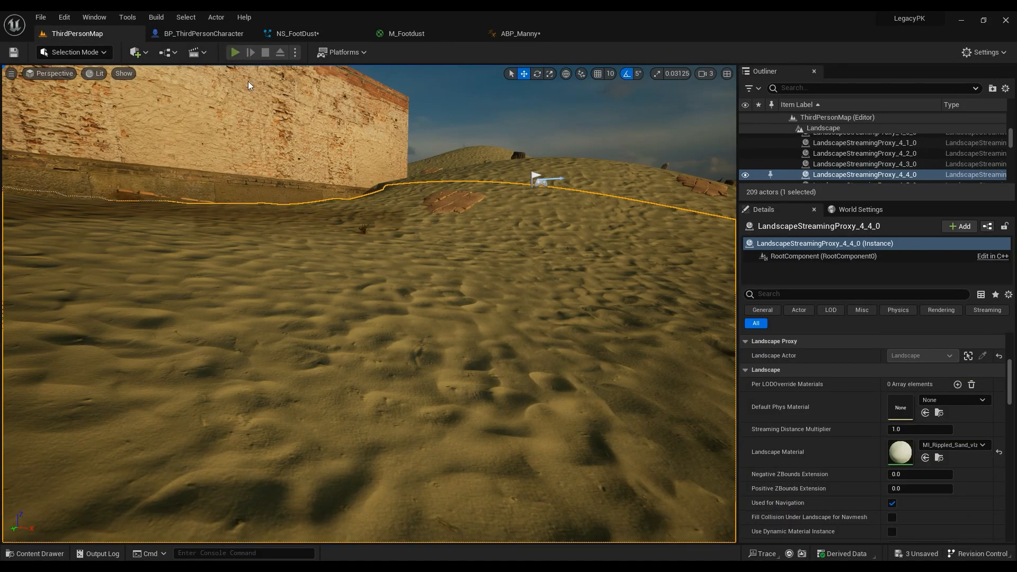
pyautogui.hotkey('alt', 'p')
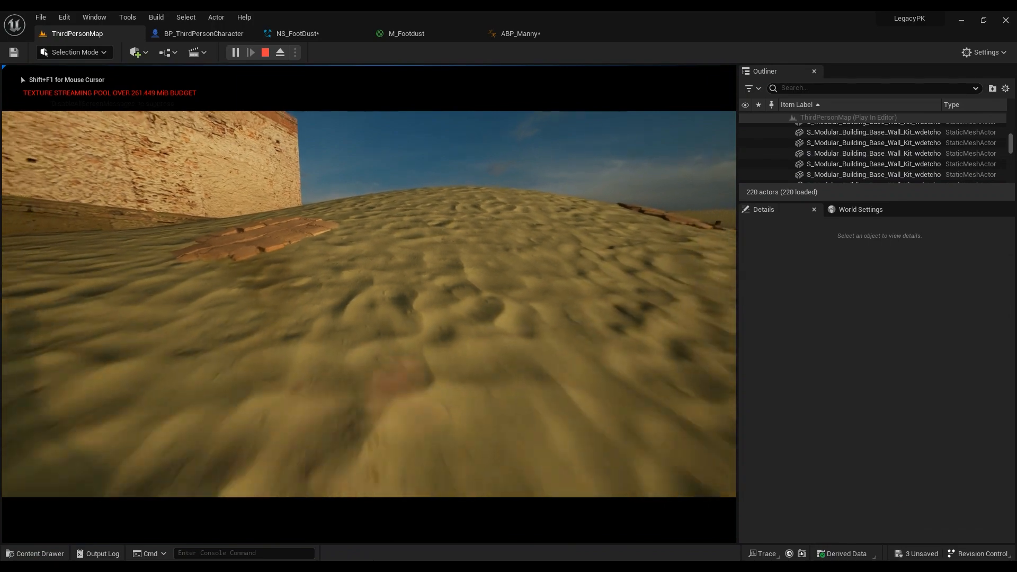
pyautogui.press('s')
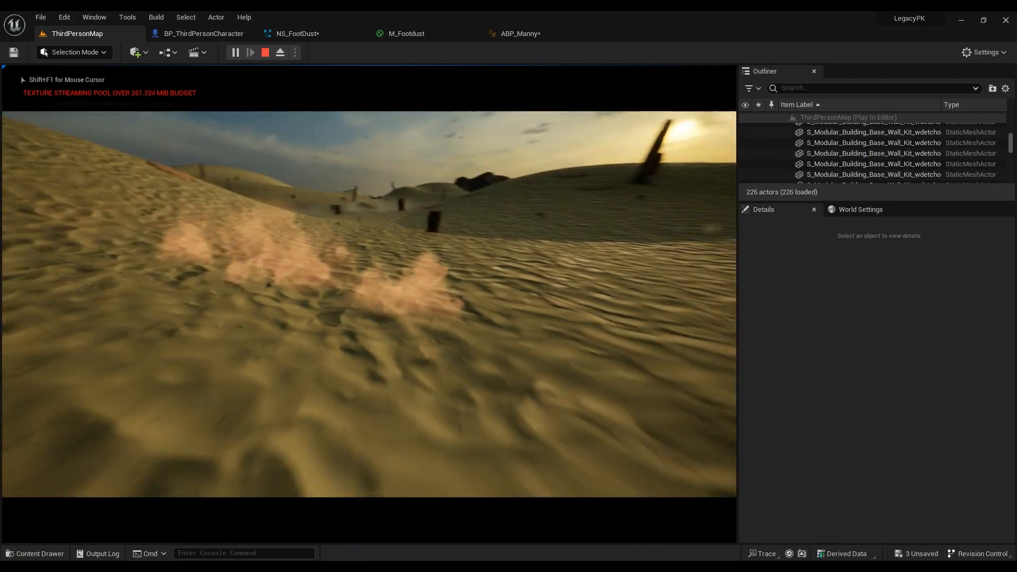
pyautogui.press('s')
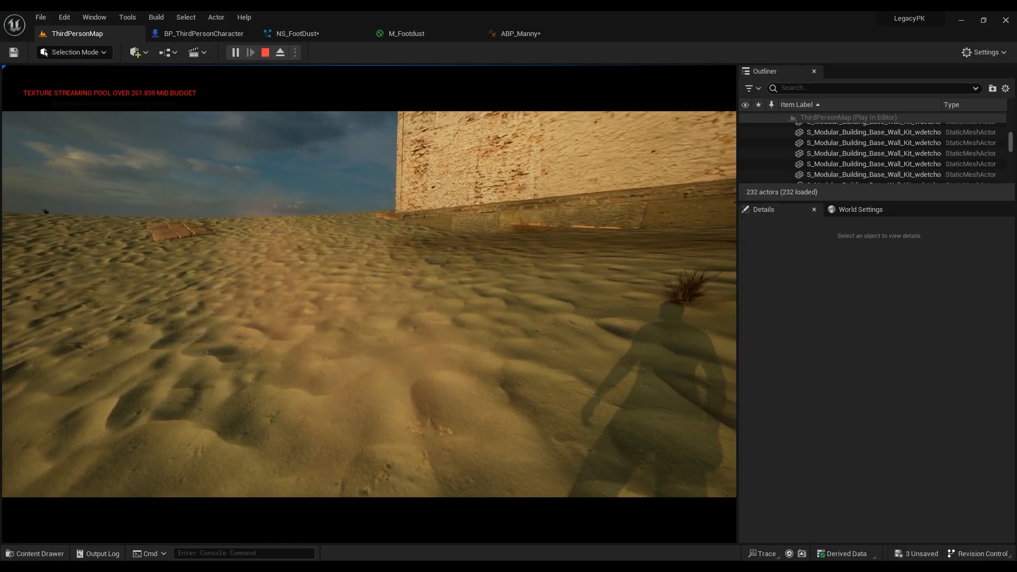
pyautogui.press('s')
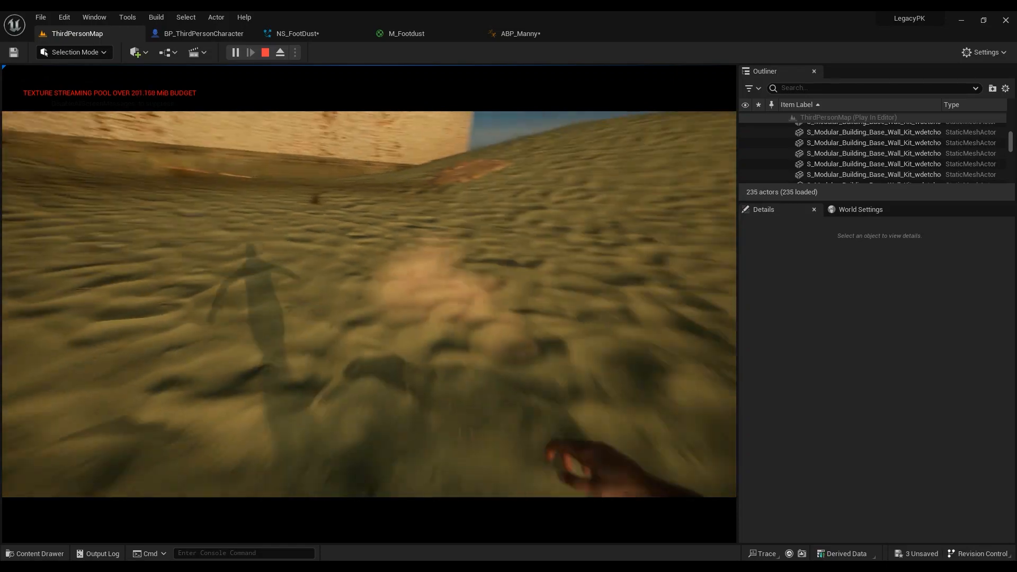
pyautogui.press('s')
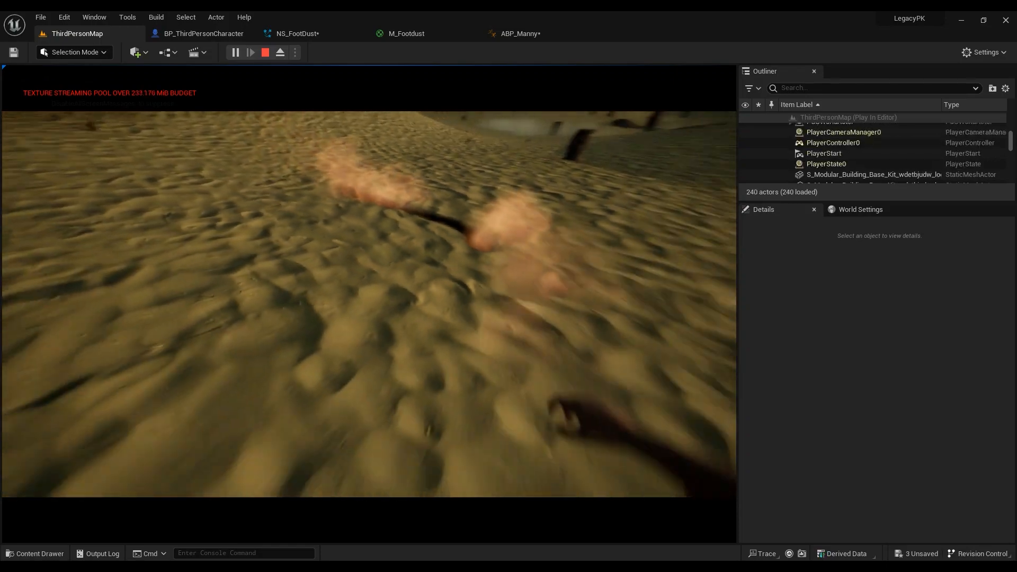
pyautogui.press('w')
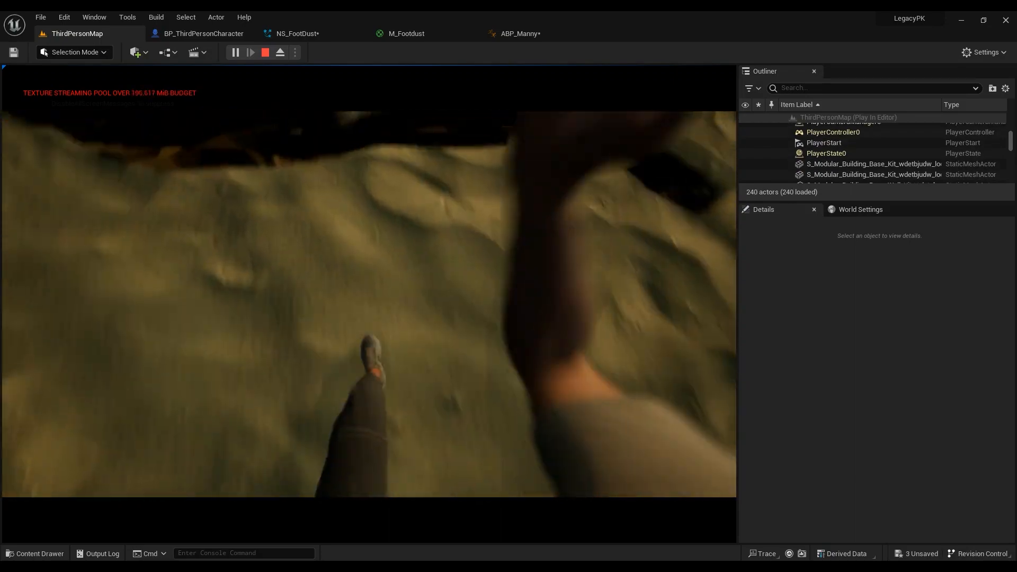
pyautogui.press('s')
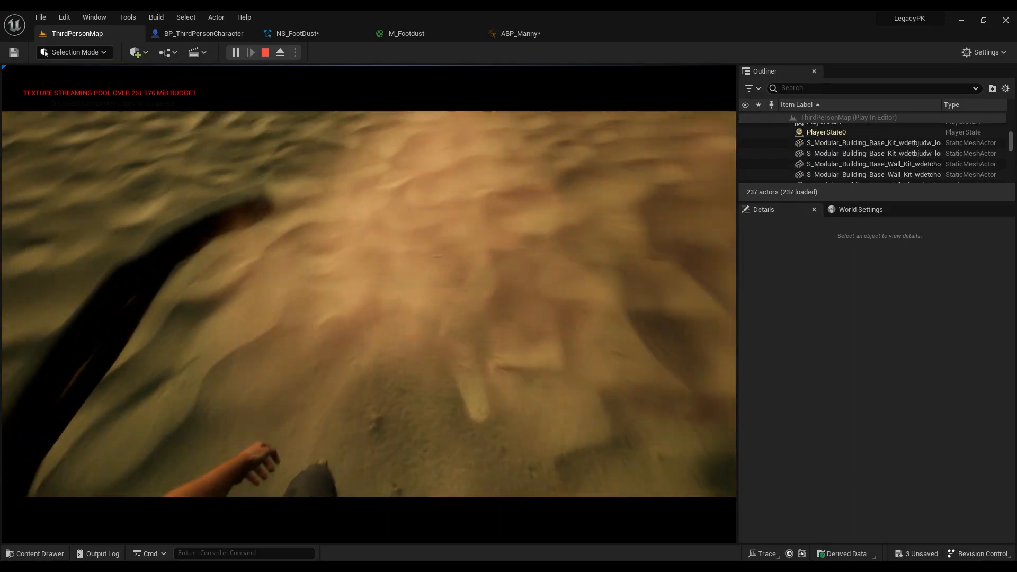
pyautogui.press('w')
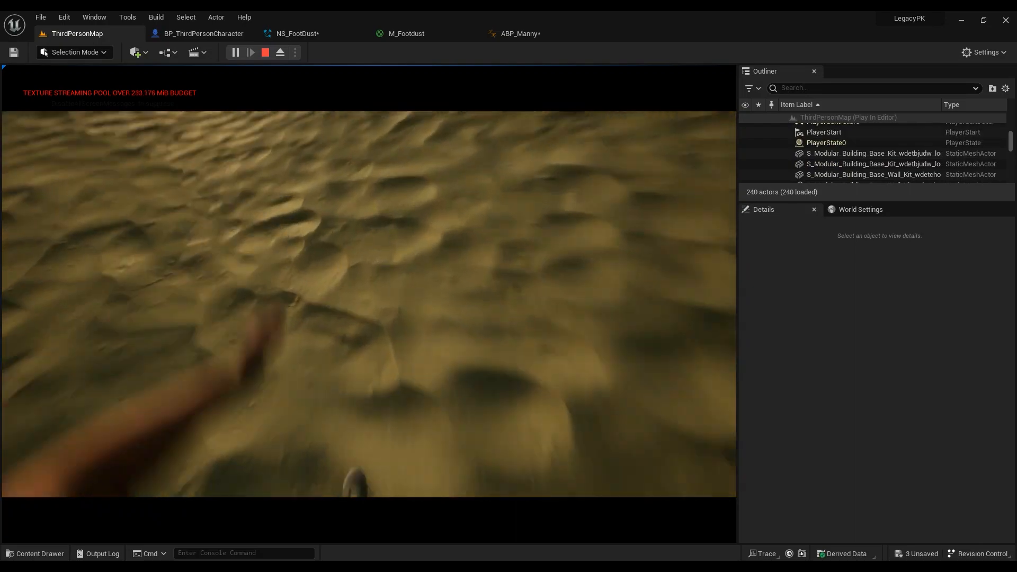
pyautogui.press('s')
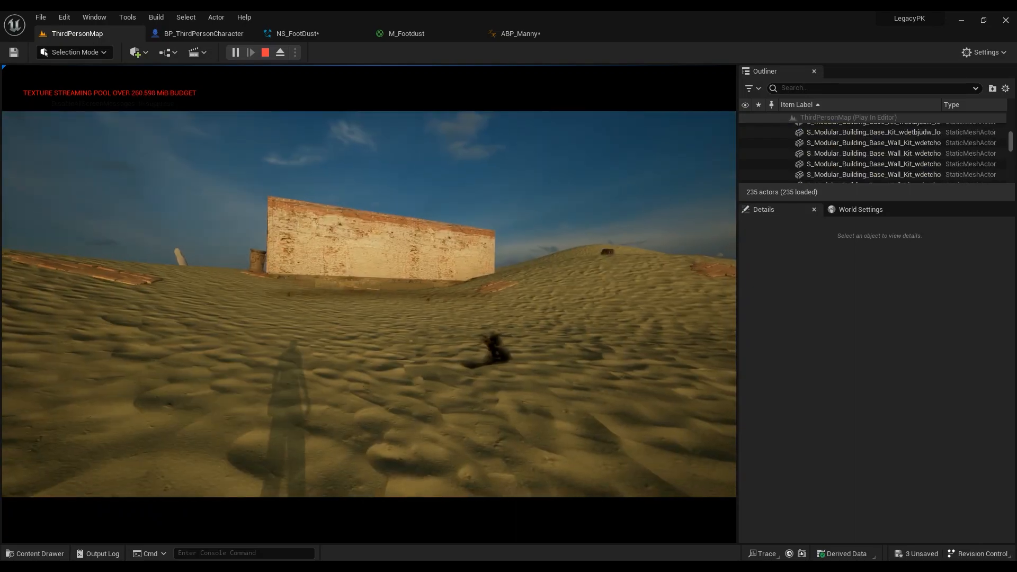
pyautogui.press('Escape')
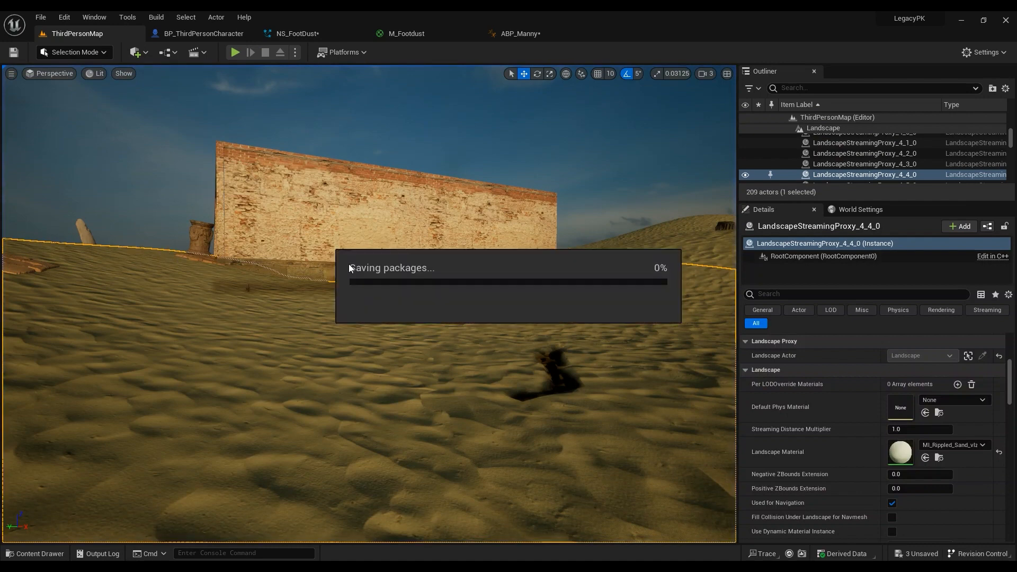